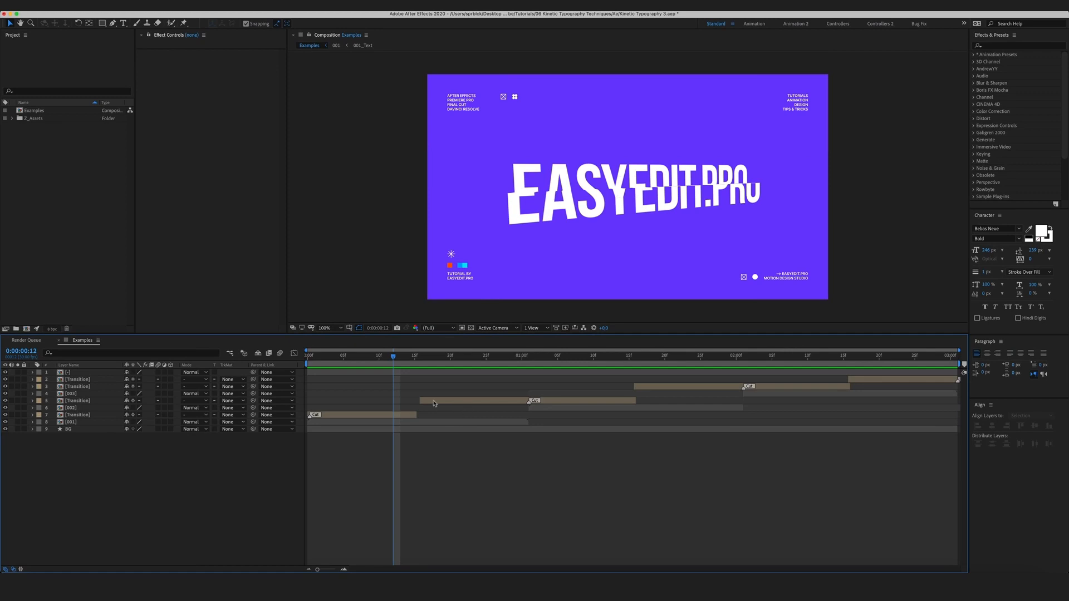
# Create a new composition named 001
pyautogui.moveTo(383, 361); pyautogui.dragTo(419, 368)
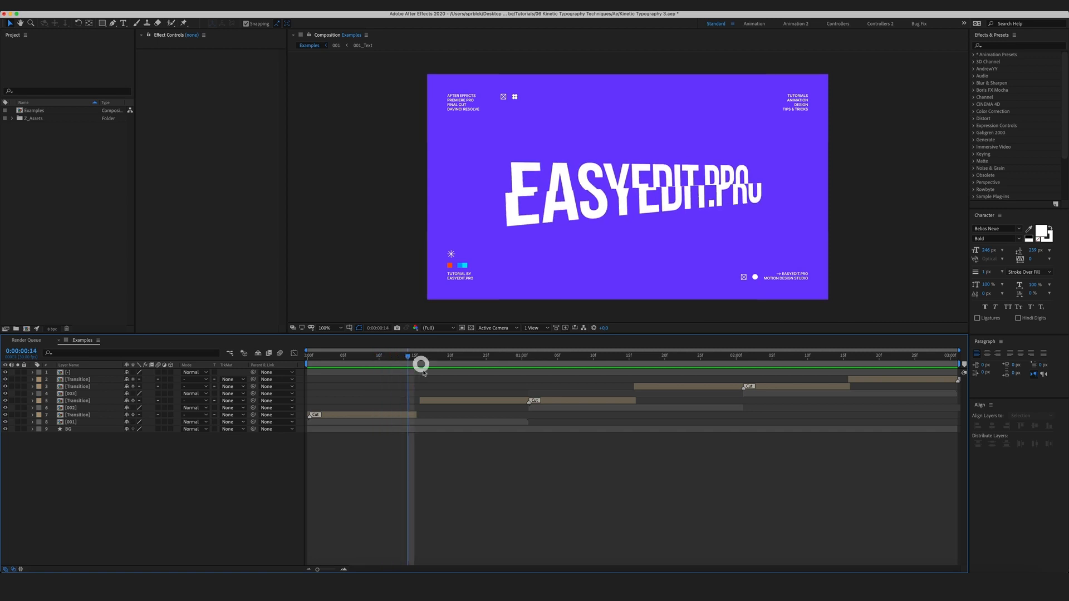
pyautogui.press('super+n')
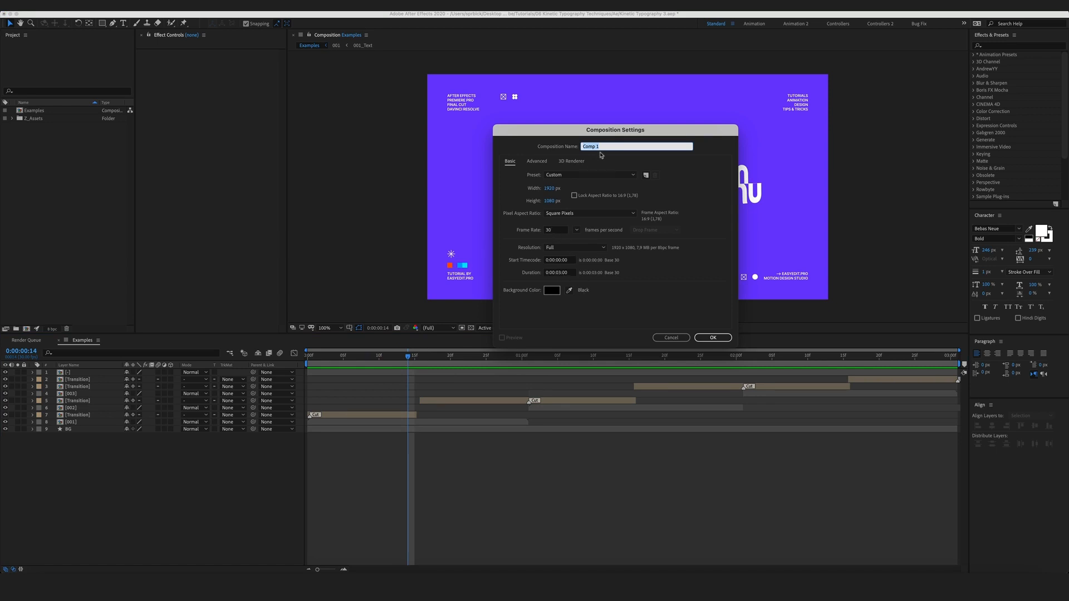
pyautogui.write('001')
pyautogui.press('Return')
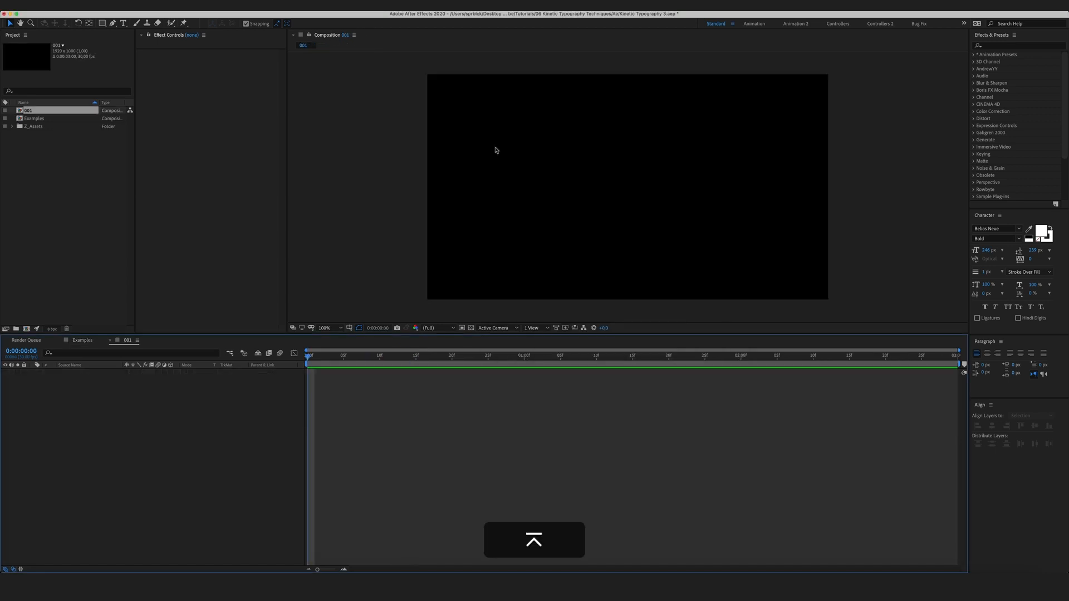
# Add a text layer reading EASYEDIT.PRO
pyautogui.press('super+t')
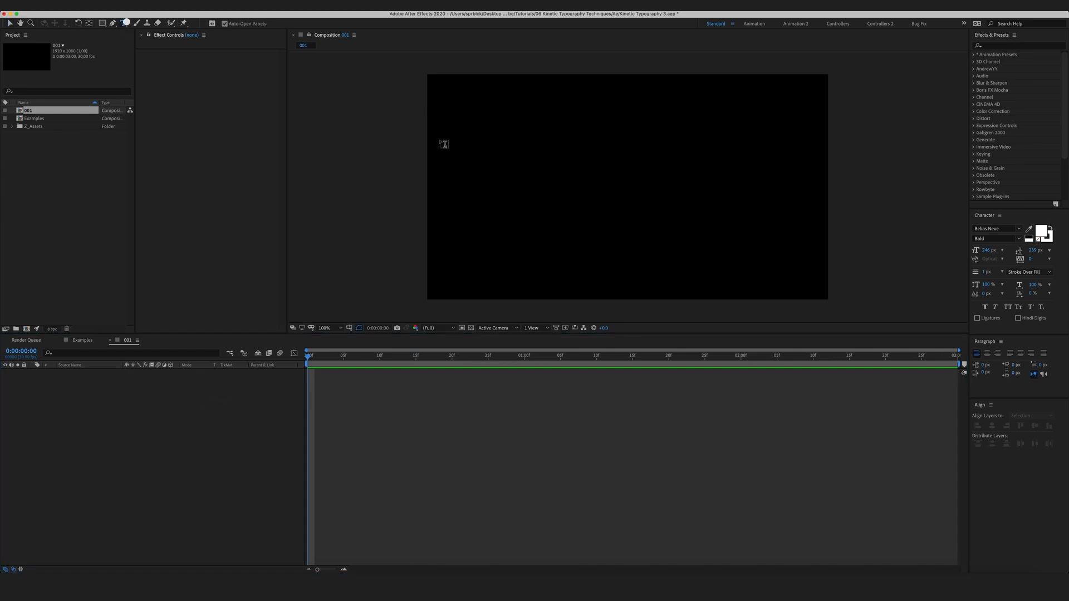
pyautogui.click(526, 178)
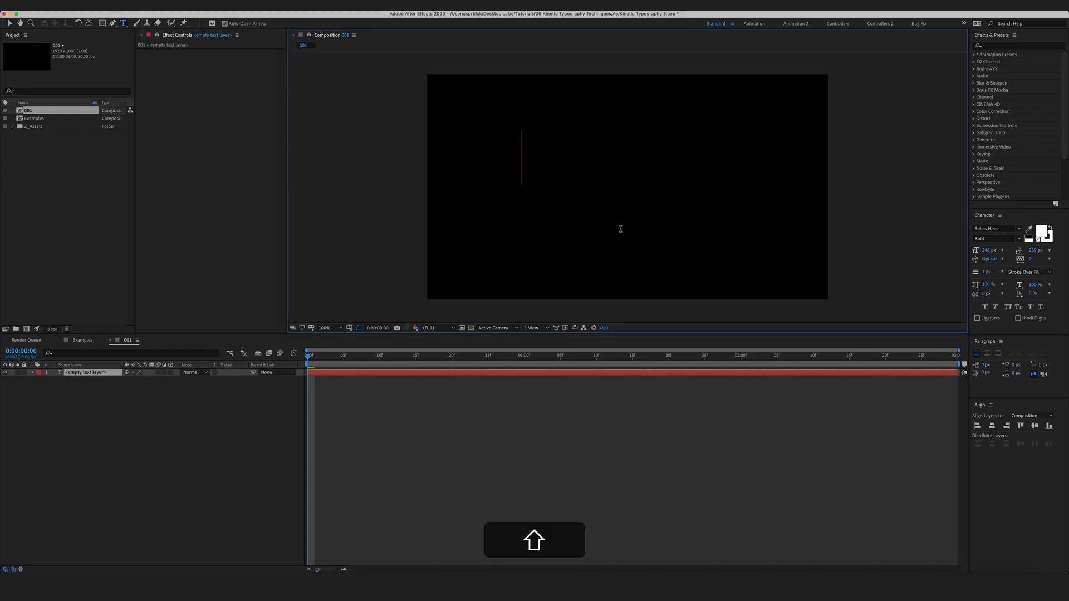
pyautogui.write('EASYEDIT.PRO')
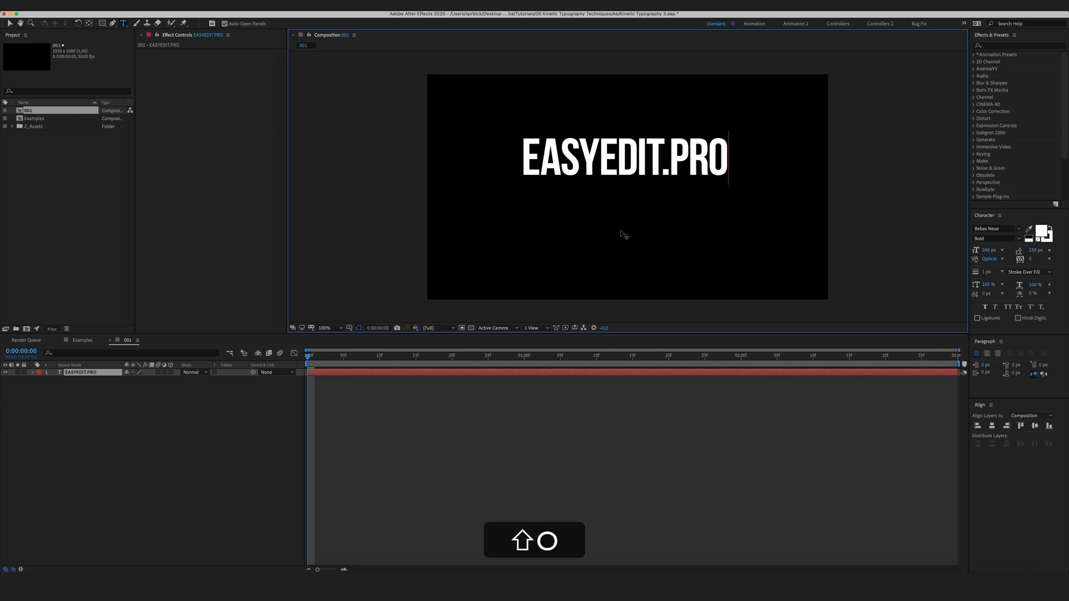
pyautogui.press('KP_Enter')
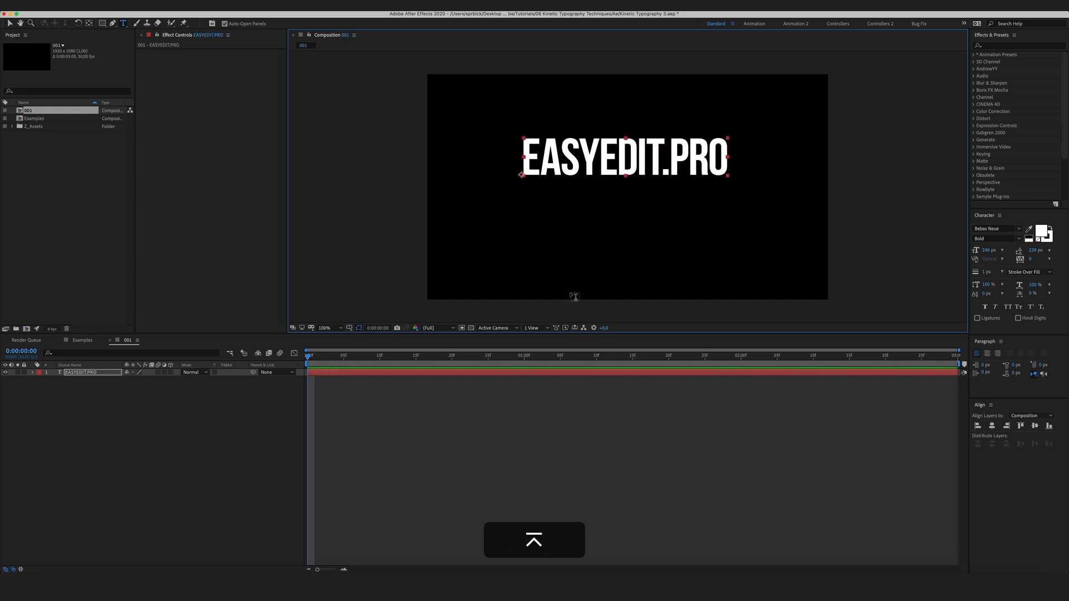
# Center the text layer's anchor point and align the layer horizontally and vertically to the middle of the composition
pyautogui.press('alt+super+Home')
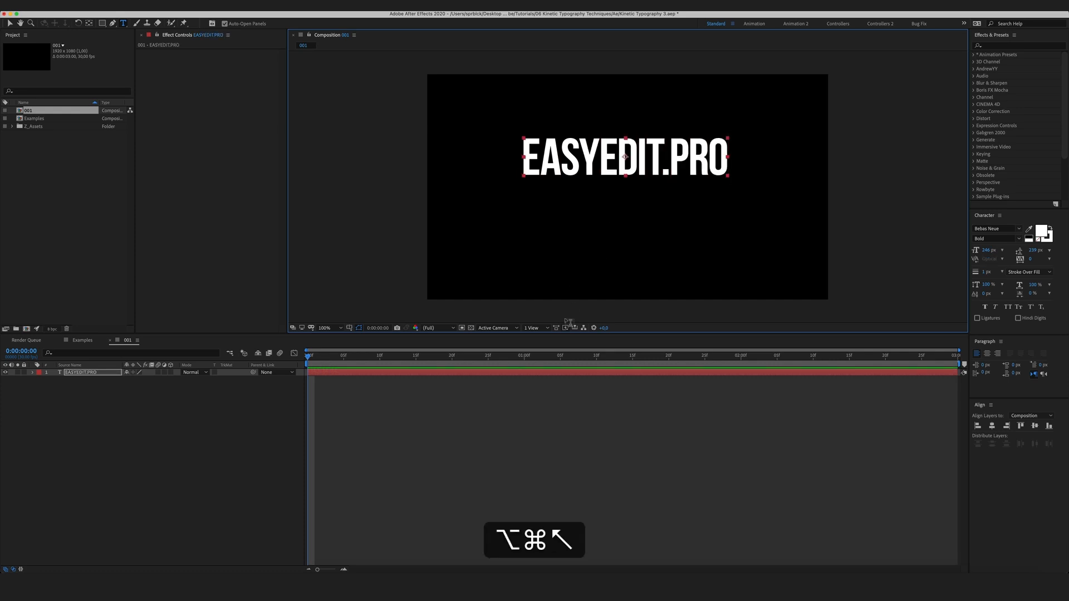
pyautogui.click(991, 427)
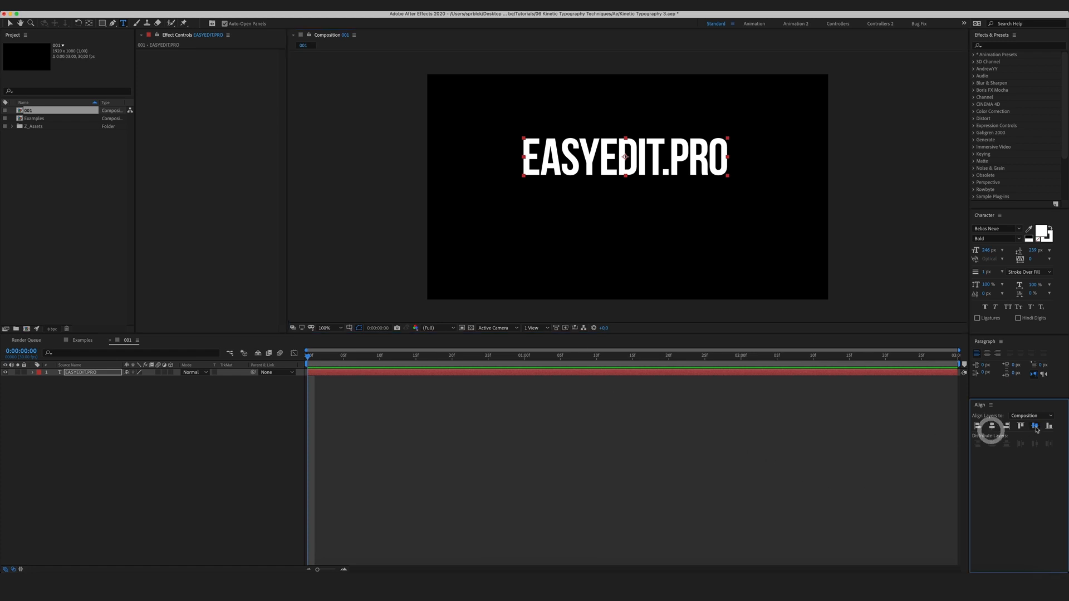
pyautogui.click(1036, 427)
pyautogui.click(991, 427)
pyautogui.press('v')
pyautogui.click(258, 429)
# Show the title/action safe overlay and rulers, and place a horizontal guide through the composition's center
pyautogui.press("'")
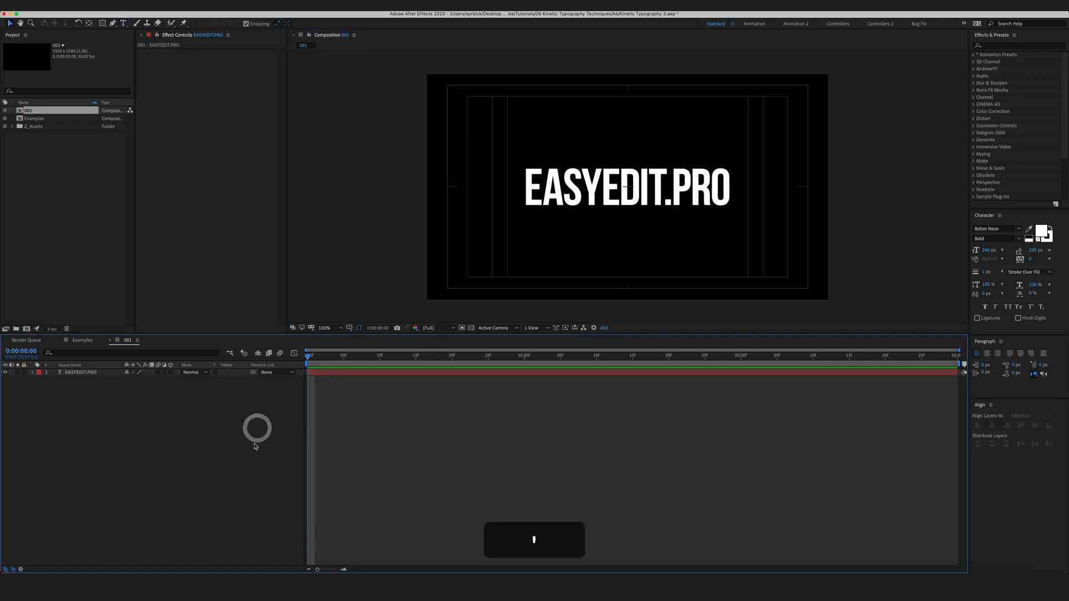
pyautogui.scroll(4, 680, 205)
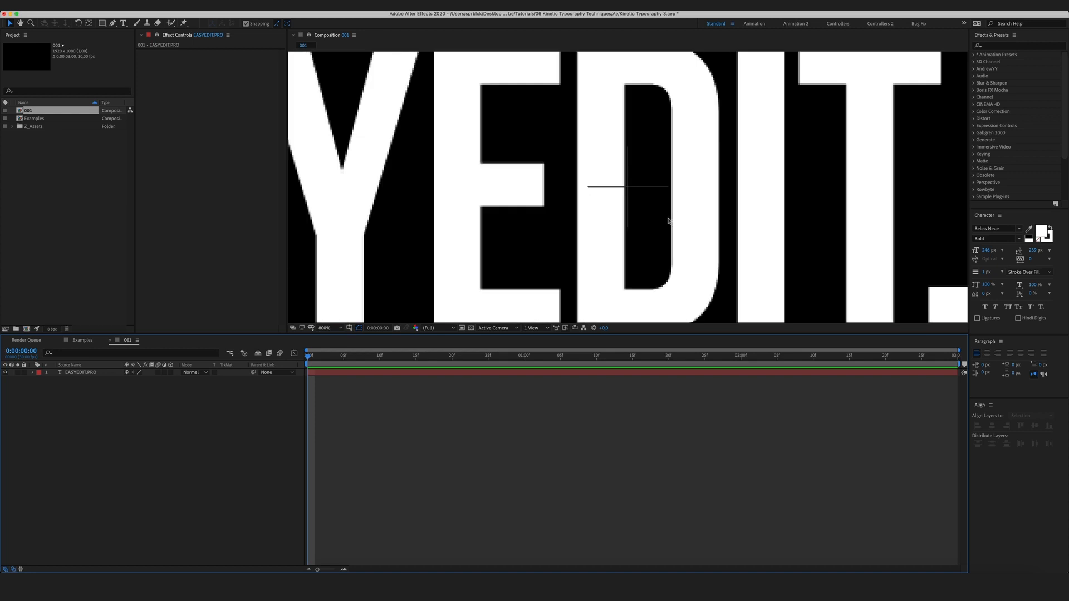
pyautogui.press('super+r')
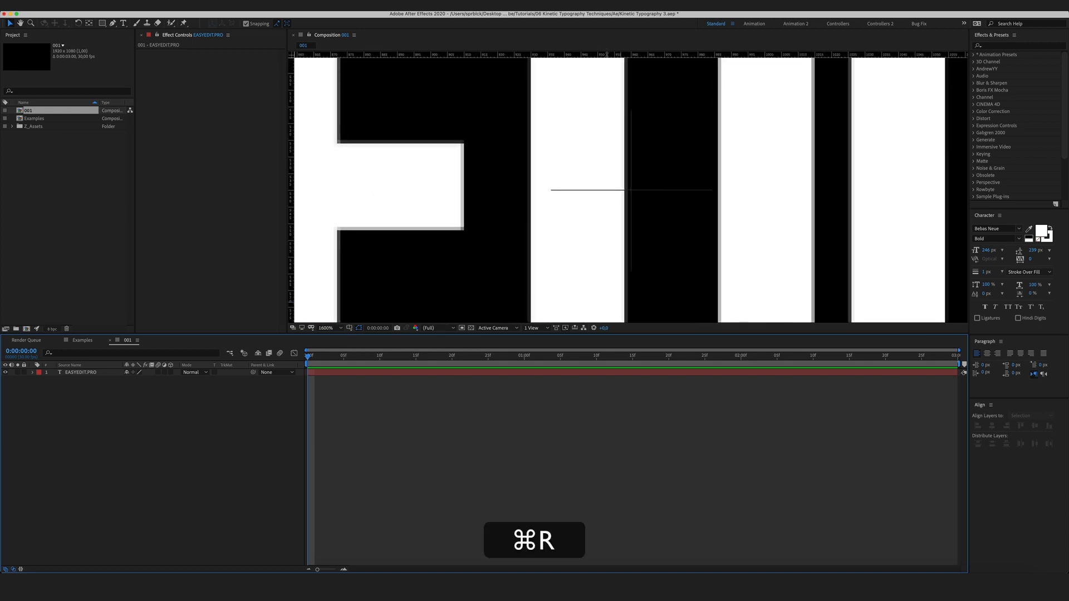
pyautogui.moveTo(607, 54); pyautogui.dragTo(636, 190)
pyautogui.scroll(-4, 629, 229)
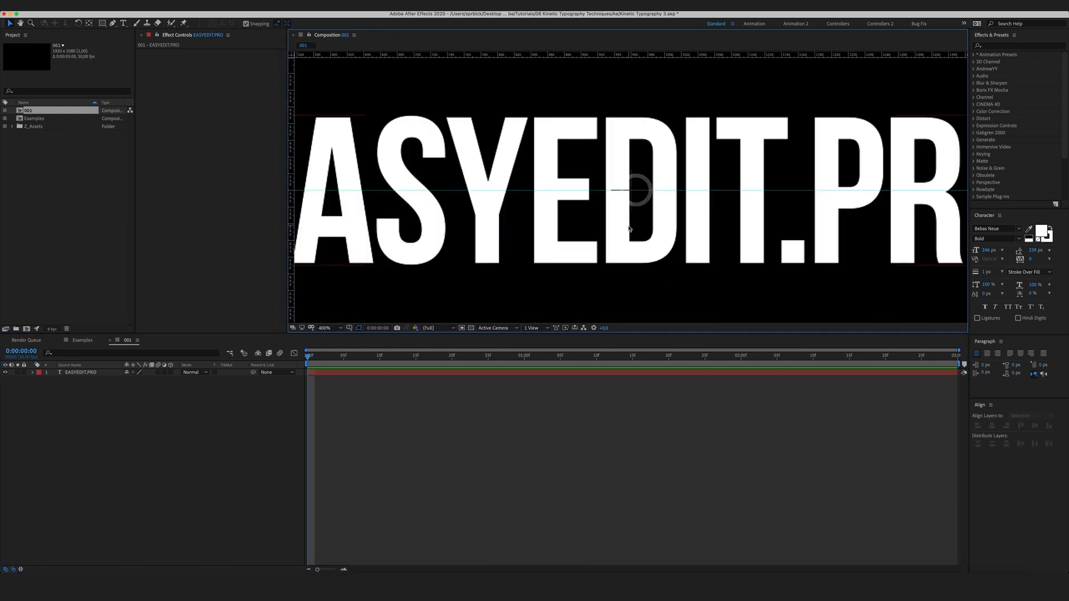
# Add vertical guides at the outer edge of the first E and at the end of its middle arm
pyautogui.press('space')
pyautogui.scroll(3, 525, 245)
pyautogui.moveTo(393, 260); pyautogui.dragTo(585, 255)
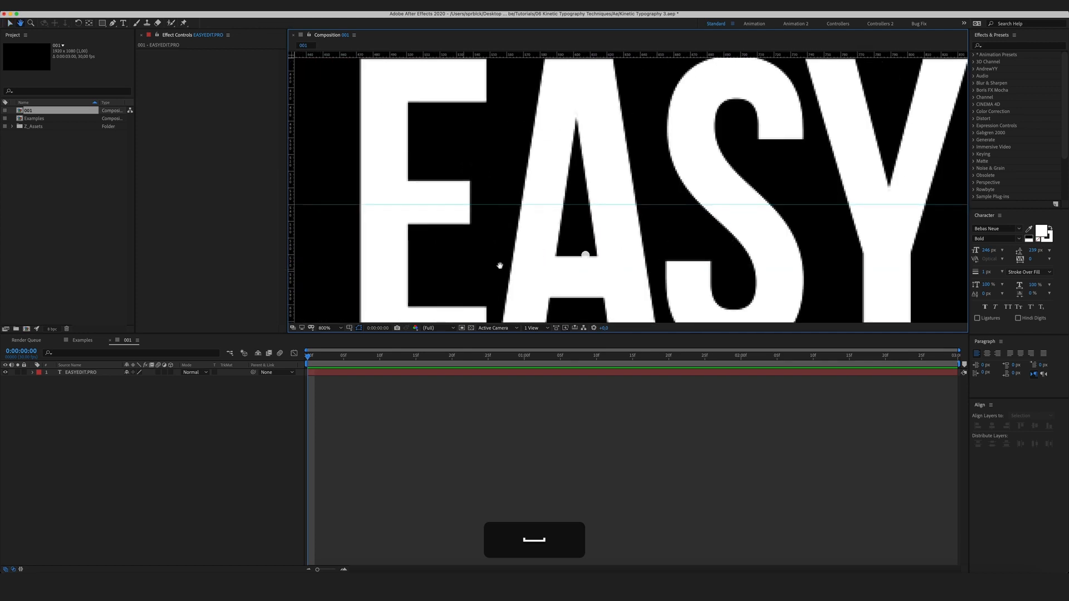
pyautogui.moveTo(497, 265); pyautogui.dragTo(566, 256)
pyautogui.moveTo(293, 220); pyautogui.dragTo(458, 254)
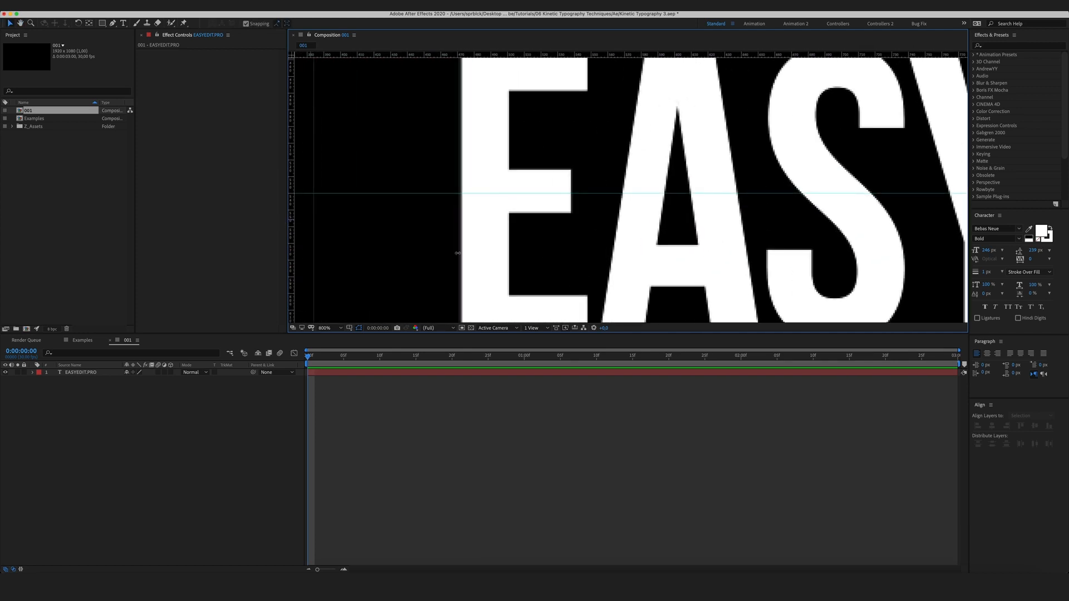
pyautogui.moveTo(291, 228); pyautogui.dragTo(571, 216)
# Add vertical guides where the outer and inner edges of the A cross the horizontal guide
pyautogui.moveTo(664, 231); pyautogui.dragTo(466, 210)
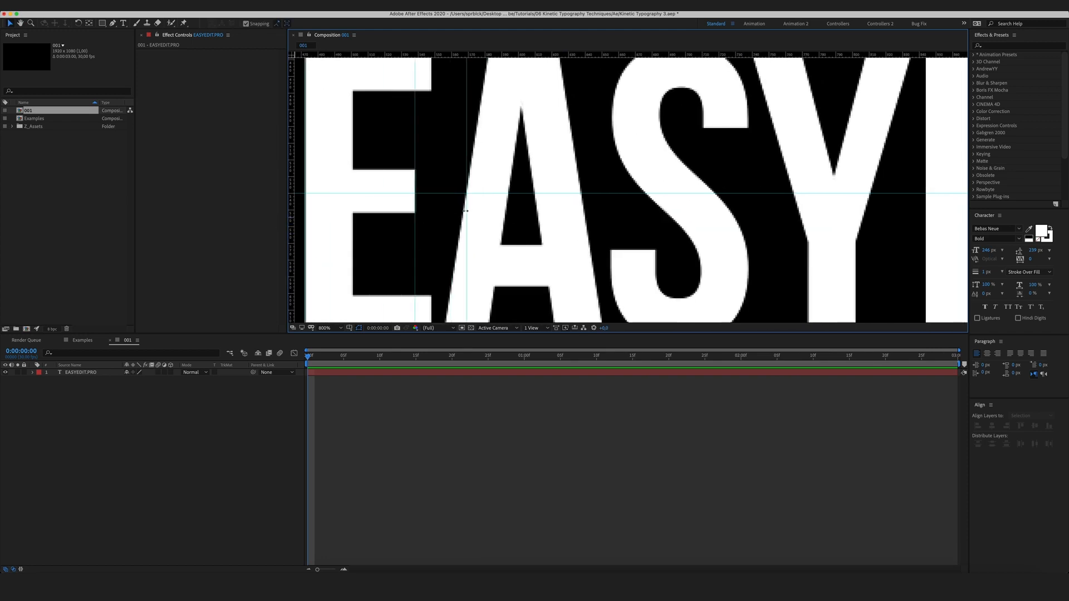
pyautogui.scroll(1, 534, 210)
pyautogui.moveTo(388, 211); pyautogui.dragTo(466, 211)
pyautogui.click(509, 246)
pyautogui.moveTo(291, 216); pyautogui.dragTo(463, 216)
pyautogui.moveTo(289, 213); pyautogui.dragTo(516, 212)
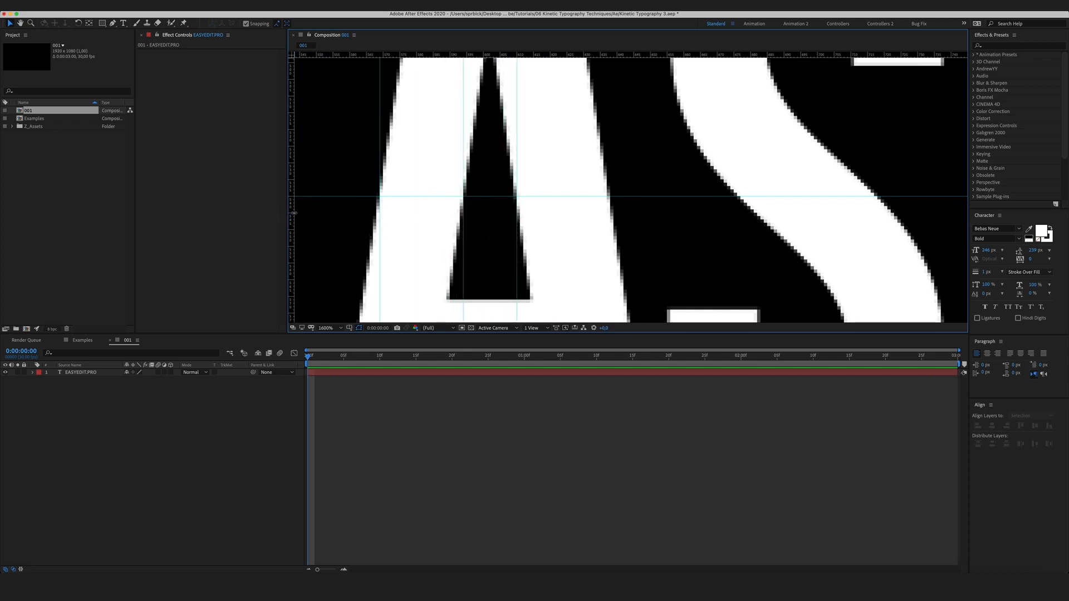
pyautogui.moveTo(289, 215); pyautogui.dragTo(608, 213)
# Add vertical guides where the edges of the S, Y and second E cross the horizontal guide
pyautogui.press('space')
pyautogui.moveTo(760, 241); pyautogui.dragTo(594, 236)
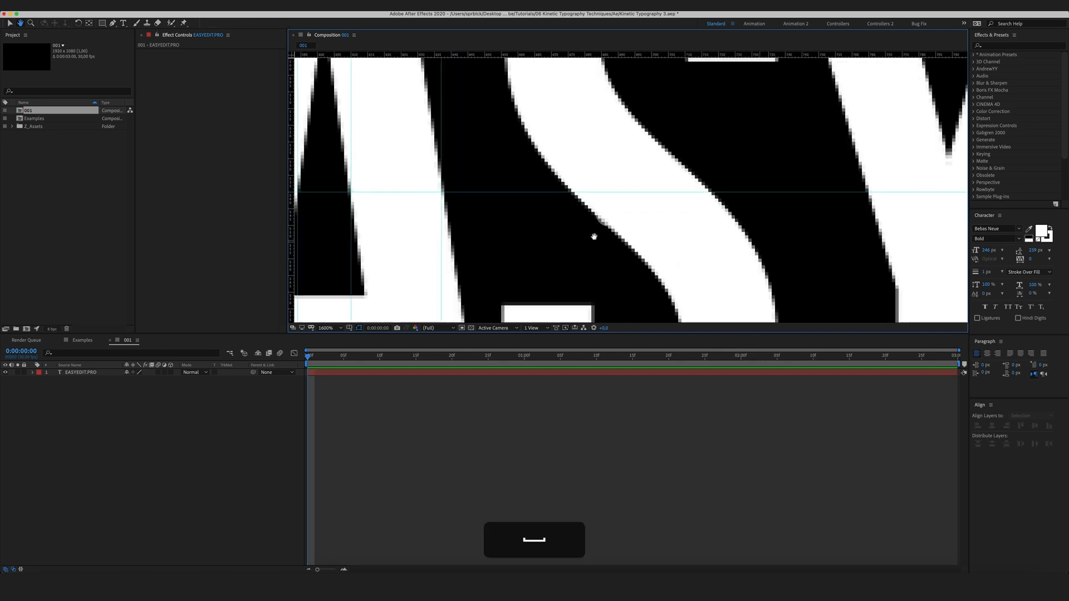
pyautogui.moveTo(290, 199); pyautogui.dragTo(870, 212)
pyautogui.press('space')
pyautogui.moveTo(902, 222); pyautogui.dragTo(405, 224)
pyautogui.moveTo(290, 214); pyautogui.dragTo(524, 212)
pyautogui.moveTo(914, 234); pyautogui.dragTo(491, 224)
# Add vertical guides at the edges of the remaining letters, from the D through the final O, along the horizontal guide
pyautogui.moveTo(290, 223); pyautogui.dragTo(487, 226)
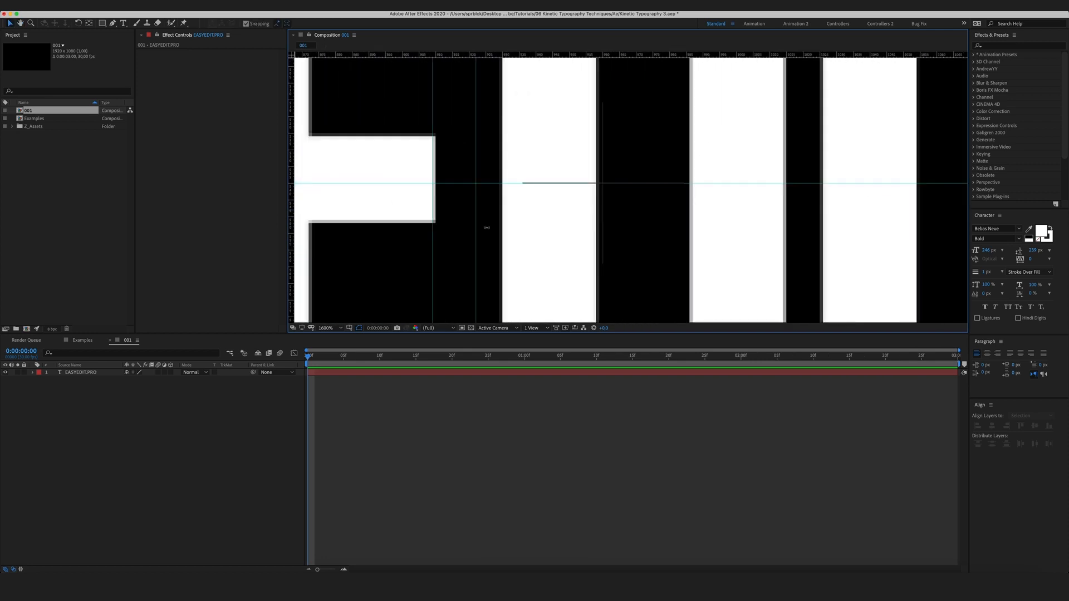
pyautogui.press('space')
pyautogui.moveTo(891, 234); pyautogui.dragTo(516, 221)
pyautogui.moveTo(291, 217); pyautogui.dragTo(661, 218)
pyautogui.moveTo(913, 223); pyautogui.dragTo(518, 221)
pyautogui.moveTo(947, 248); pyautogui.dragTo(650, 270)
pyautogui.scroll(-4, 673, 232)
pyautogui.press('space')
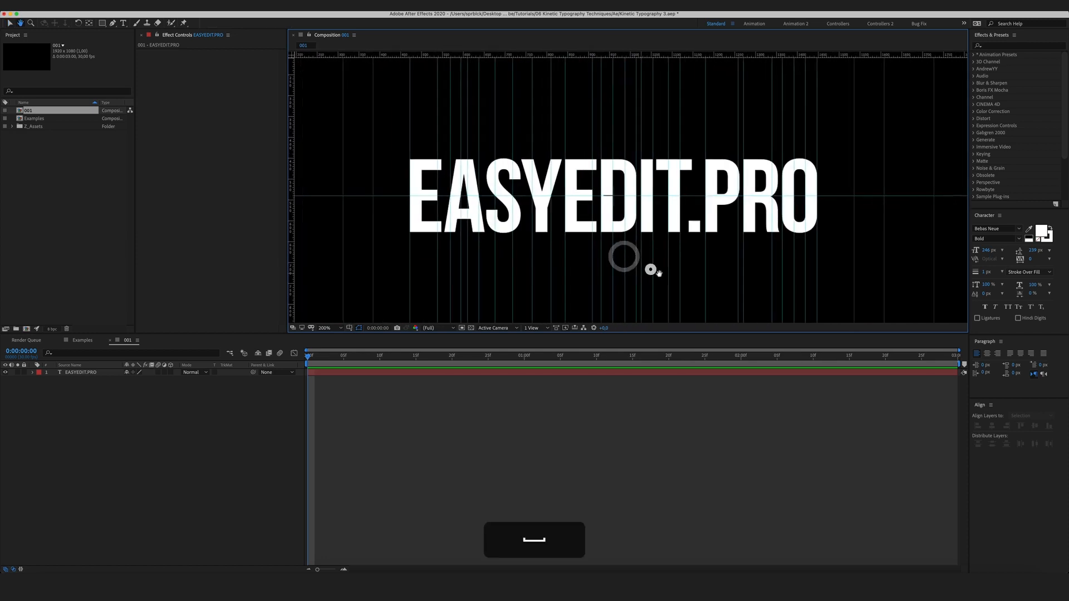
# Make the EASYEDIT.PRO text layer a 3D layer and rename it Top
pyautogui.click(143, 430)
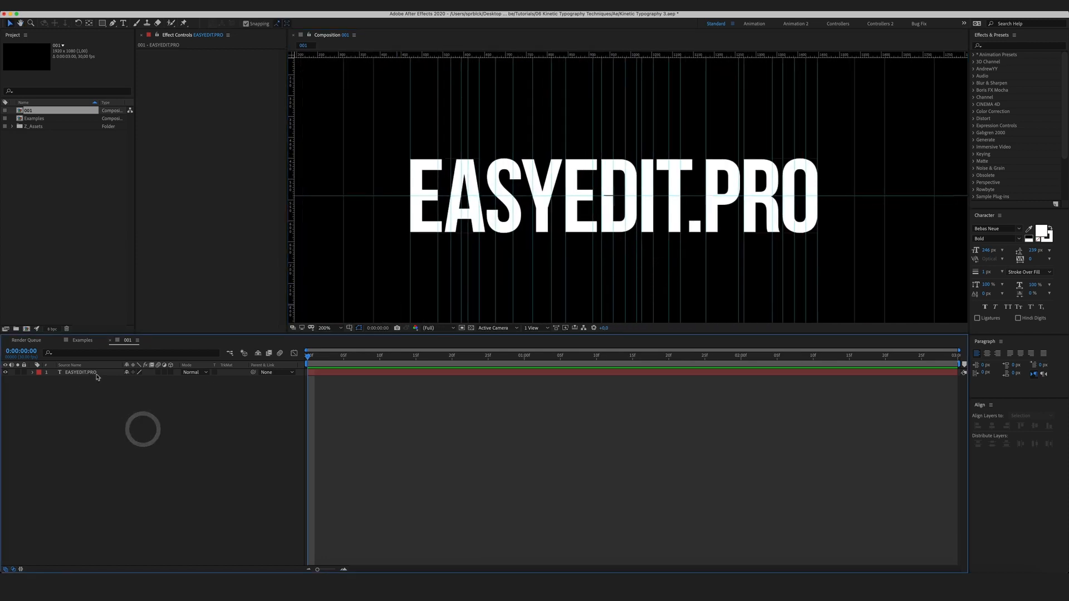
pyautogui.click(95, 373)
pyautogui.click(172, 374)
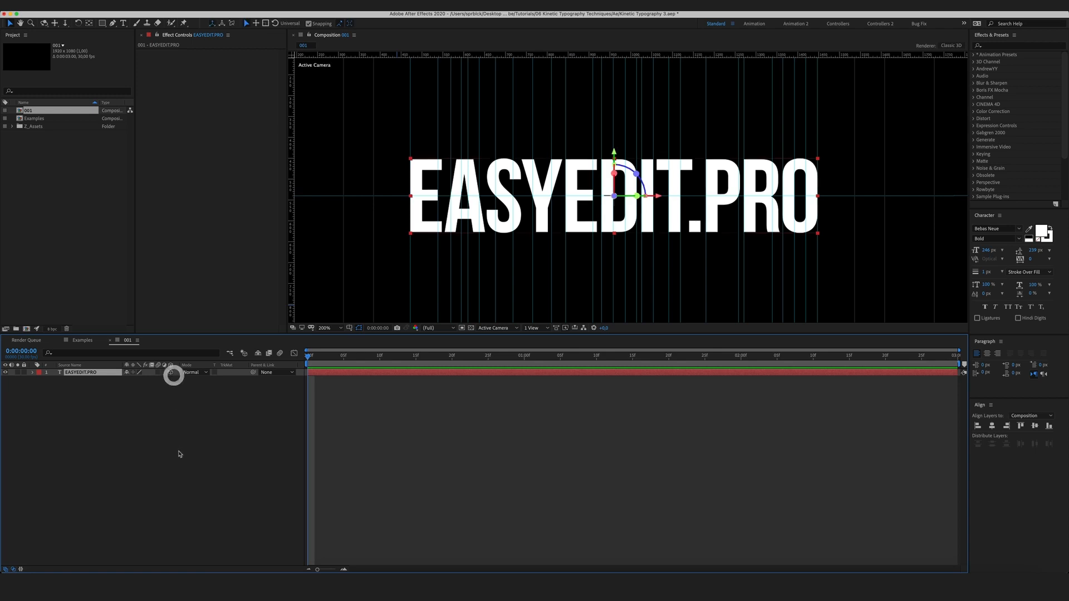
pyautogui.click(136, 415)
pyautogui.click(93, 375)
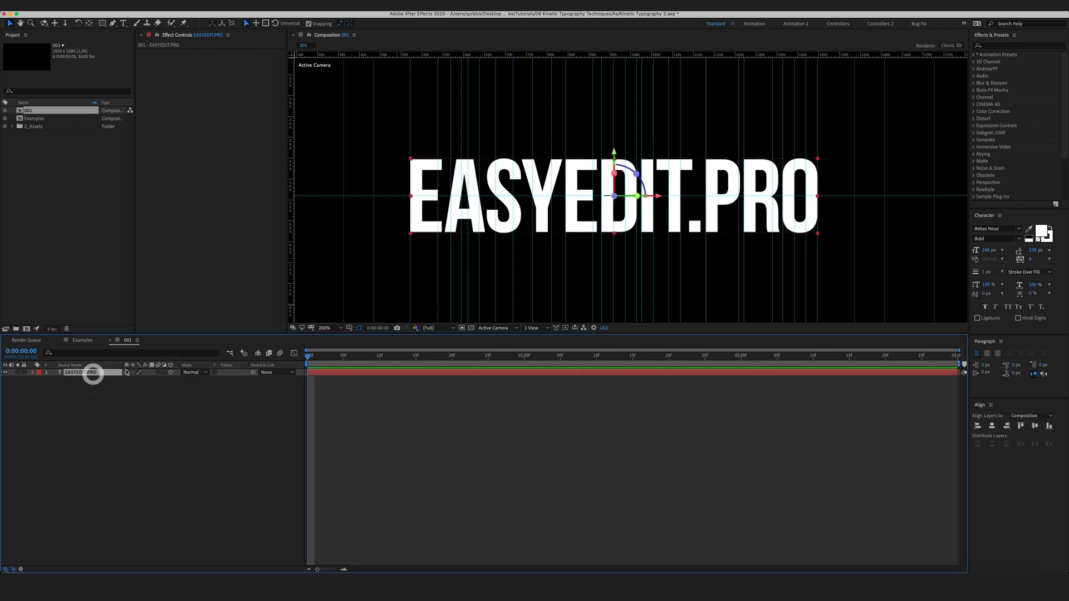
pyautogui.press('Return')
pyautogui.write('Top')
pyautogui.press('Return')
pyautogui.press('super+Return')
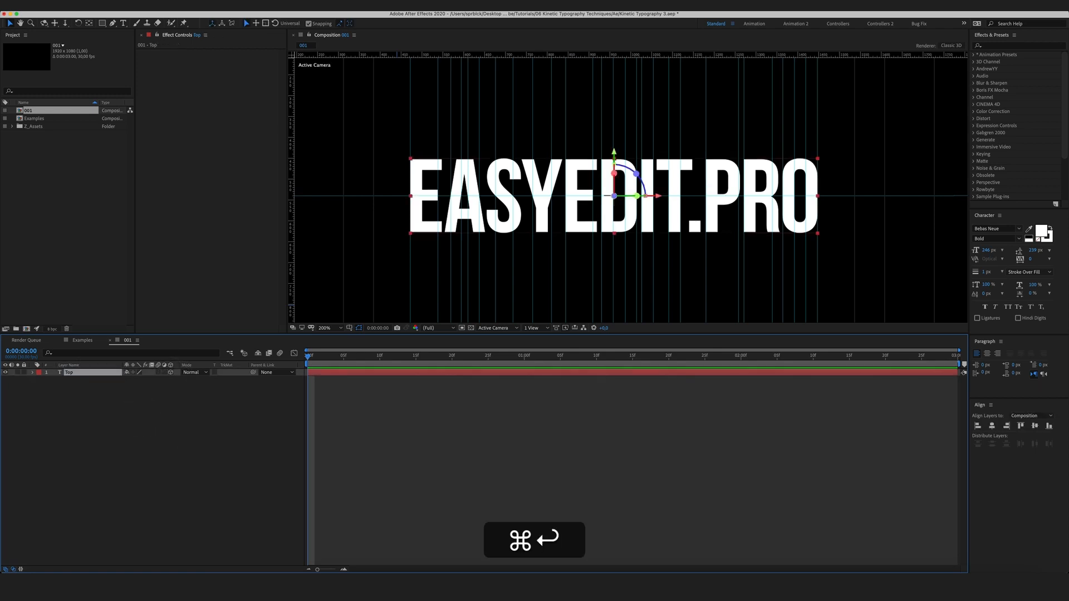
# Duplicate the Top layer, place the copy below it and rename the copy Bottom
pyautogui.press('super+d')
pyautogui.click(103, 419)
pyautogui.moveTo(89, 401); pyautogui.dragTo(89, 401)
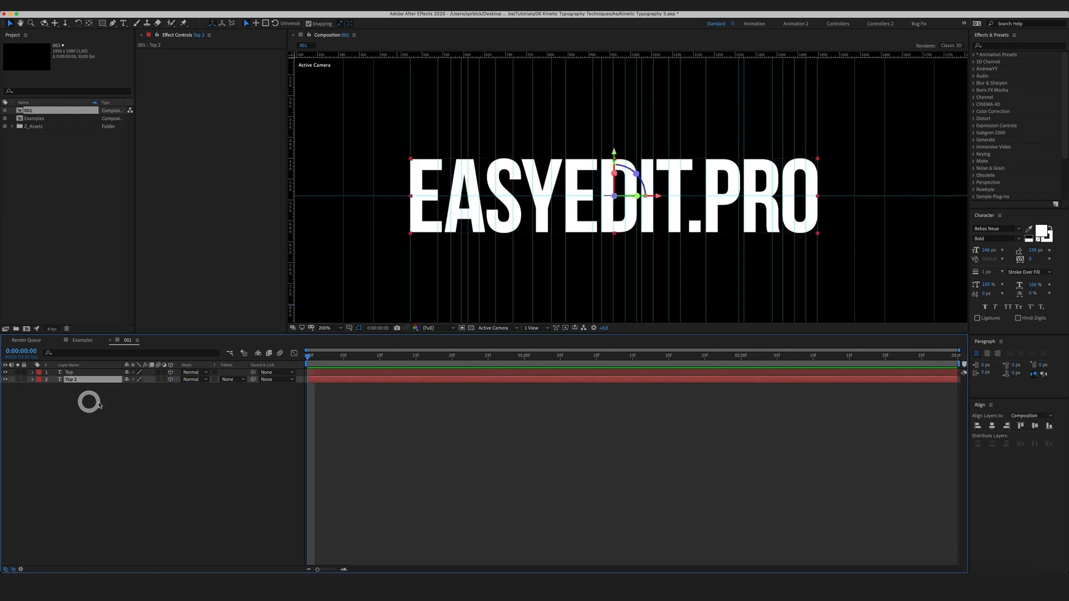
pyautogui.press('Return')
pyautogui.write('Botto')
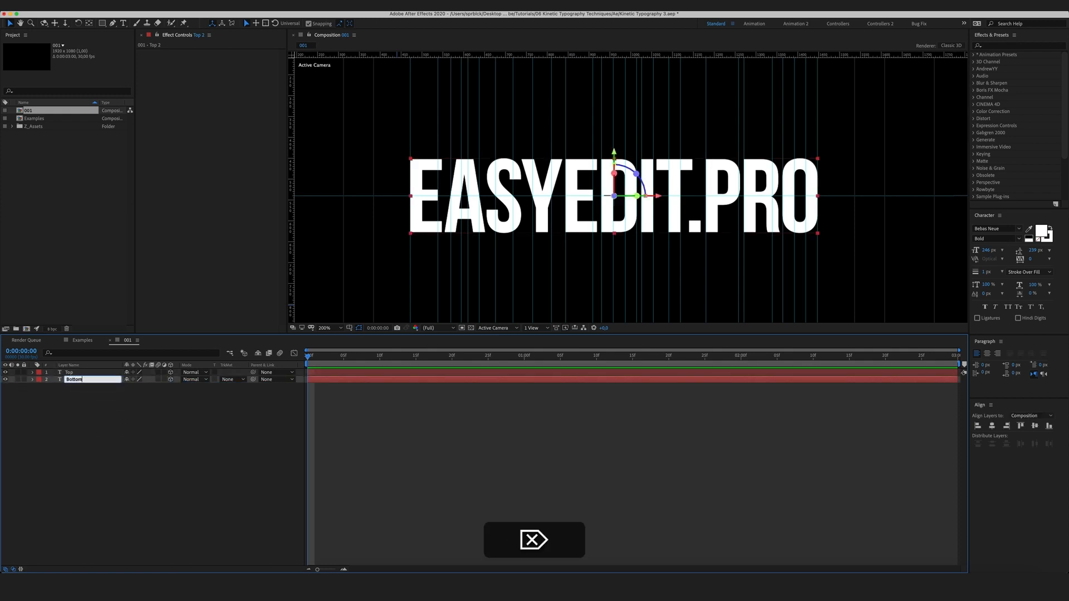
pyautogui.write('m')
pyautogui.press('Return')
pyautogui.click(139, 446)
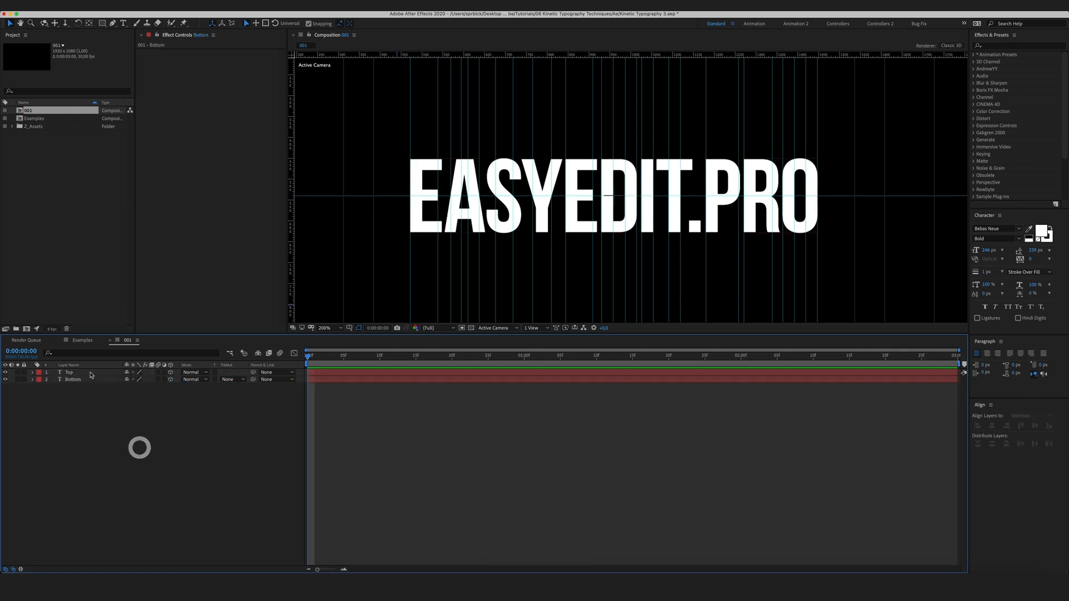
# Draw a rectangular mask on the Top layer covering the upper half of the text down to the horizontal guide
pyautogui.click(100, 375)
pyautogui.press('q')
pyautogui.moveTo(374, 100); pyautogui.dragTo(861, 196)
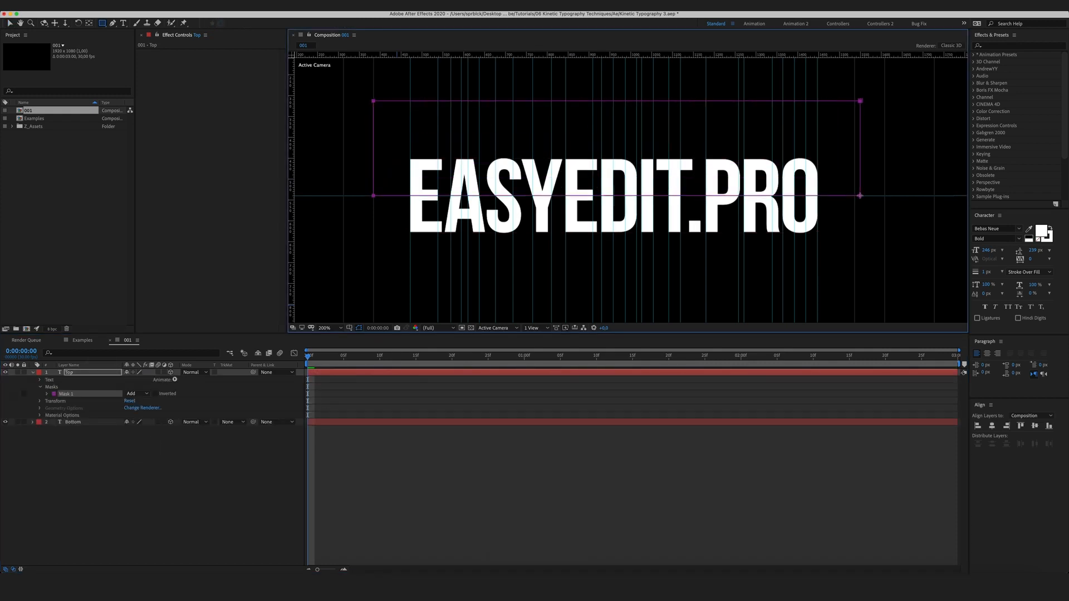
# Draw a rectangular mask on the Bottom layer covering the lower half of the text, and collapse both layers' properties
pyautogui.click(104, 421)
pyautogui.moveTo(364, 284); pyautogui.dragTo(860, 196)
pyautogui.click(168, 500)
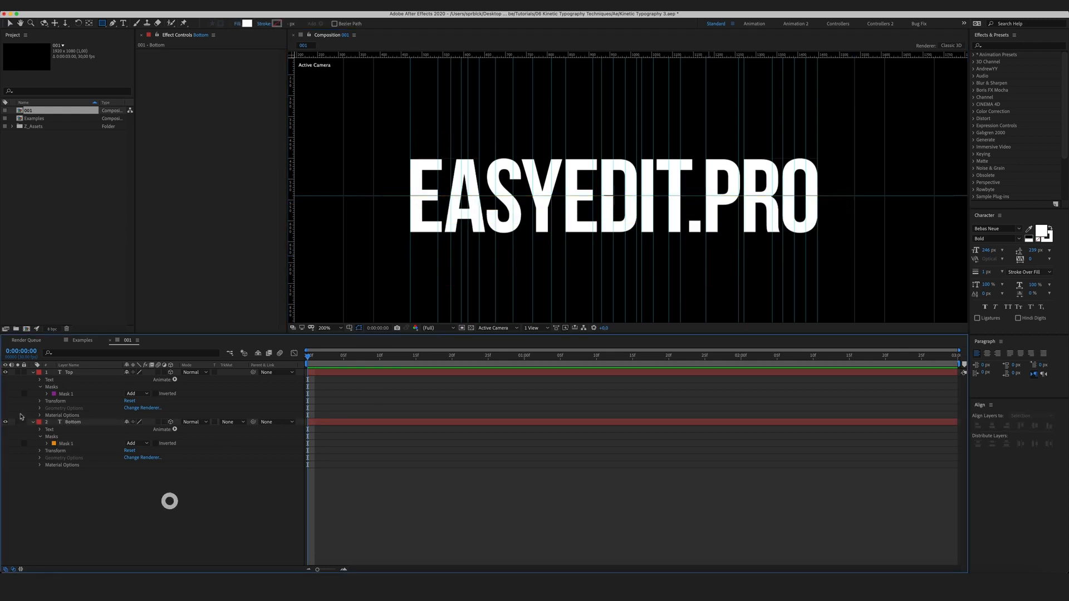
pyautogui.click(33, 424)
pyautogui.click(33, 372)
# Reveal the Position property of the Top and Bottom layers and set the Top layer's Z position to 30
pyautogui.click(44, 372)
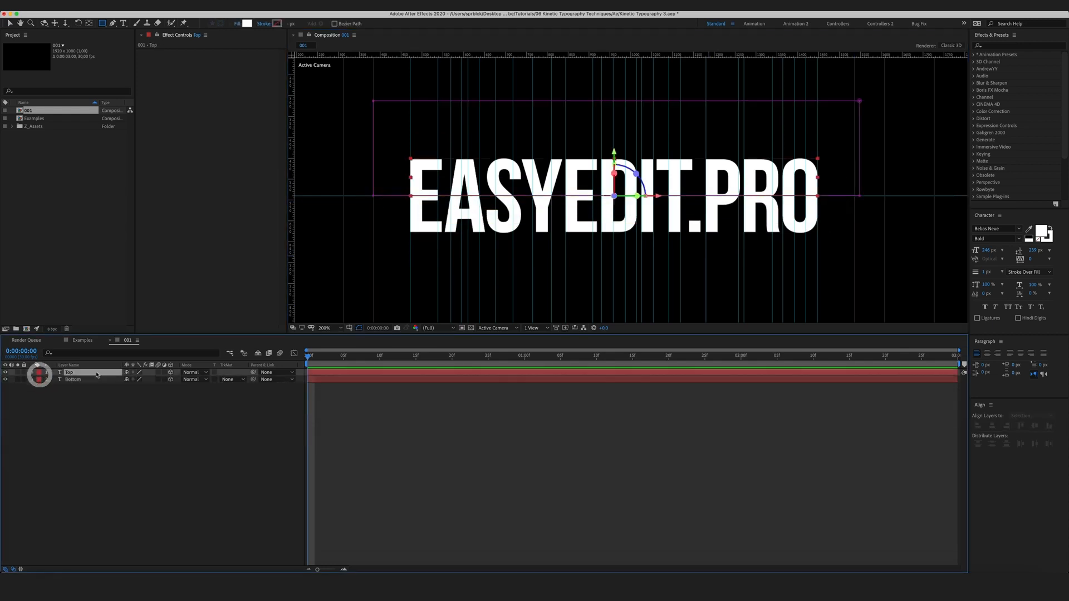
pyautogui.keyDown('shift'); pyautogui.click(99, 380); pyautogui.keyUp('shift')
pyautogui.hotkey('shift', 'p')
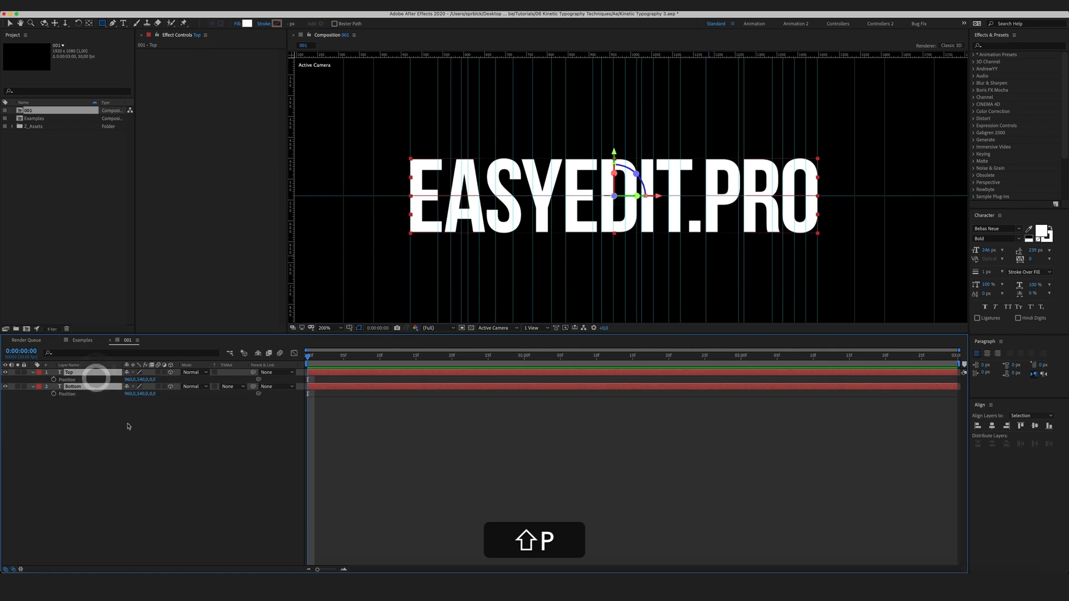
pyautogui.click(195, 431)
pyautogui.click(140, 424)
pyautogui.click(91, 373)
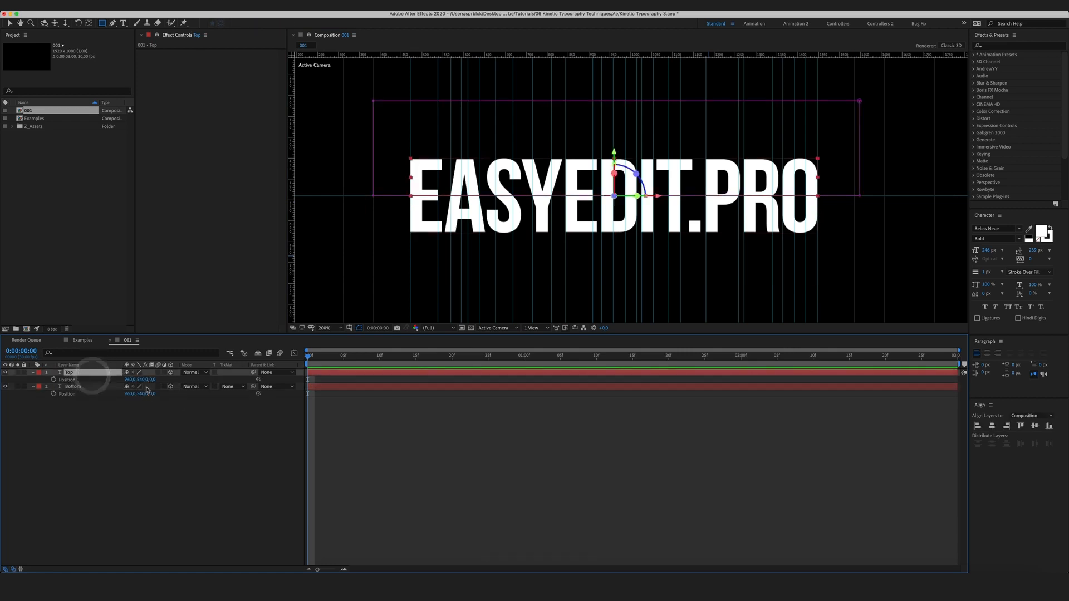
pyautogui.write('30')
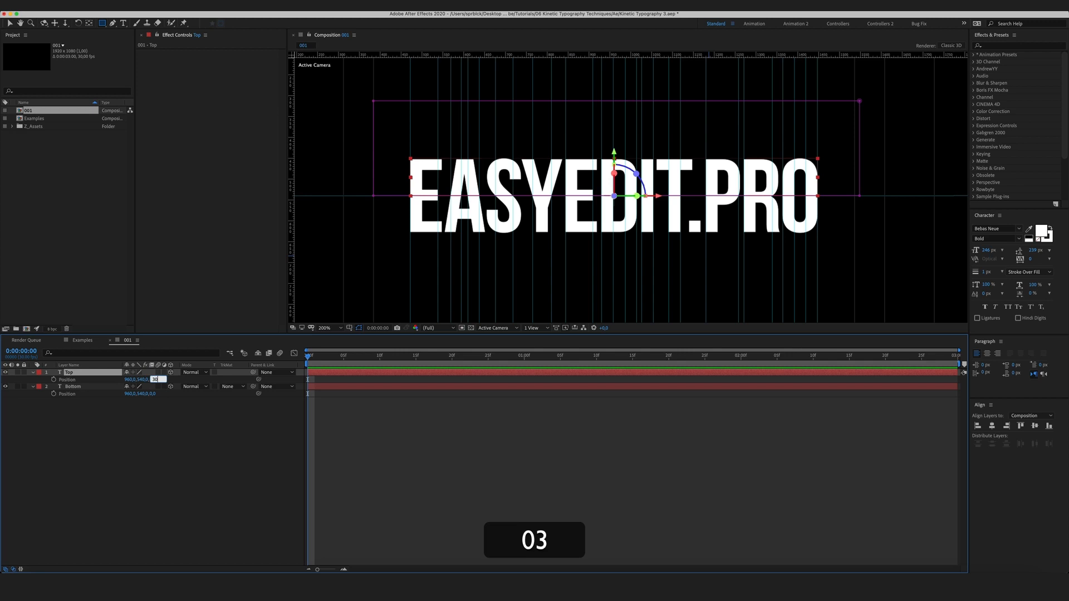
pyautogui.press('Return')
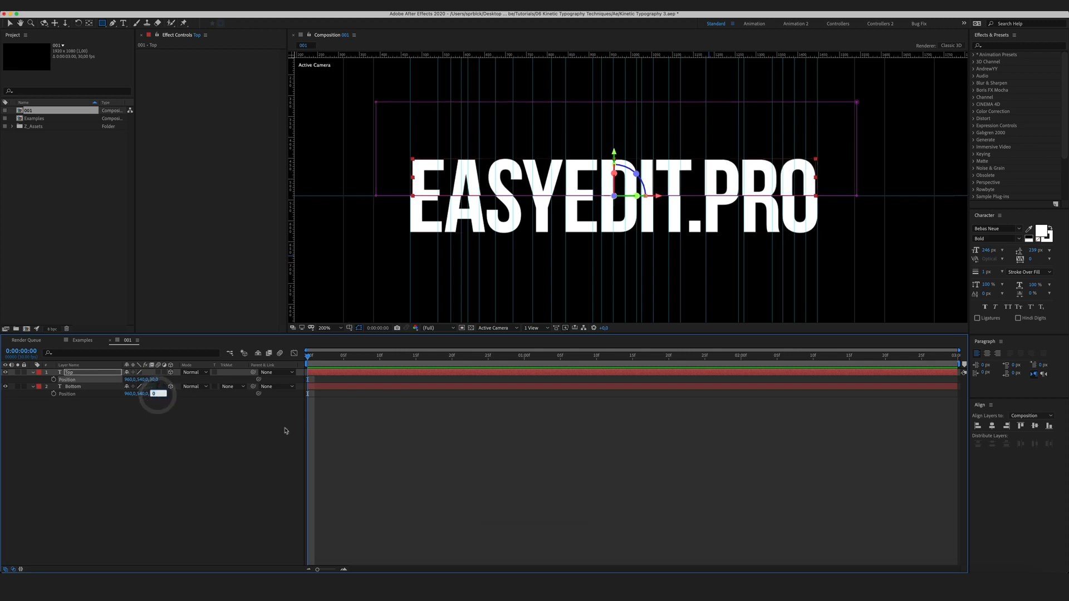
# Set the Bottom layer's Z position to -30
pyautogui.write('-')
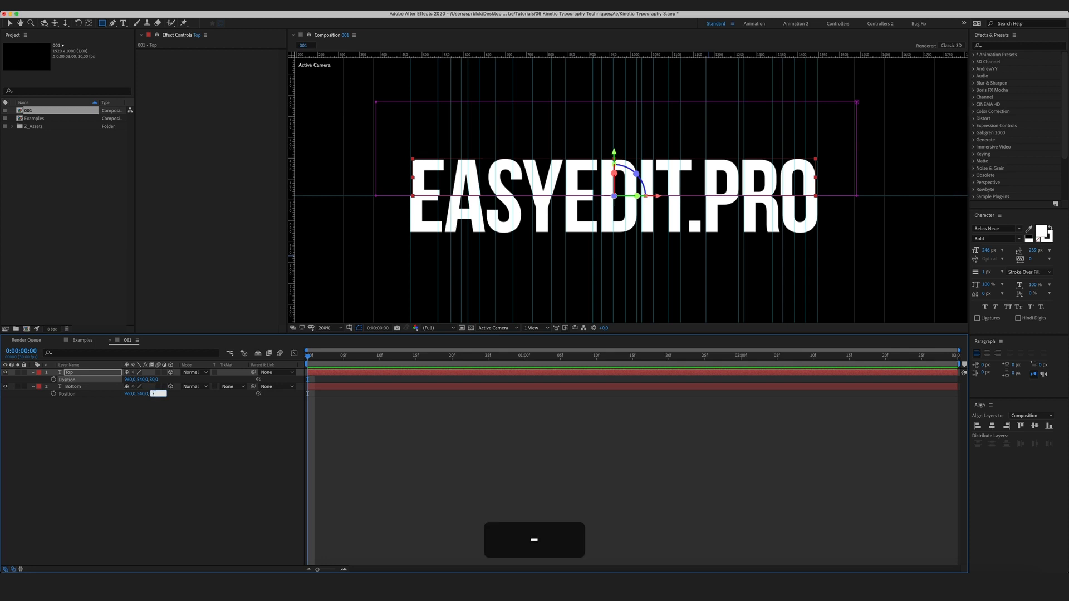
pyautogui.write('30')
pyautogui.press('Return')
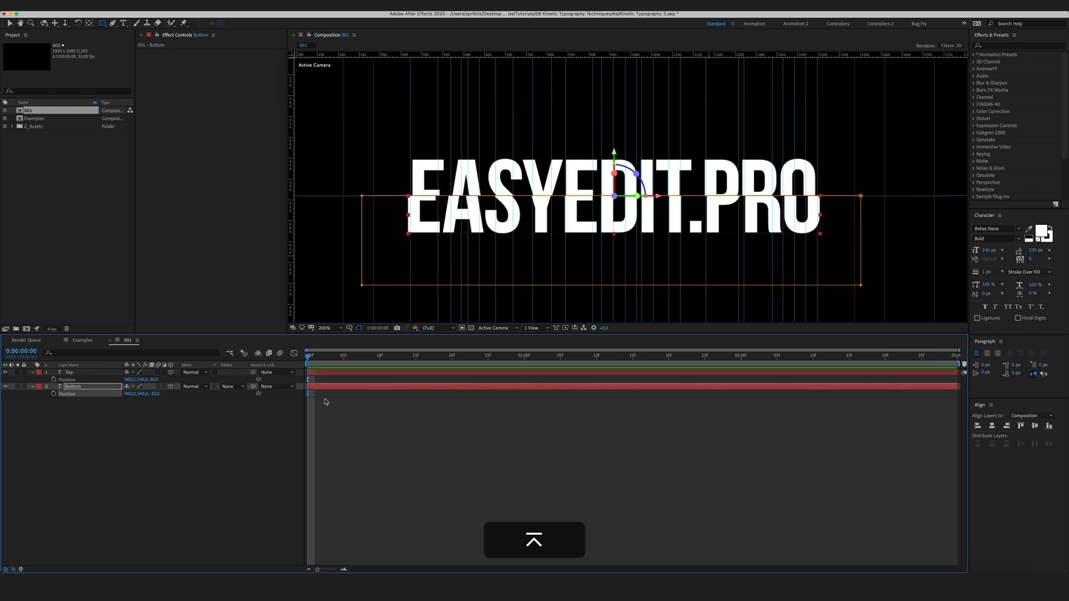
pyautogui.click(227, 440)
# Examine the depth gap between the two text halves from Custom View 1, and return to the Active Camera view
pyautogui.click(497, 328)
pyautogui.click(503, 405)
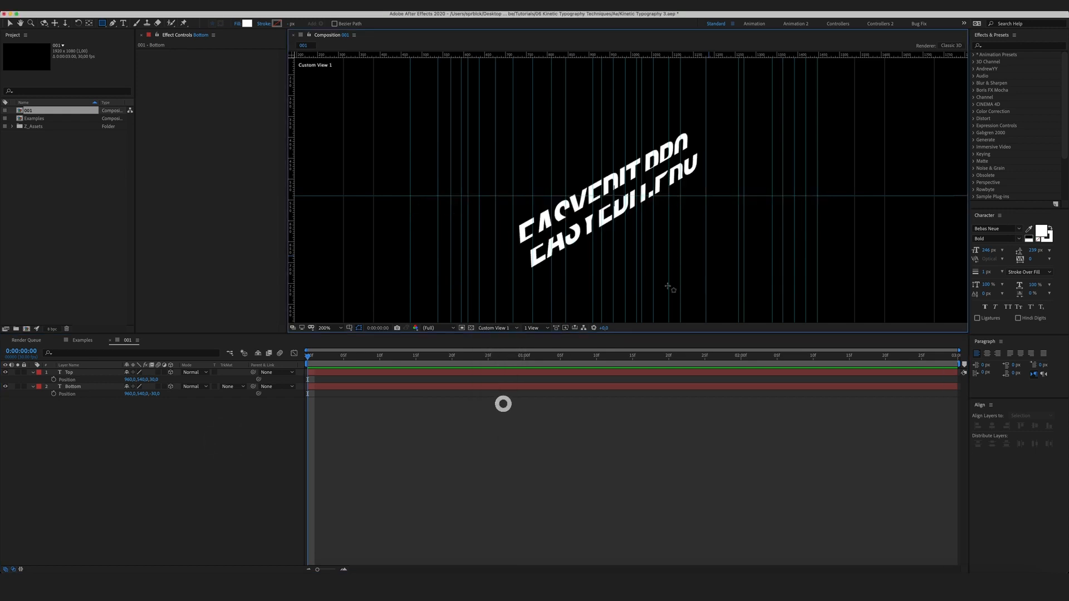
pyautogui.press('c')
pyautogui.moveTo(578, 240); pyautogui.dragTo(529, 256)
pyautogui.scroll(1, 445, 273)
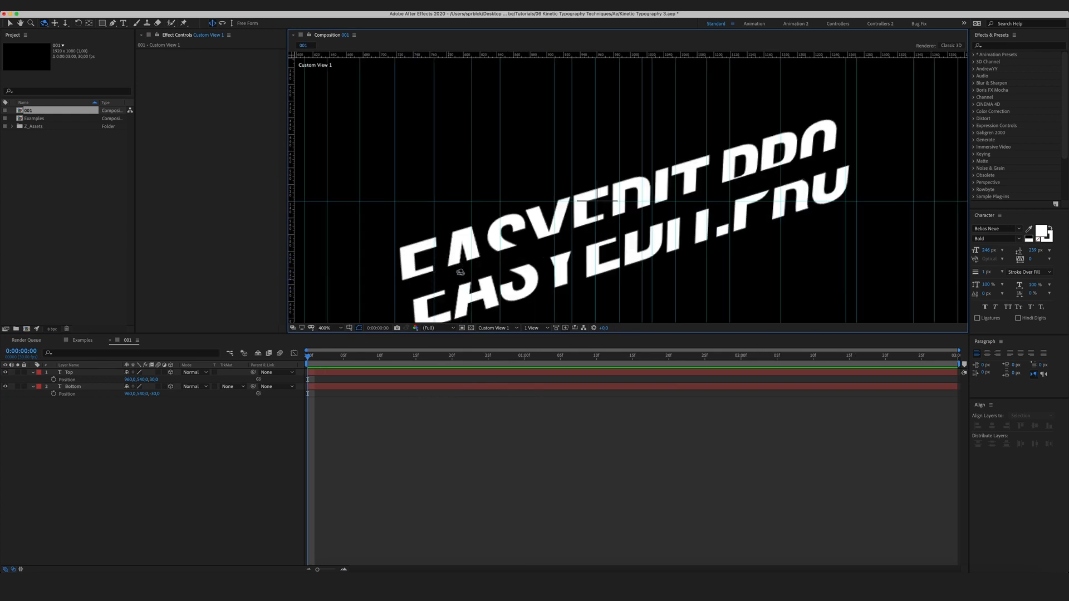
pyautogui.click(492, 328)
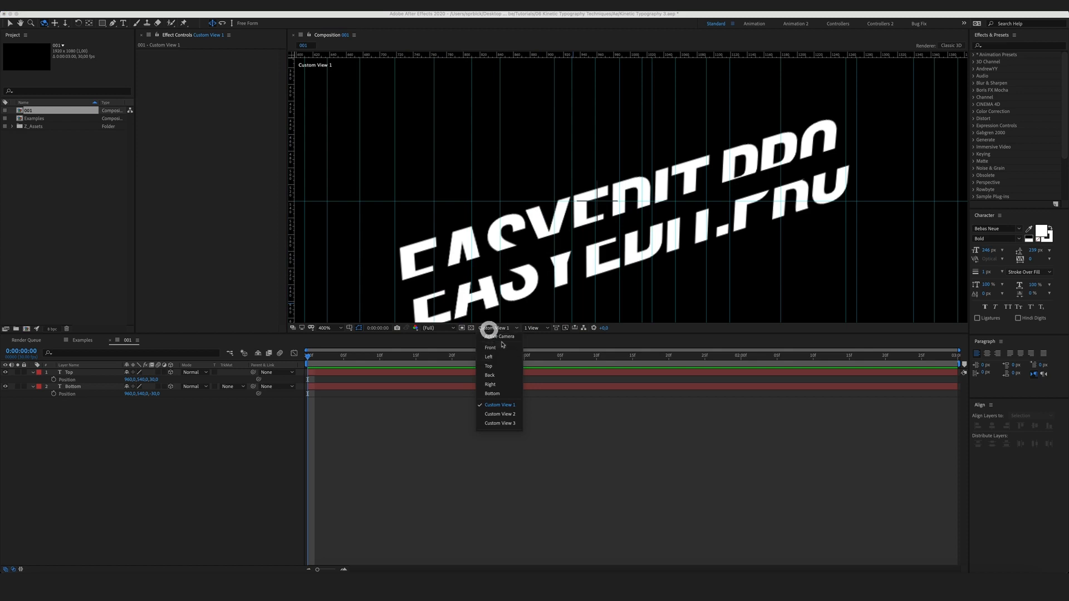
pyautogui.click(499, 341)
pyautogui.scroll(-1, 554, 255)
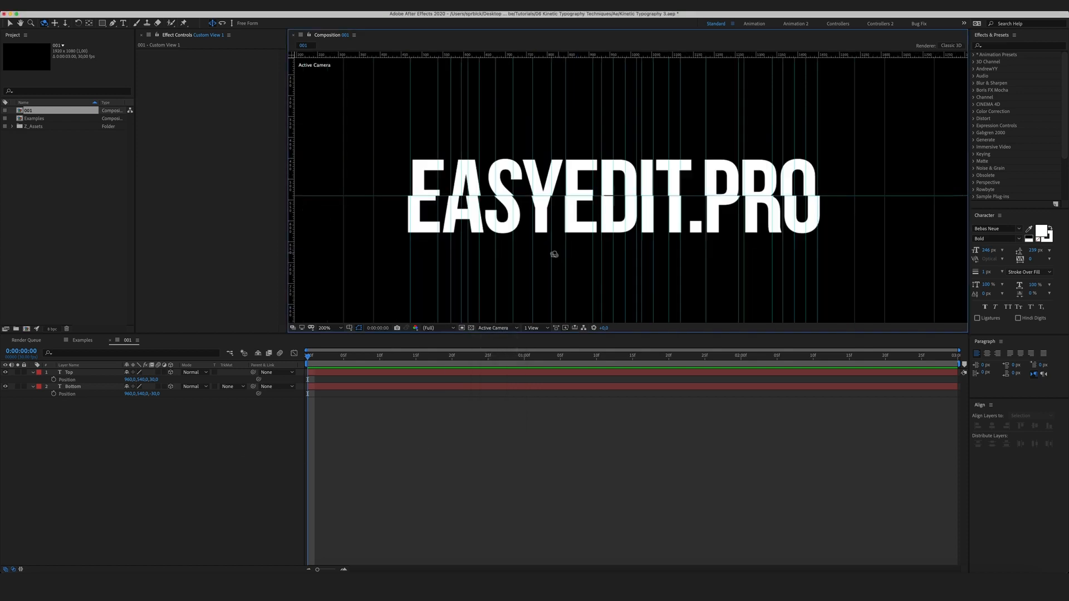
pyautogui.press('v')
pyautogui.click(227, 412)
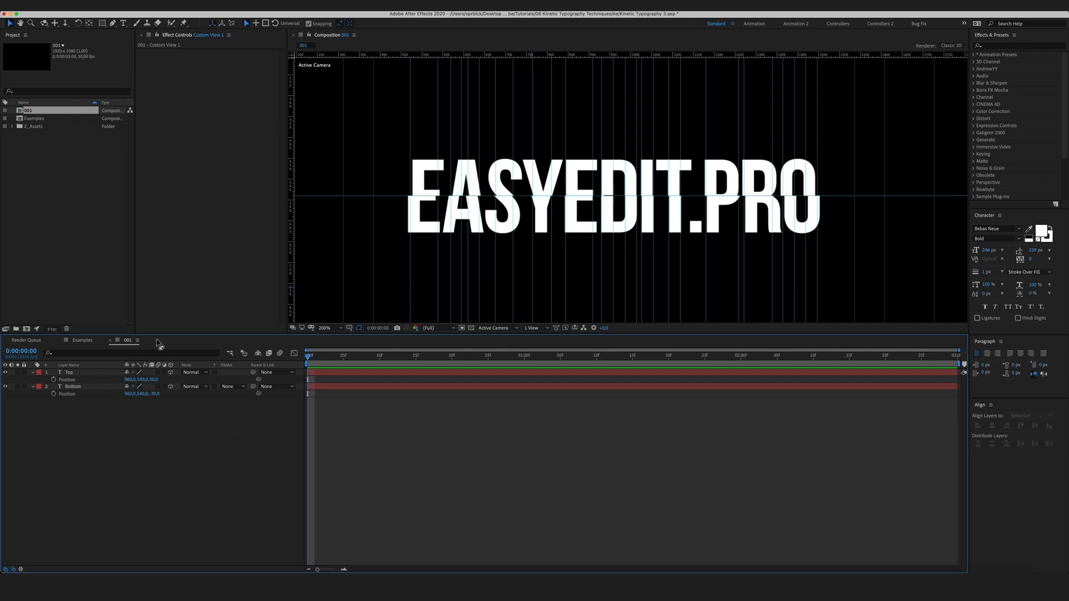
# Create a rectangle shape layer centred in the composition and set its rectangle path size to 60 by 60
pyautogui.click(165, 418)
pyautogui.click(102, 24)
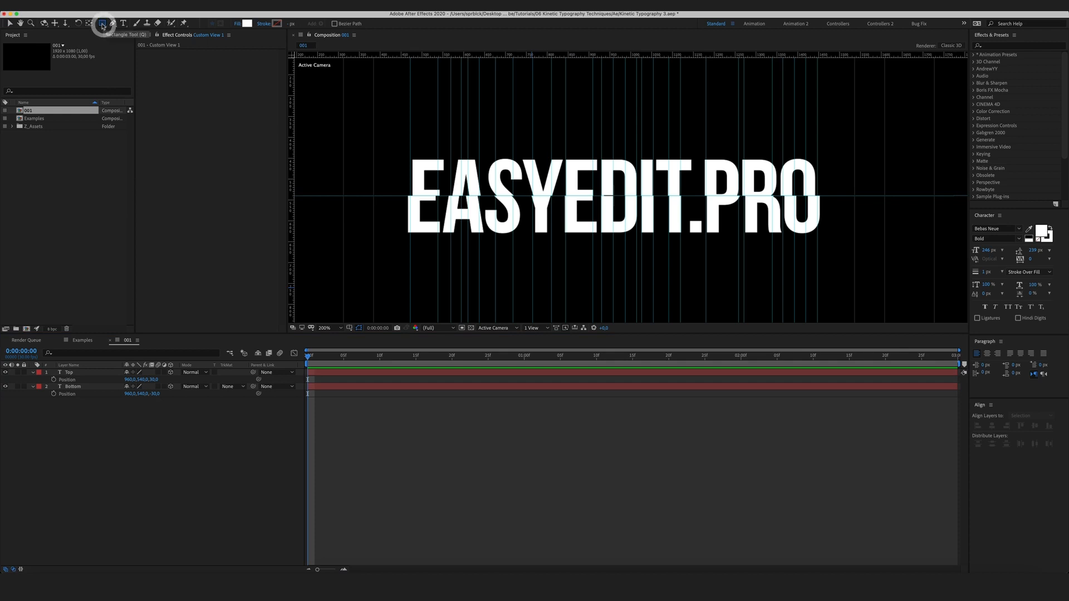
pyautogui.doubleClick(102, 24)
pyautogui.click(47, 386)
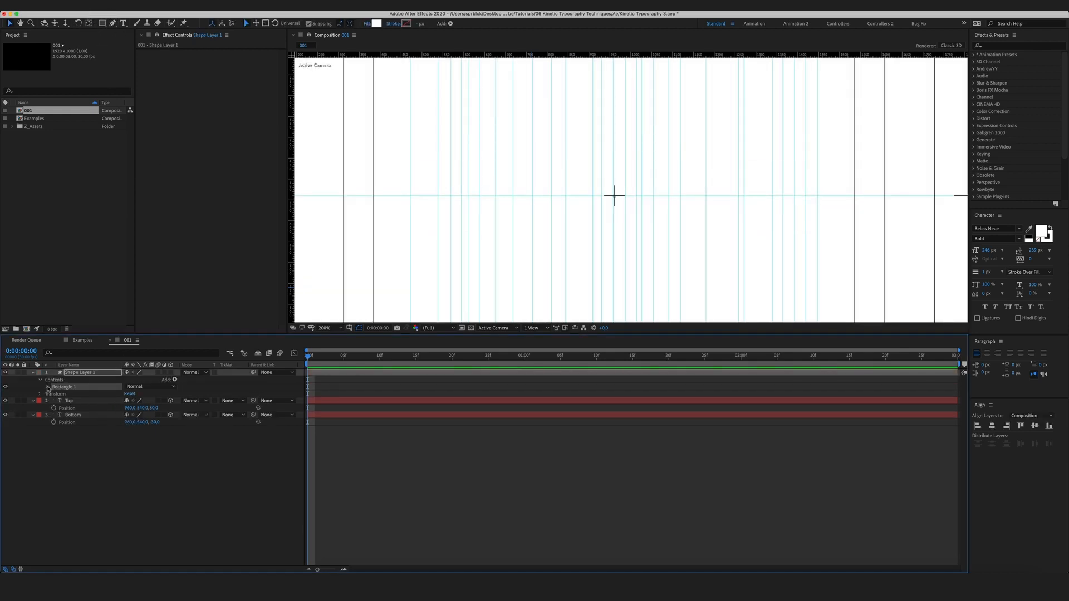
pyautogui.click(54, 394)
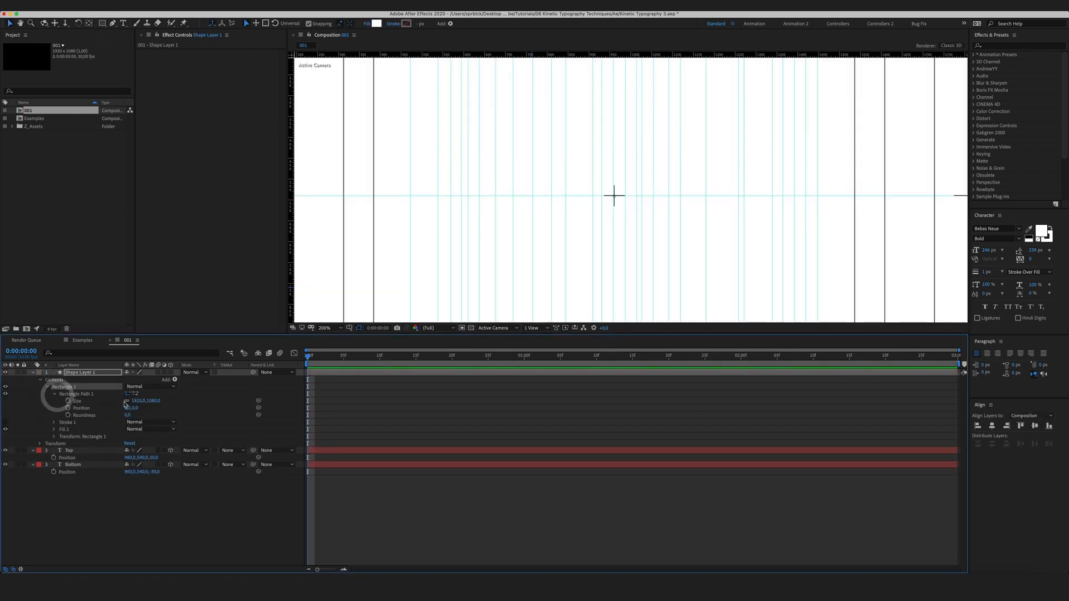
pyautogui.click(128, 401)
pyautogui.write('60')
pyautogui.press('Tab')
pyautogui.write('60')
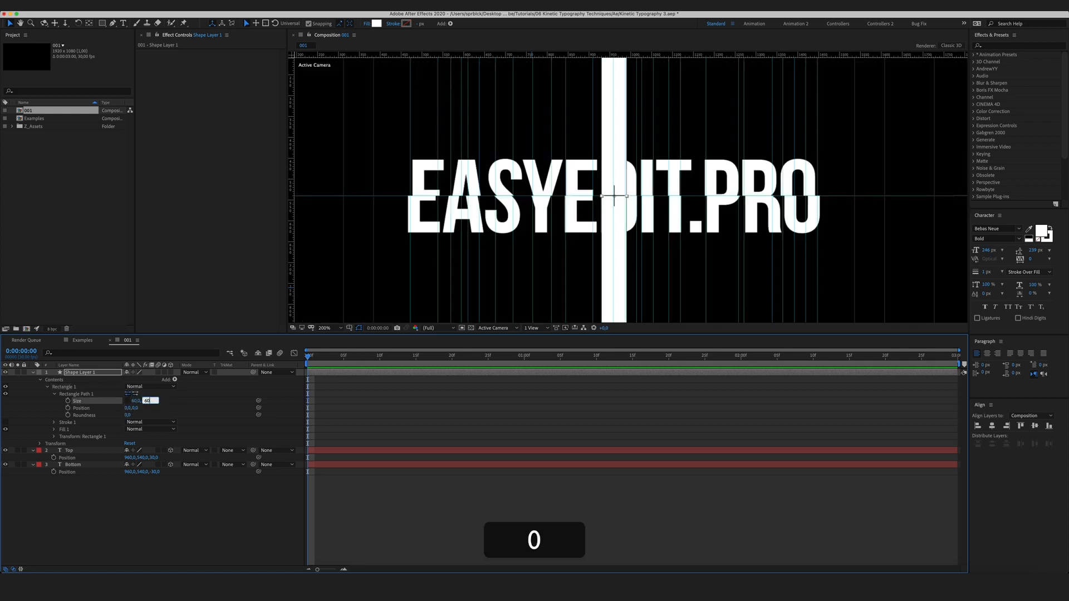
pyautogui.press('Return')
# Place horizontal guides along the upper and lower edges of the 60 px square
pyautogui.scroll(3, 524, 254)
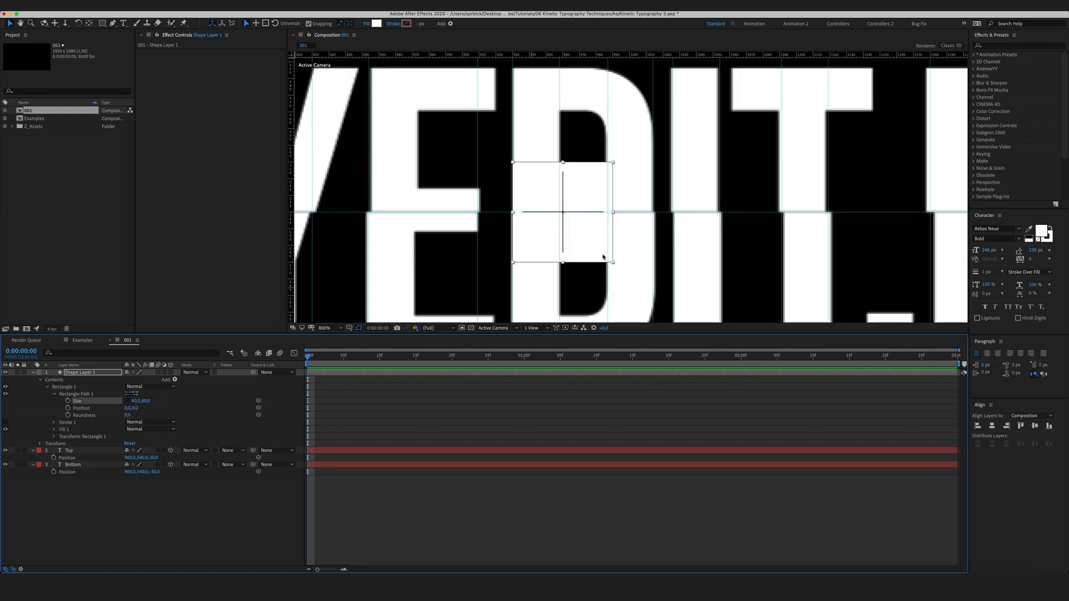
pyautogui.moveTo(430, 53); pyautogui.dragTo(451, 134)
pyautogui.moveTo(470, 218); pyautogui.dragTo(470, 145)
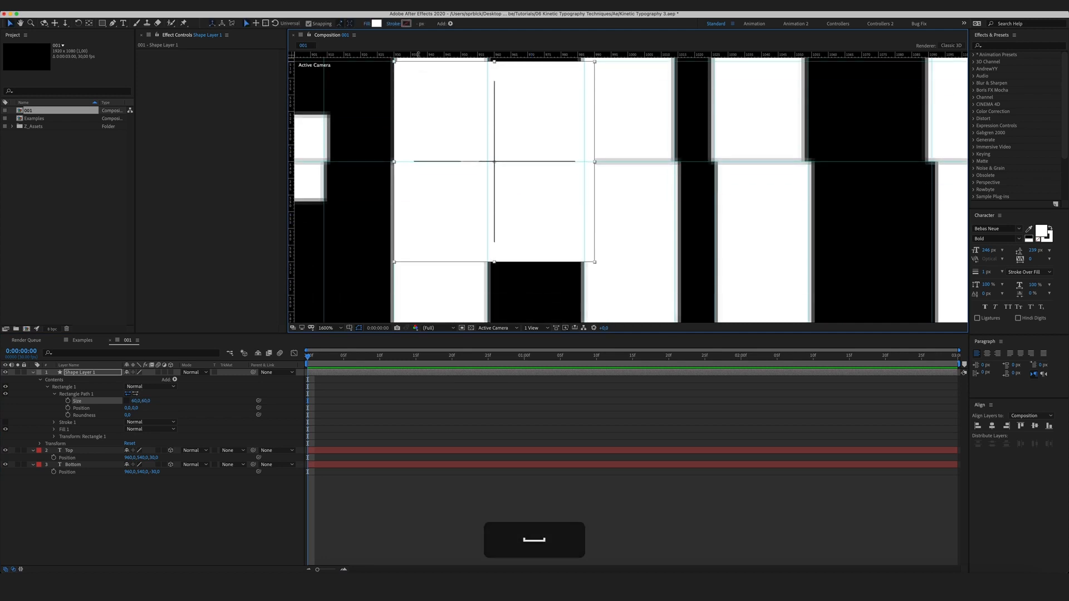
pyautogui.moveTo(418, 54); pyautogui.dragTo(436, 260)
pyautogui.scroll(-4, 442, 260)
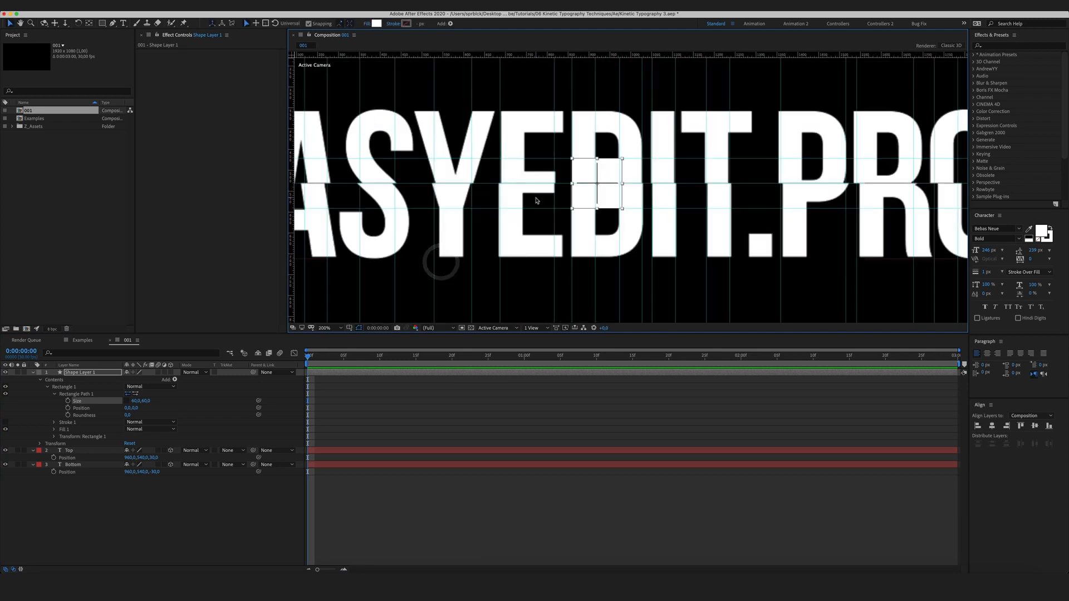
# Delete the shape layer holding the measuring square
pyautogui.click(77, 373)
pyautogui.press('Delete')
pyautogui.click(180, 529)
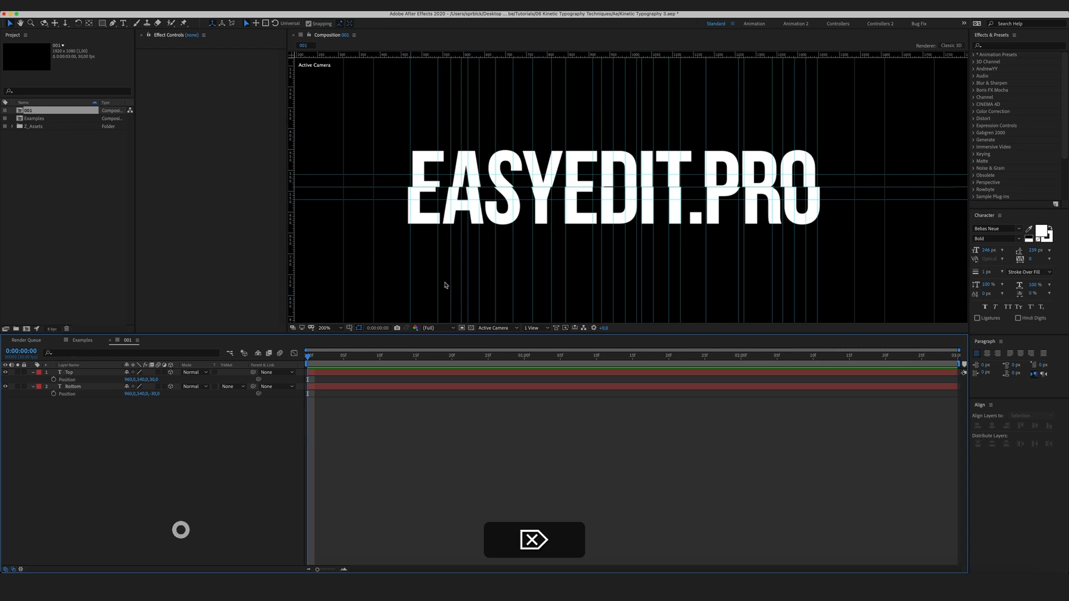
# Draw rectangles on one new shape layer between the outer horizontal guides, spanning each letter's cut sections from the first E to the final O
pyautogui.moveTo(435, 266); pyautogui.dragTo(505, 280)
pyautogui.press('.')
pyautogui.click(102, 24)
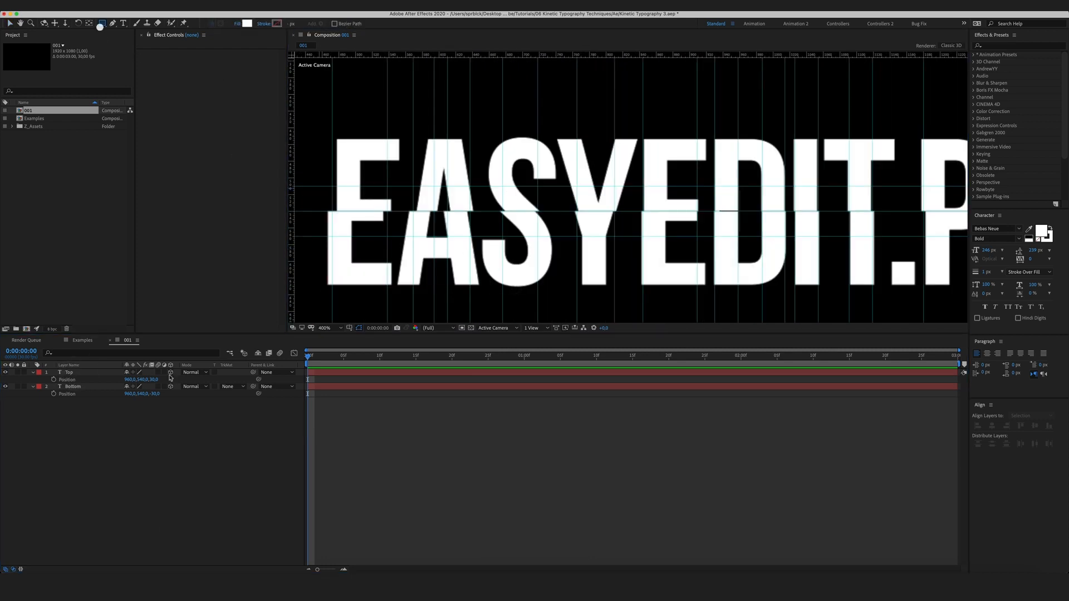
pyautogui.moveTo(332, 187); pyautogui.dragTo(384, 235)
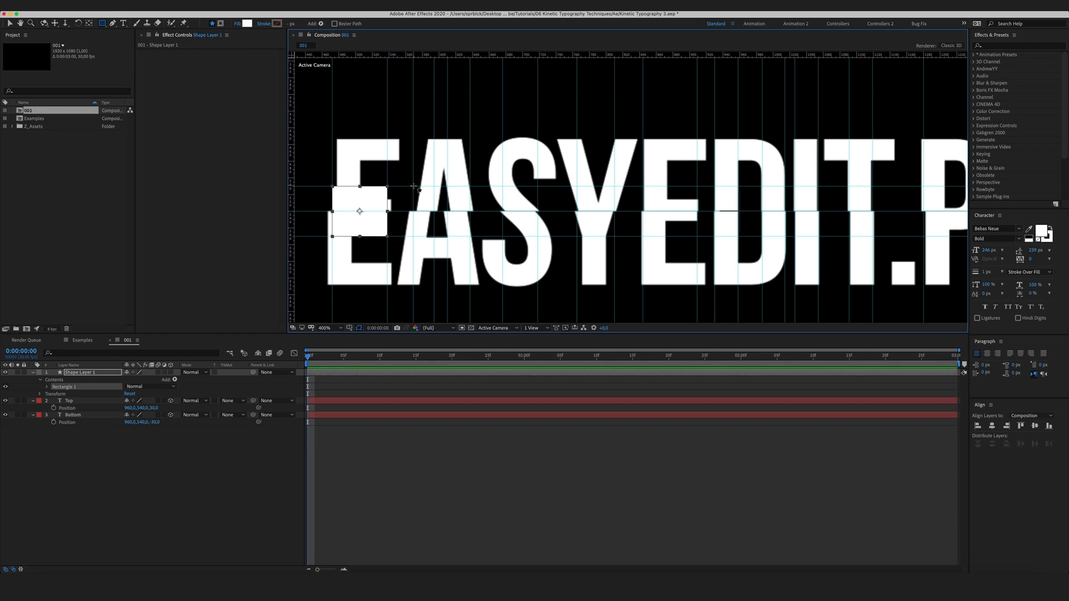
pyautogui.moveTo(413, 187); pyautogui.dragTo(436, 236)
pyautogui.moveTo(447, 187)
pyautogui.mouseDown()
pyautogui.moveTo(457, 204)
pyautogui.moveTo(537, 236)
pyautogui.mouseUp()
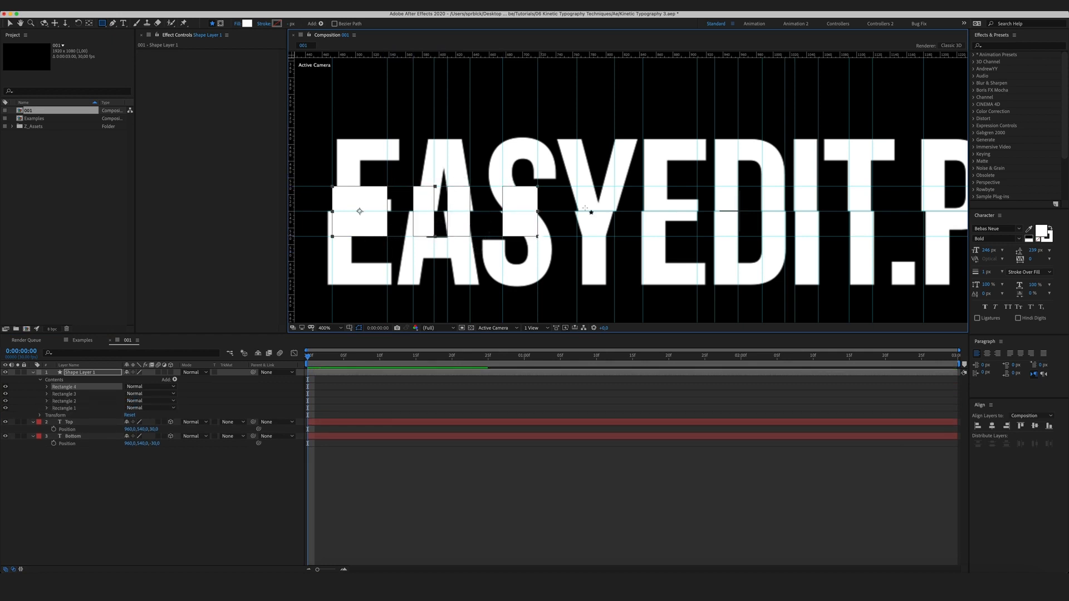
pyautogui.moveTo(578, 187); pyautogui.dragTo(614, 236)
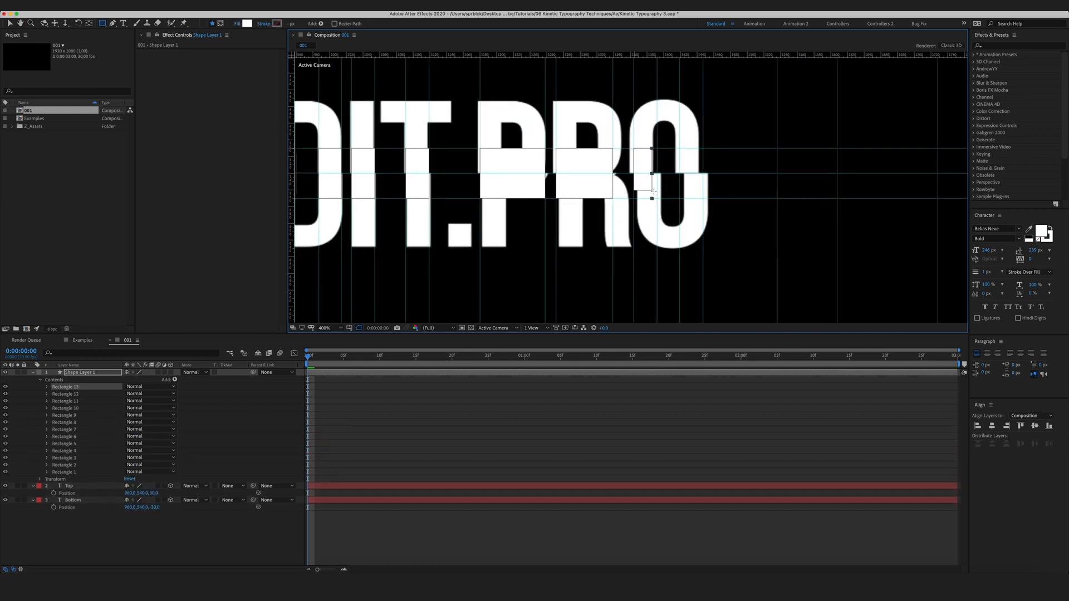
pyautogui.moveTo(679, 149); pyautogui.dragTo(704, 198)
# Collapse the properties of all layers and rename the shape layer Connectors
pyautogui.click(32, 373)
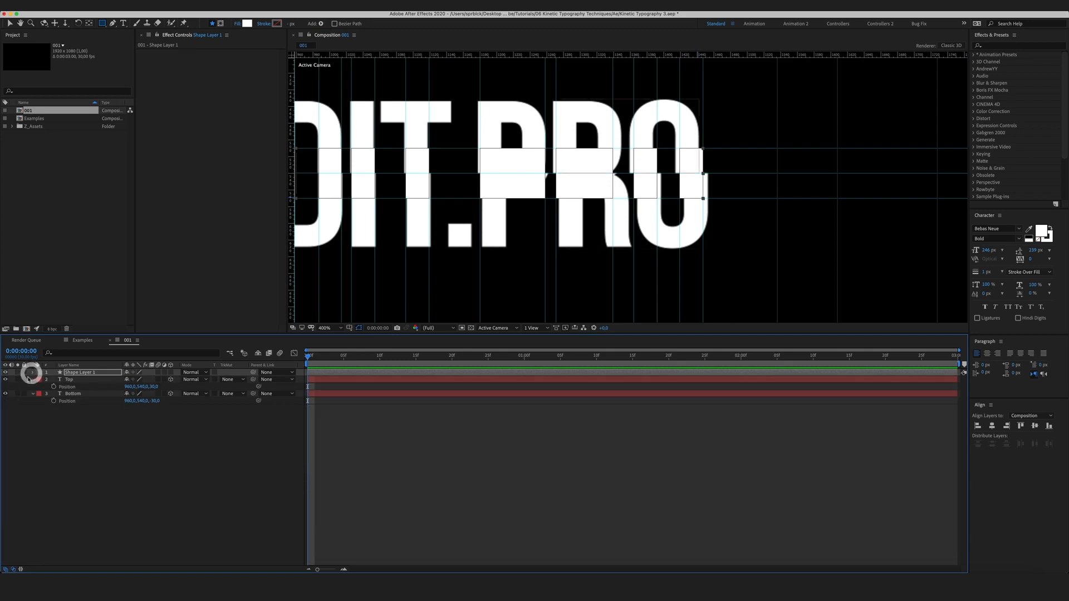
pyautogui.click(32, 380)
pyautogui.click(32, 386)
pyautogui.click(71, 401)
pyautogui.click(77, 374)
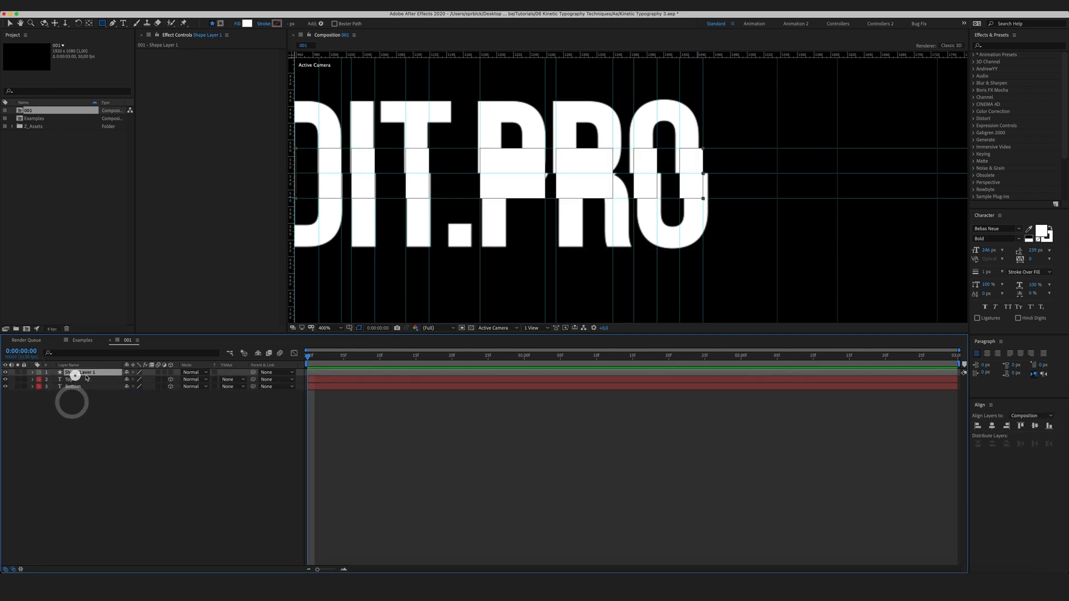
pyautogui.press('Return')
pyautogui.write('Connectors')
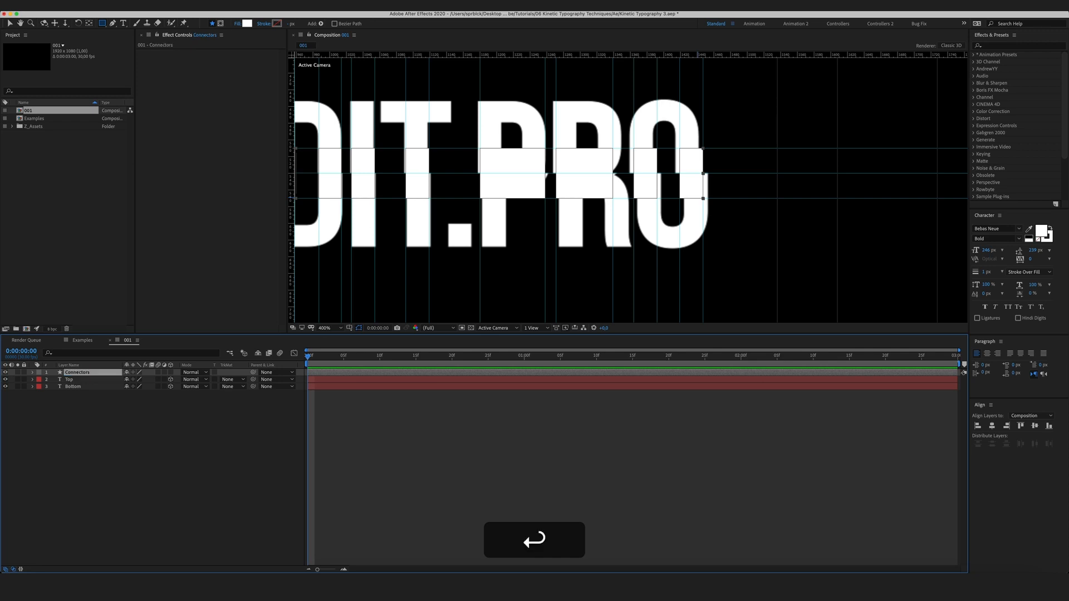
pyautogui.click(174, 452)
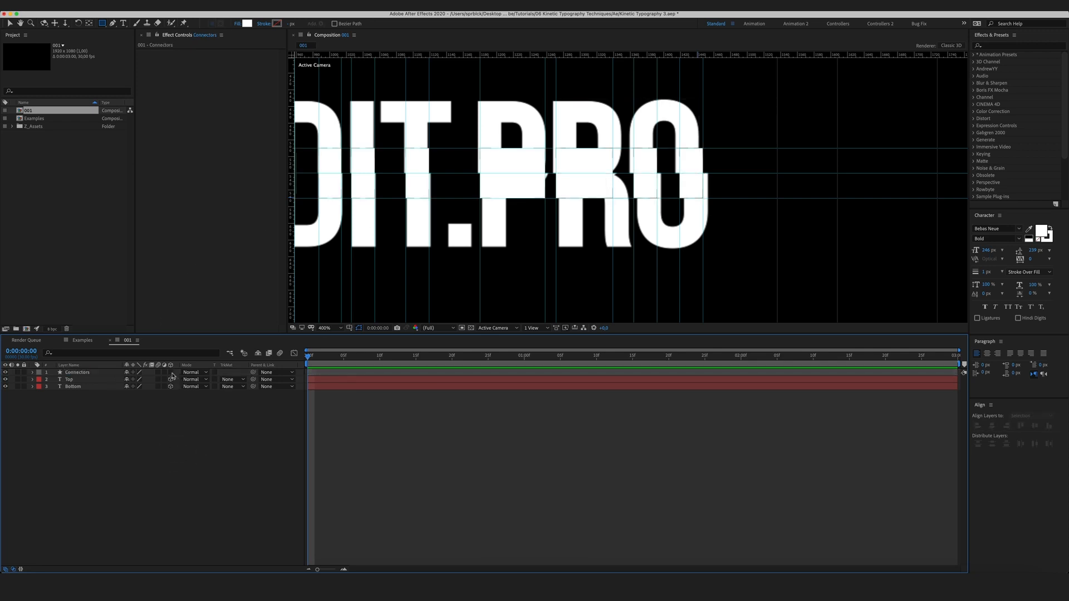
# Make the Connectors layer 3D and set its X Rotation to 90°
pyautogui.click(170, 372)
pyautogui.click(72, 372)
pyautogui.press('r')
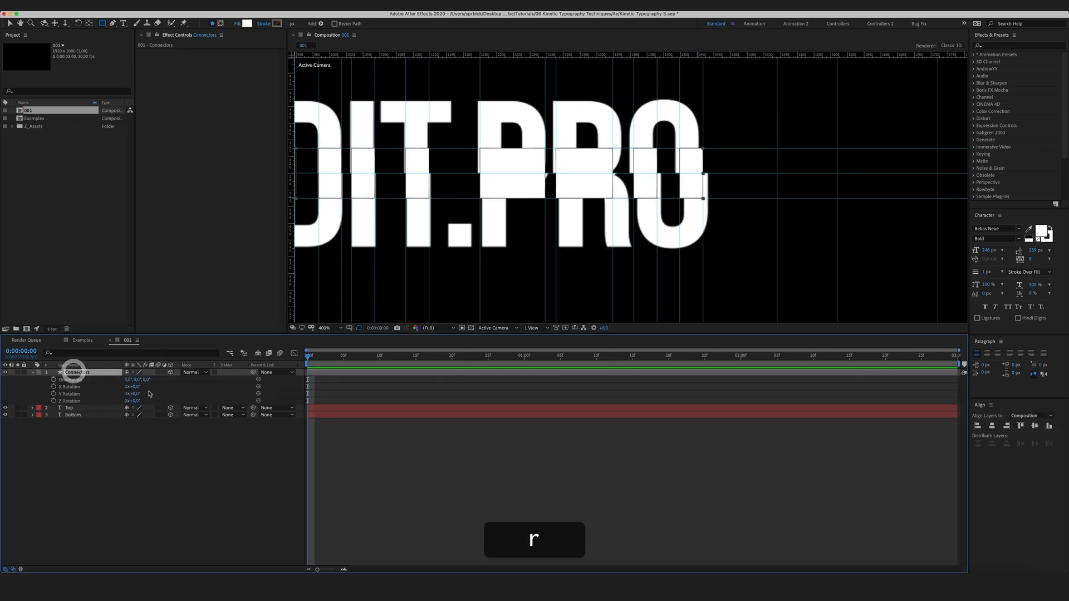
pyautogui.click(135, 386)
pyautogui.write('90')
pyautogui.press('Return')
# Hide the guides, the rulers and the title/action safe overlay in the composition view
pyautogui.press(',')
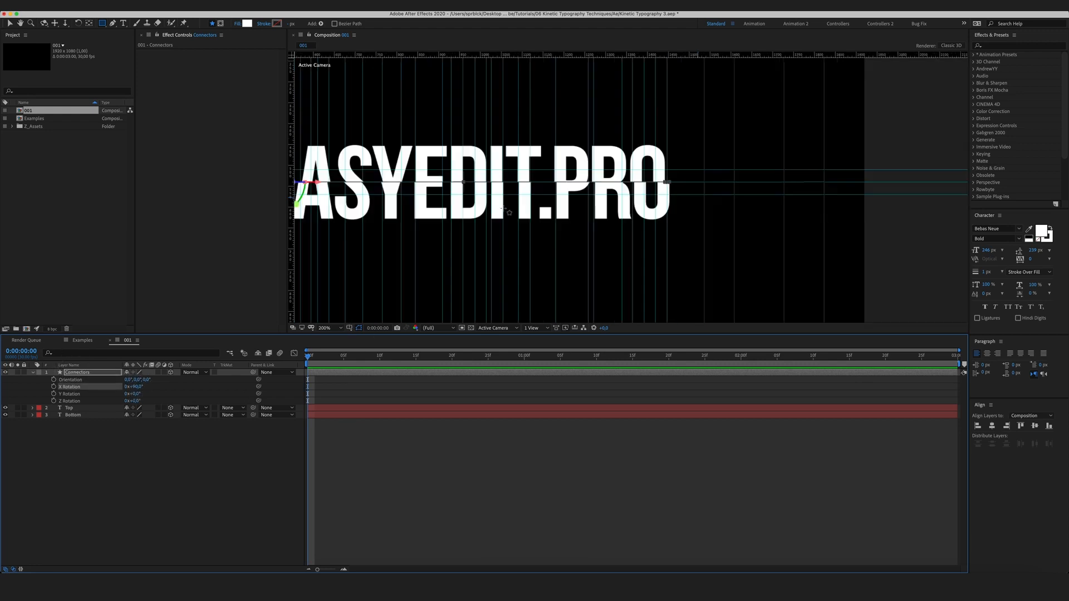
pyautogui.press('super+semicolon')
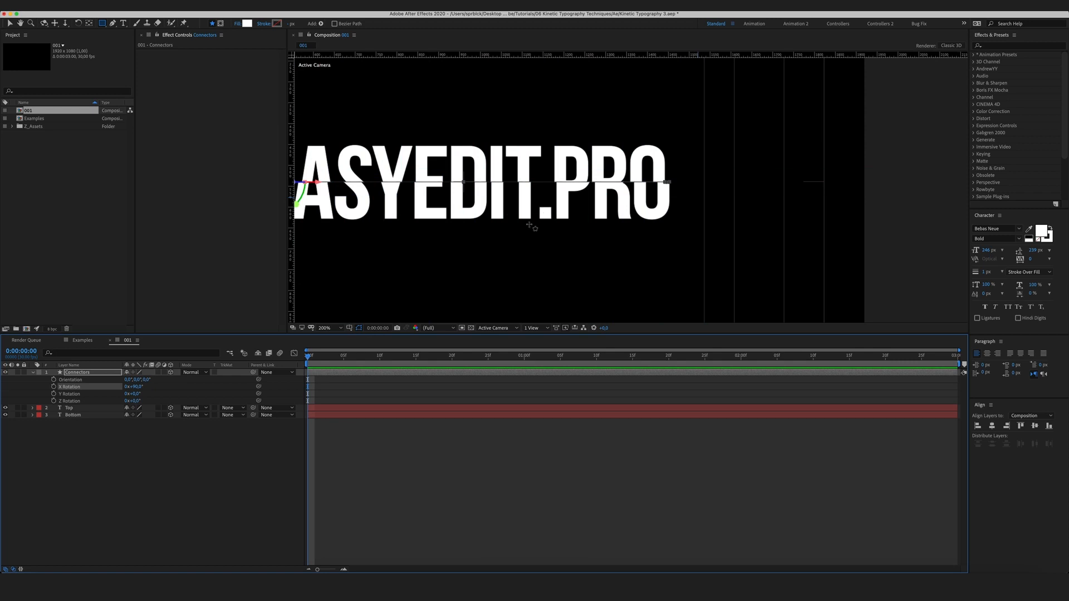
pyautogui.press('super+r')
pyautogui.press(',')
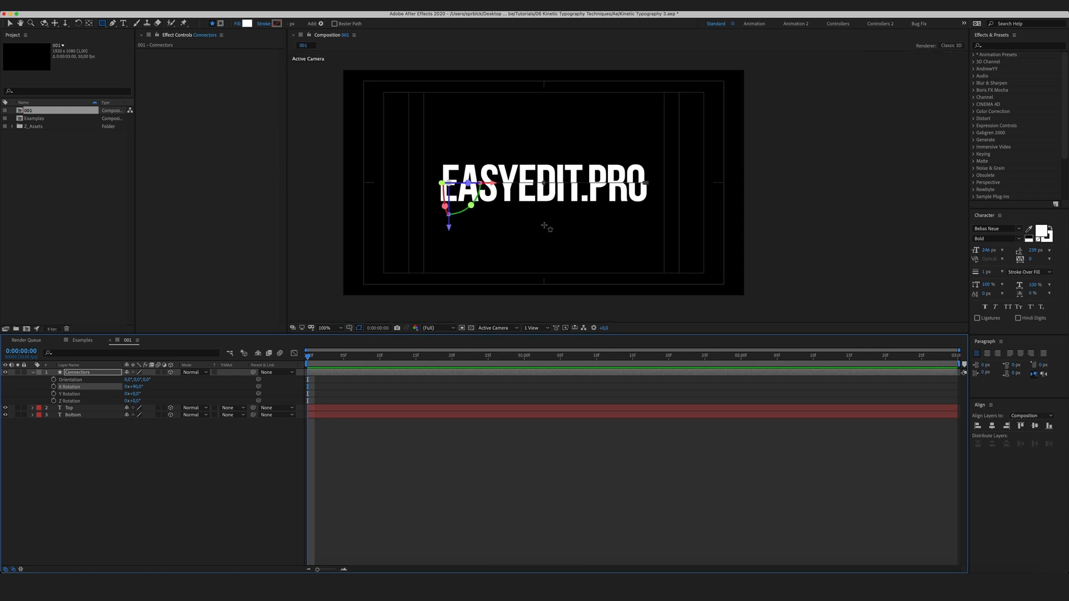
pyautogui.press('c')
pyautogui.press('v')
pyautogui.click(227, 475)
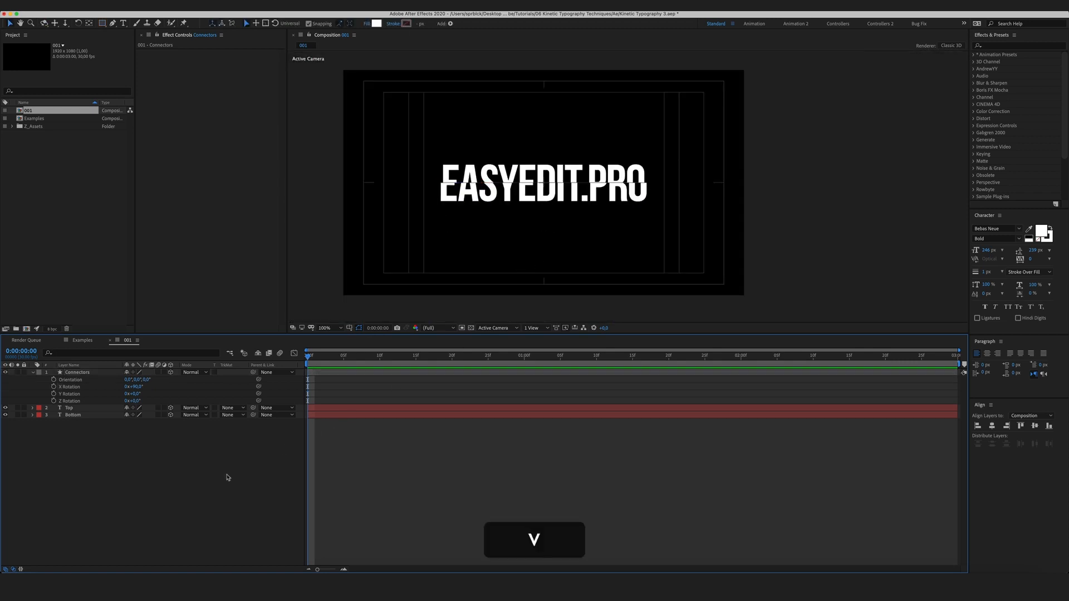
pyautogui.press("'")
# Orbit the camera view and zoom in to examine the seams between the connectors and the text halves
pyautogui.press('c')
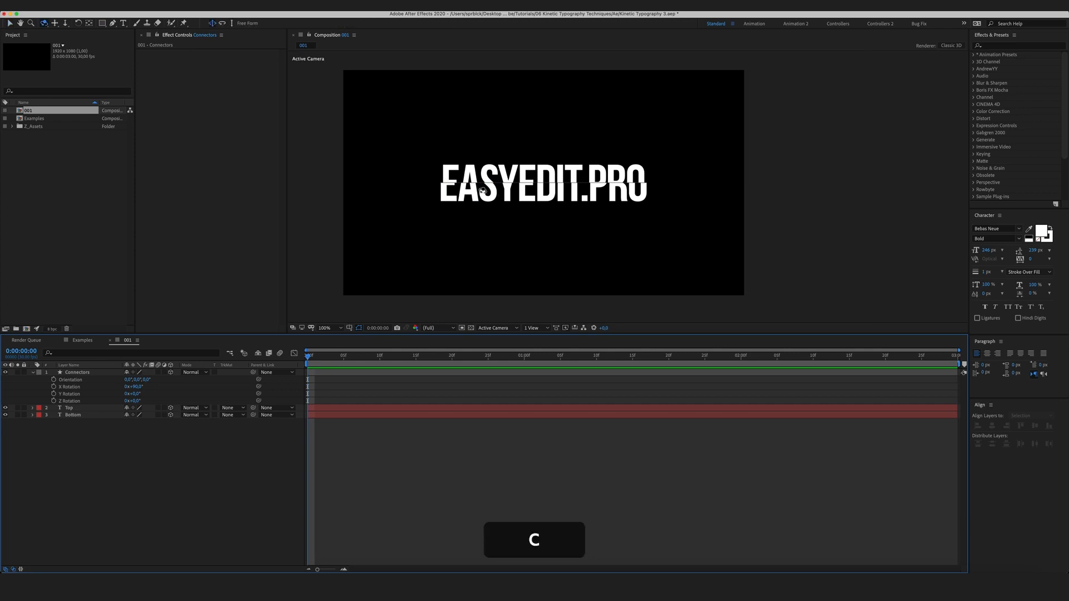
pyautogui.moveTo(537, 258); pyautogui.dragTo(607, 254)
pyautogui.scroll(4, 500, 223)
pyautogui.press('space')
pyautogui.scroll(1, 607, 254)
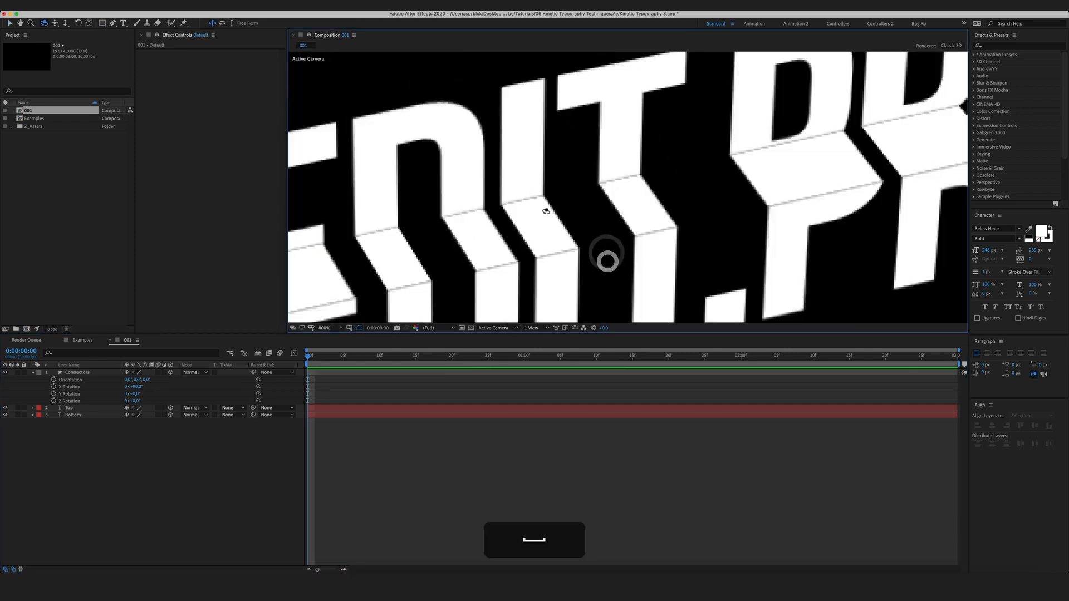
pyautogui.press('v')
pyautogui.click(315, 401)
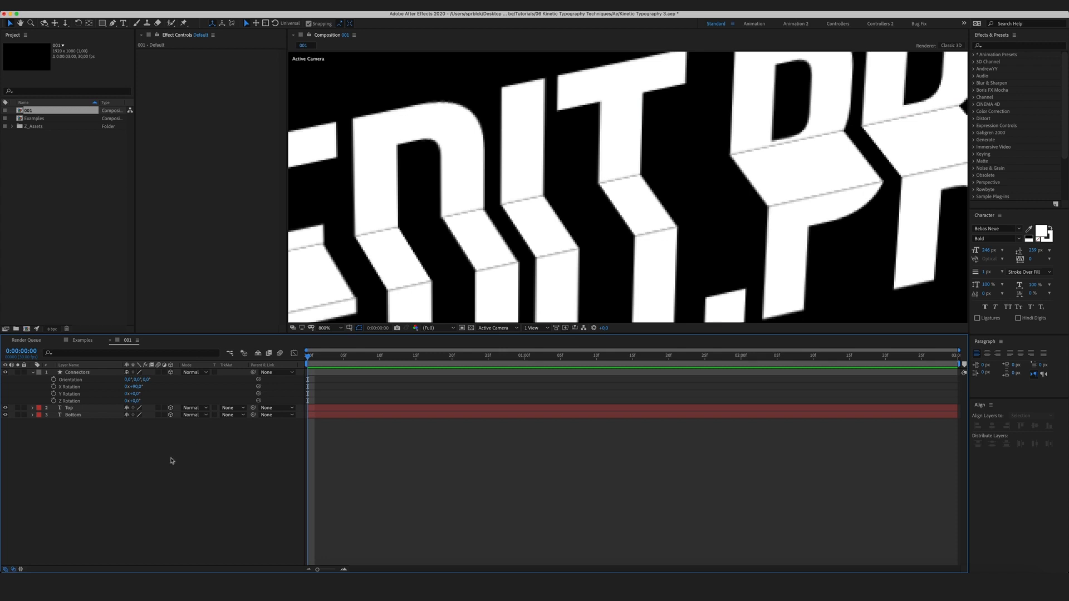
# Reveal the Top layer's Position and lower its Z value to 28 to close the seam with the connectors
pyautogui.click(73, 409)
pyautogui.press('p')
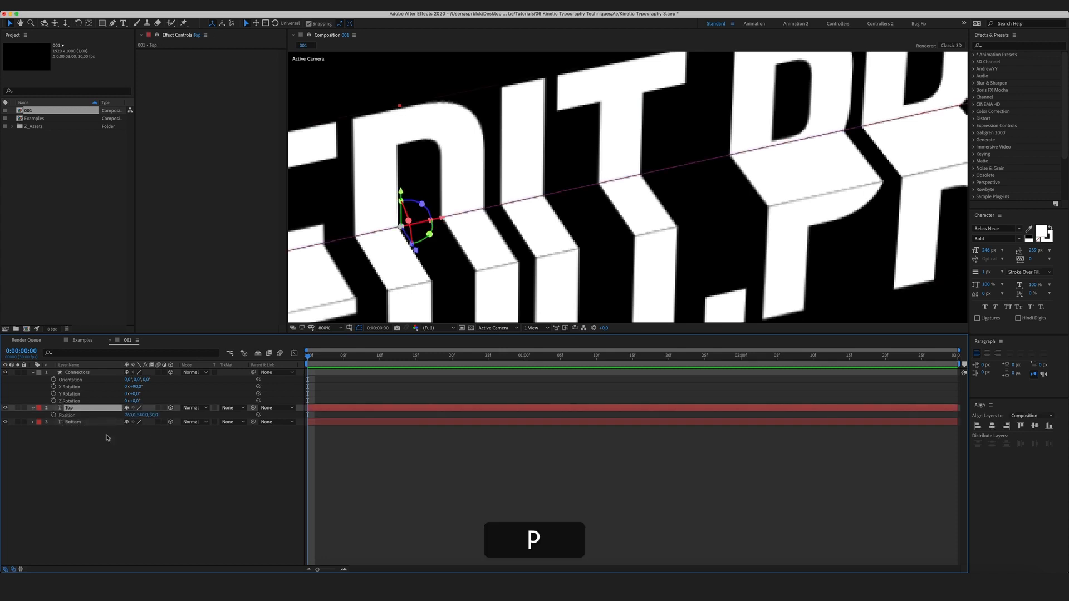
pyautogui.click(156, 476)
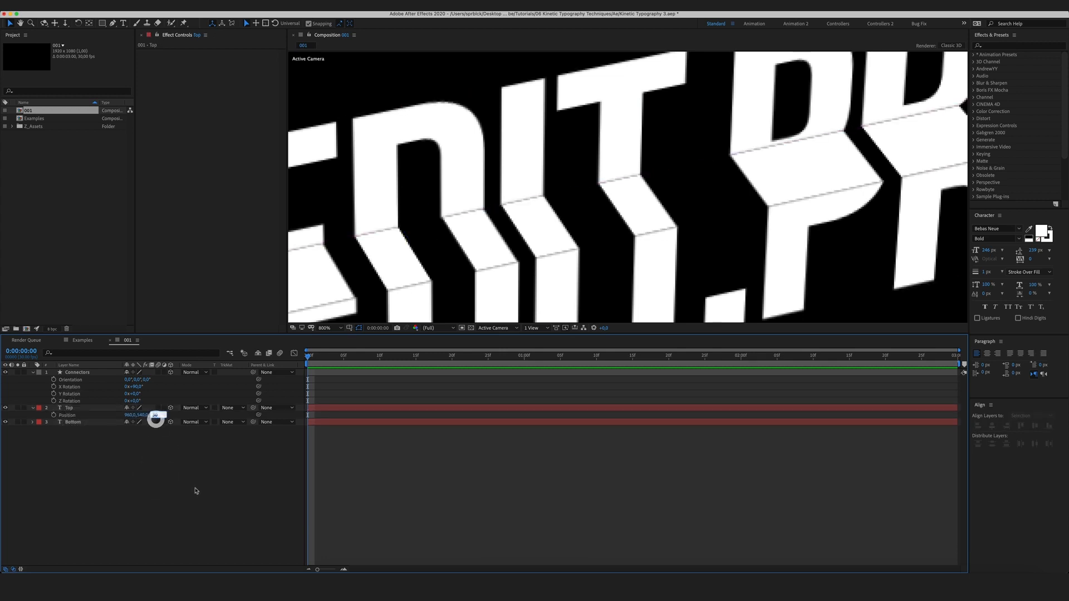
pyautogui.press('Down')
pyautogui.click(196, 489)
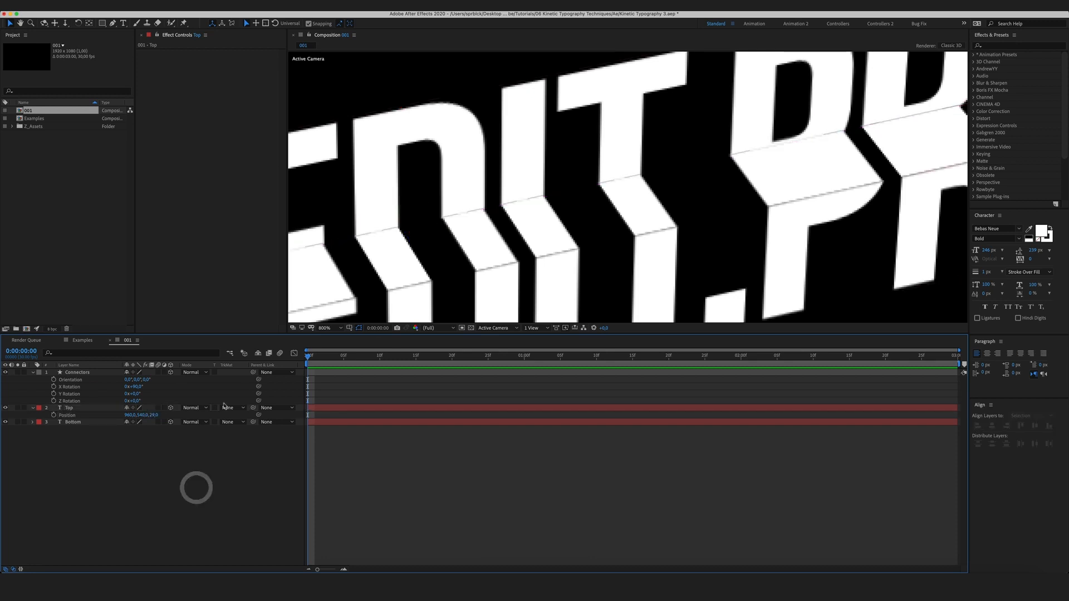
pyautogui.press('Down')
pyautogui.click(203, 473)
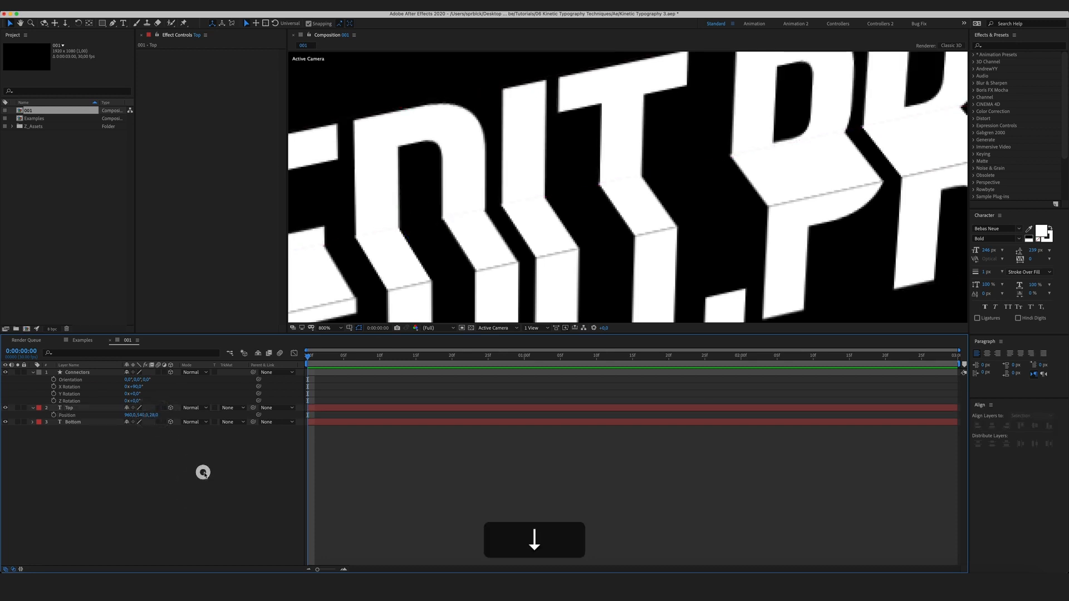
# Reveal the Bottom layer's Position and raise its Z value to -28 to close the seam with the connectors
pyautogui.scroll(-1, 518, 260)
pyautogui.click(95, 425)
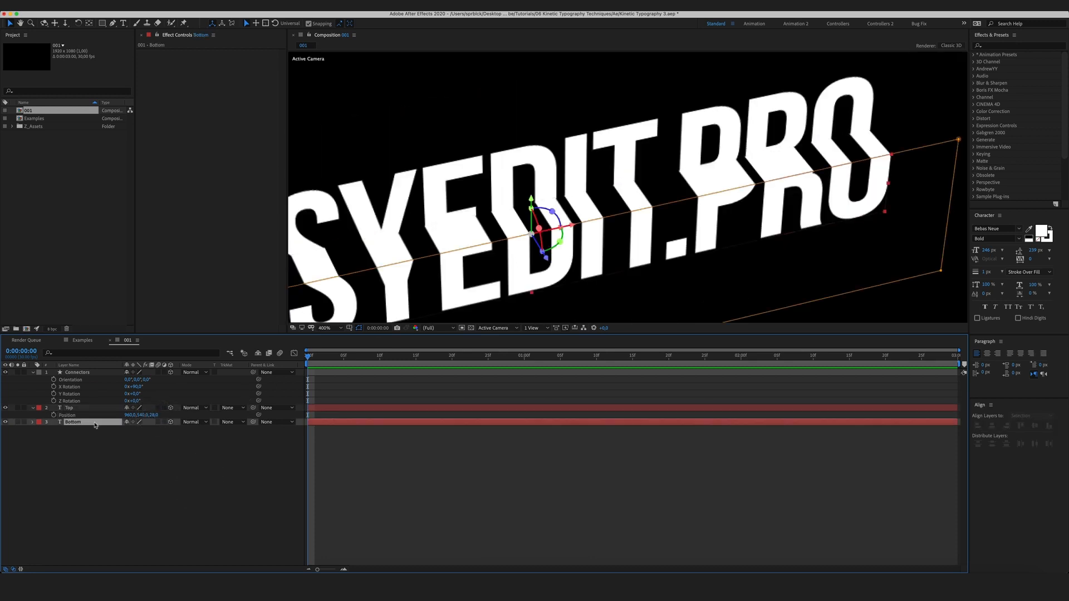
pyautogui.press('p')
pyautogui.press('Up')
pyautogui.press('Up')
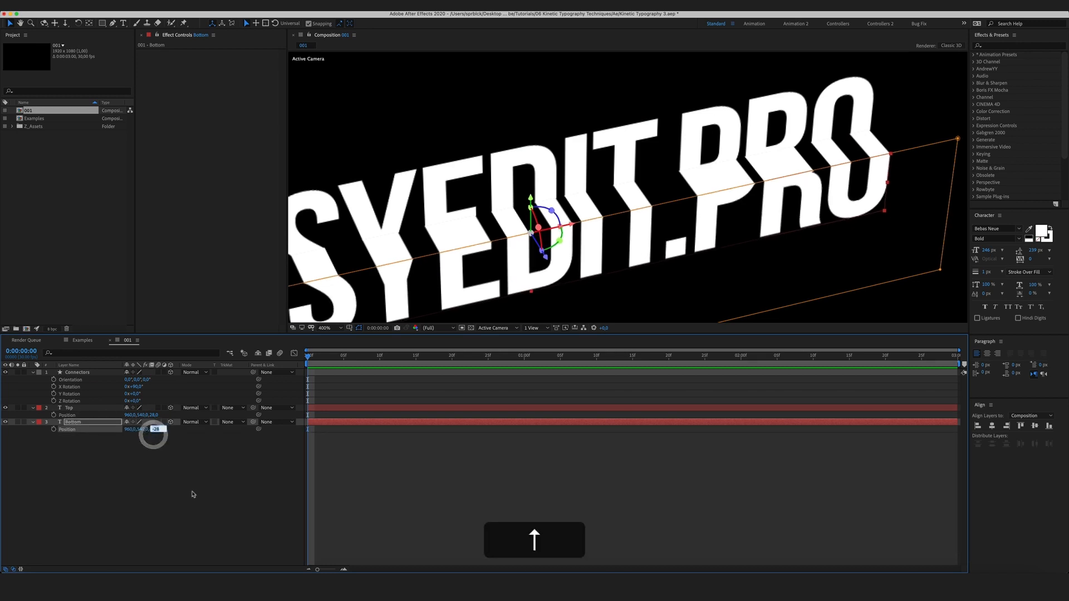
pyautogui.click(193, 495)
# Set the Bottom layer's Y position to 539 to remove the vertical gap below the connectors
pyautogui.press('c')
pyautogui.moveTo(600, 245); pyautogui.dragTo(540, 130)
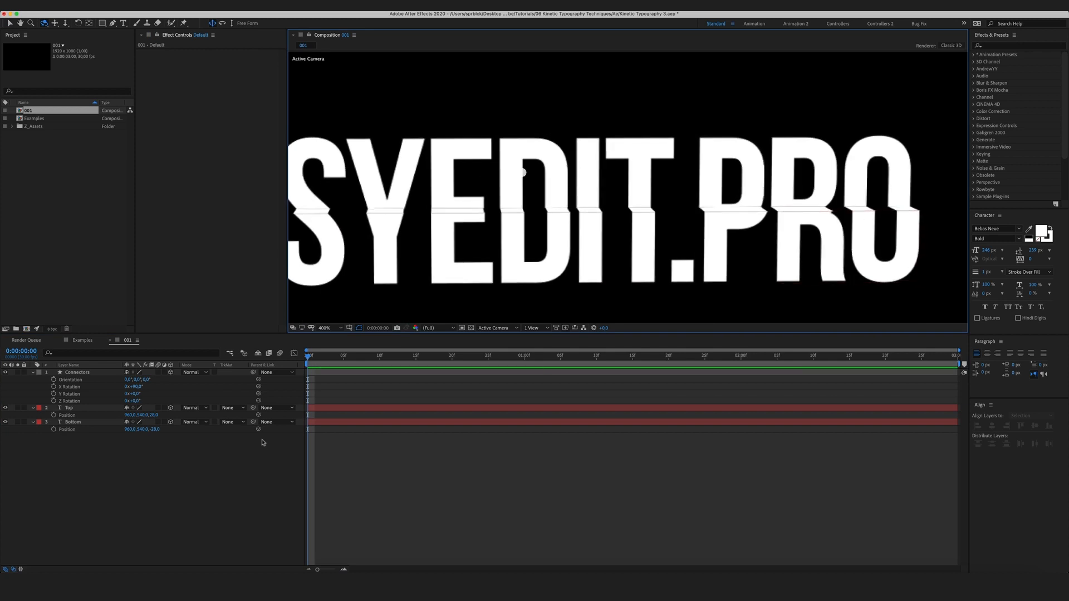
pyautogui.click(142, 446)
pyautogui.click(143, 429)
pyautogui.press('Up')
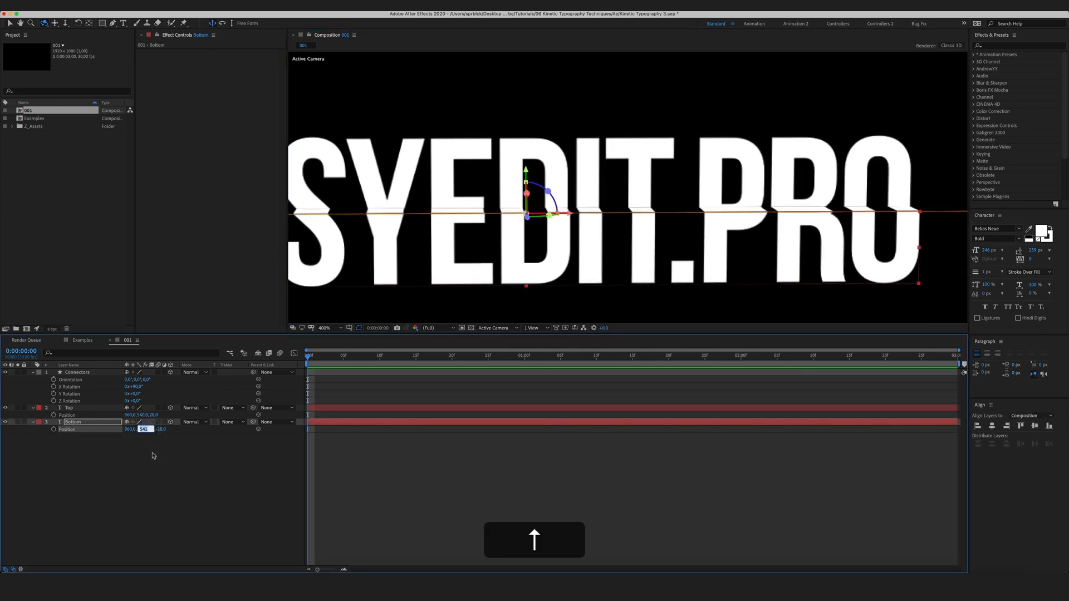
pyautogui.press('Down')
pyautogui.press('Down')
pyautogui.click(170, 485)
# Set the Top layer's Y position to 541 so the upper text half meets the connectors
pyautogui.moveTo(140, 416); pyautogui.dragTo(143, 426)
pyautogui.press('Up')
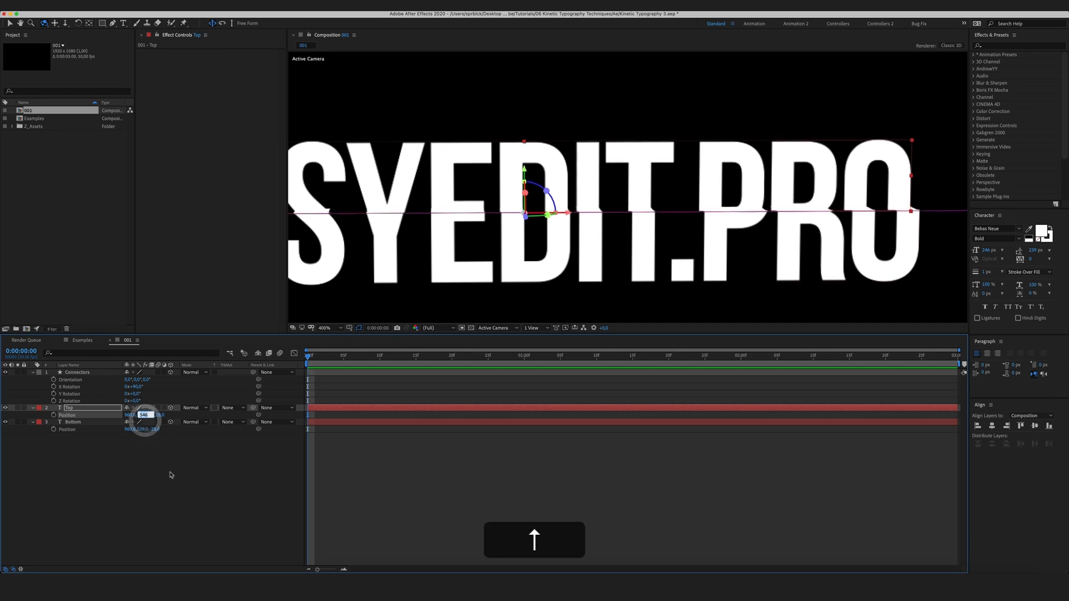
pyautogui.press('Down')
pyautogui.press('Down')
pyautogui.press('Down')
pyautogui.press('Down')
pyautogui.click(174, 480)
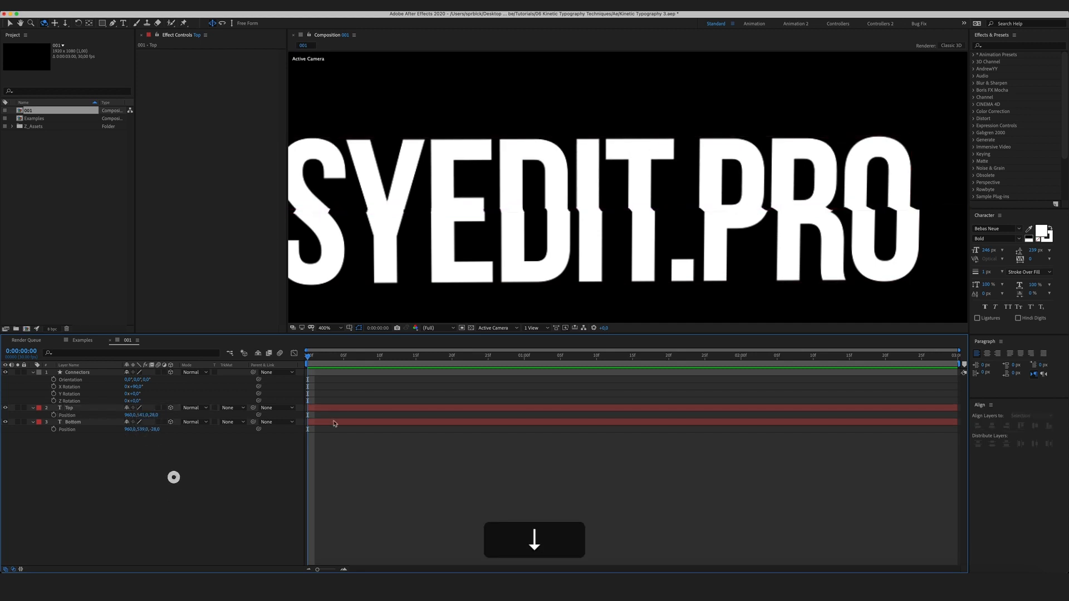
# Orbit, zoom out and pan the camera view to examine how the whole EASYEDIT.PRO text joins up
pyautogui.moveTo(475, 258); pyautogui.dragTo(376, 514)
pyautogui.press('c')
pyautogui.press('c')
pyautogui.click(331, 484)
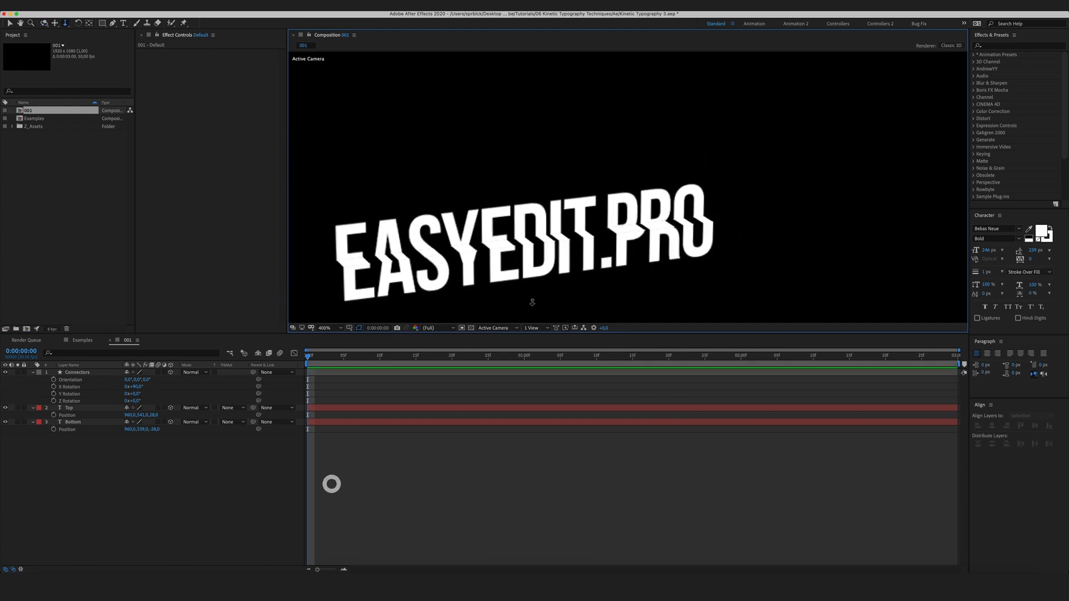
pyautogui.press('c')
pyautogui.moveTo(513, 263); pyautogui.dragTo(589, 232)
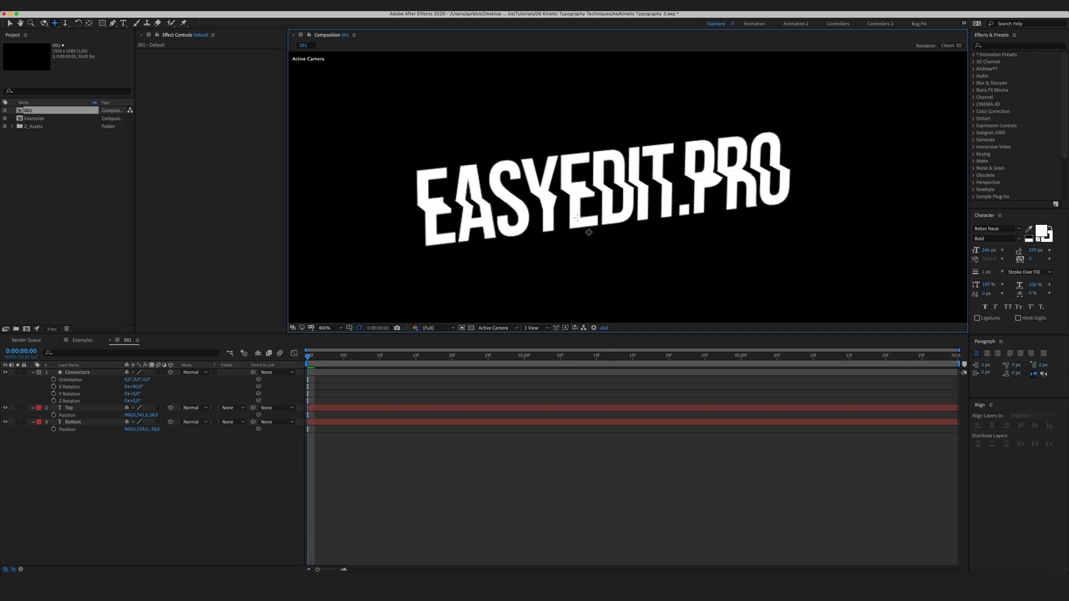
pyautogui.scroll(-1, 589, 233)
pyautogui.click(231, 466)
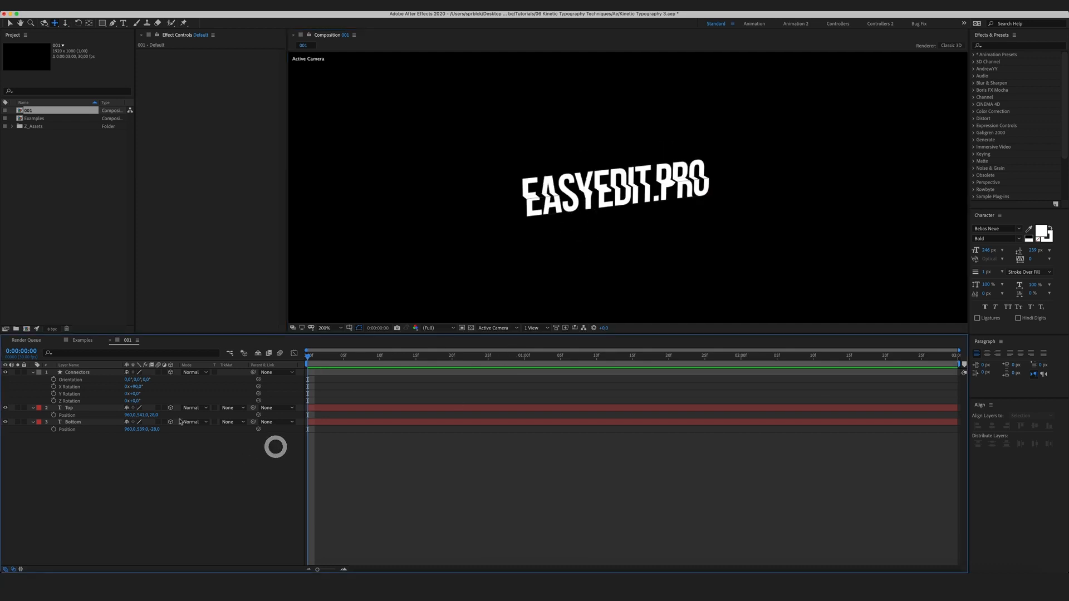
# Collapse the open properties of the Connectors, Top and Bottom layers
pyautogui.click(32, 372)
pyautogui.click(32, 379)
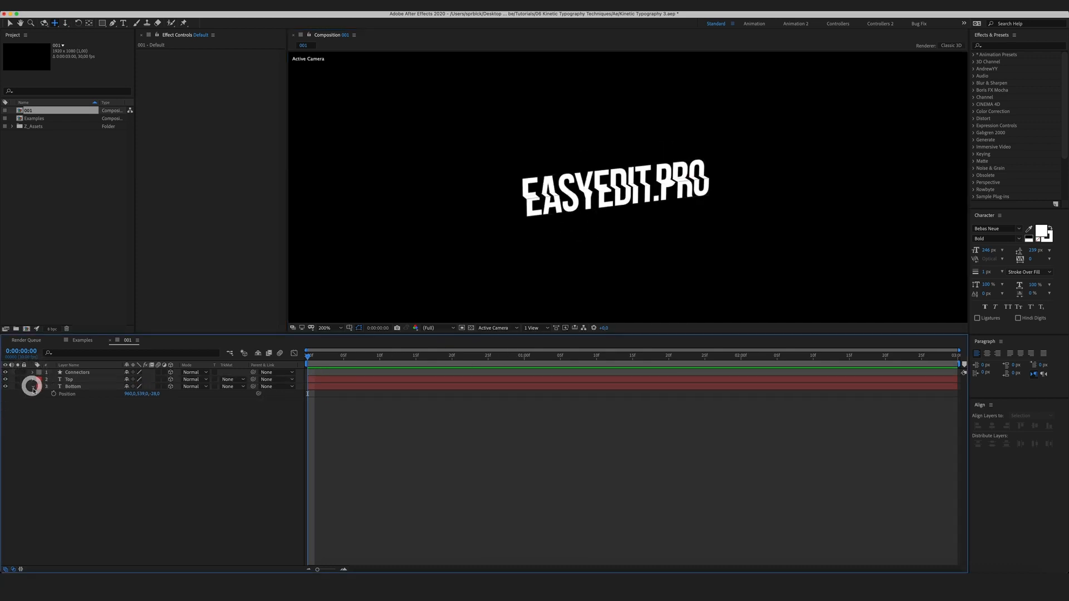
pyautogui.click(31, 387)
pyautogui.click(170, 478)
# Add a one-node camera named Camera 1 to the composition with a custom angle of view
pyautogui.rightClick(113, 419)
pyautogui.moveTo(125, 426)
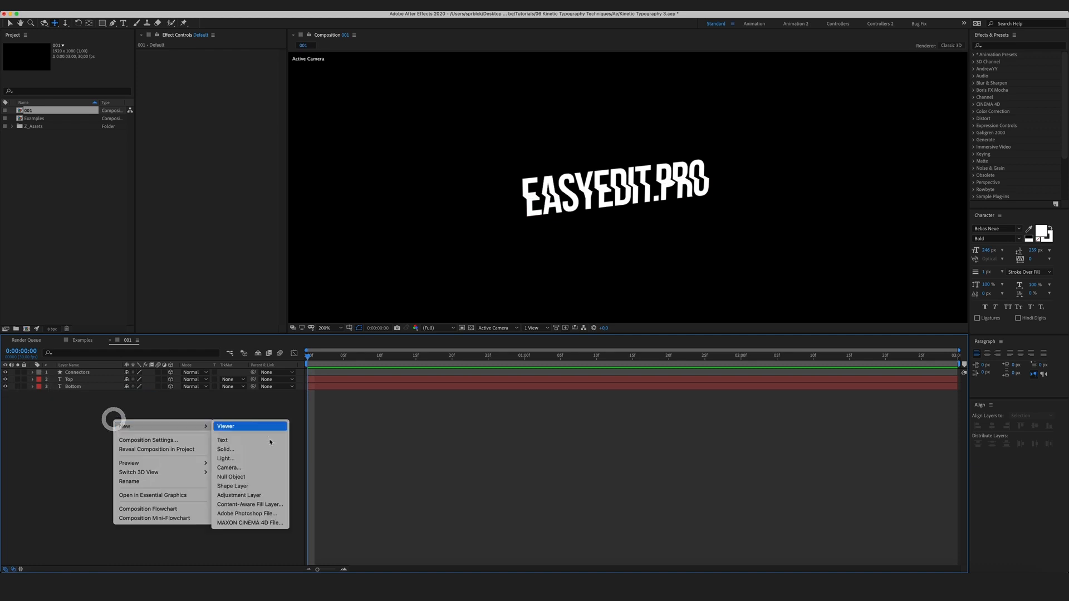
pyautogui.click(263, 468)
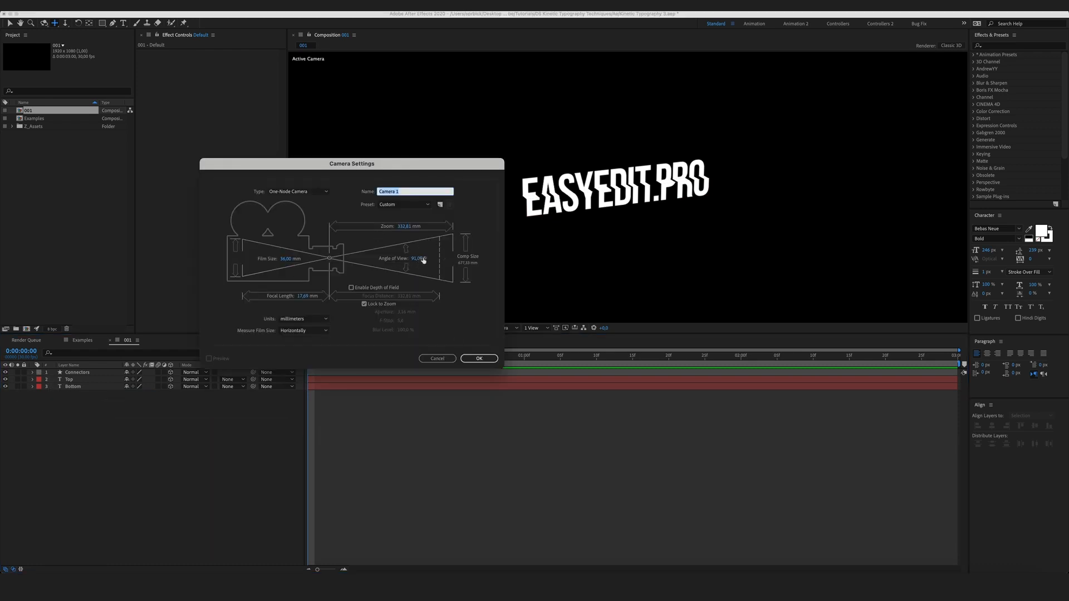
pyautogui.write('1')
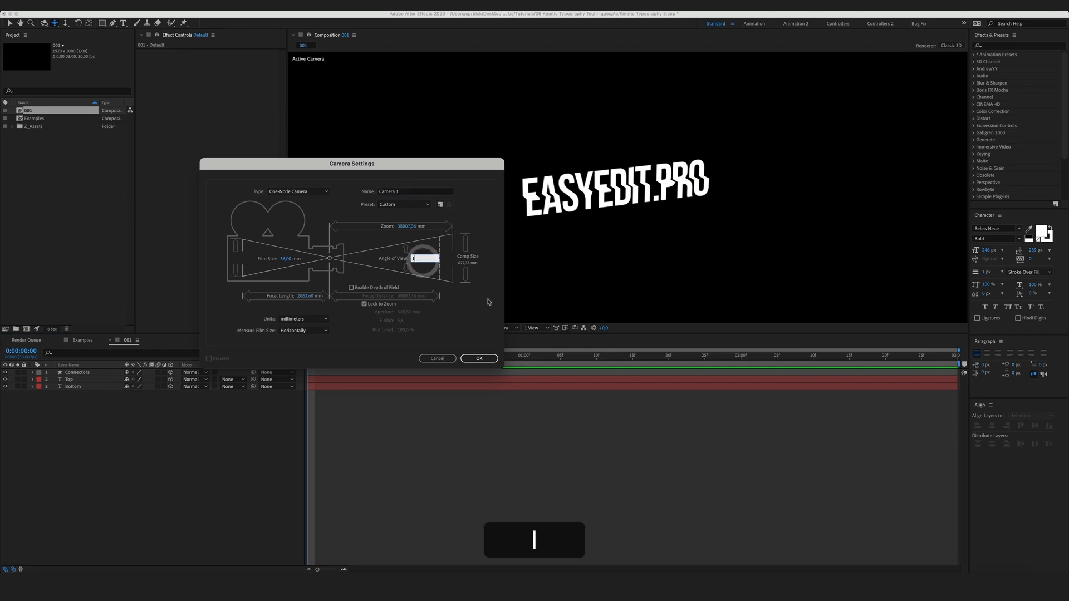
pyautogui.click(482, 360)
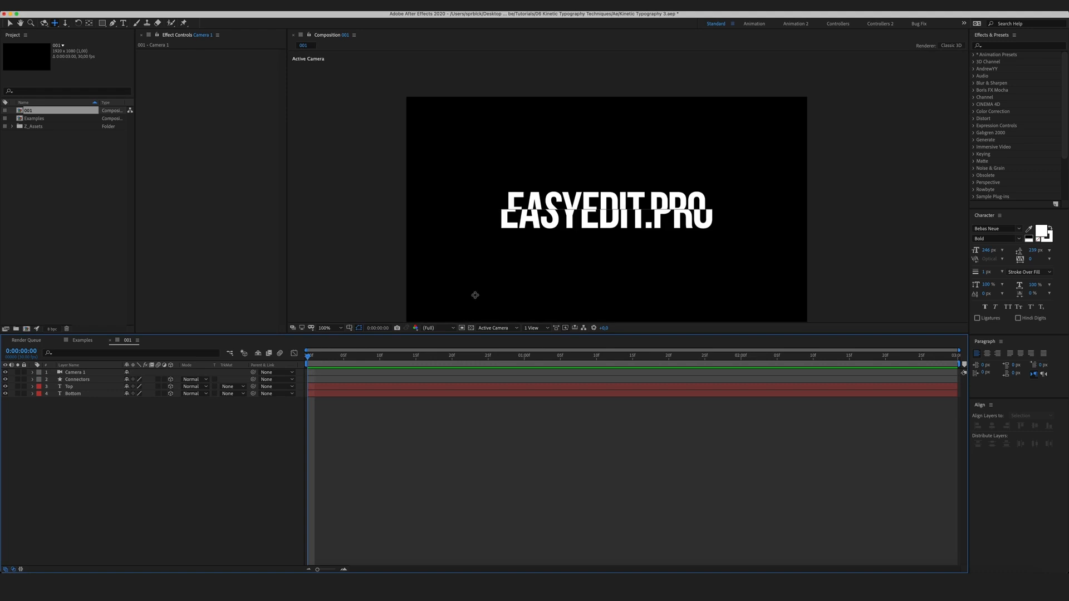
# Add a null object, rename it Transform and make it a 3D layer
pyautogui.rightClick(81, 446)
pyautogui.moveTo(89, 451)
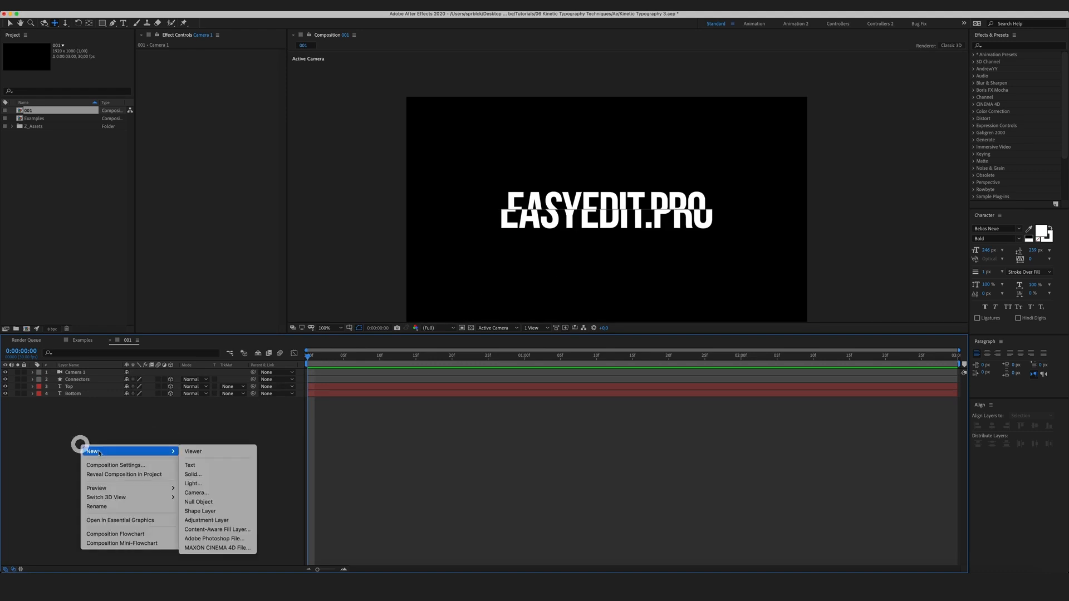
pyautogui.click(223, 503)
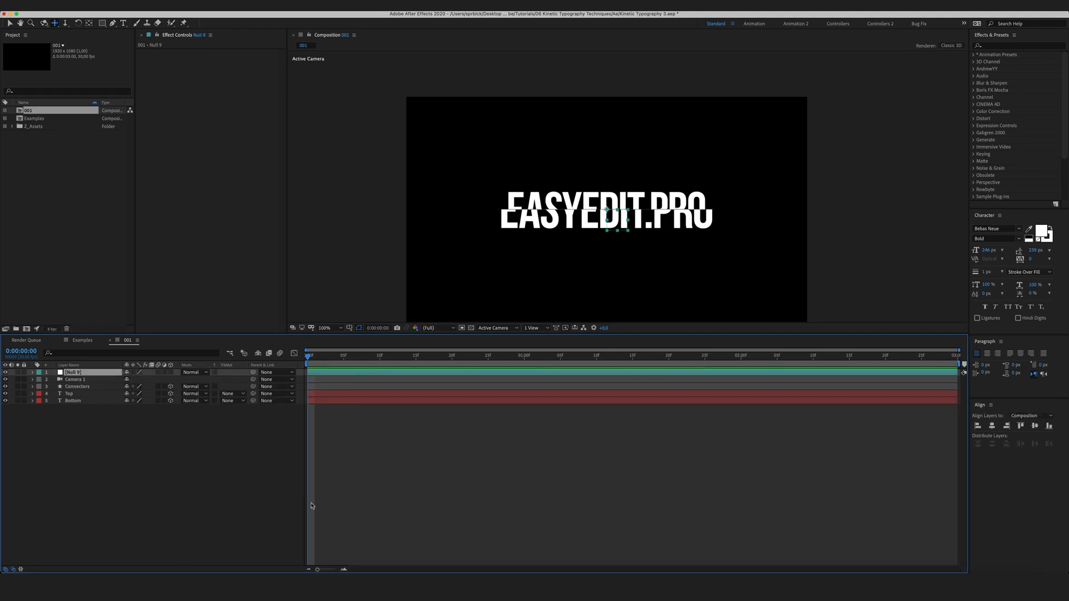
pyautogui.press('Return')
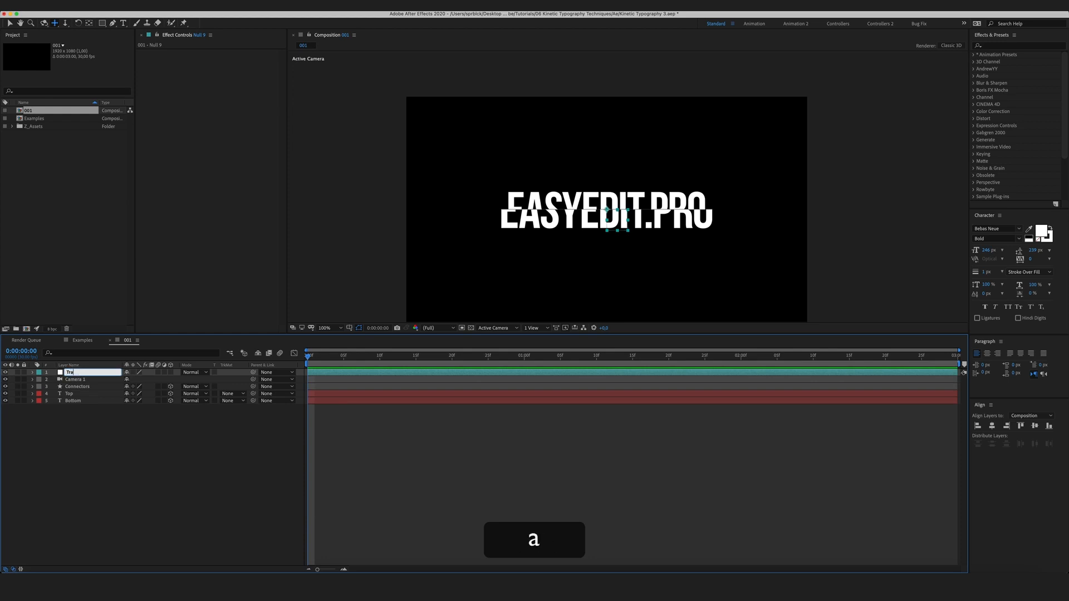
pyautogui.write('Transform')
pyautogui.press('Return')
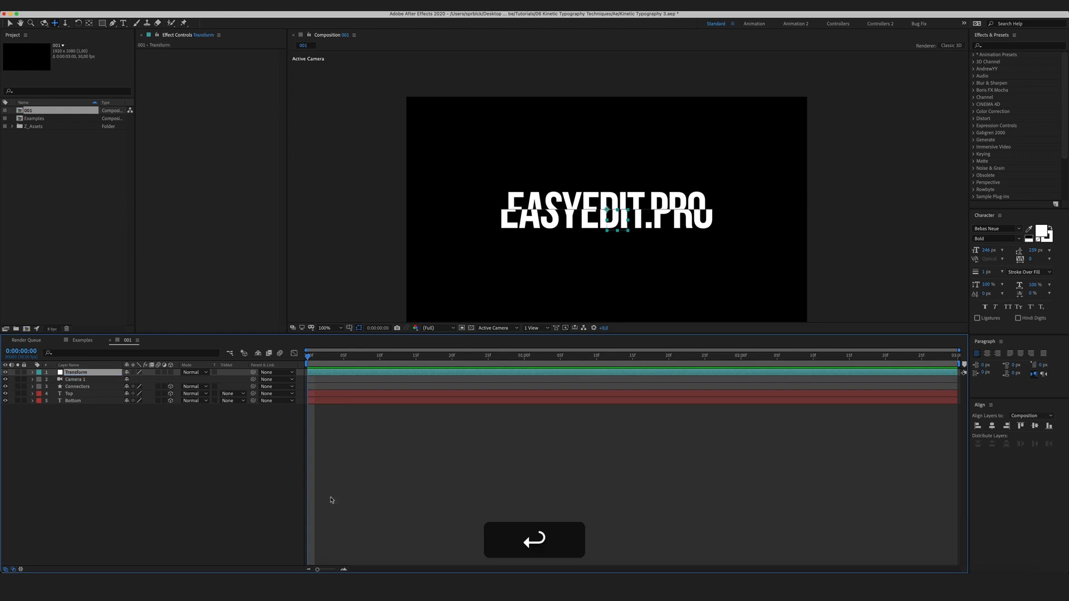
pyautogui.click(171, 372)
# Place the Transform null below the camera and parent the Connectors, Top and Bottom layers to it
pyautogui.moveTo(87, 443); pyautogui.dragTo(78, 384)
pyautogui.click(74, 432)
pyautogui.moveTo(65, 429); pyautogui.dragTo(82, 386)
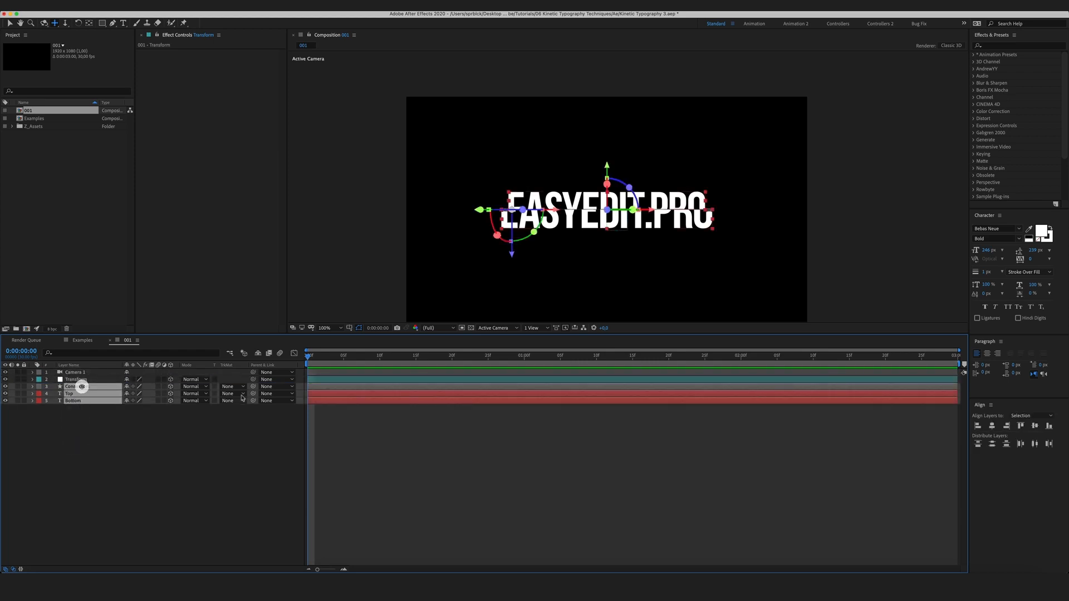
pyautogui.moveTo(254, 388); pyautogui.dragTo(106, 383)
pyautogui.click(132, 475)
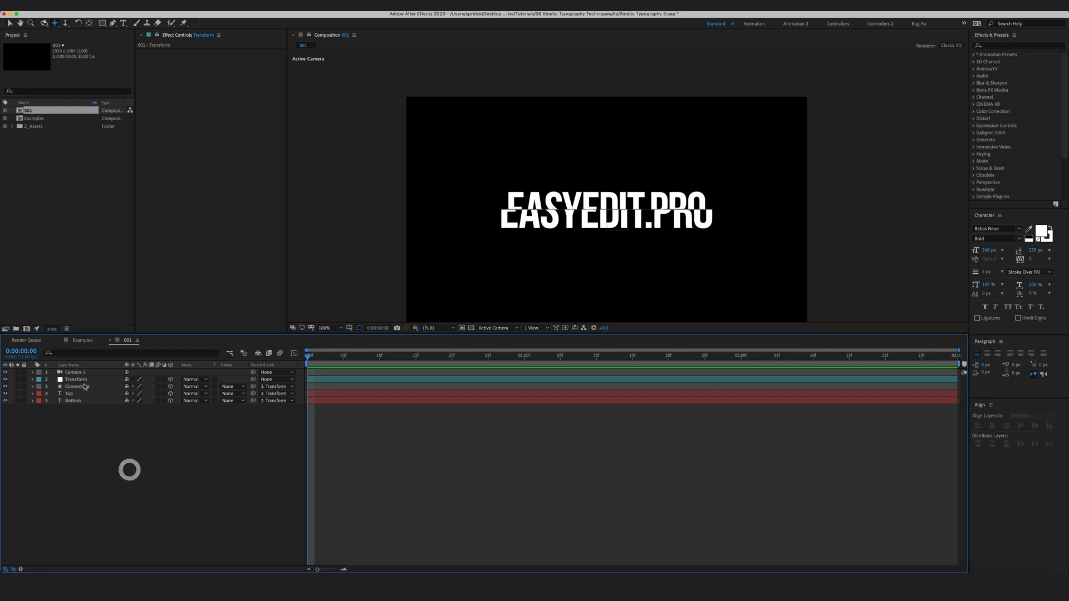
# Reveal the Transform null's rotation and set X Rotation to about 10° and Y Rotation to about 18°
pyautogui.click(83, 387)
pyautogui.click(83, 381)
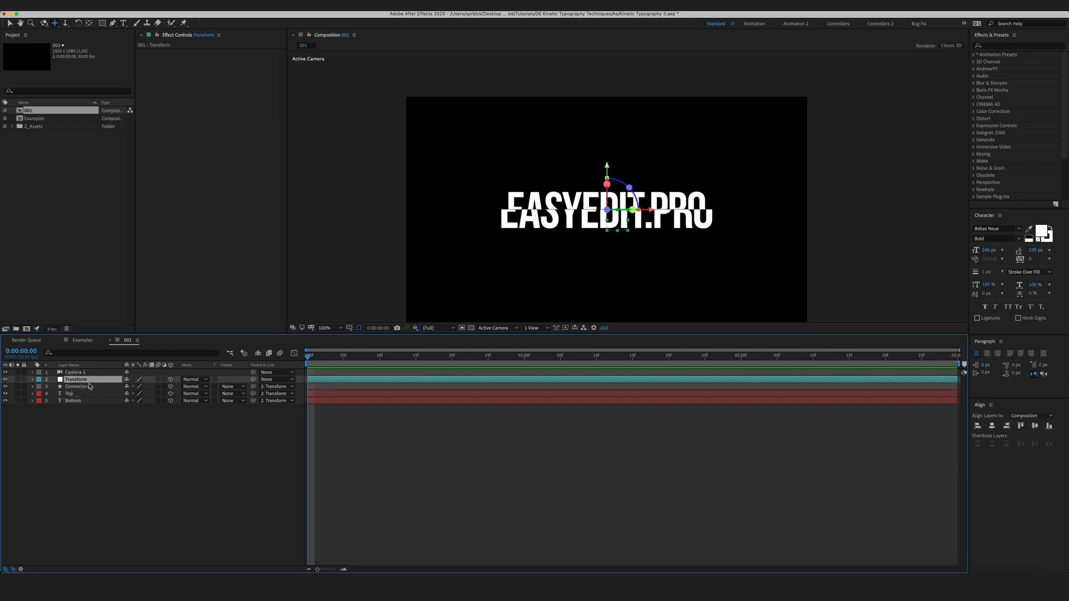
pyautogui.press('r')
pyautogui.click(187, 477)
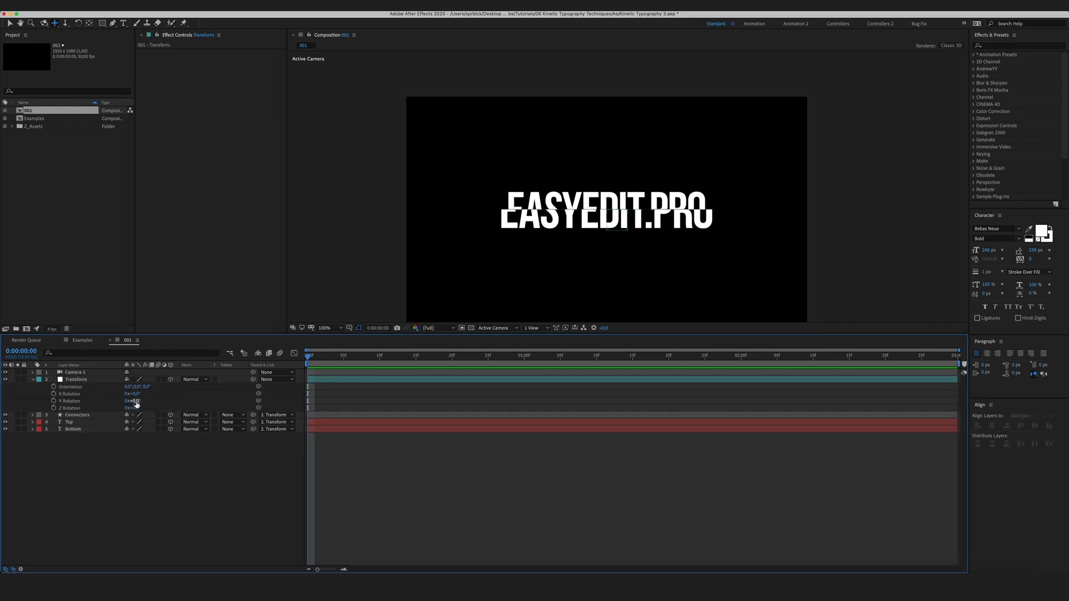
pyautogui.moveTo(136, 404)
pyautogui.mouseDown()
pyautogui.moveTo(145, 406)
pyautogui.moveTo(138, 394)
pyautogui.mouseUp()
pyautogui.click(153, 454)
pyautogui.click(150, 477)
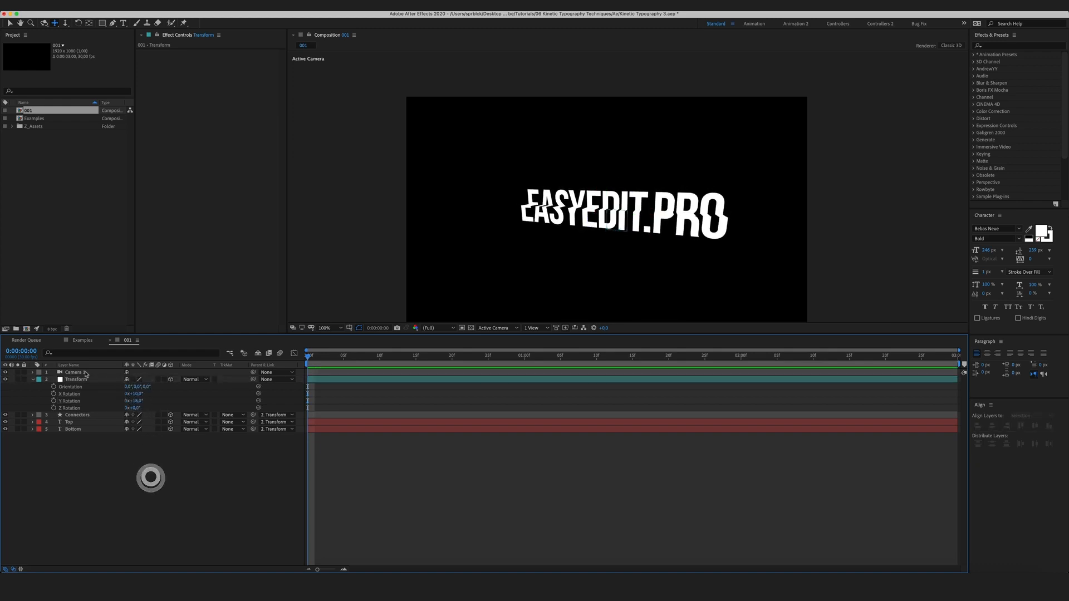
# Reveal the Transform null's Position alongside its rotation and show the title/action safe overlay
pyautogui.click(87, 379)
pyautogui.hotkey('shift', 'p')
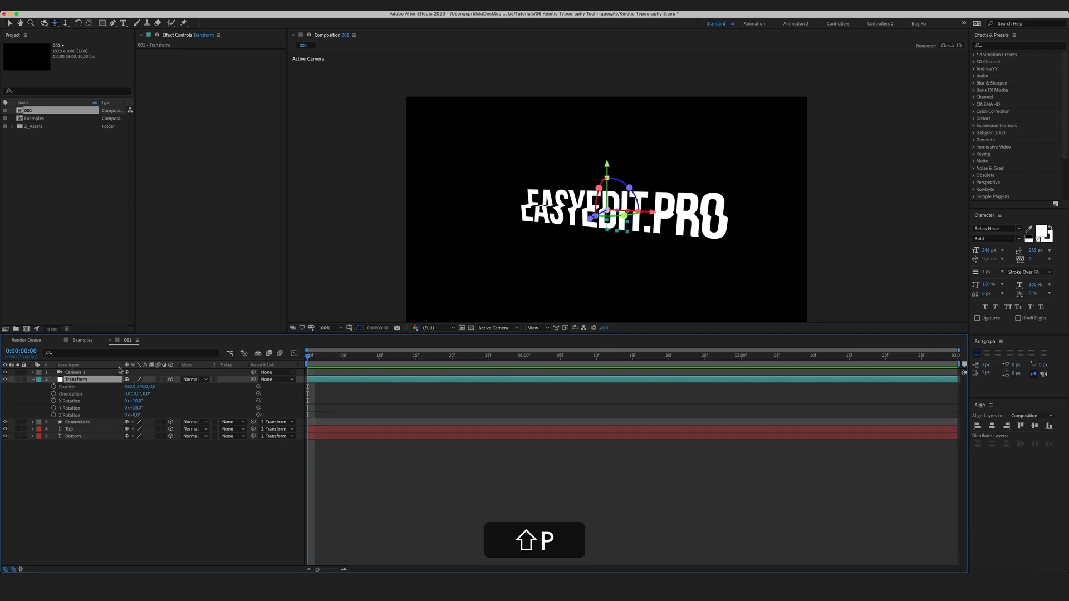
pyautogui.click(196, 487)
pyautogui.press("'")
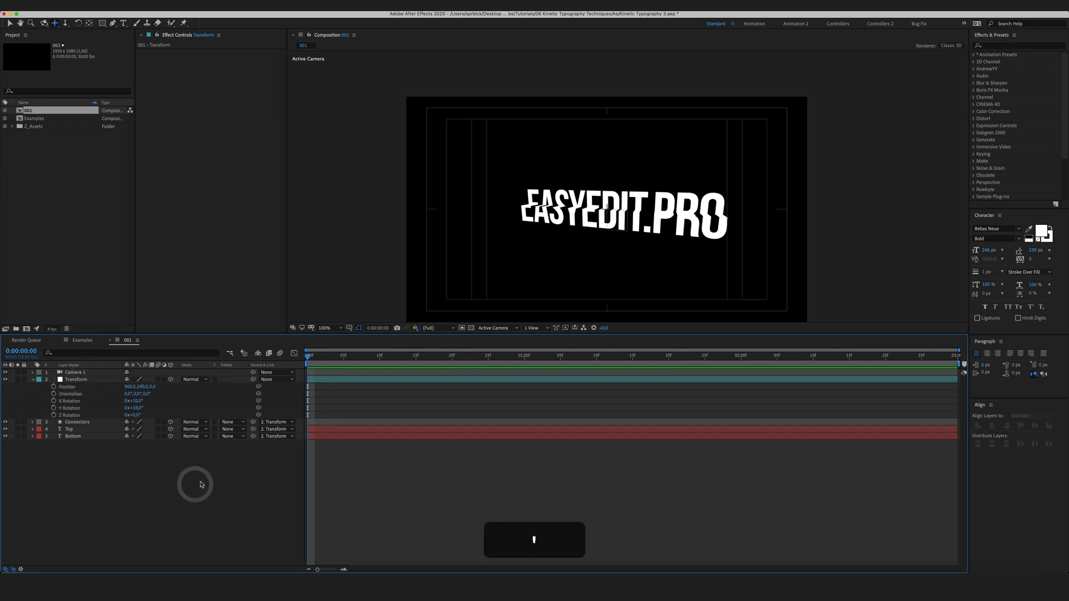
# Move the Transform null to X 877 and Y 539 to center the text, with the layer controls hidden
pyautogui.moveTo(130, 389); pyautogui.dragTo(93, 384)
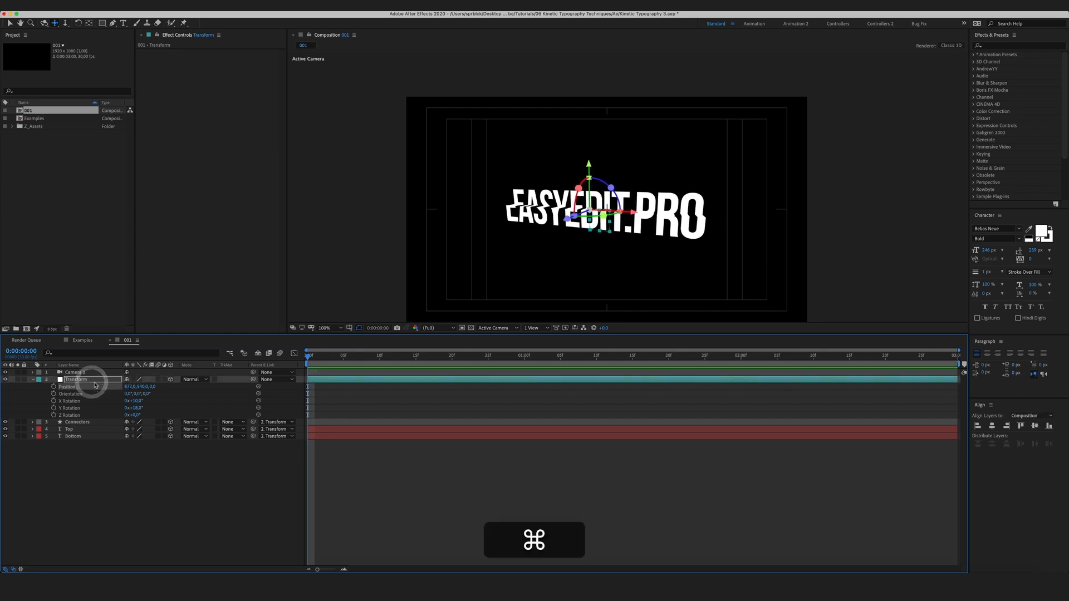
pyautogui.press('super+shift+h')
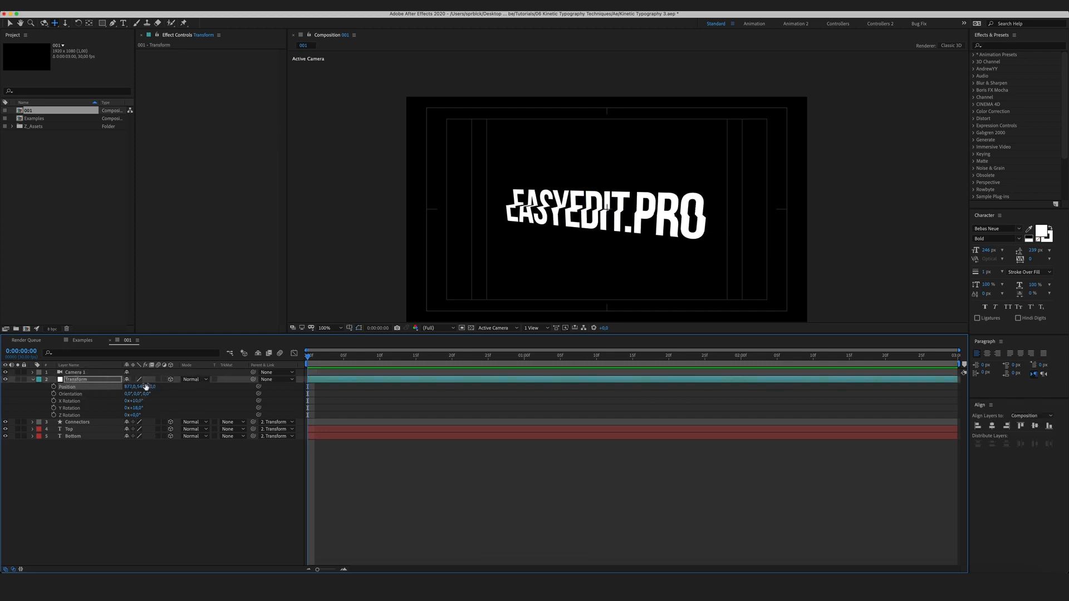
pyautogui.moveTo(143, 387); pyautogui.dragTo(143, 384)
pyautogui.click(155, 485)
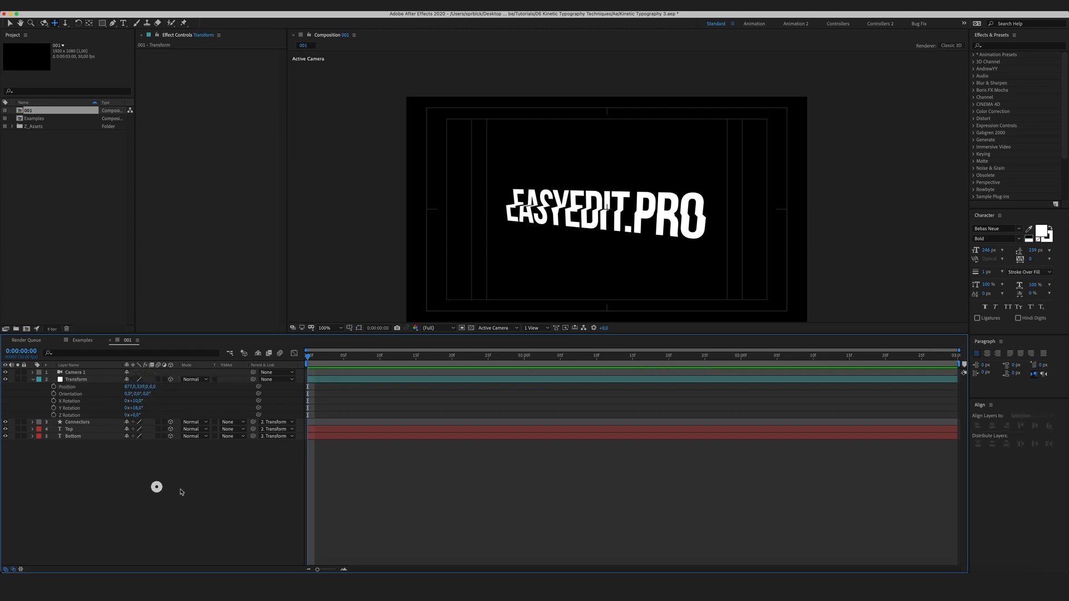
# Enable keyframing at the first frame for the Transform null's Position, X Rotation, Y Rotation and Z Rotation
pyautogui.click(54, 387)
pyautogui.click(53, 401)
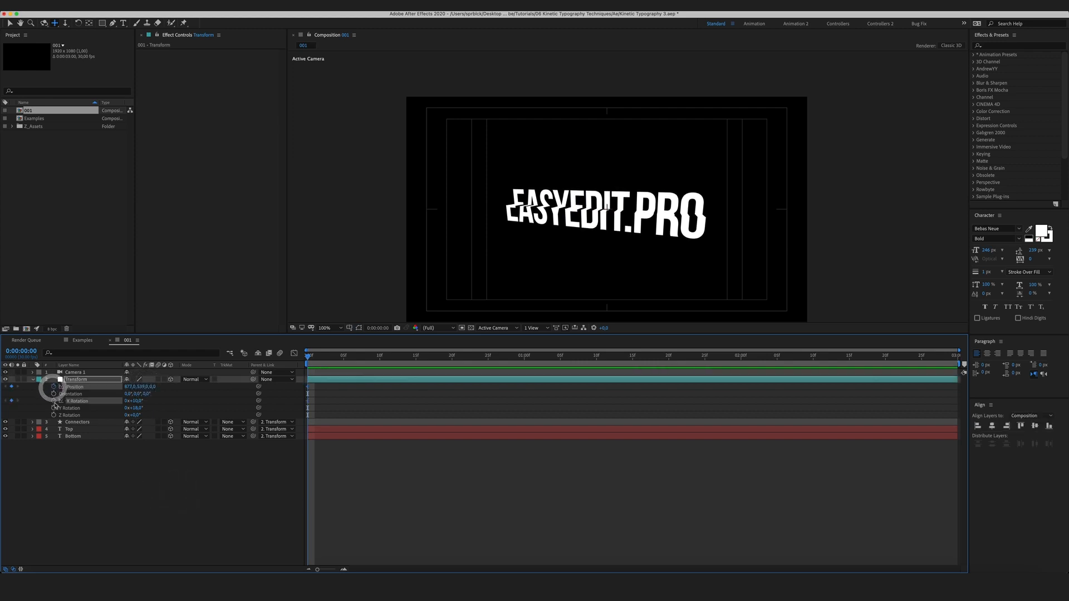
pyautogui.click(54, 409)
pyautogui.click(53, 415)
pyautogui.click(137, 493)
# At the first frame, push the Transform null back to about Z 480 and recenter the text at X 927
pyautogui.click(329, 357)
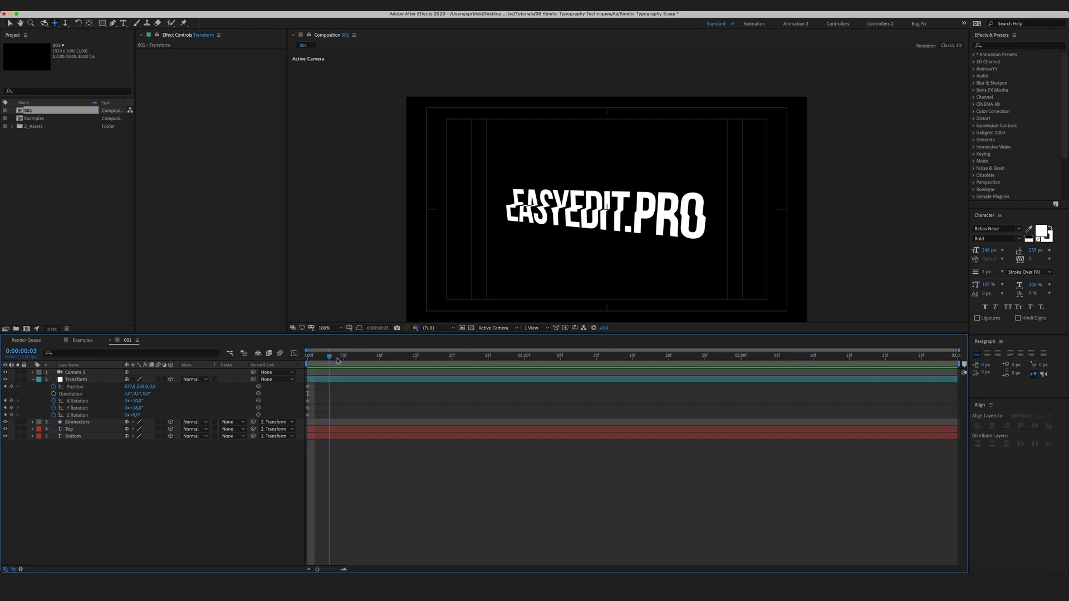
pyautogui.click(522, 377)
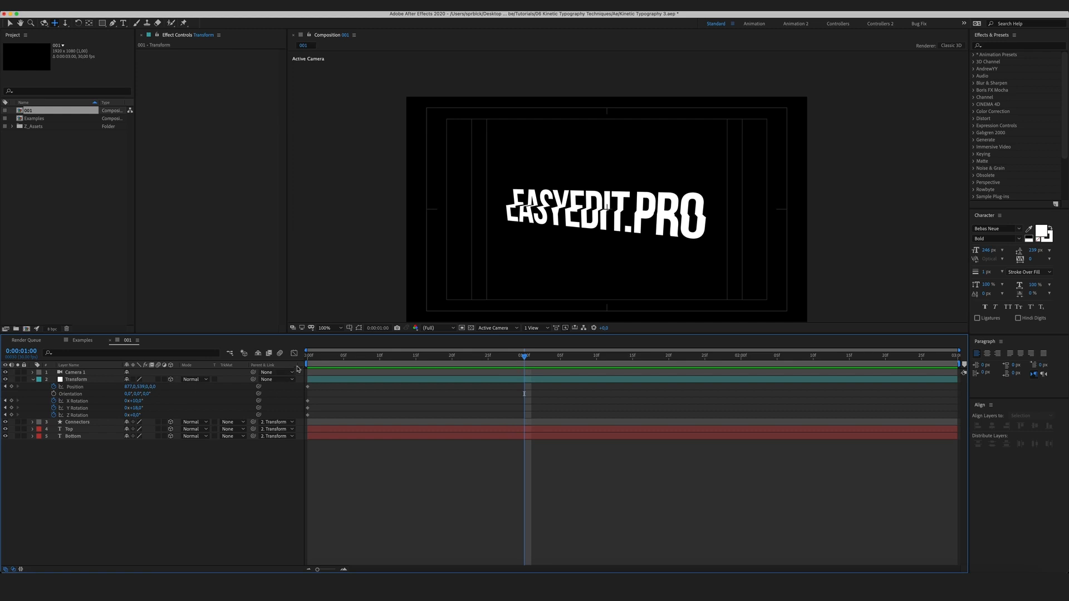
pyautogui.press('Home')
pyautogui.moveTo(158, 387); pyautogui.dragTo(348, 389)
pyautogui.moveTo(131, 387); pyautogui.dragTo(153, 389)
pyautogui.click(155, 396)
pyautogui.click(336, 410)
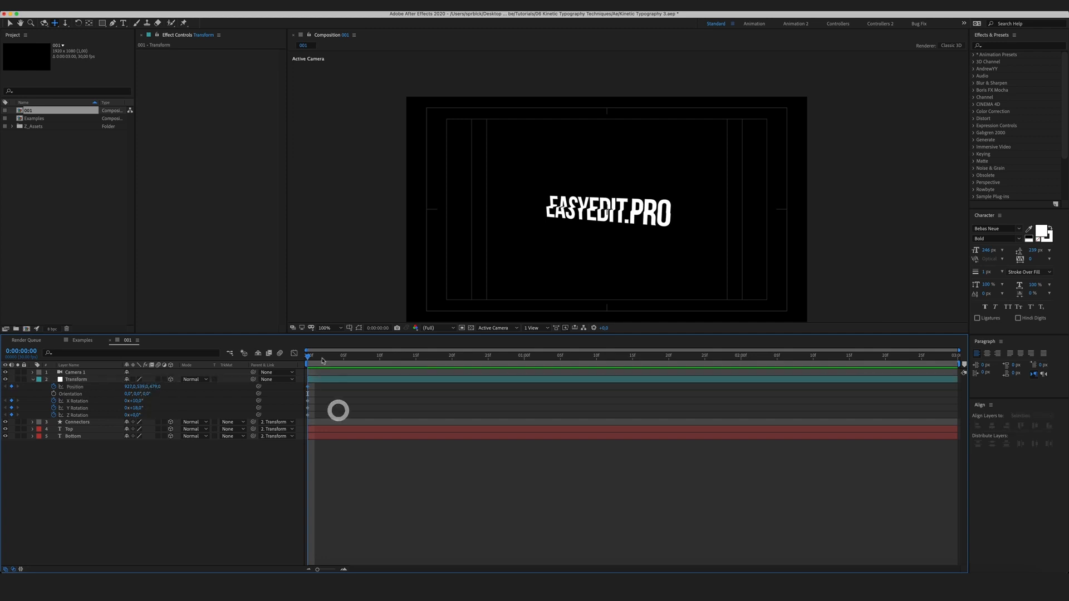
# At 1 second, keyframe the Transform null's Z position at 0
pyautogui.click(503, 355)
pyautogui.click(521, 379)
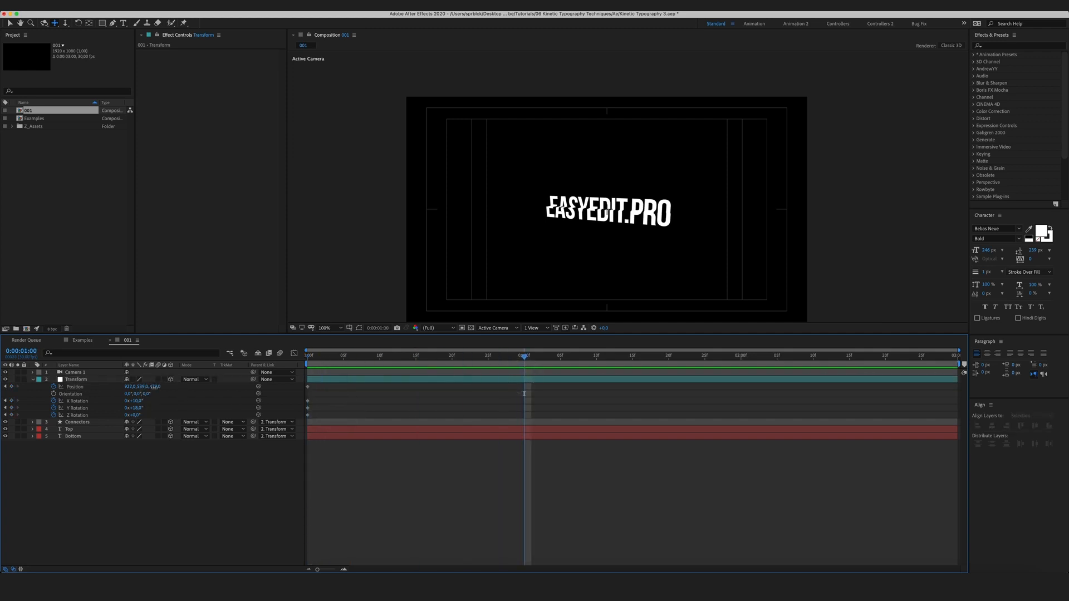
pyautogui.write('0')
pyautogui.click(215, 398)
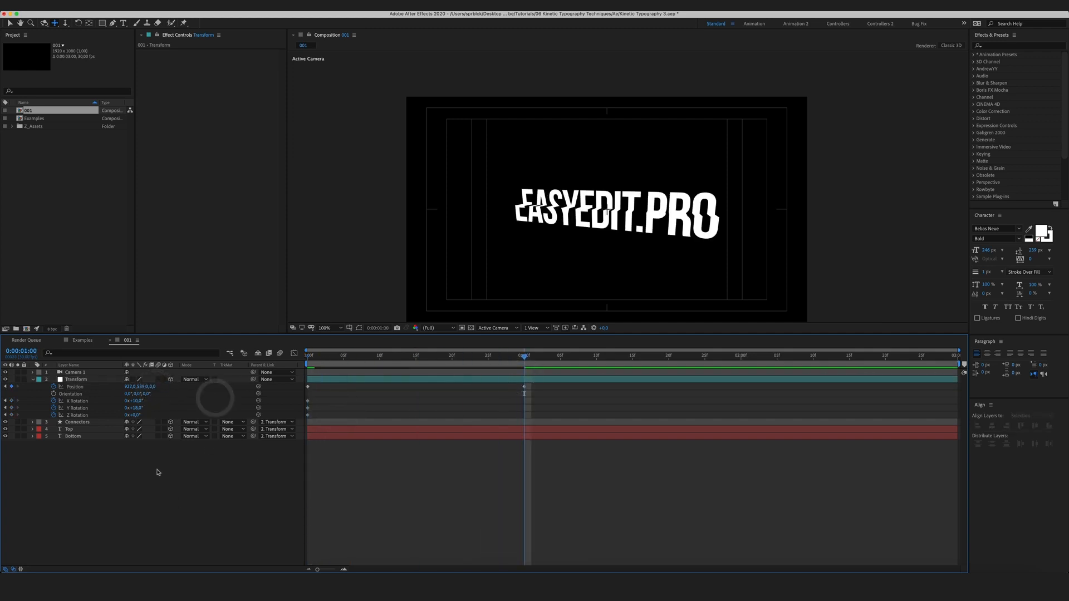
# At 1 second, set Transform's Position to about 1112, 530, -194, X Rotation to -3° and Y Rotation to -28°, and hide the safe overlay
pyautogui.moveTo(140, 410); pyautogui.dragTo(147, 389)
pyautogui.click(172, 510)
pyautogui.press("'")
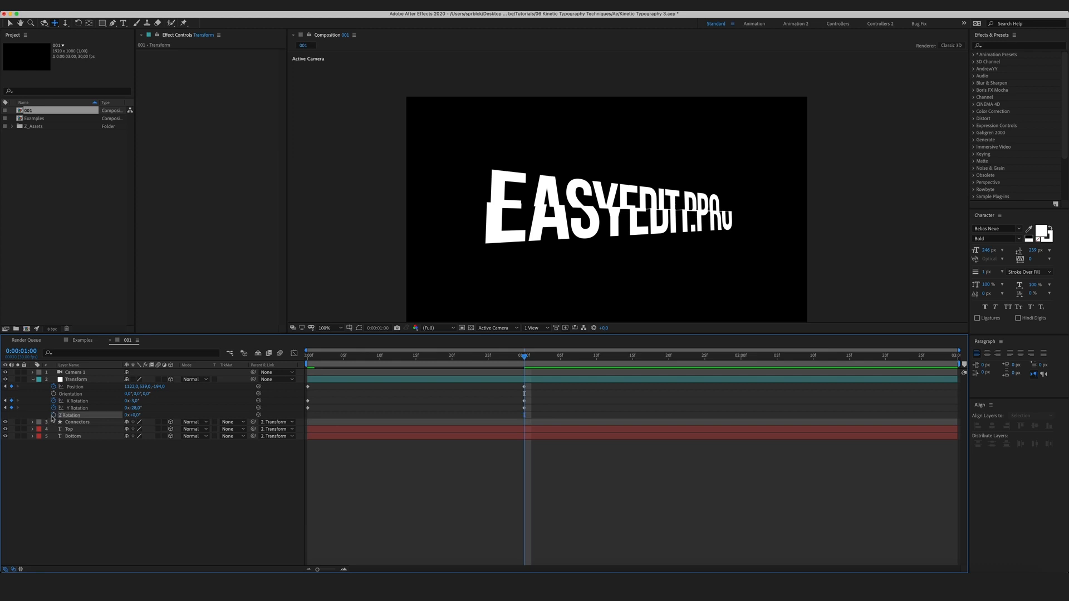
# Apply Easy Ease to all the Transform null's keyframes and shape their speed curve in the graph editor
pyautogui.click(342, 457)
pyautogui.moveTo(561, 413); pyautogui.dragTo(267, 373)
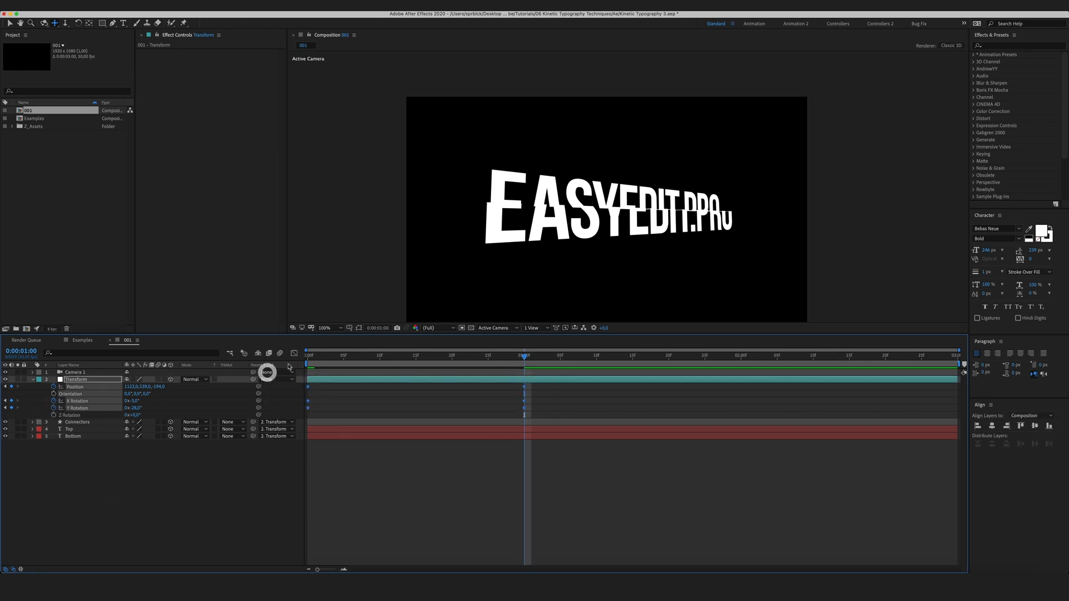
pyautogui.press('F9')
pyautogui.click(294, 353)
pyautogui.moveTo(612, 452); pyautogui.dragTo(324, 528)
pyautogui.click(262, 469)
pyautogui.click(296, 353)
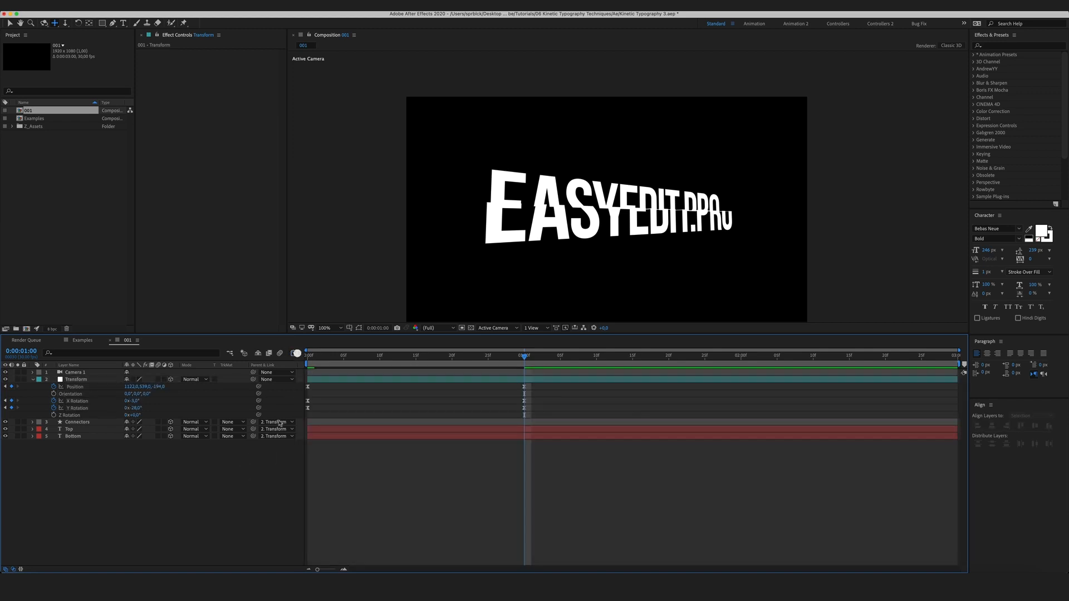
# Set the Transform null's X Rotation at 1 second to 6°
pyautogui.click(134, 401)
pyautogui.press('Up')
pyautogui.press('Up')
pyautogui.press('Up')
pyautogui.press('Up')
pyautogui.press('Up')
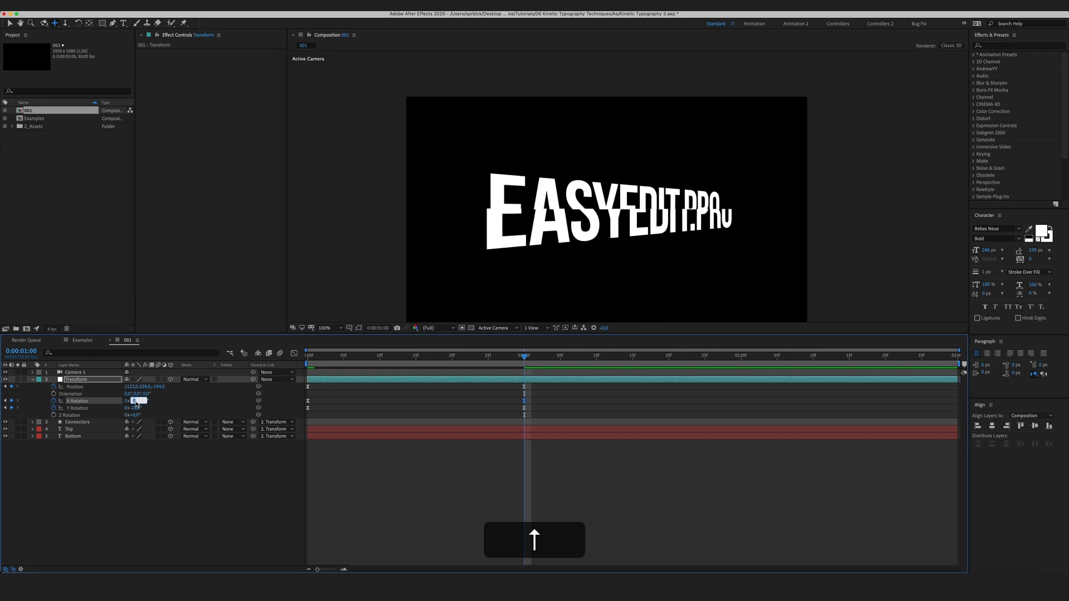
pyautogui.press('Up')
pyautogui.press('Up')
pyautogui.press('Up')
pyautogui.press('Up')
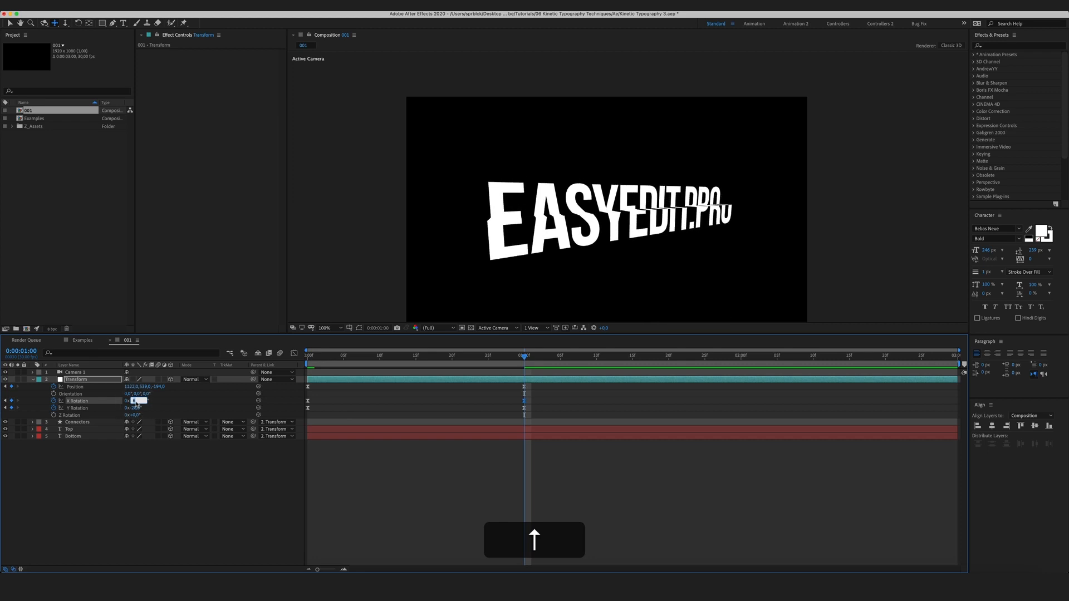
pyautogui.click(136, 529)
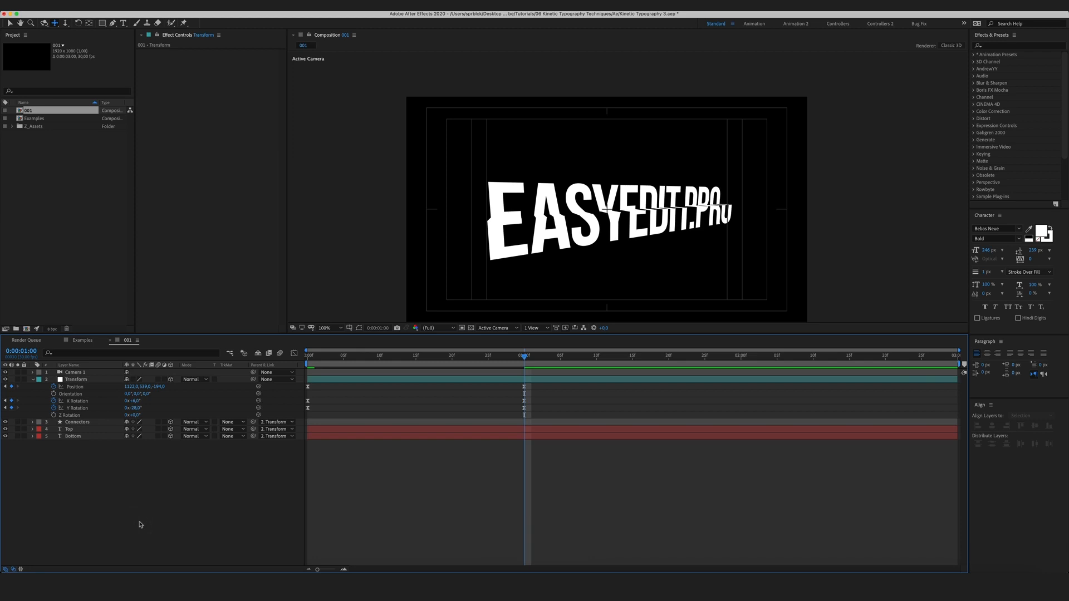
# Preview the animation at reduced view size and raise the Transform null to about Y 520 at 1 second
pyautogui.press(',')
pyautogui.click(165, 514)
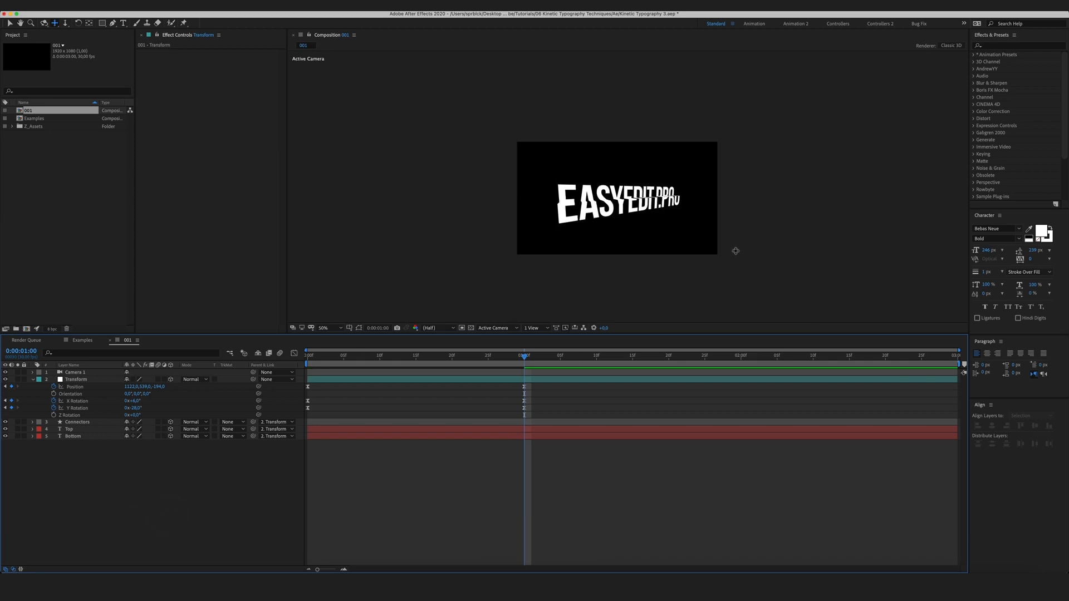
pyautogui.press('v')
pyautogui.press('space')
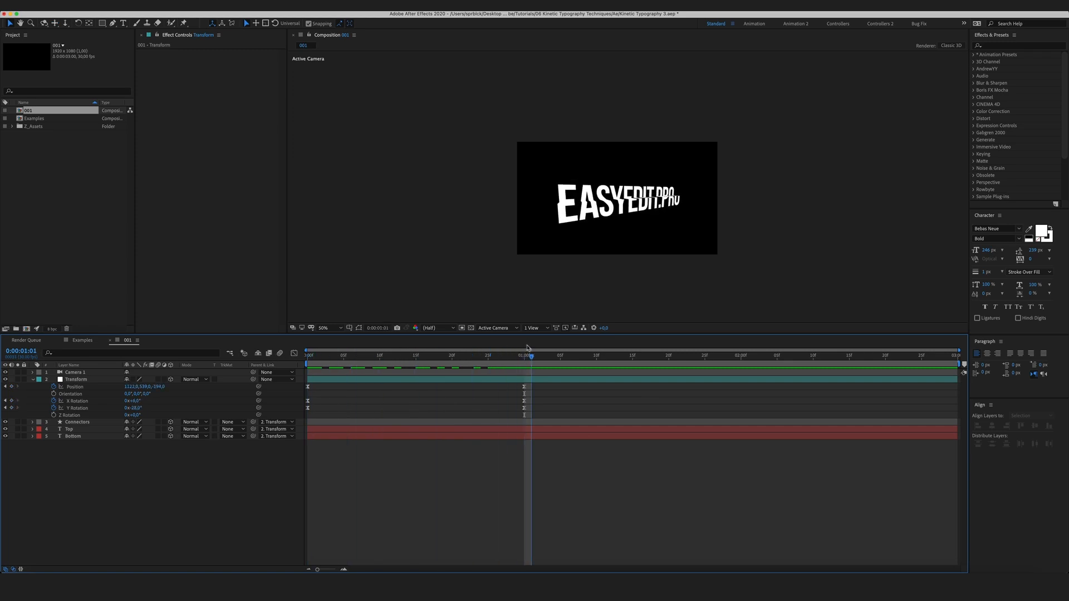
pyautogui.moveTo(146, 387); pyautogui.dragTo(144, 386)
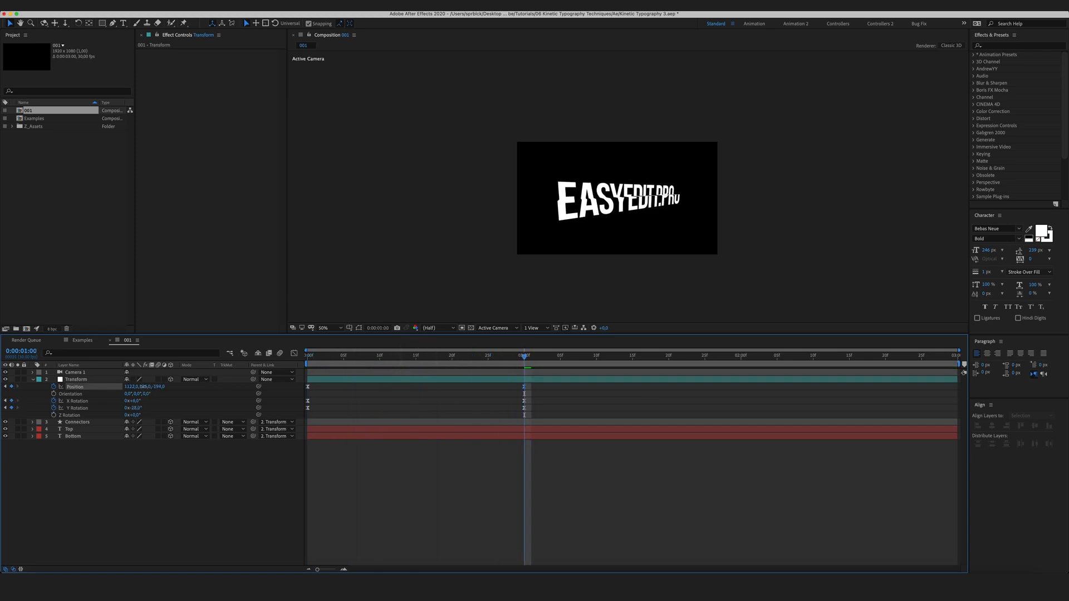
pyautogui.click(609, 490)
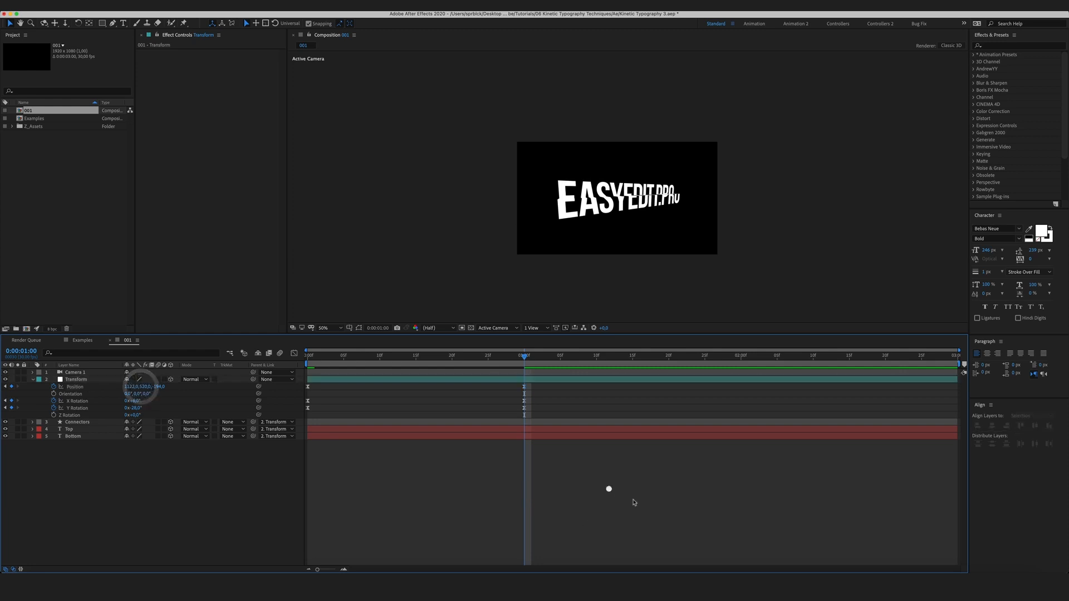
pyautogui.press('KP_0')
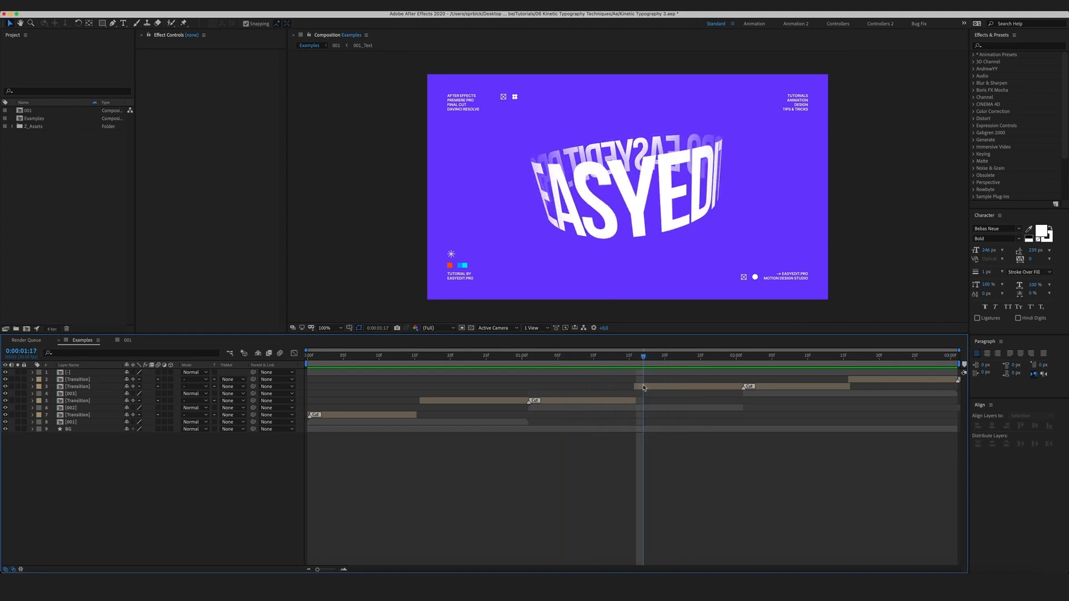
# Create a new 1920 x 1080 composition named 002, at 30 fps and 3 seconds long
pyautogui.press('super+n')
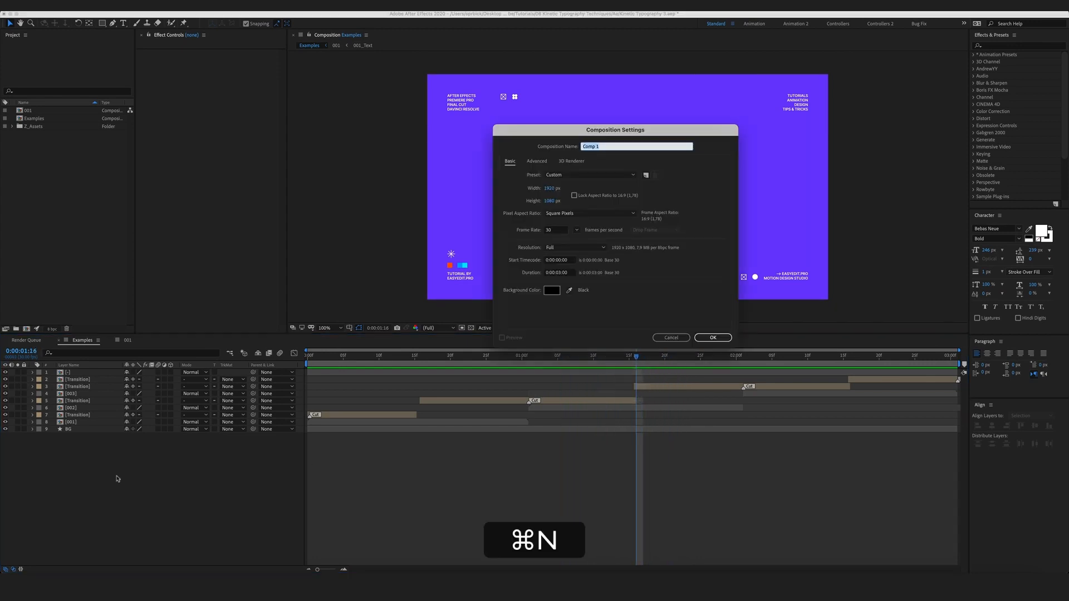
pyautogui.write('002')
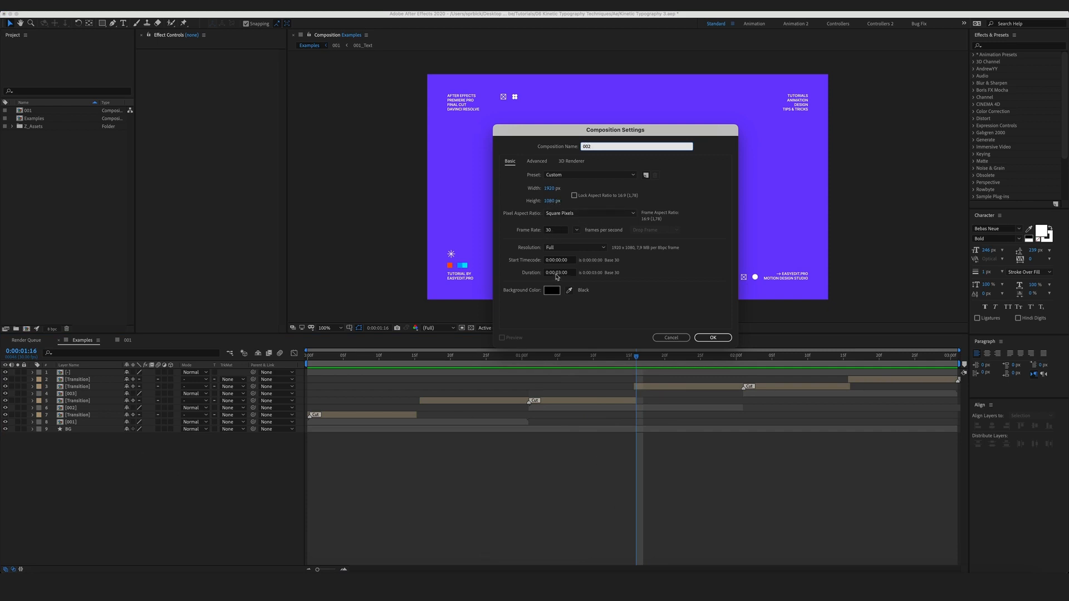
pyautogui.click(702, 338)
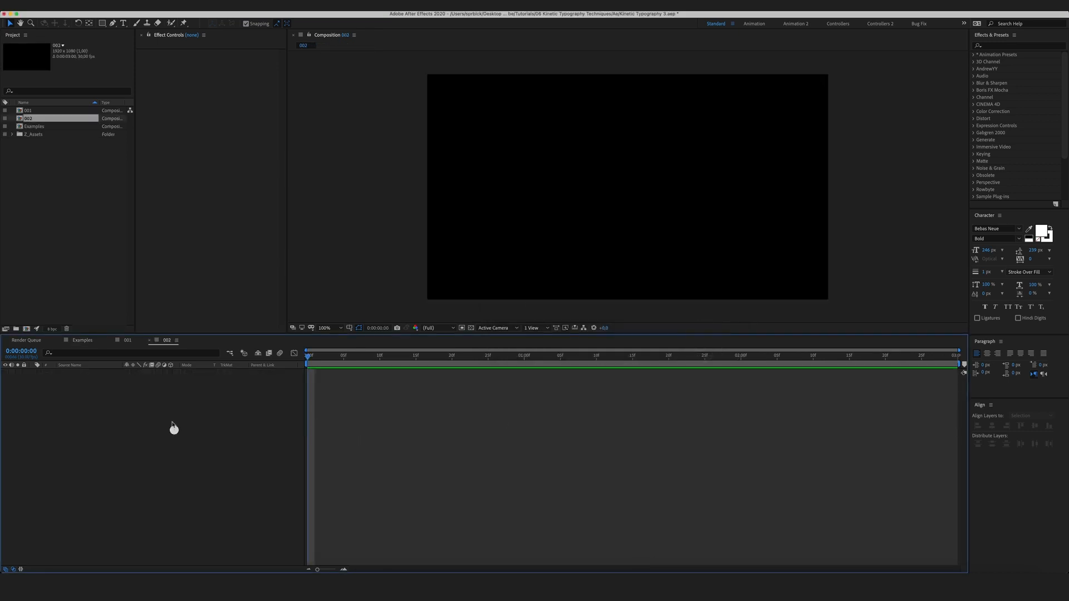
# Add the text EASYEDIT.PRO to composition 002, center its anchor point and center the layer in the frame
pyautogui.click(123, 23)
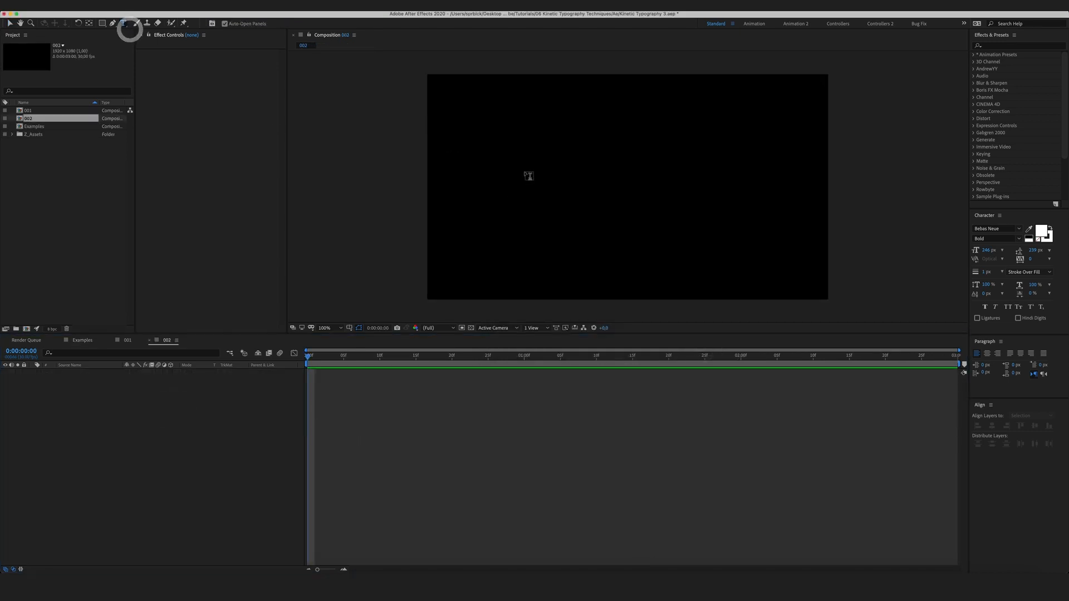
pyautogui.click(547, 191)
pyautogui.write('EASYE')
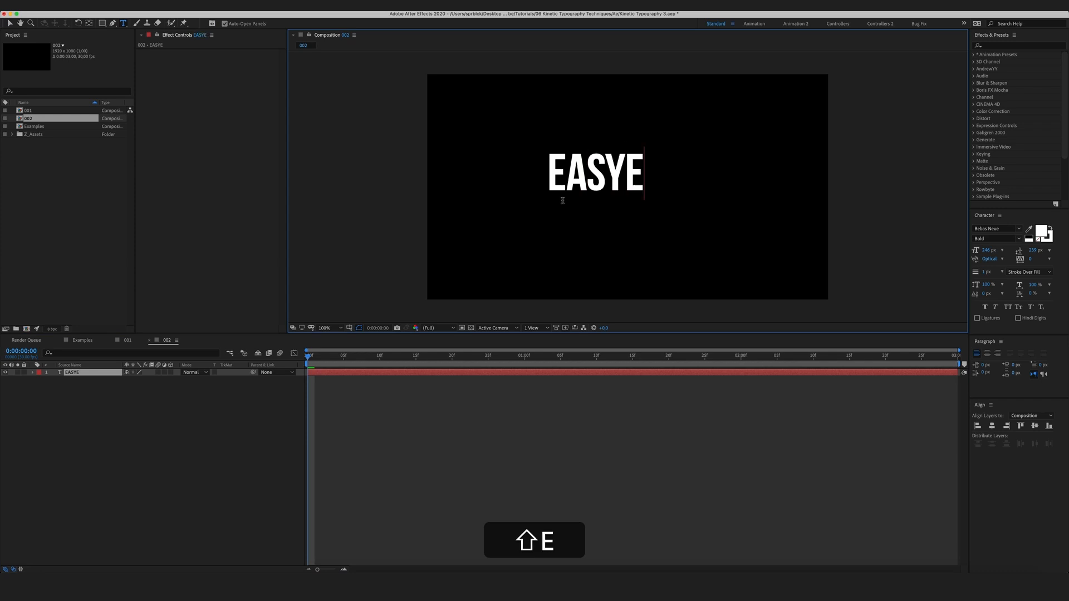
pyautogui.write('DIT.PRO')
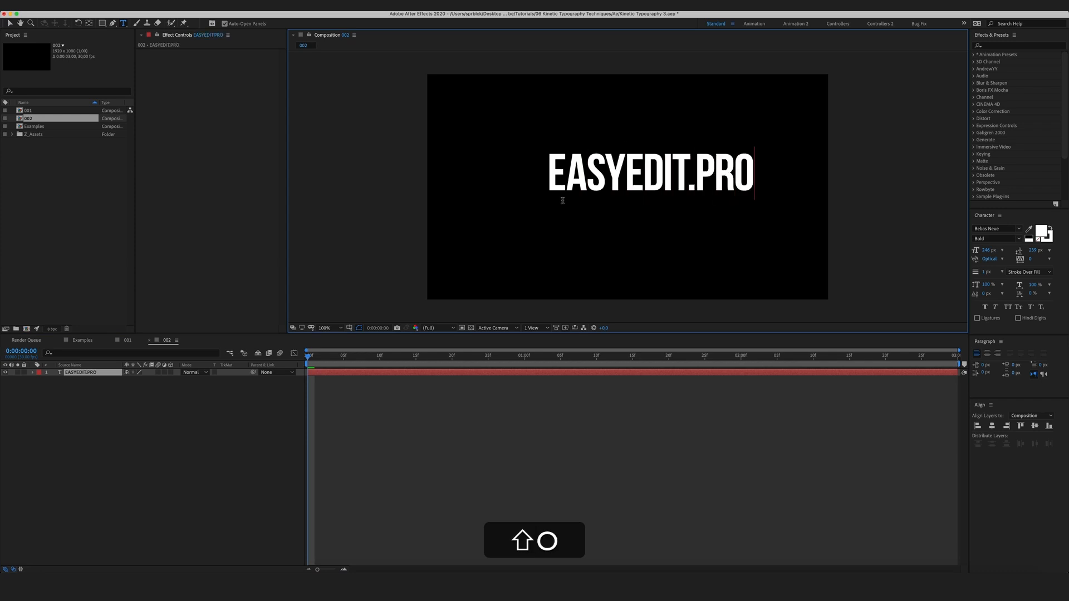
pyautogui.press('KP_Enter')
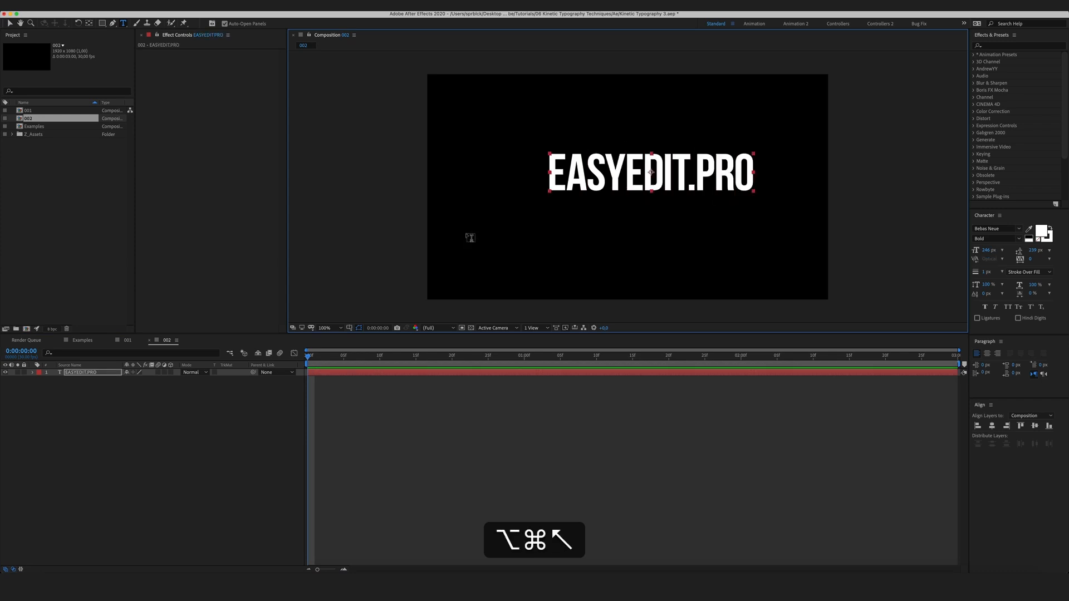
pyautogui.press('super+Home')
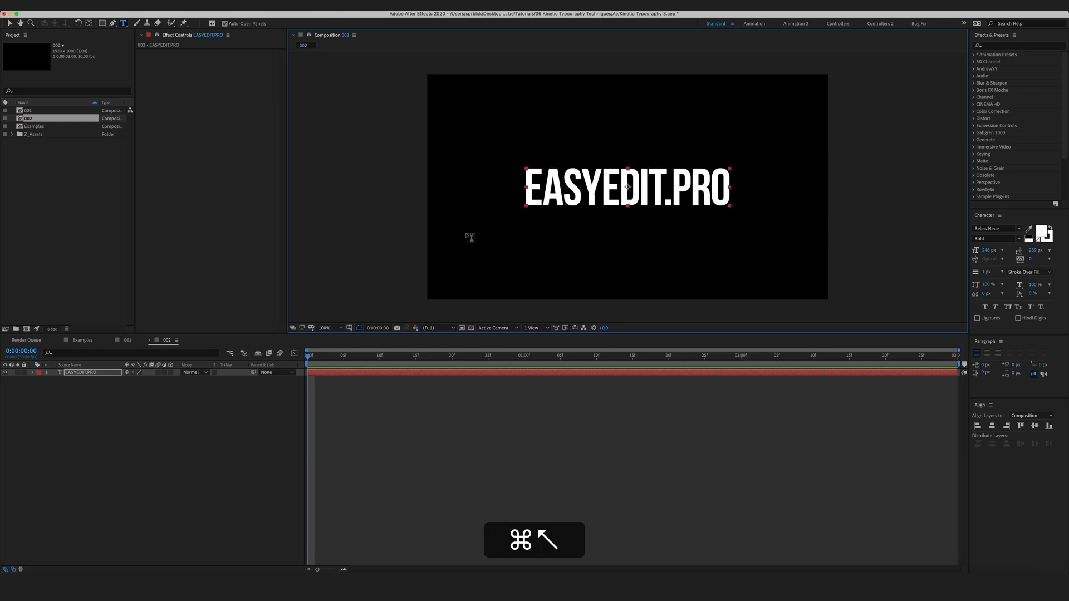
pyautogui.press('v')
pyautogui.click(170, 443)
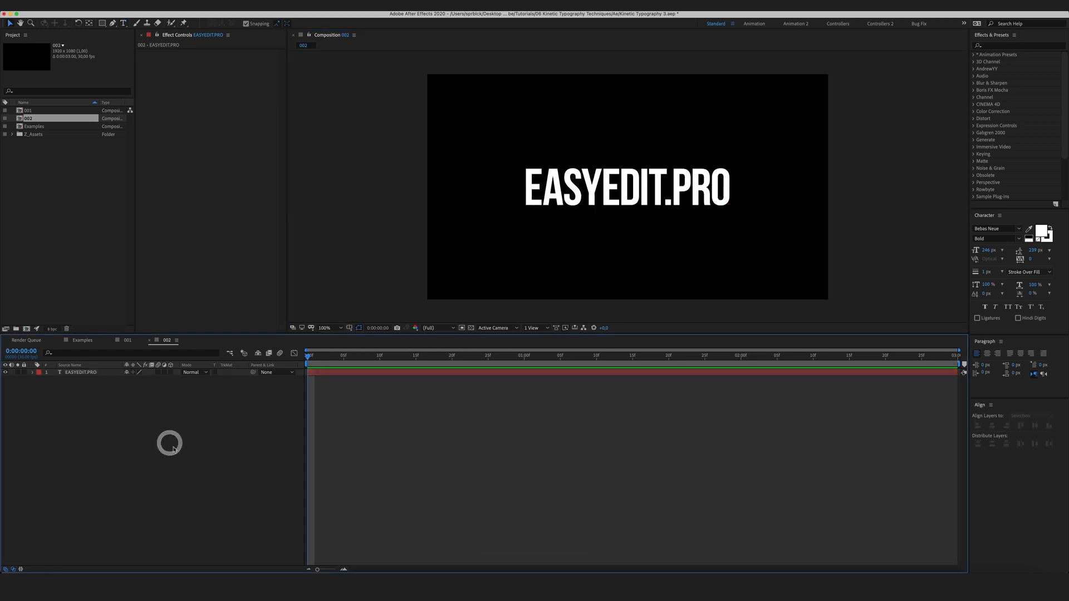
# Extend the text layer to read EASYEDIT.PRO EASYEDIT.PRO and recenter its anchor point and position in the frame
pyautogui.click(99, 371)
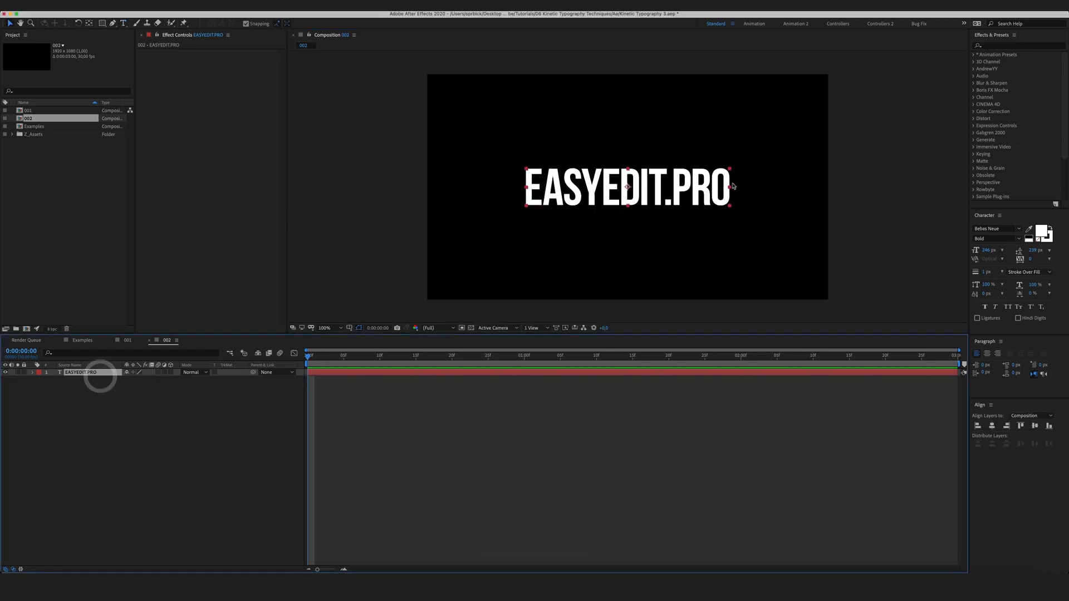
pyautogui.click(719, 188)
pyautogui.click(724, 188)
pyautogui.write('E')
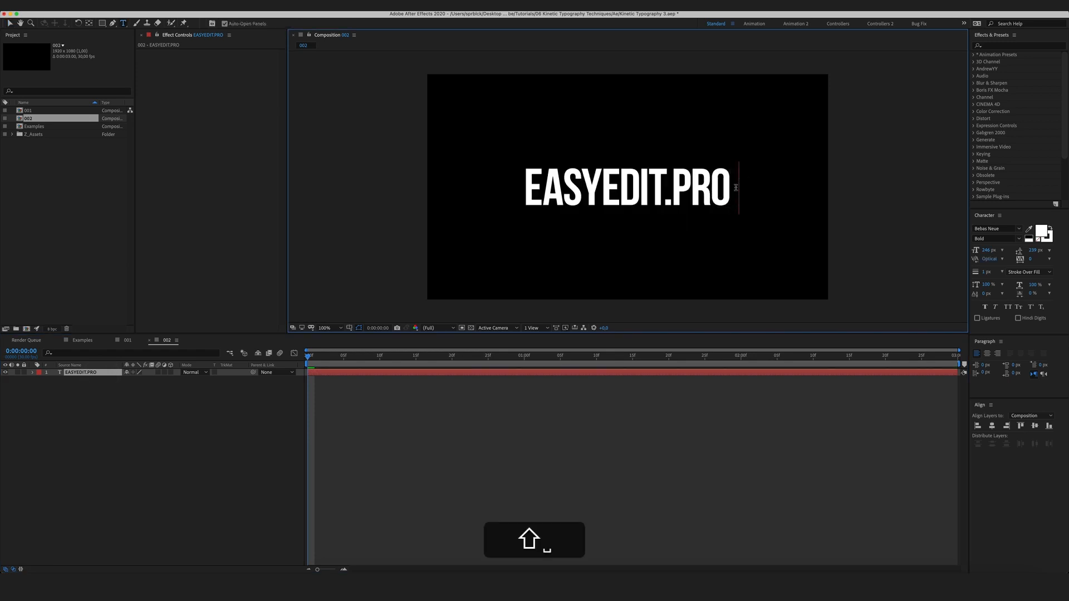
pyautogui.write('ASYEDIT.')
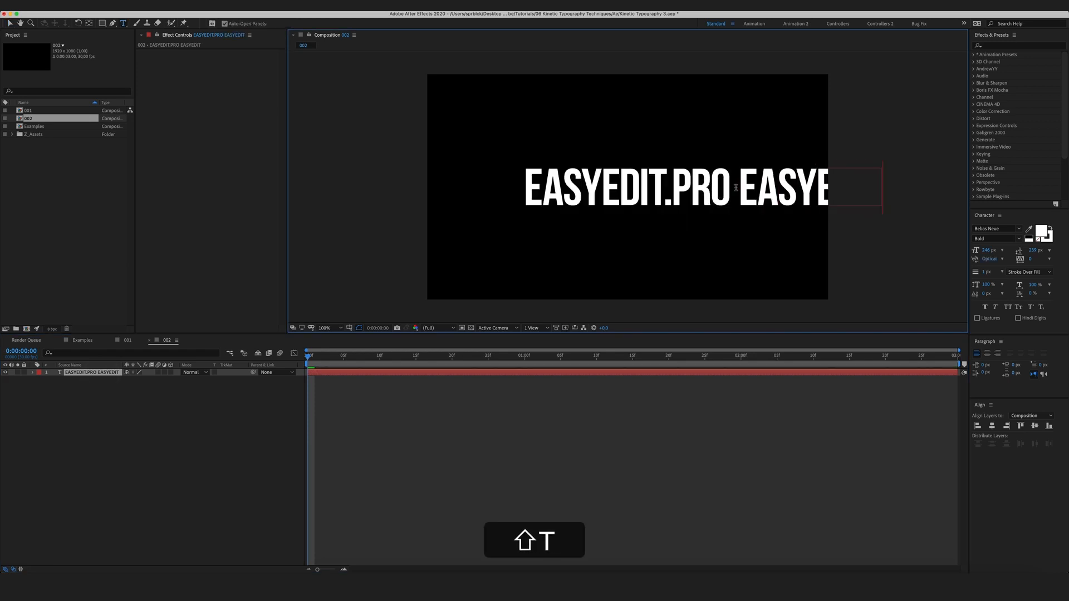
pyautogui.write('PRO')
pyautogui.press('Escape')
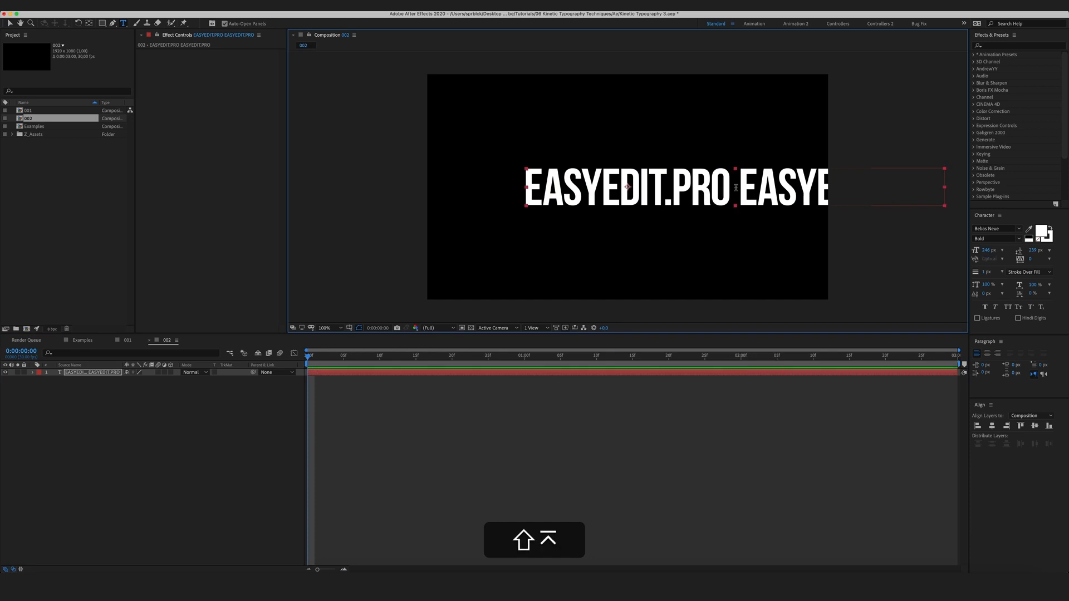
pyautogui.press('alt+super+Home')
pyautogui.press('v')
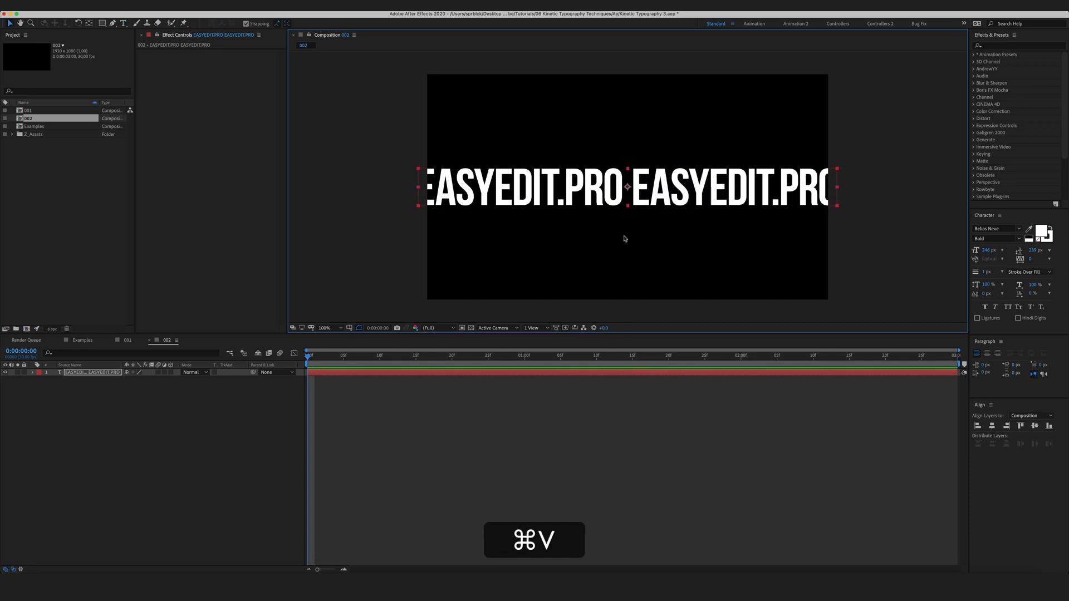
pyautogui.click(213, 462)
# Find the CC Cylinder effect and apply it to the doubled EASYEDIT.PRO text layer
pyautogui.click(986, 45)
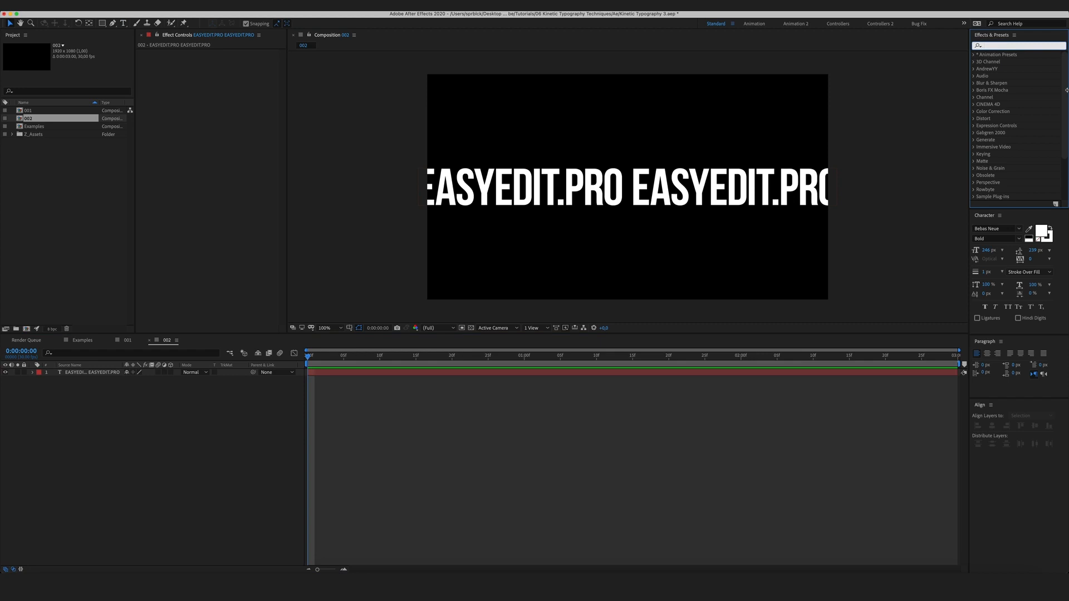
pyautogui.write('cc cyl')
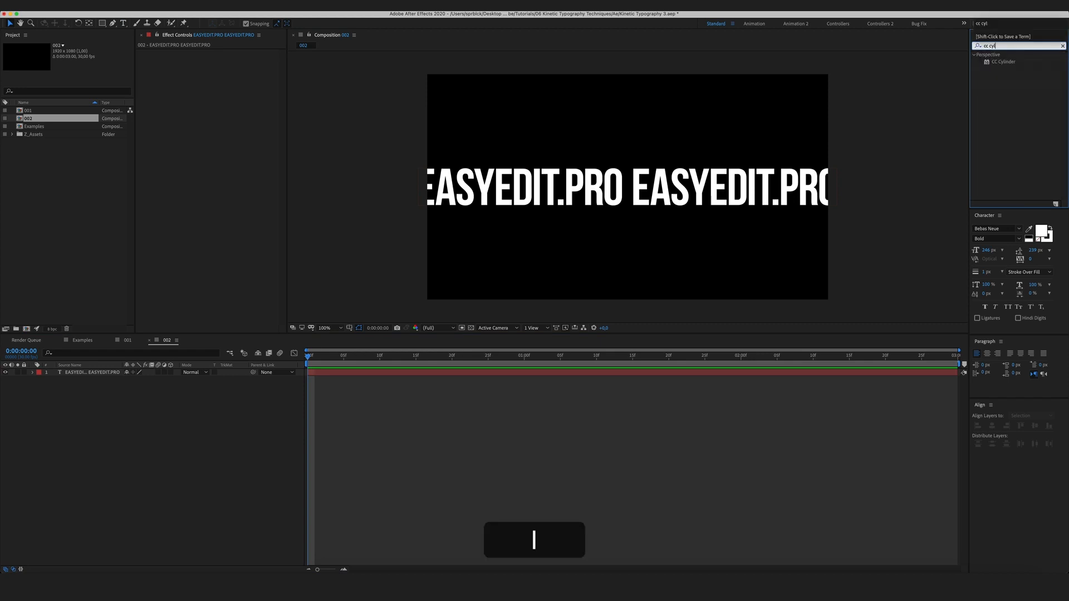
pyautogui.moveTo(1004, 61); pyautogui.dragTo(683, 189)
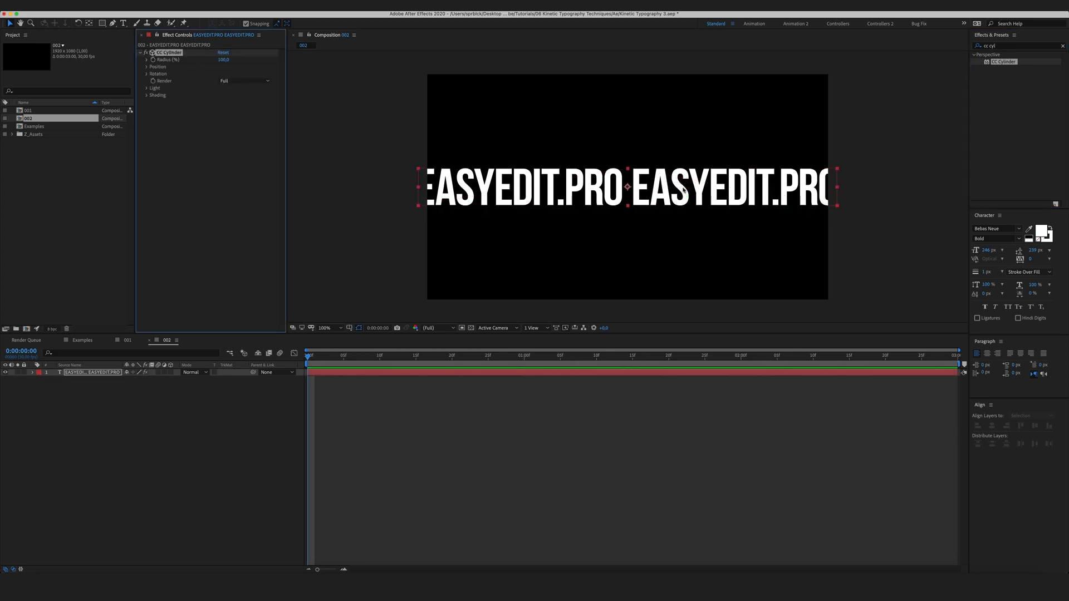
pyautogui.click(256, 441)
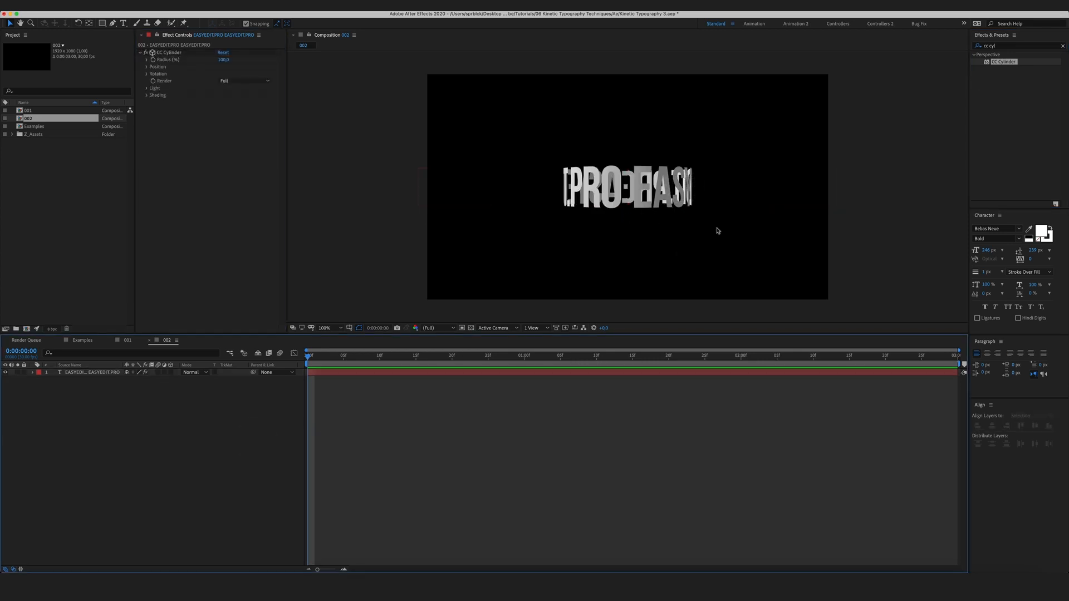
# Tilt the text cylinder by setting CC Cylinder's Rotation X to 17°, keeping Rotation Y at 0°
pyautogui.click(146, 73)
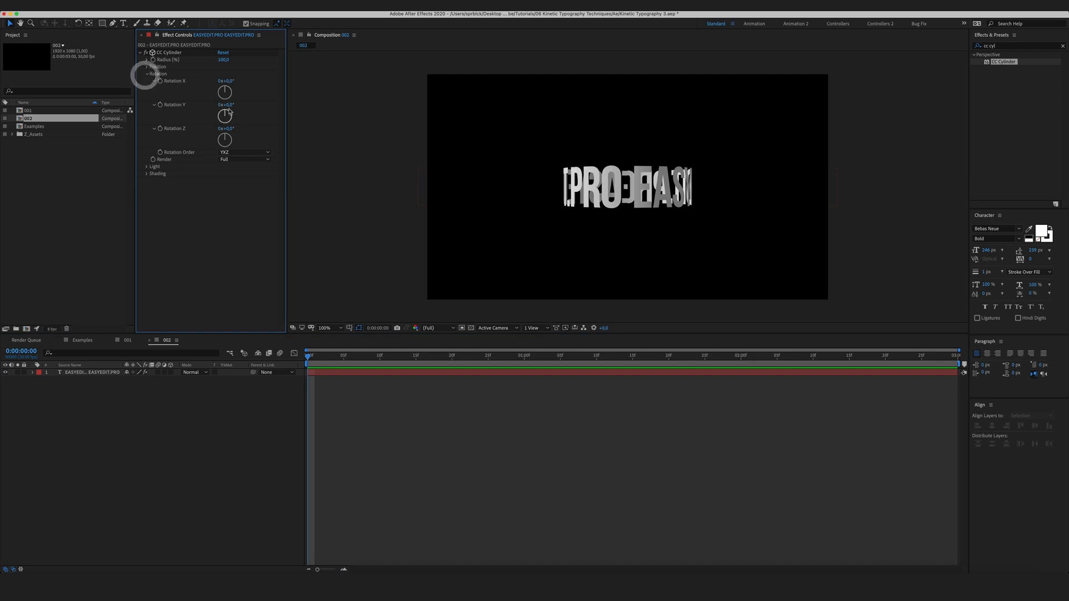
pyautogui.moveTo(227, 105); pyautogui.dragTo(234, 80)
pyautogui.press('super+z')
pyautogui.click(156, 419)
# Add a one-node camera named Camera 1 with a 100° angle of view to composition 002
pyautogui.rightClick(123, 410)
pyautogui.moveTo(126, 414)
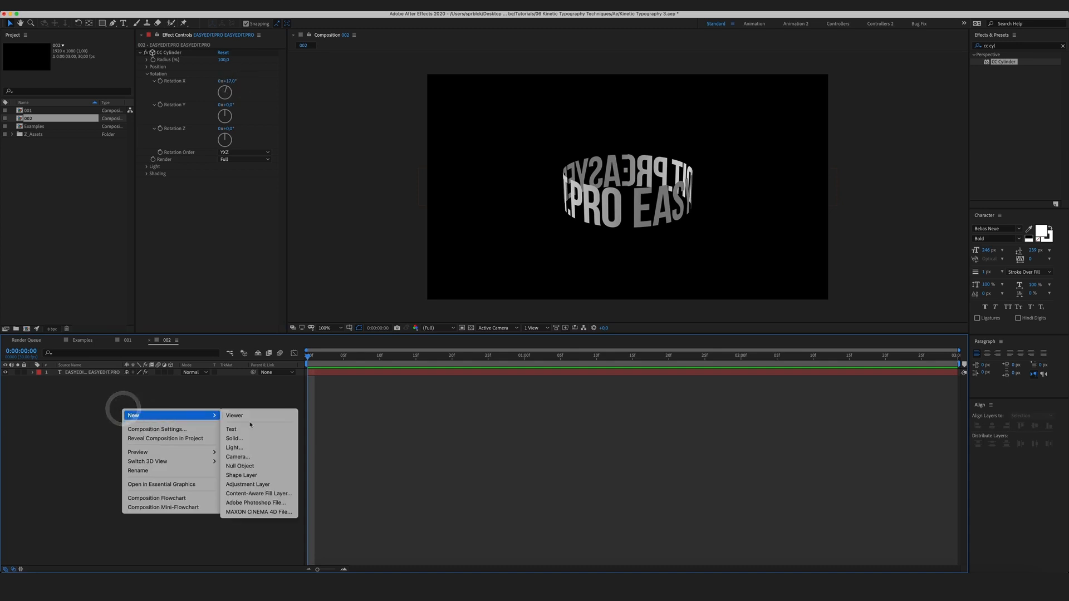
pyautogui.click(262, 458)
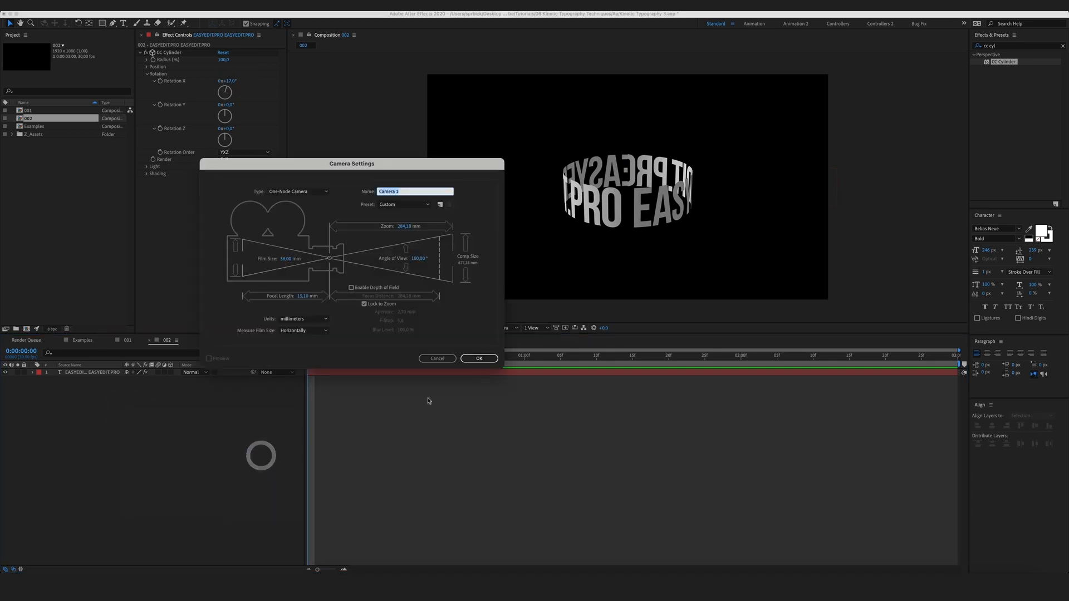
pyautogui.click(492, 359)
pyautogui.click(165, 413)
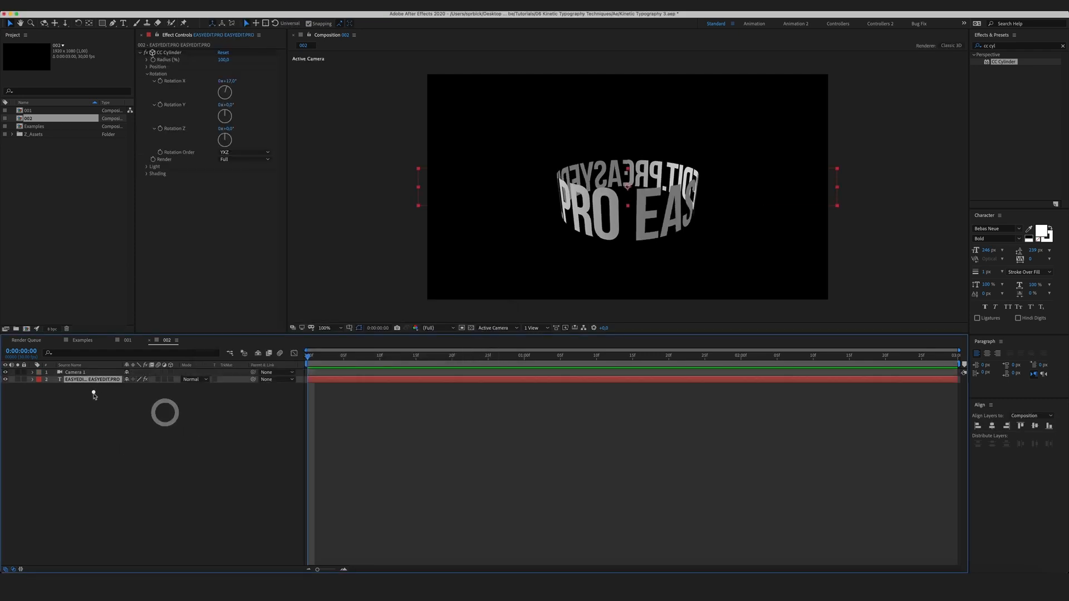
# Raise the text cylinder by setting CC Cylinder's Position Y to -70, with Position X and Z at 0
pyautogui.click(148, 67)
pyautogui.moveTo(222, 81); pyautogui.dragTo(212, 98)
pyautogui.click(178, 467)
pyautogui.click(214, 297)
pyautogui.click(229, 88)
pyautogui.write('0')
pyautogui.click(242, 268)
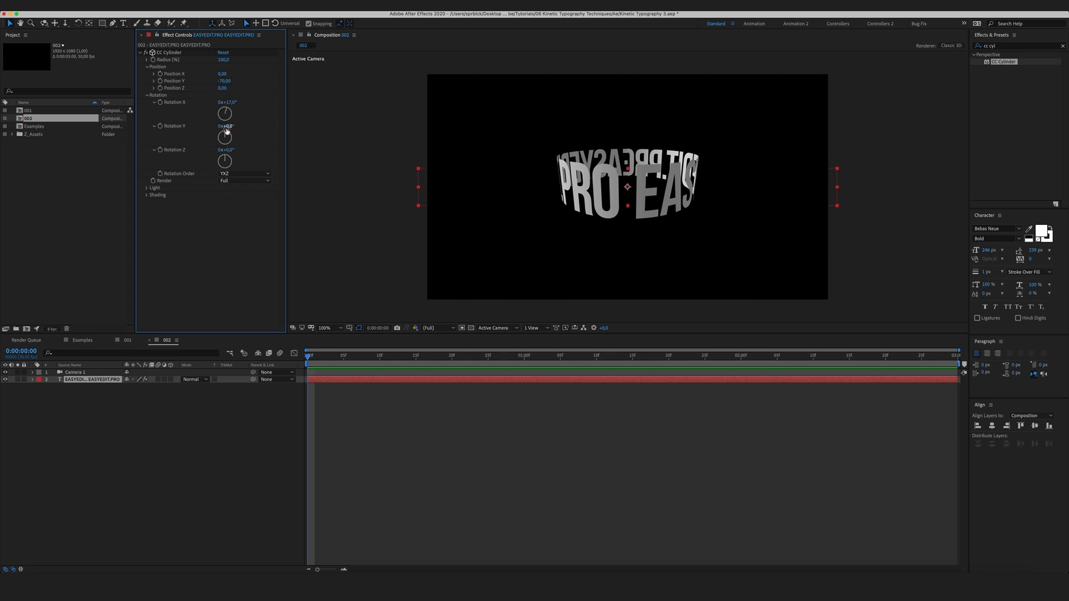
# Set CC Cylinder's Rotation Y to -6° and Rotation Z to -5°, and expand its Light settings
pyautogui.moveTo(229, 126); pyautogui.dragTo(230, 150)
pyautogui.click(199, 231)
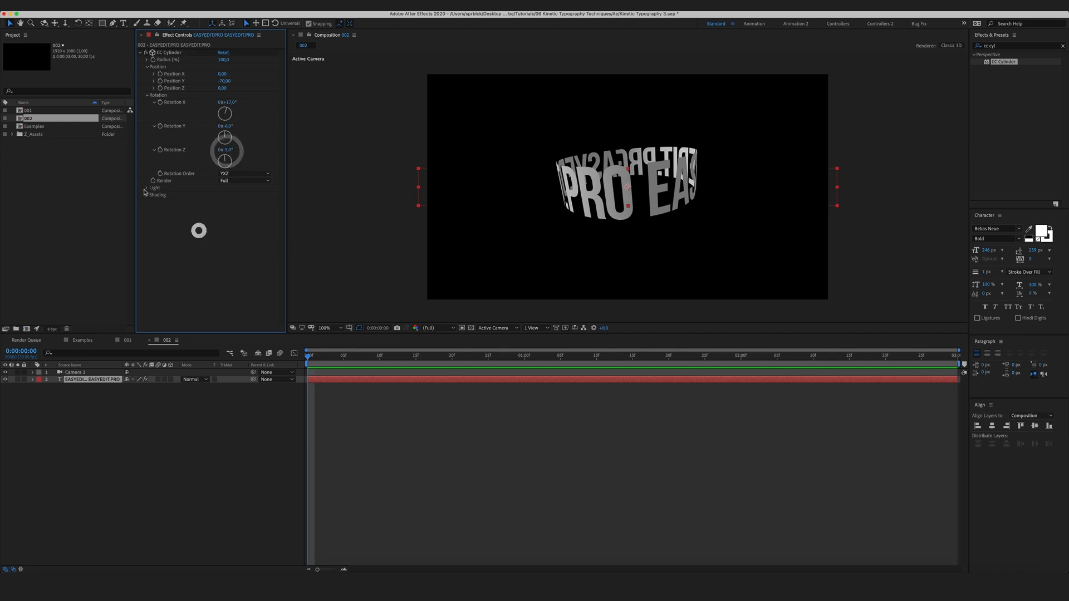
pyautogui.click(147, 189)
pyautogui.click(234, 282)
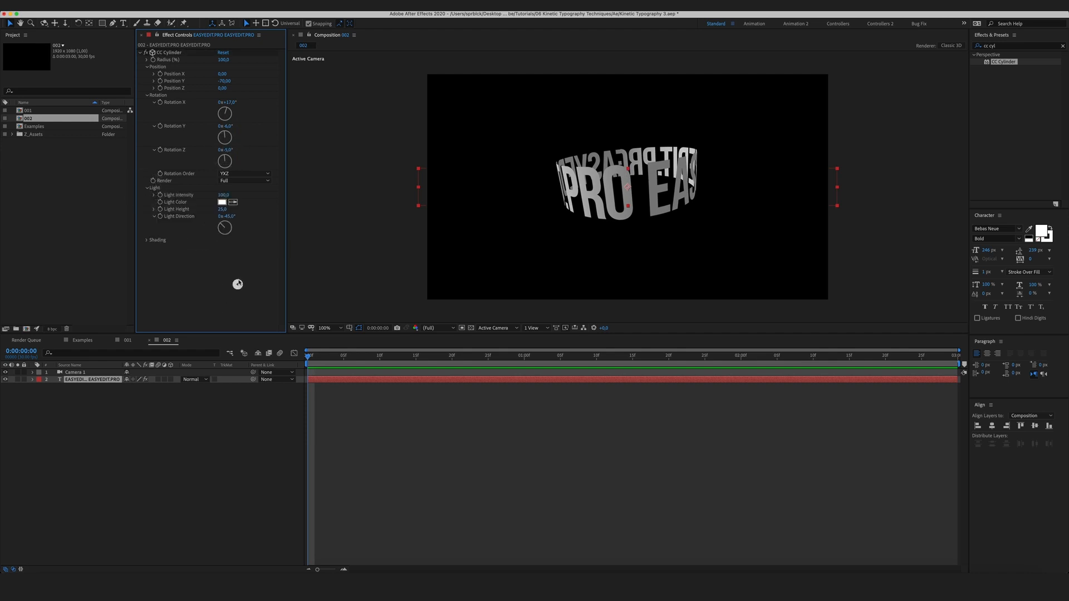
# Set CC Cylinder's Light Height to 45 and Light Intensity to 250
pyautogui.click(234, 276)
pyautogui.write('45')
pyautogui.press('Return')
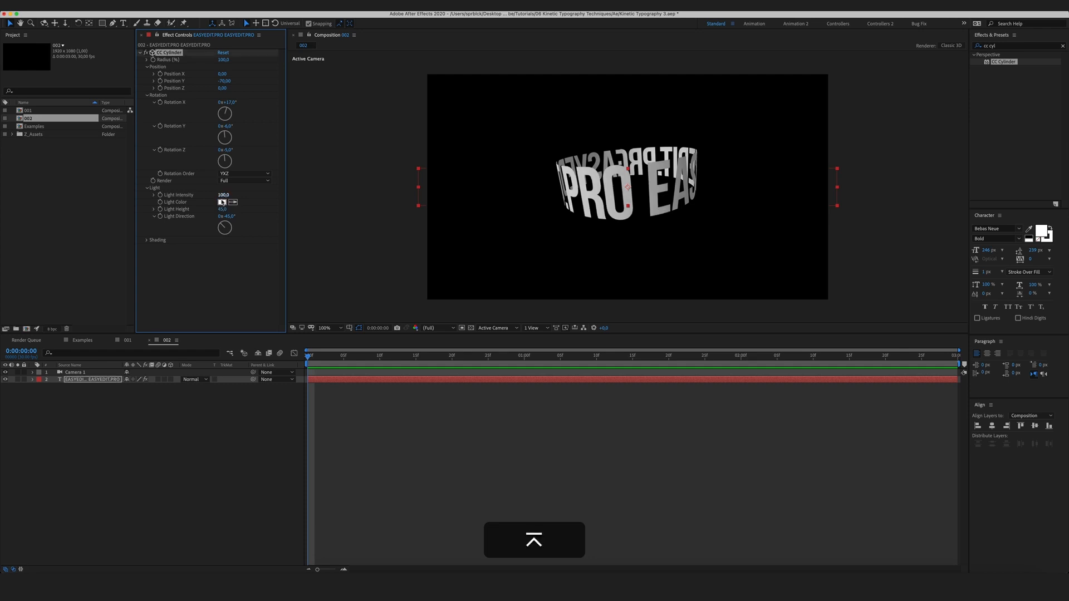
pyautogui.click(232, 248)
pyautogui.click(222, 196)
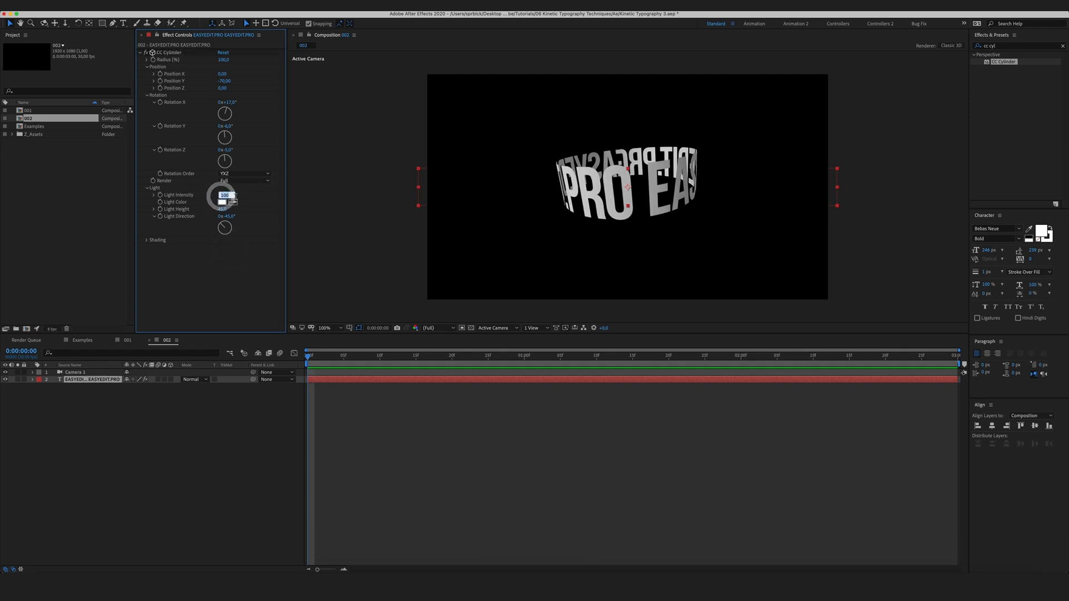
pyautogui.write('250')
pyautogui.press('Return')
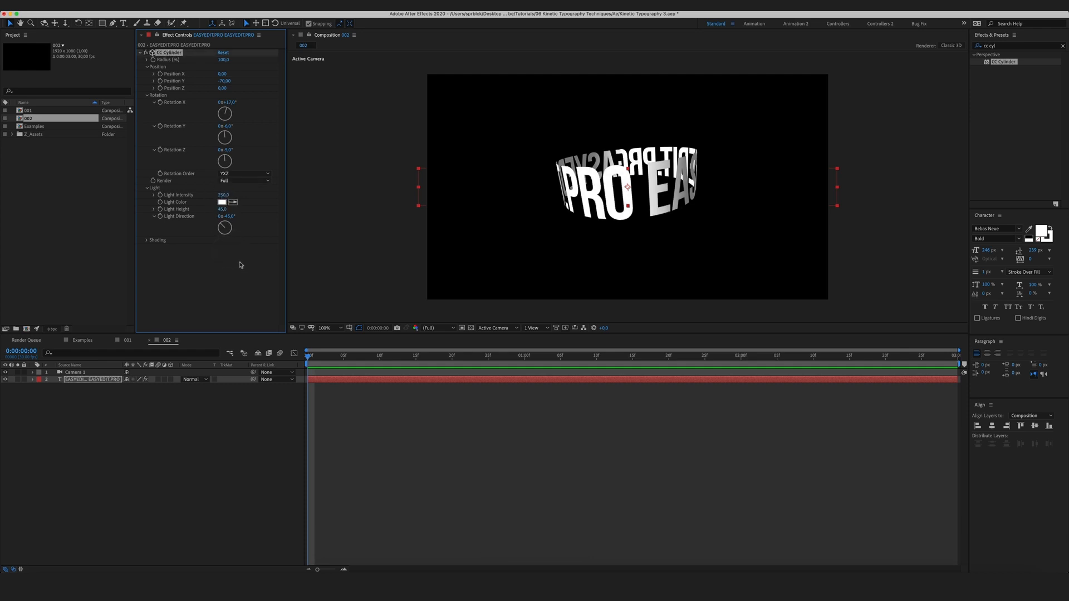
# Set CC Cylinder's Light Direction to 0° and check the lit text ring up close
pyautogui.click(239, 252)
pyautogui.click(227, 216)
pyautogui.write('0')
pyautogui.press('Return')
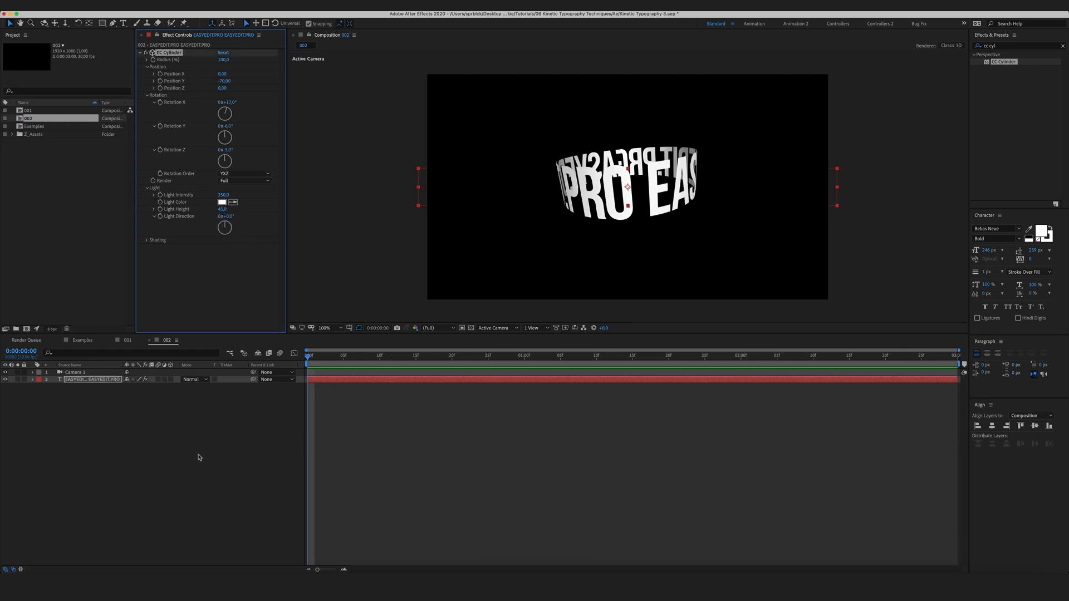
pyautogui.click(188, 461)
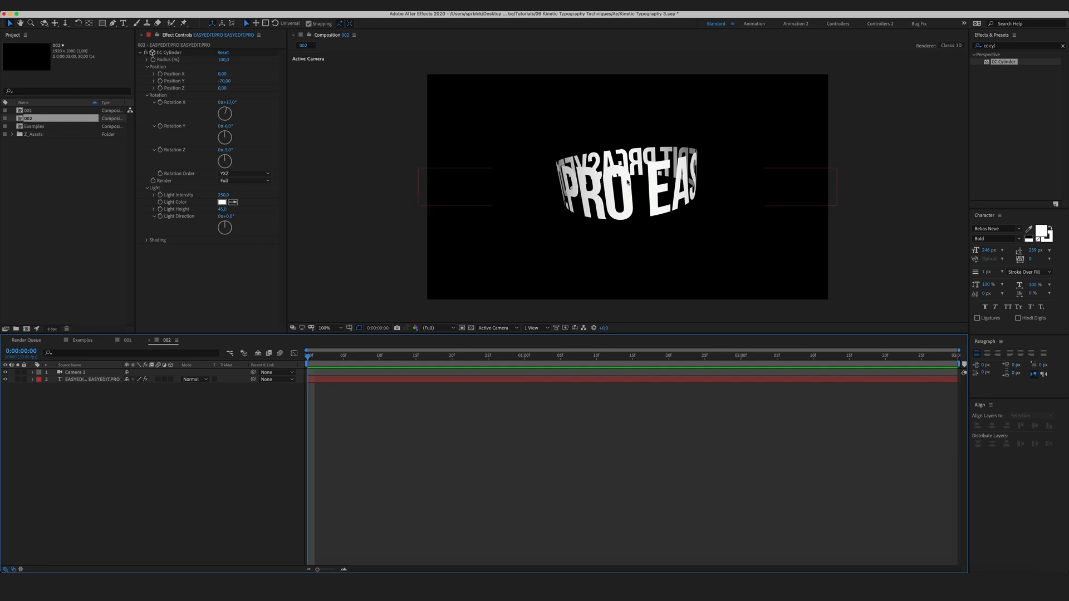
pyautogui.scroll(2, 628, 182)
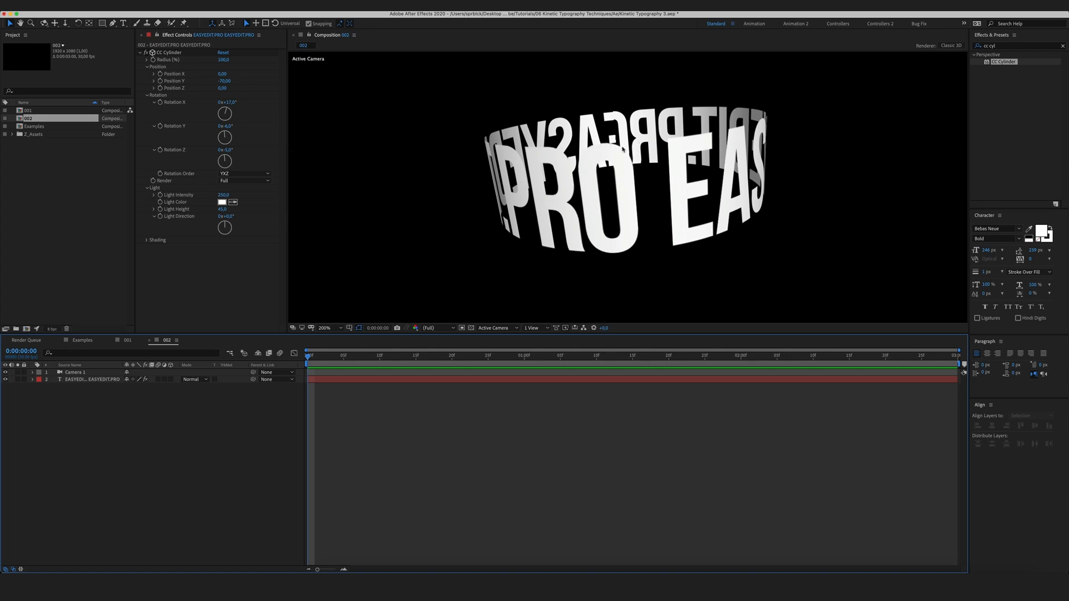
pyautogui.press(',')
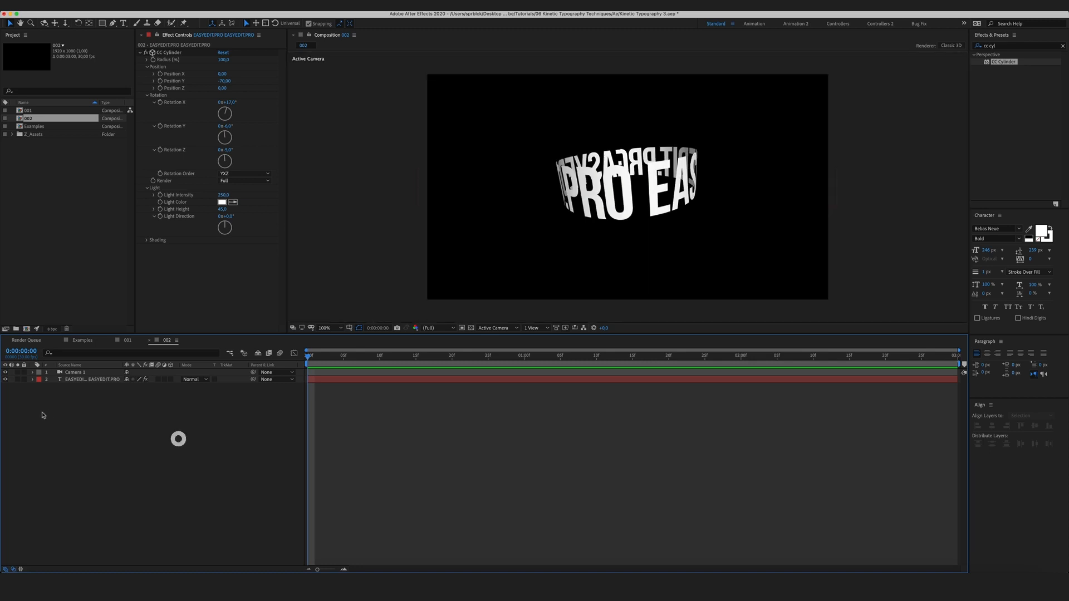
# Rename the EASYEDIT.PRO text layer as Outside
pyautogui.click(95, 379)
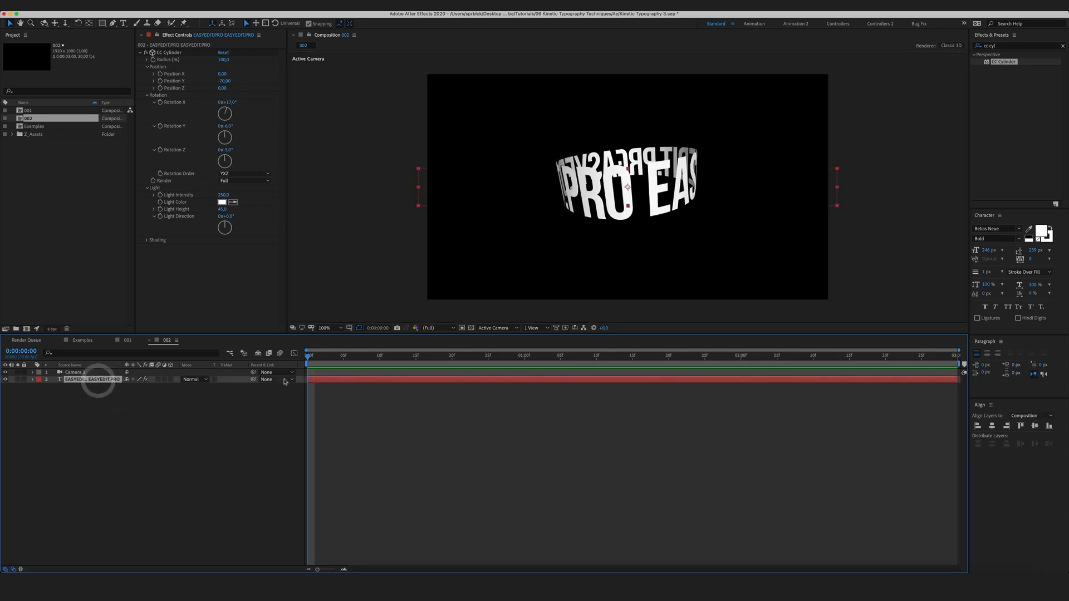
pyautogui.press('Return')
pyautogui.write('Ou')
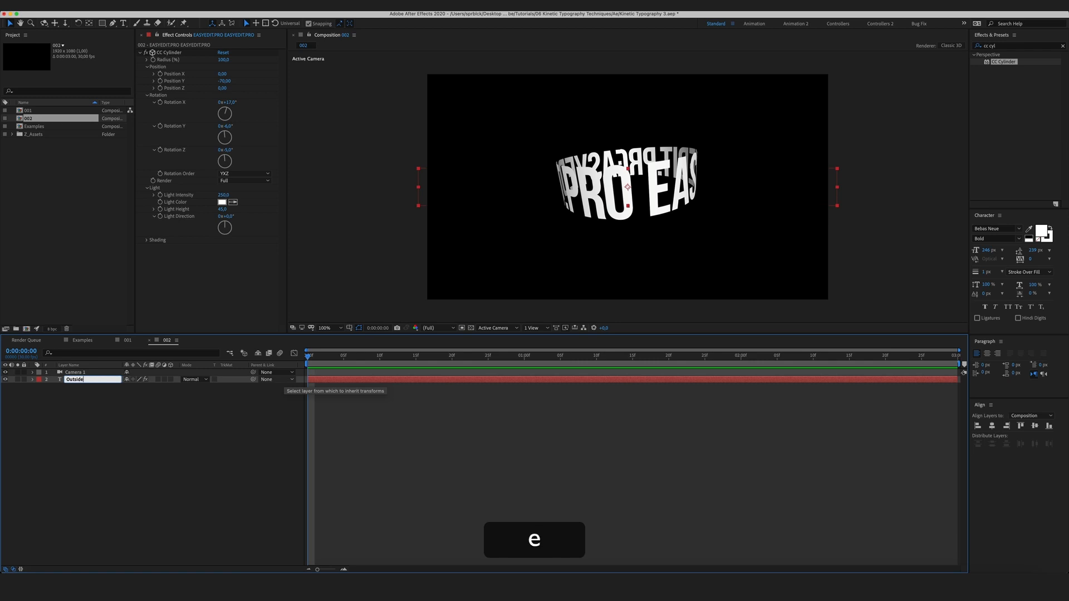
pyautogui.write('tside')
pyautogui.press('Return')
# Duplicate the Outside layer and rename the copy as Inside
pyautogui.press('super+d')
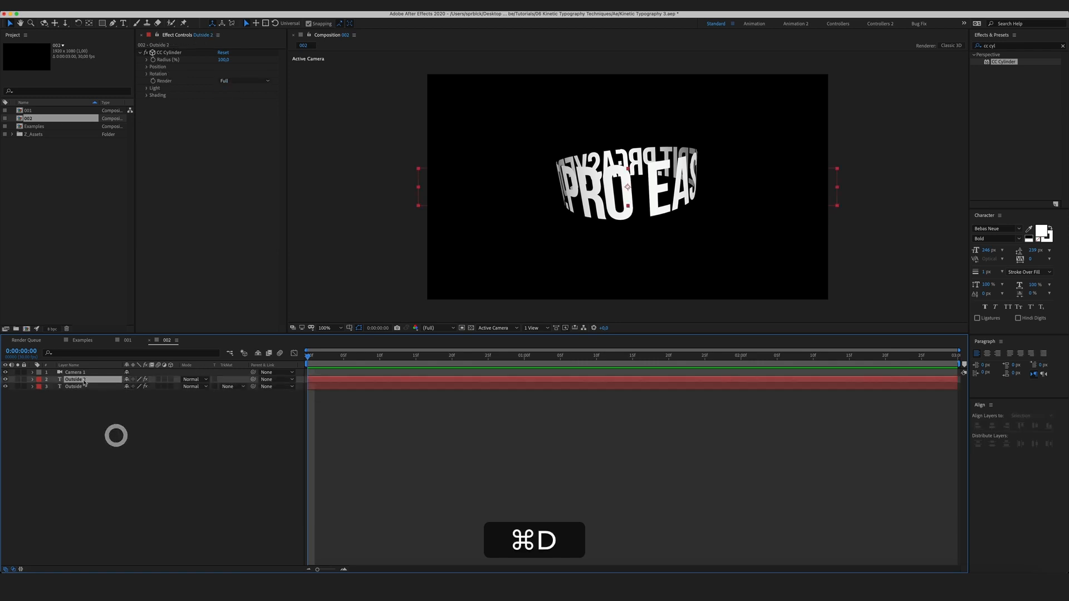
pyautogui.click(85, 380)
pyautogui.press('Return')
pyautogui.write('Inside')
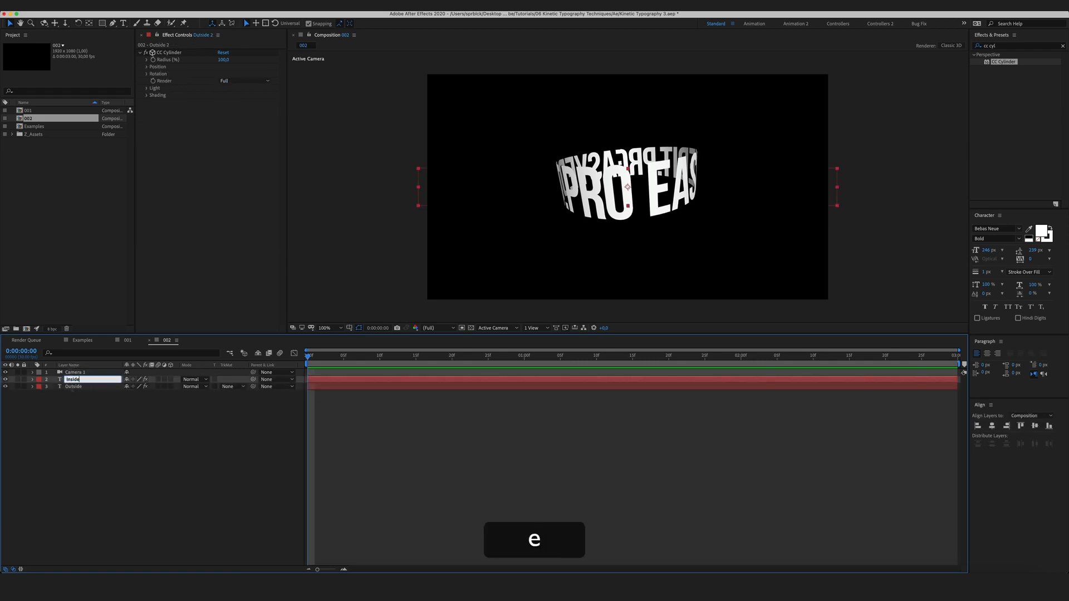
pyautogui.press('Return')
pyautogui.click(105, 444)
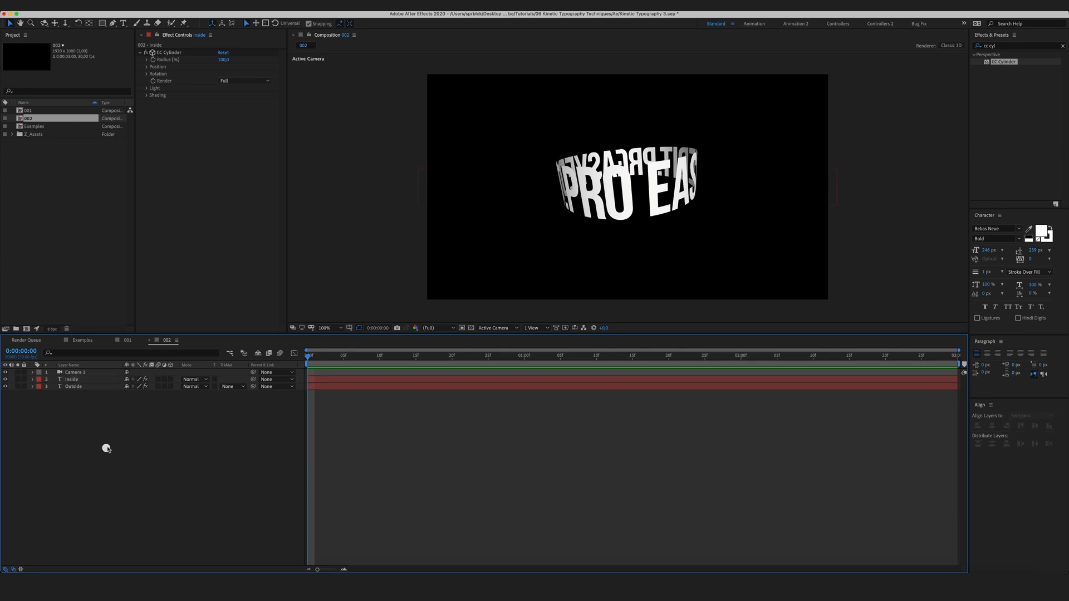
# Set CC Cylinder's Render option to Inside on the Inside layer and solo that layer
pyautogui.click(86, 381)
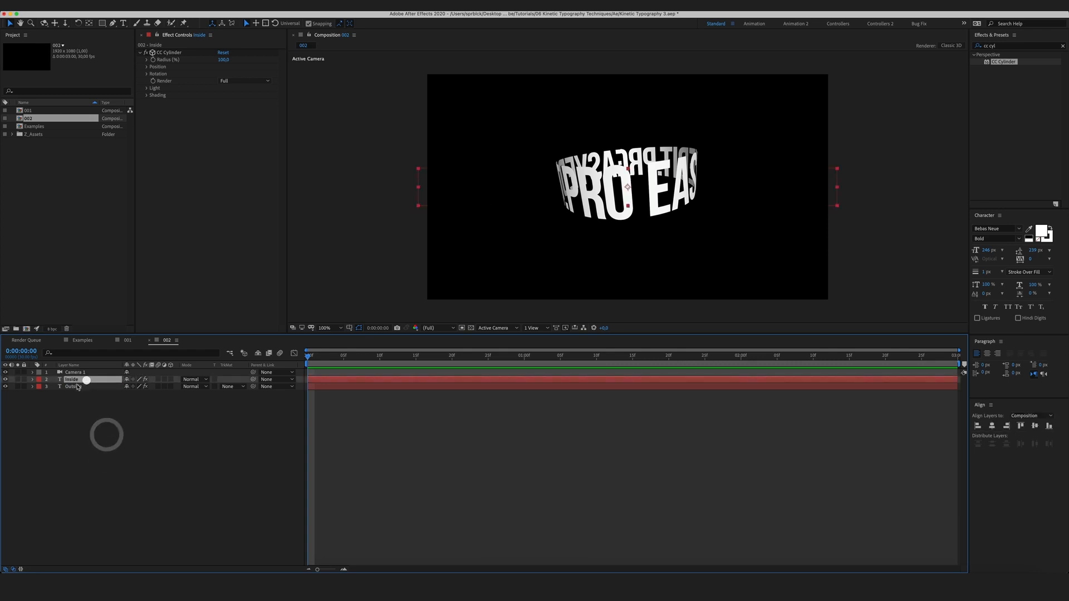
pyautogui.click(169, 84)
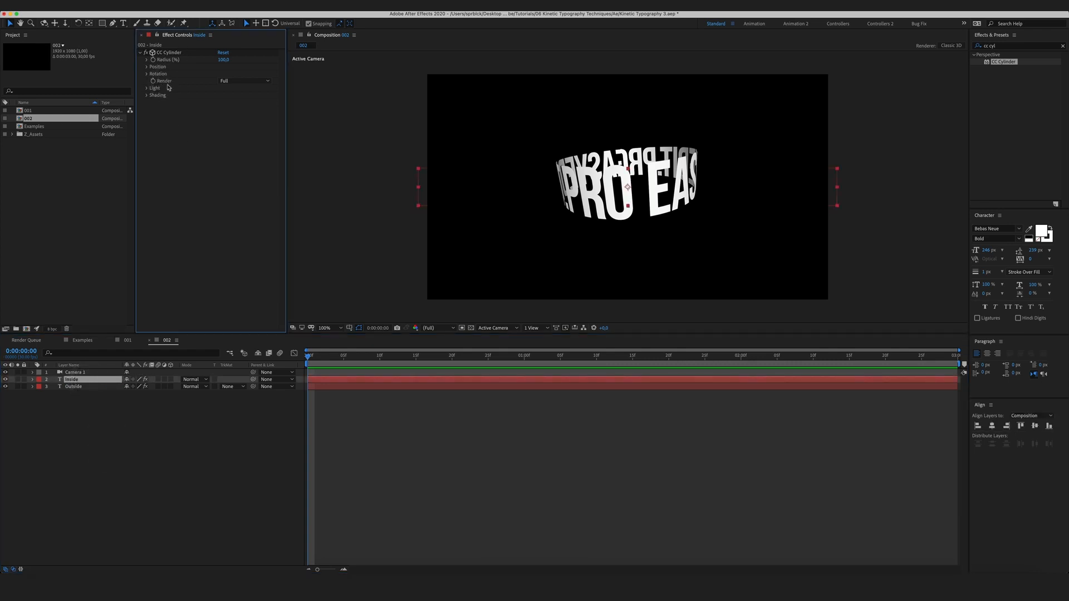
pyautogui.click(239, 81)
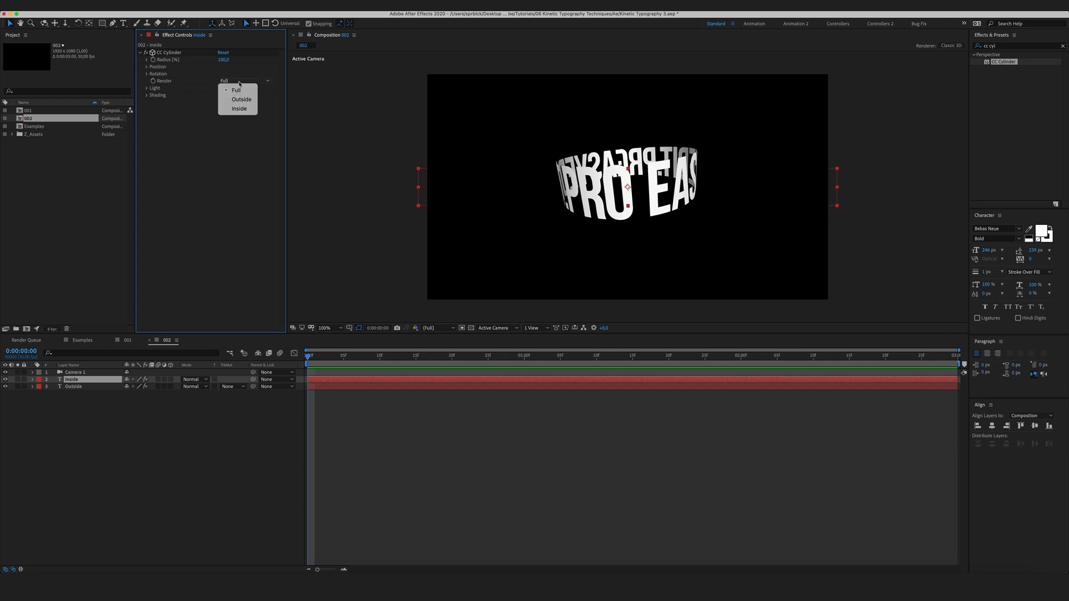
pyautogui.click(233, 110)
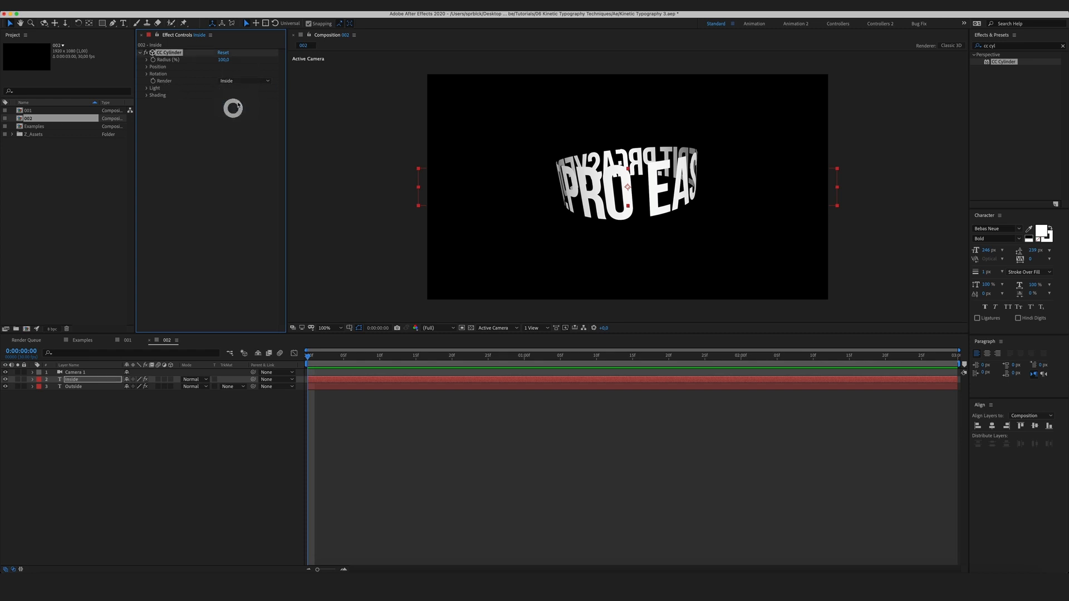
pyautogui.click(18, 379)
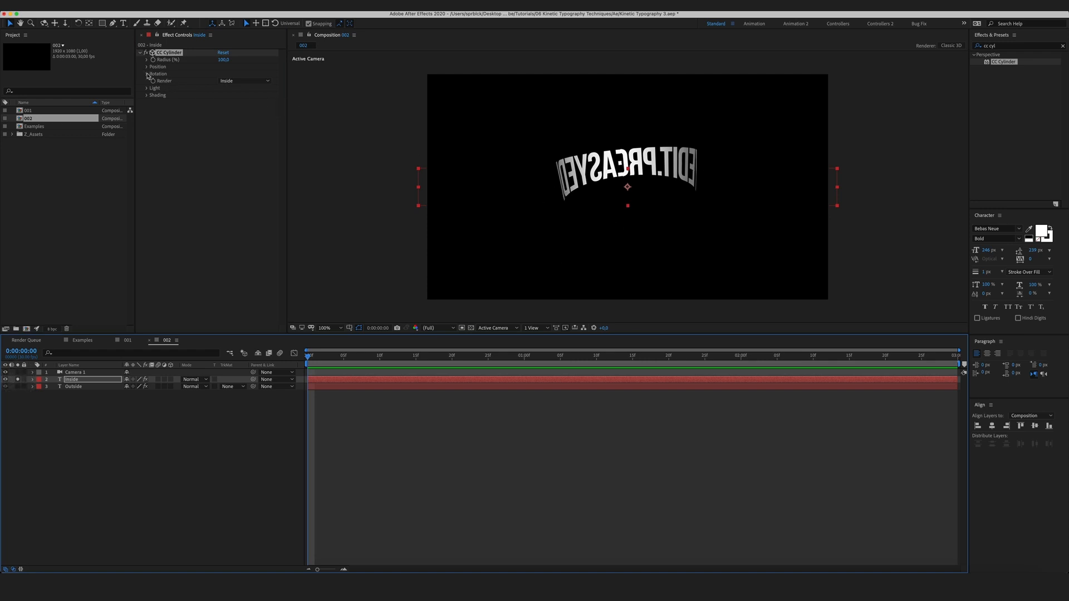
# Try changing Rotation Y and Rotation X in the Inside layer's CC Cylinder, undoing each change
pyautogui.click(147, 74)
pyautogui.moveTo(226, 105); pyautogui.dragTo(301, 103)
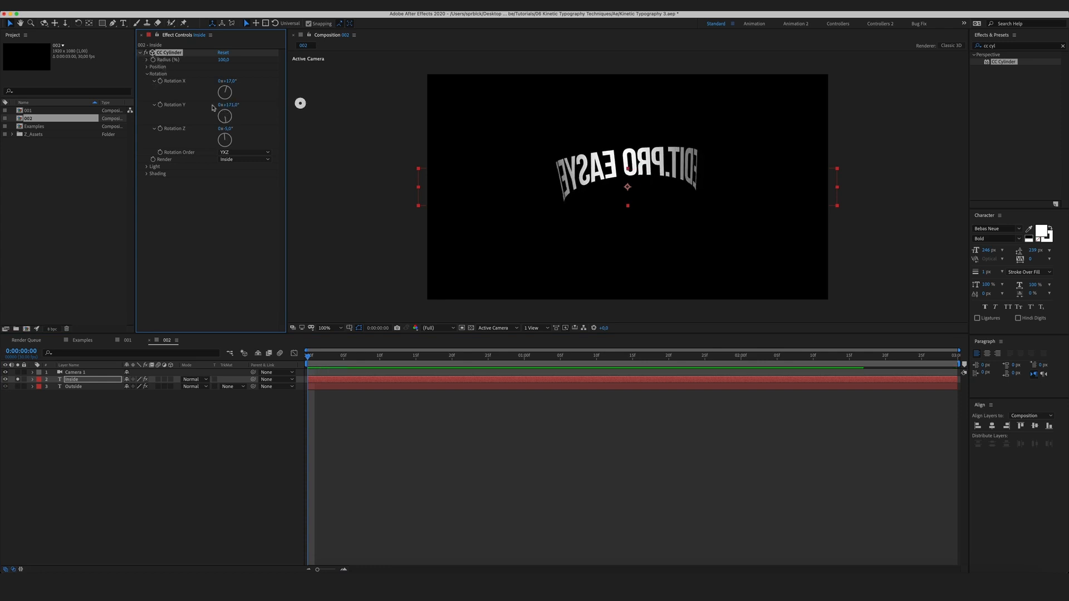
pyautogui.press('super+z')
pyautogui.moveTo(225, 81); pyautogui.dragTo(280, 86)
pyautogui.press('super+z')
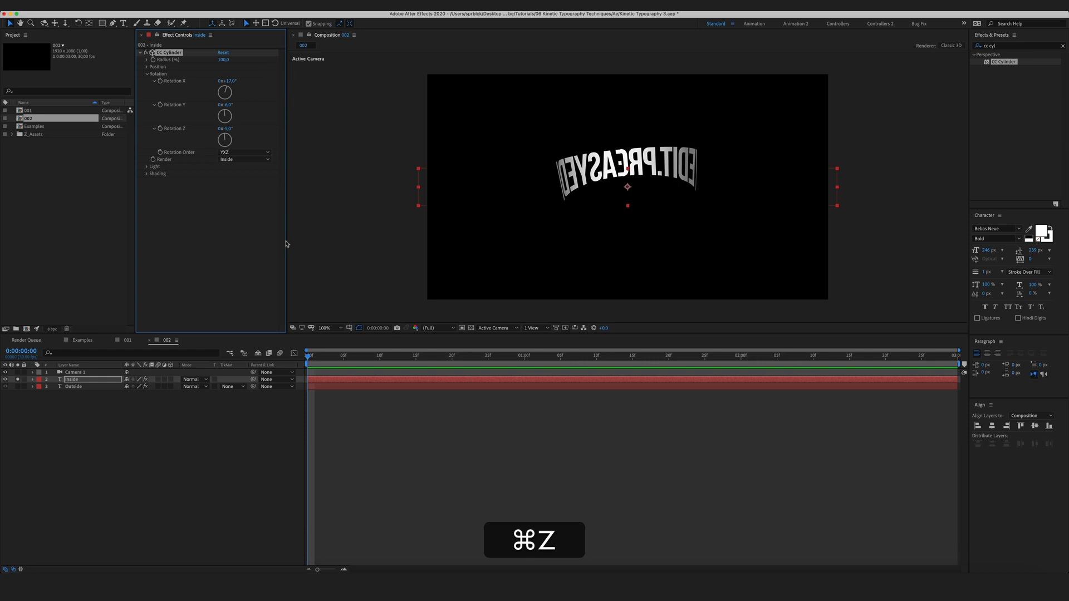
pyautogui.click(236, 227)
pyautogui.click(147, 74)
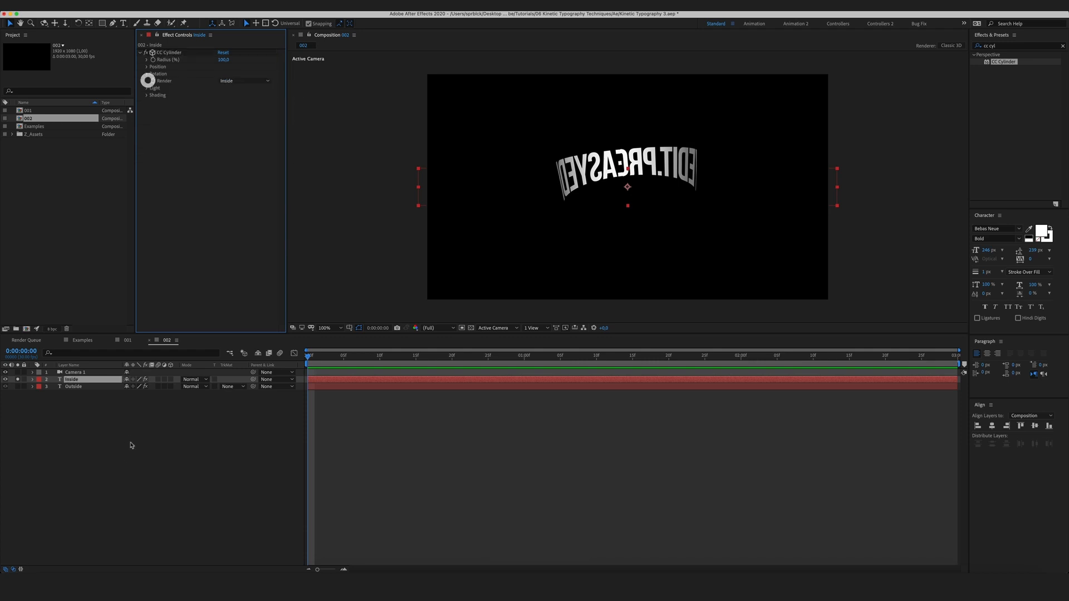
# Move the Outside layer above the Inside layer and turn off the Inside layer's solo
pyautogui.click(131, 444)
pyautogui.moveTo(72, 388); pyautogui.dragTo(71, 378)
pyautogui.click(38, 441)
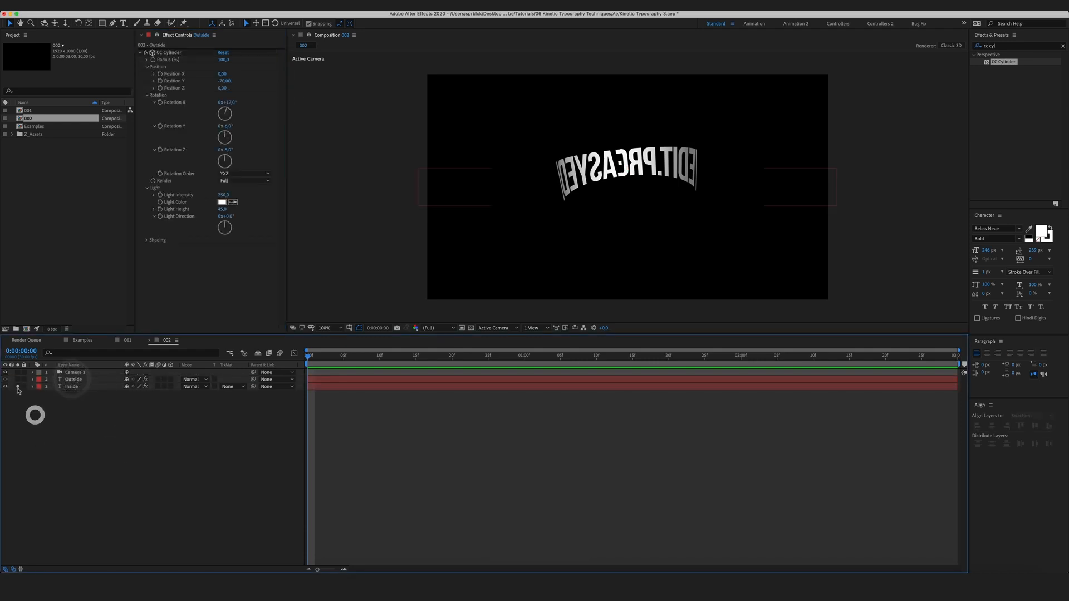
pyautogui.click(17, 386)
# Set CC Cylinder's Render option to Outside on the Outside layer
pyautogui.click(73, 379)
pyautogui.click(230, 181)
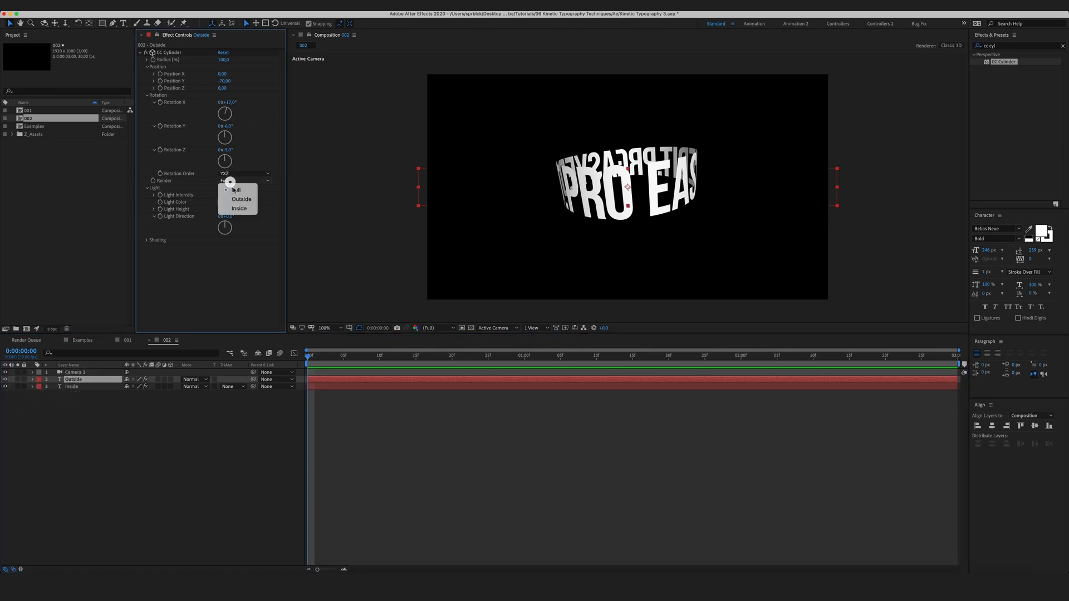
pyautogui.click(240, 199)
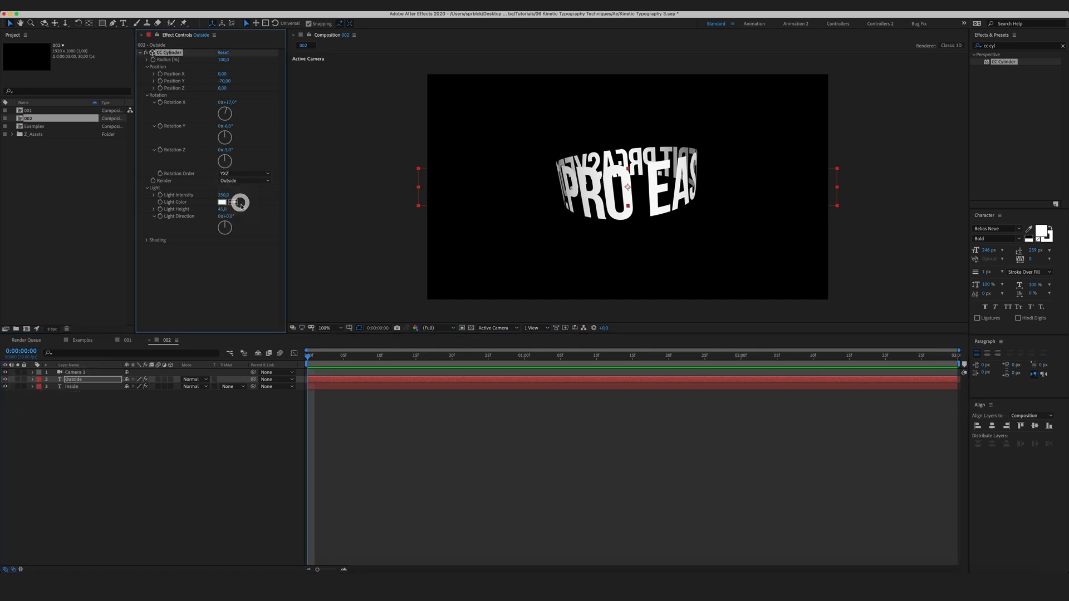
pyautogui.click(140, 476)
pyautogui.click(79, 379)
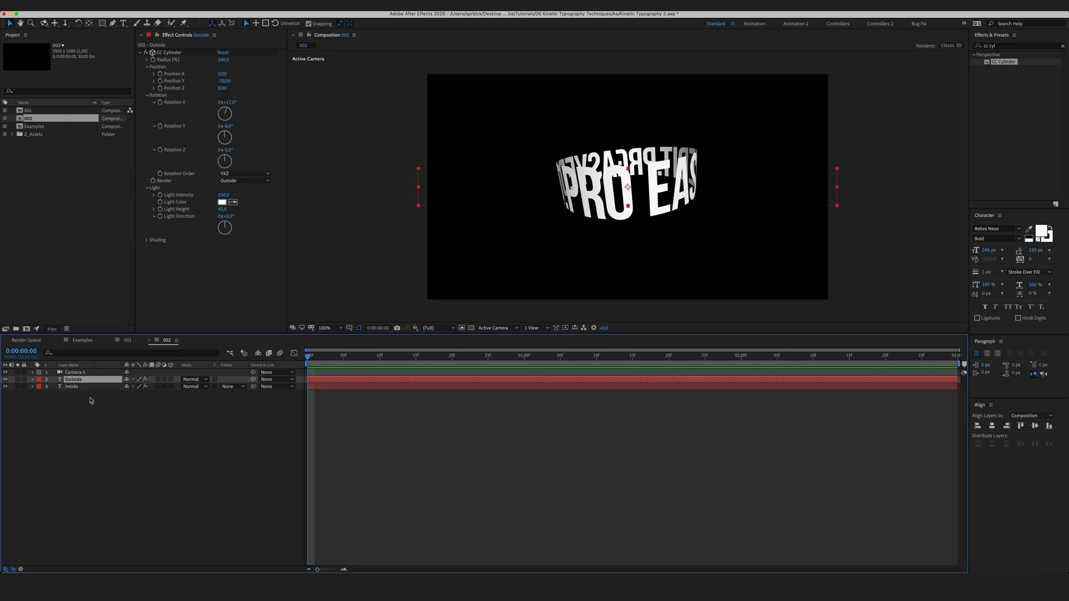
pyautogui.rightClick(99, 382)
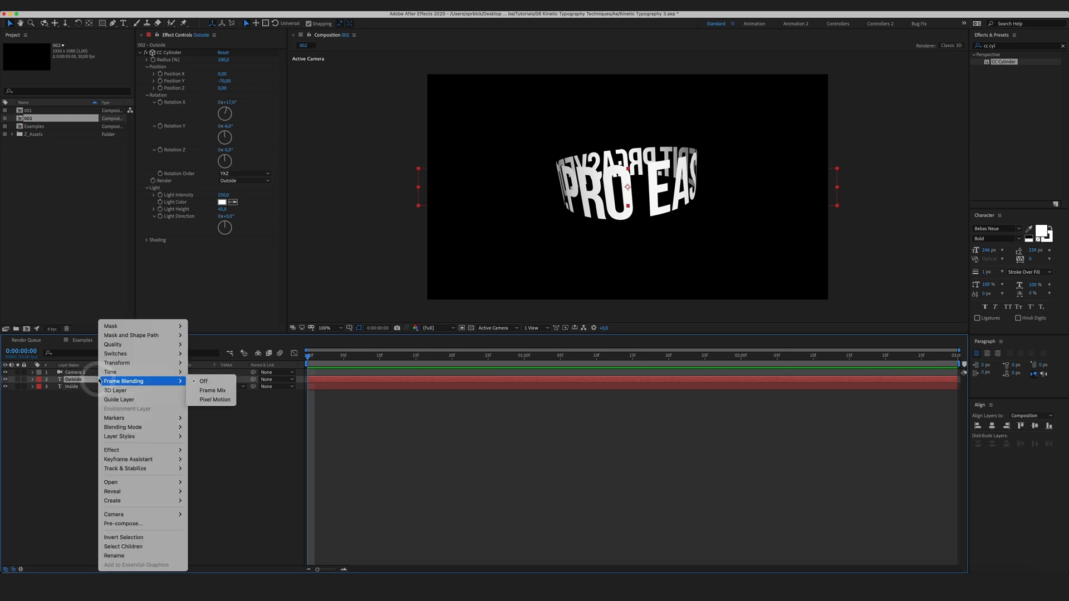
pyautogui.moveTo(128, 437)
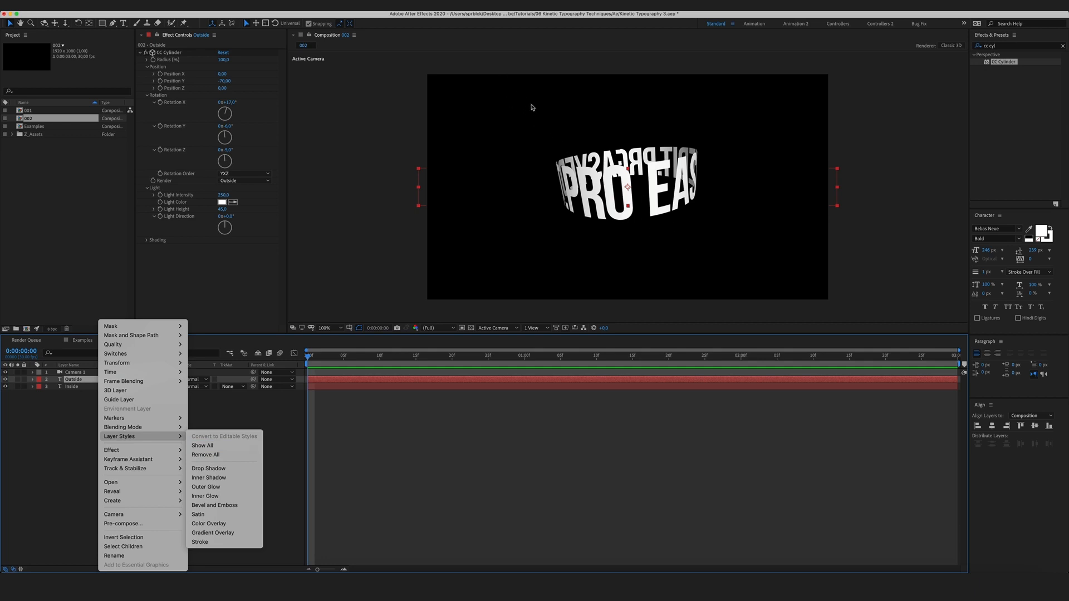
pyautogui.click(284, 415)
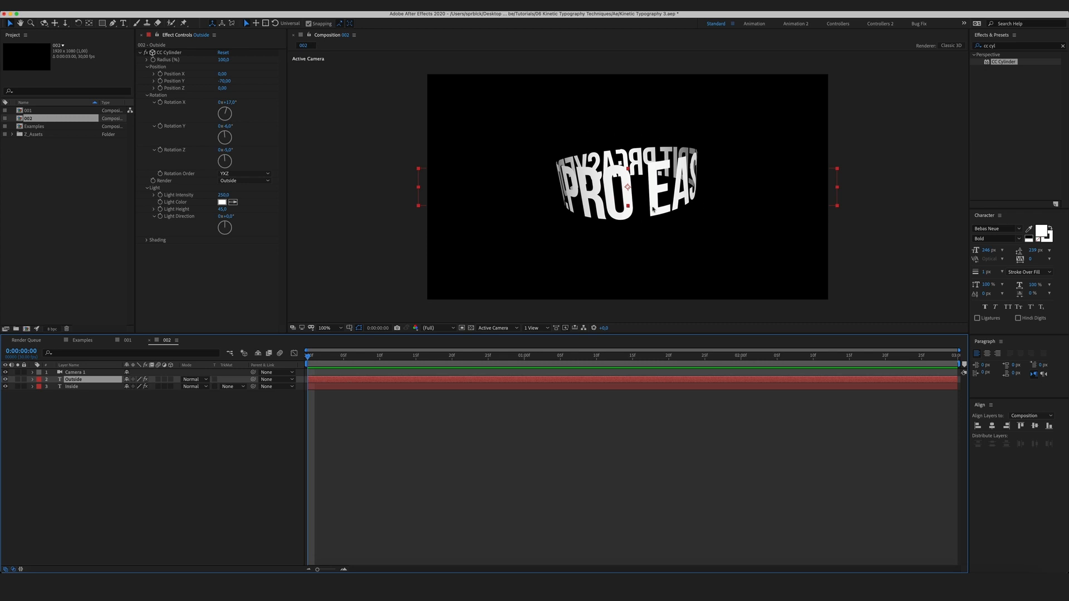
# Add a Drop Shadow layer style to the Outside layer and expand its settings
pyautogui.click(119, 413)
pyautogui.rightClick(74, 380)
pyautogui.moveTo(140, 440)
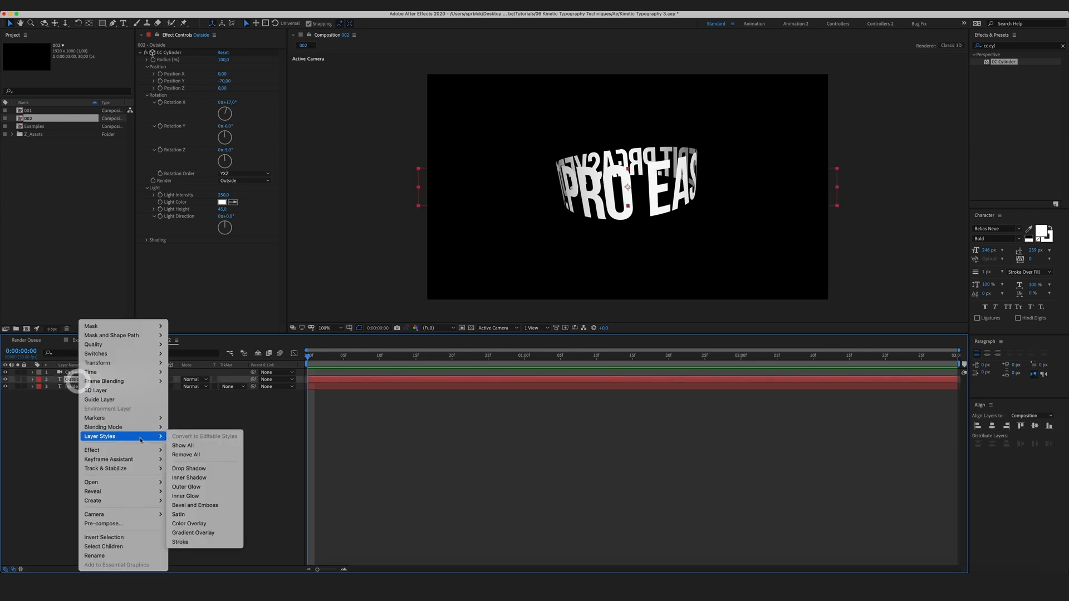
pyautogui.click(200, 468)
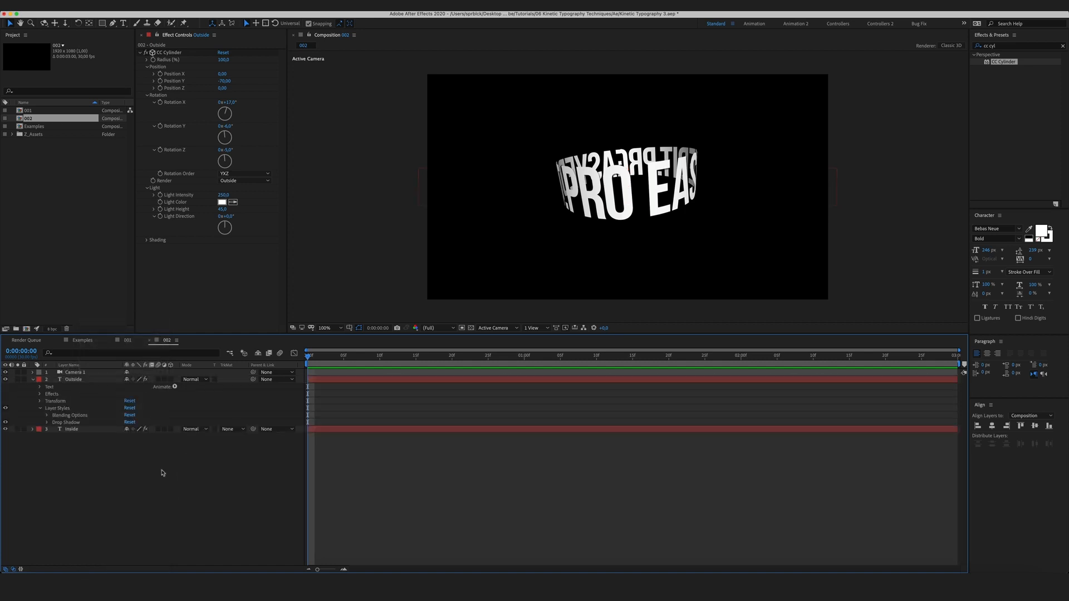
pyautogui.click(146, 461)
pyautogui.click(46, 422)
pyautogui.click(176, 525)
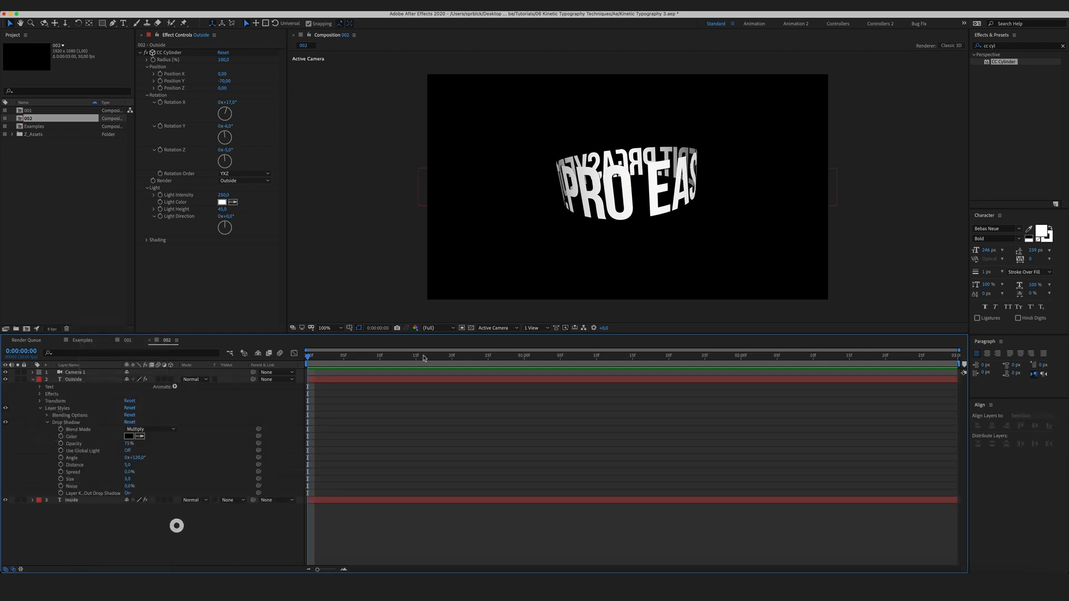
# Show the transparency grid in the composition view and set the drop shadow's Angle to 90°
pyautogui.click(471, 328)
pyautogui.click(227, 507)
pyautogui.scroll(1, 647, 200)
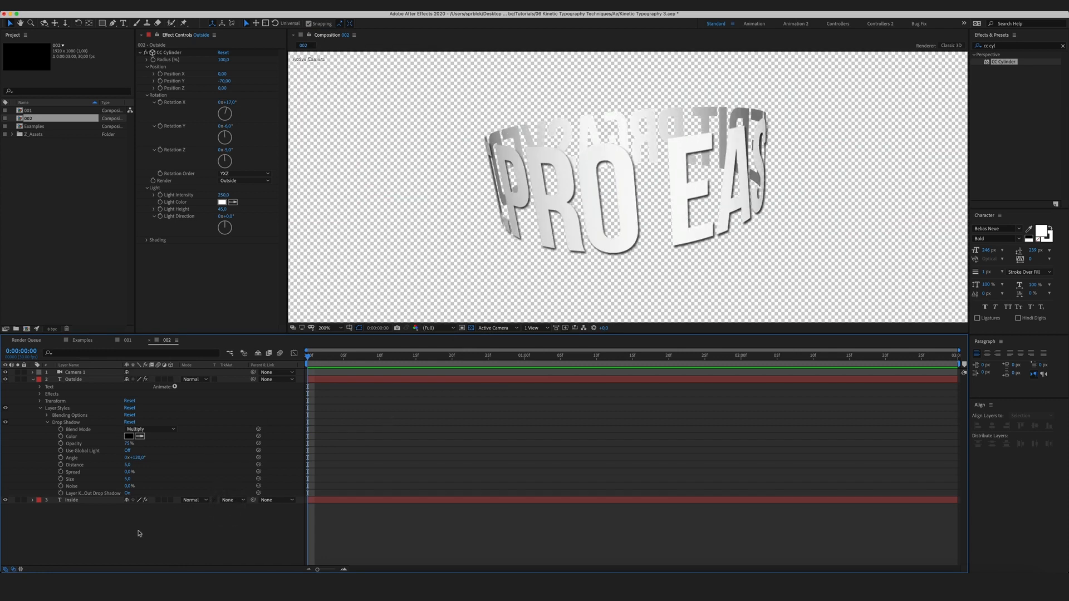
pyautogui.write('90')
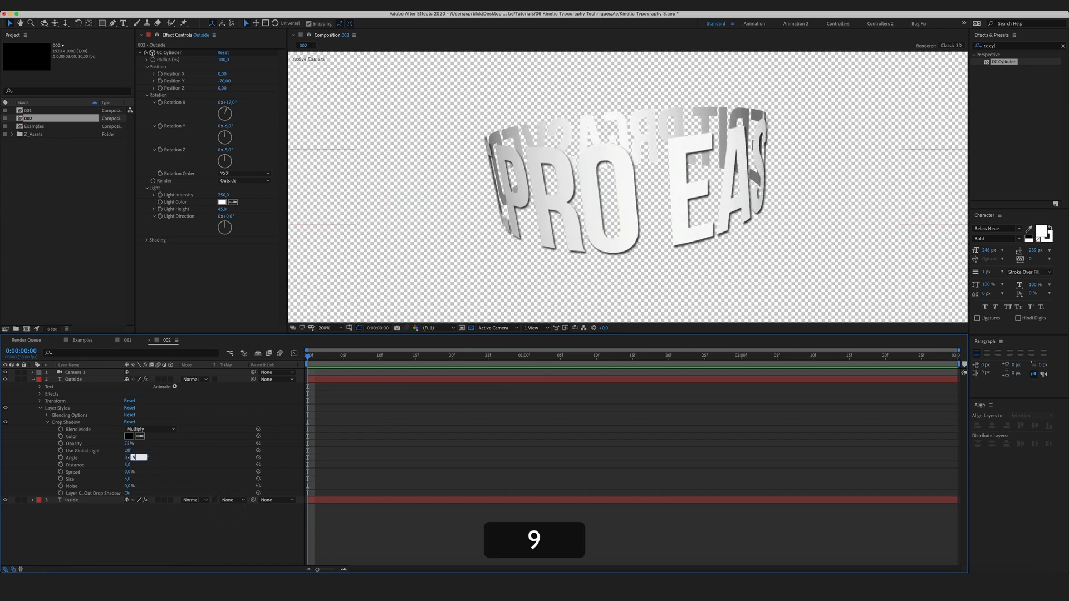
pyautogui.press('Return')
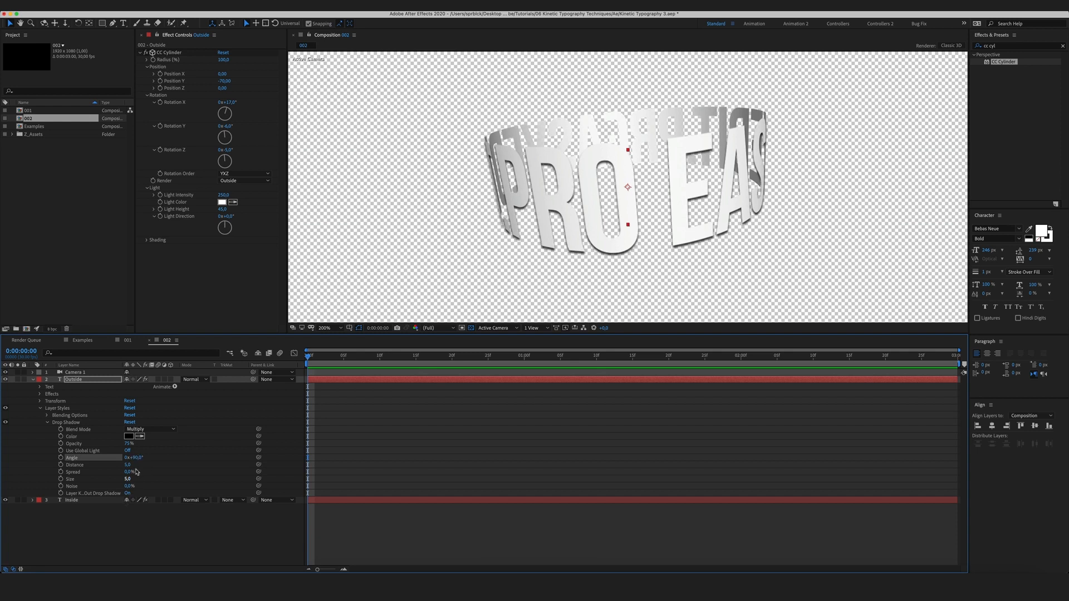
# Set the Outside layer's drop shadow Size to 37 and Distance to 0
pyautogui.moveTo(128, 481)
pyautogui.mouseDown()
pyautogui.moveTo(141, 479)
pyautogui.moveTo(116, 465)
pyautogui.mouseUp()
pyautogui.click(139, 478)
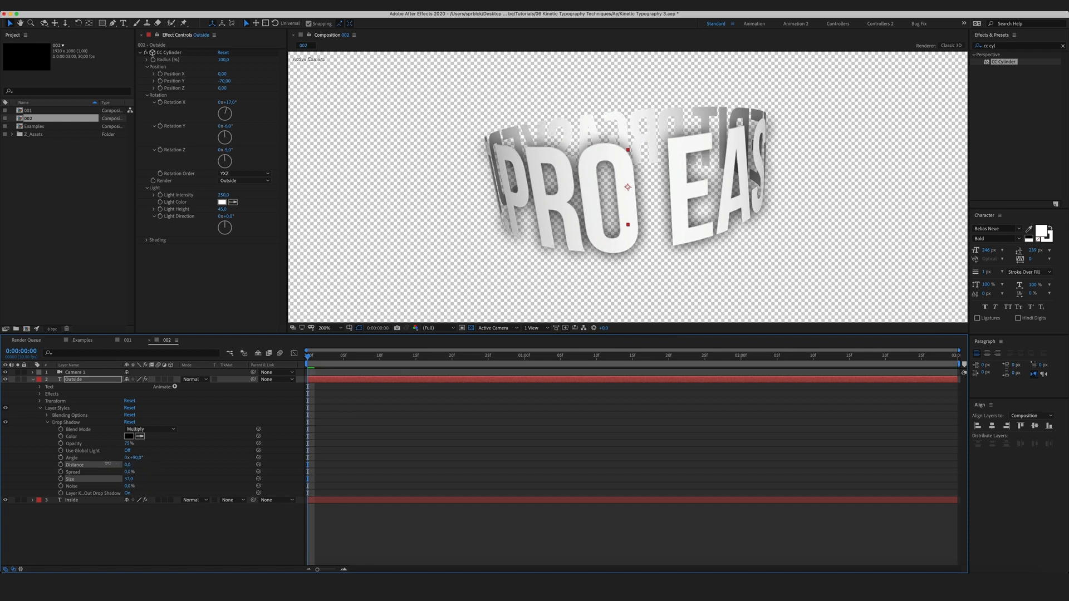
pyautogui.click(103, 463)
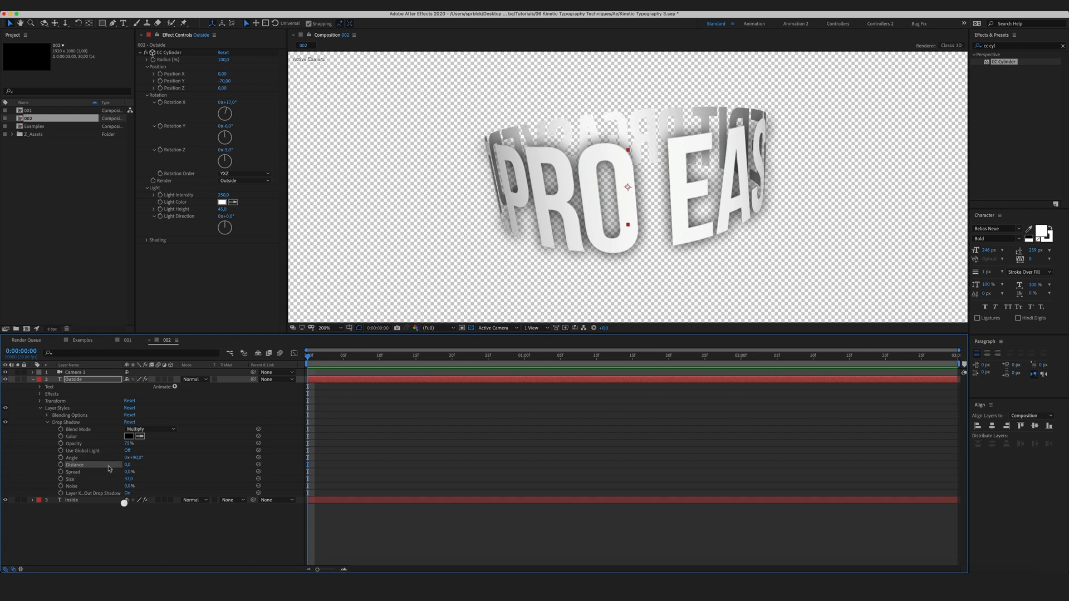
# Turn off the transparency grid in the composition view and collapse the Outside layer's properties
pyautogui.click(135, 530)
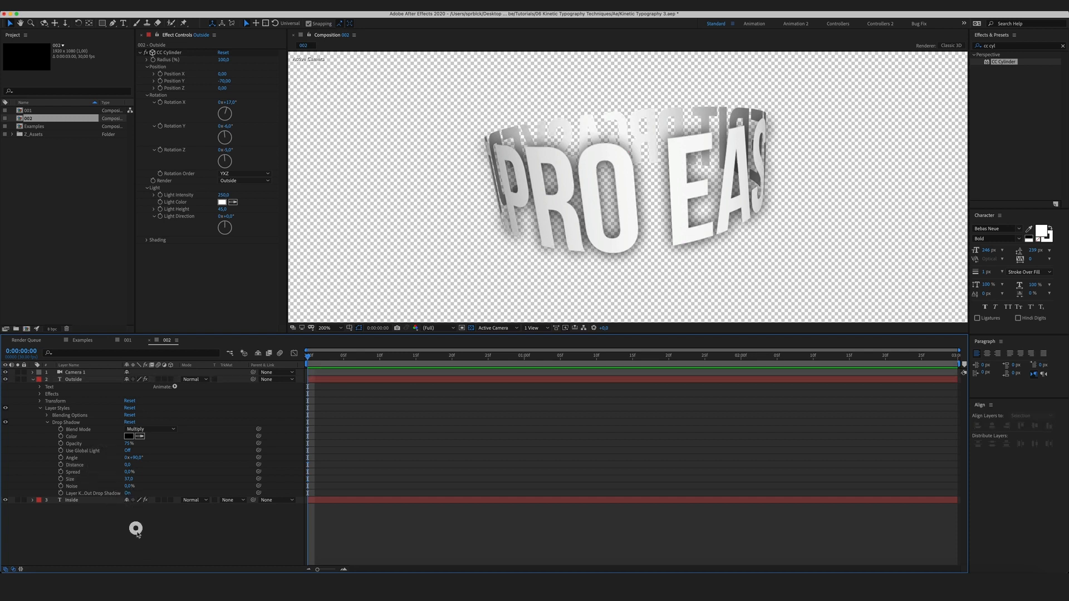
pyautogui.click(107, 509)
pyautogui.click(38, 411)
pyautogui.click(186, 483)
pyautogui.press(',')
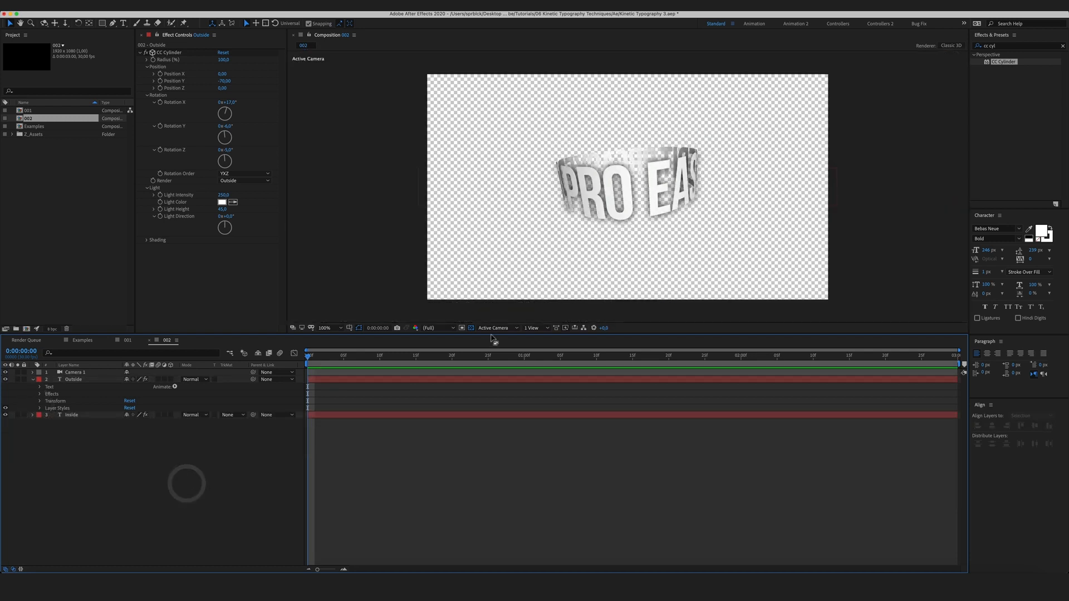
pyautogui.click(472, 329)
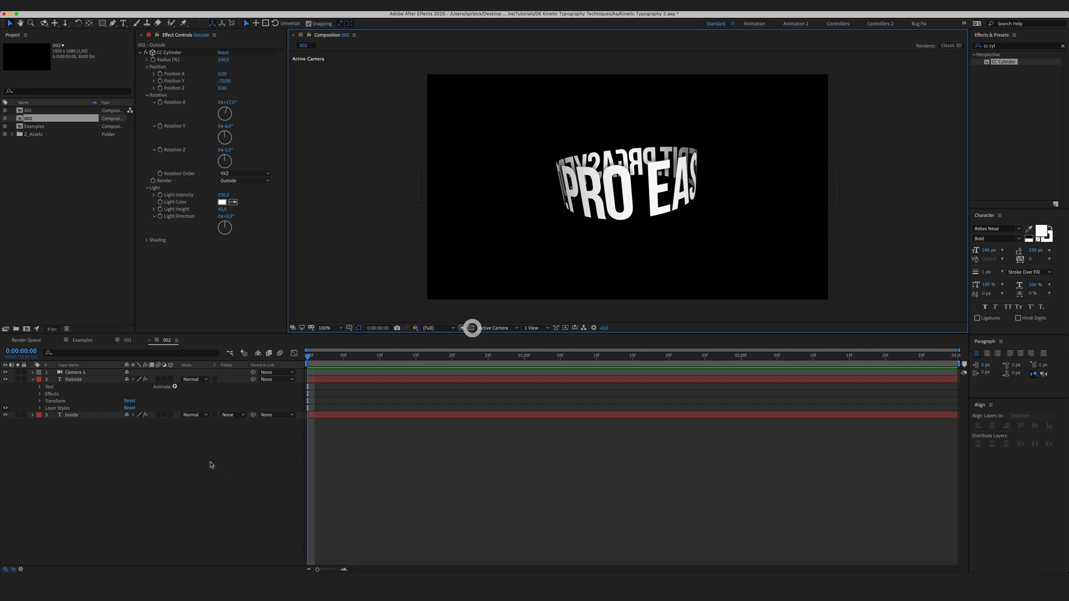
pyautogui.click(32, 379)
pyautogui.click(174, 476)
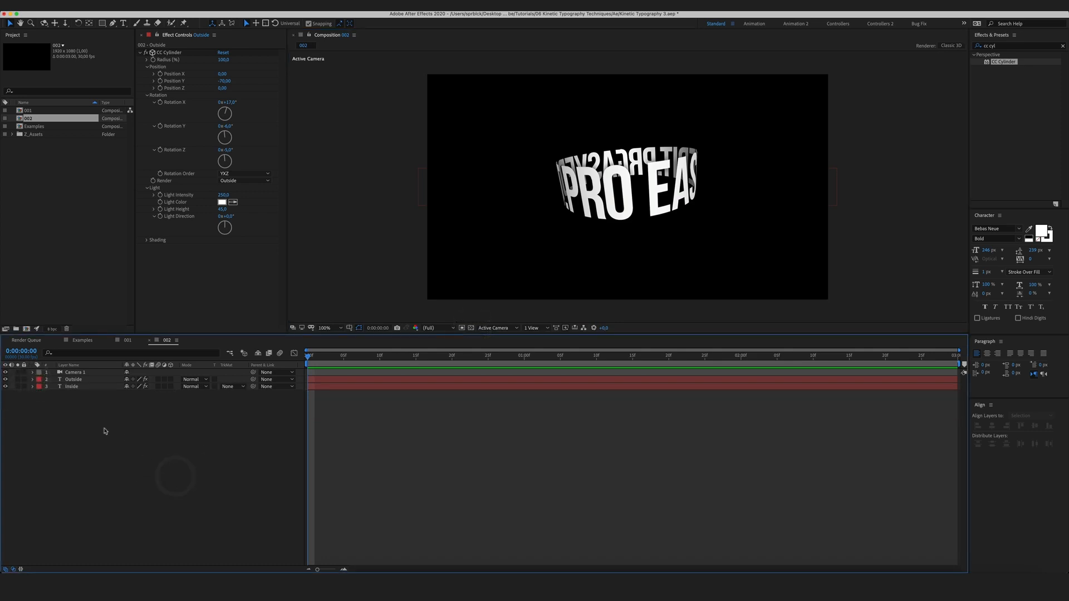
pyautogui.rightClick(115, 446)
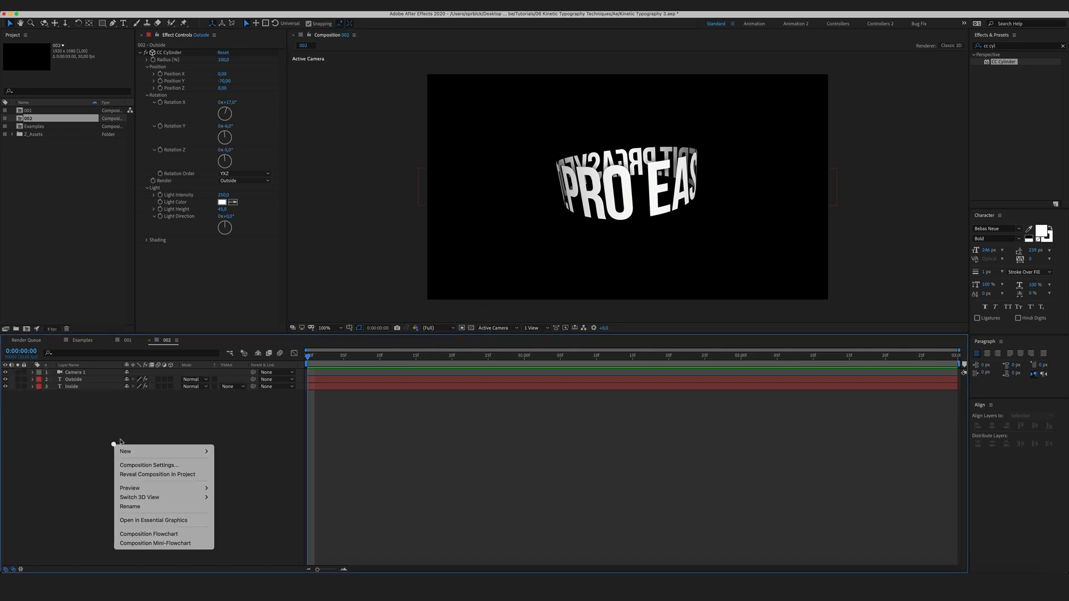
pyautogui.moveTo(167, 452)
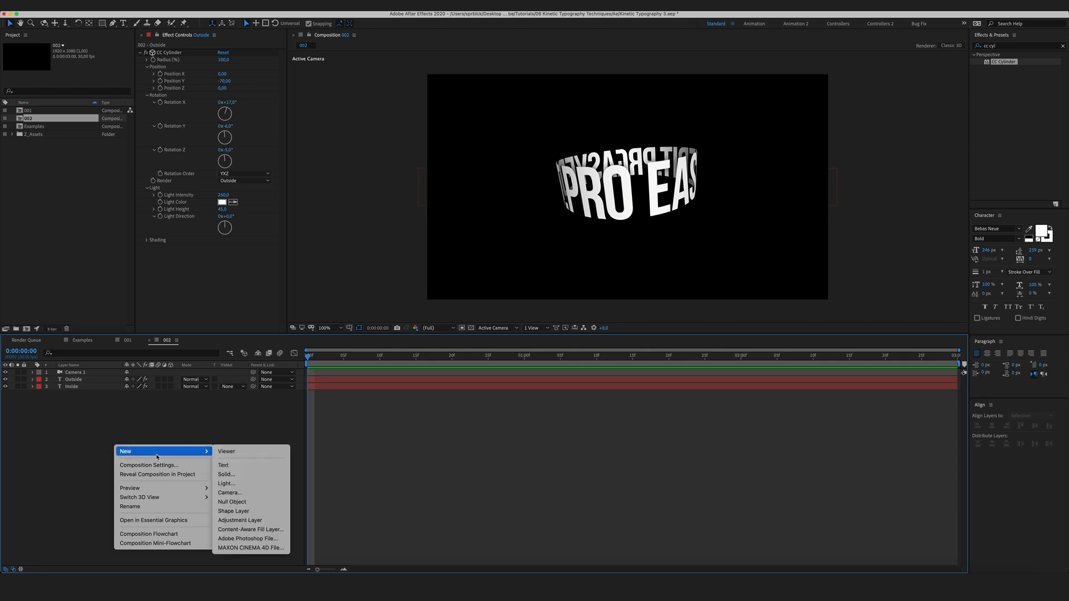
pyautogui.click(139, 431)
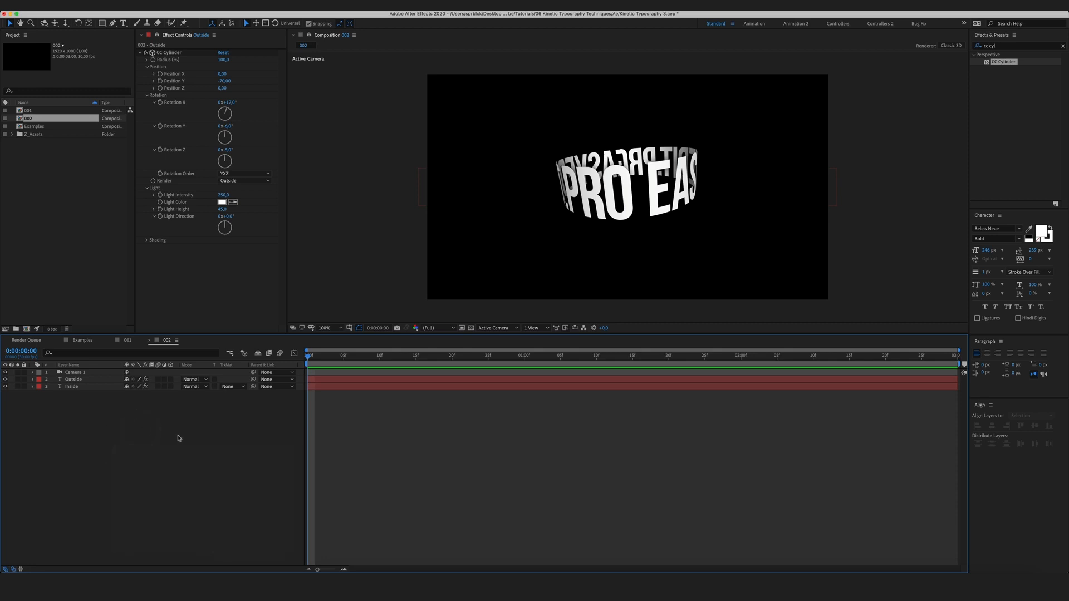
pyautogui.click(121, 432)
# Create a full-frame rectangle shape layer beneath the Outside and Inside text layers and collapse its properties
pyautogui.click(100, 24)
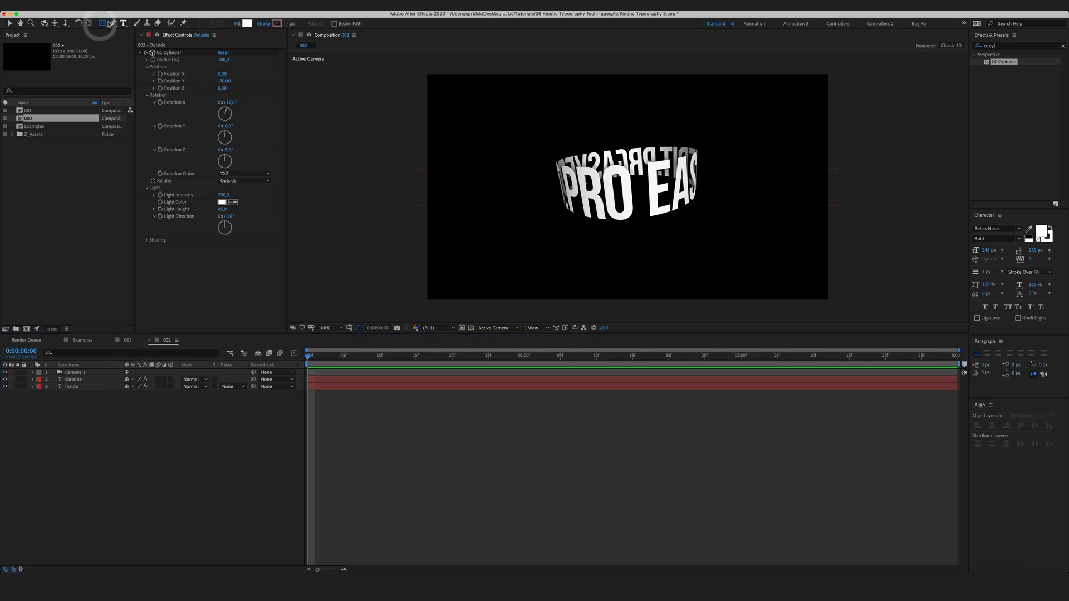
pyautogui.doubleClick(102, 24)
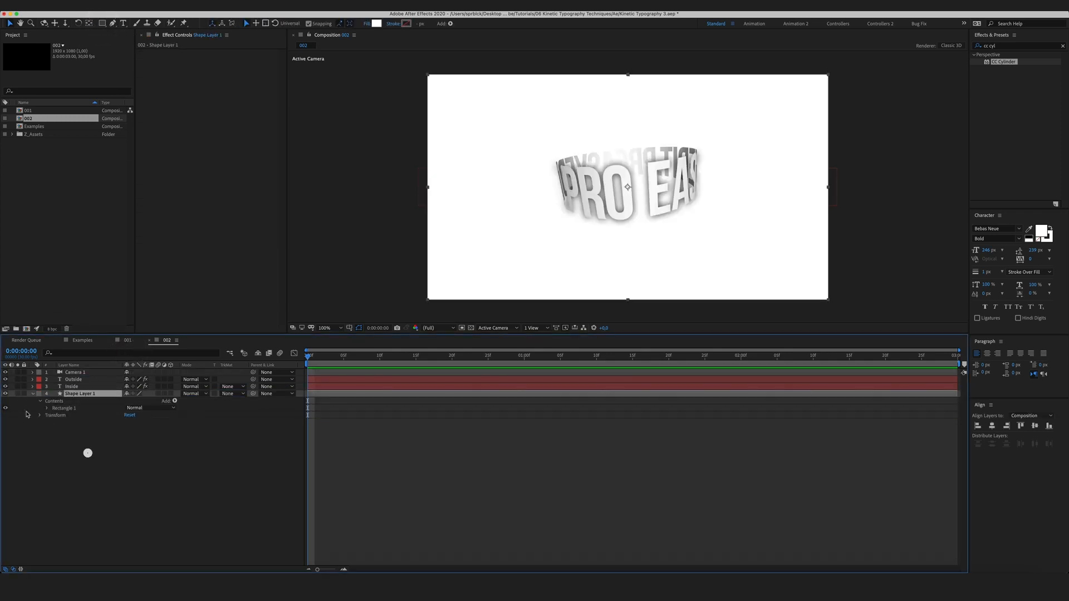
pyautogui.click(87, 453)
pyautogui.click(33, 394)
pyautogui.click(131, 440)
# Set the new shape layer's fill color to purple, 7C00FF
pyautogui.click(95, 394)
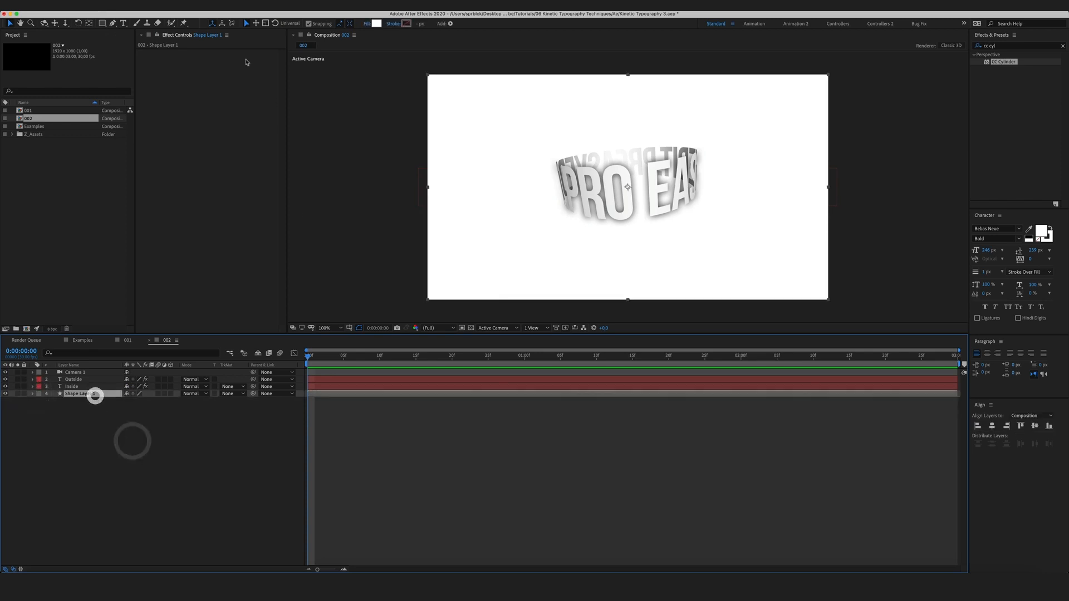
pyautogui.click(377, 24)
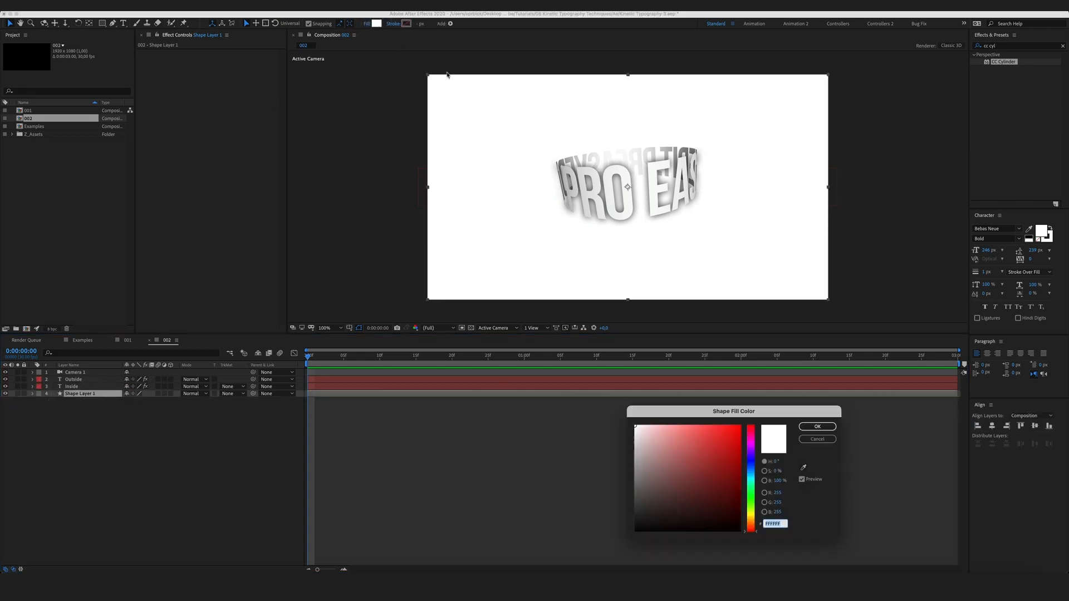
pyautogui.moveTo(750, 467); pyautogui.dragTo(753, 452)
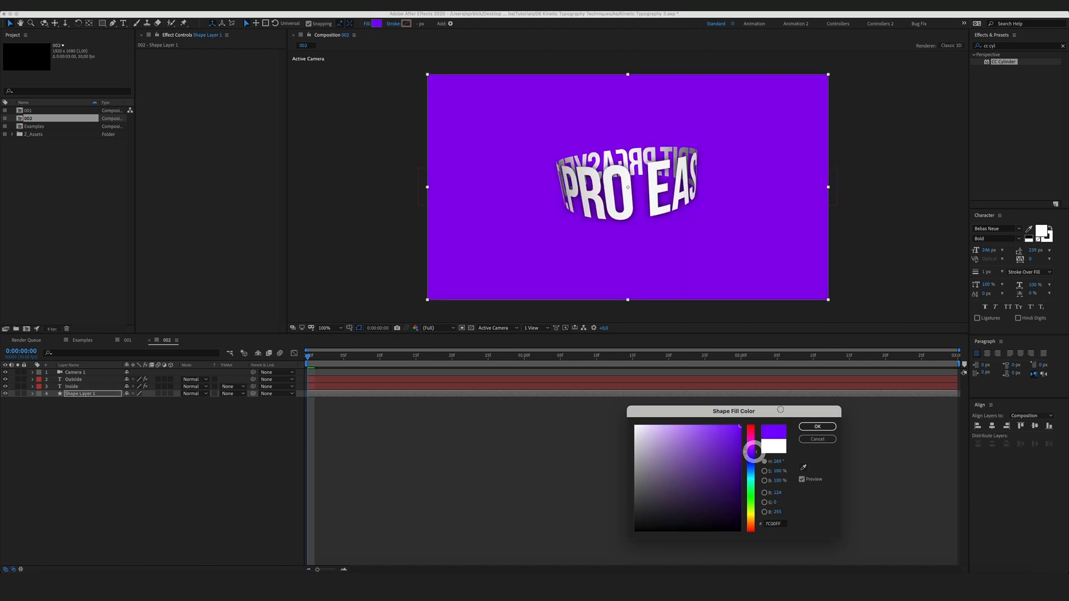
pyautogui.click(818, 427)
# Rename the purple shape layer as BG
pyautogui.click(90, 396)
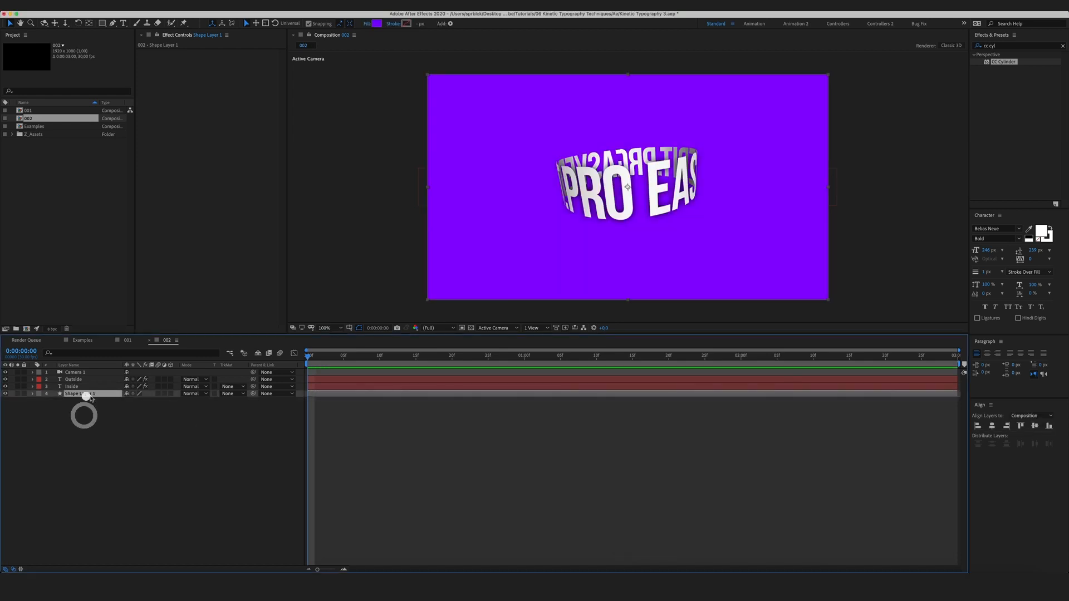
pyautogui.press('Return')
pyautogui.write('BG')
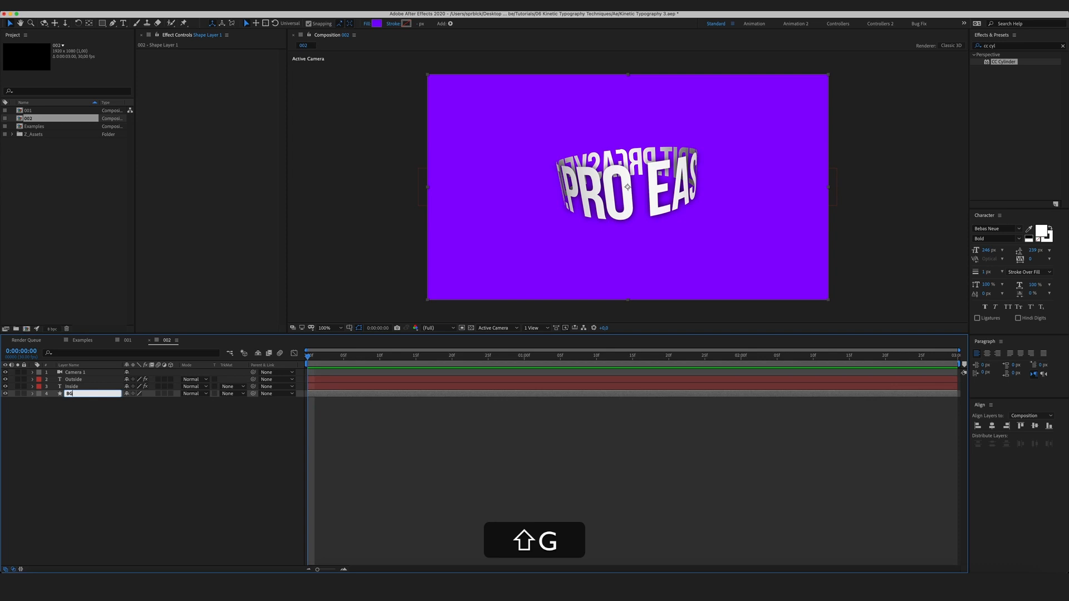
pyautogui.press('Return')
pyautogui.click(114, 457)
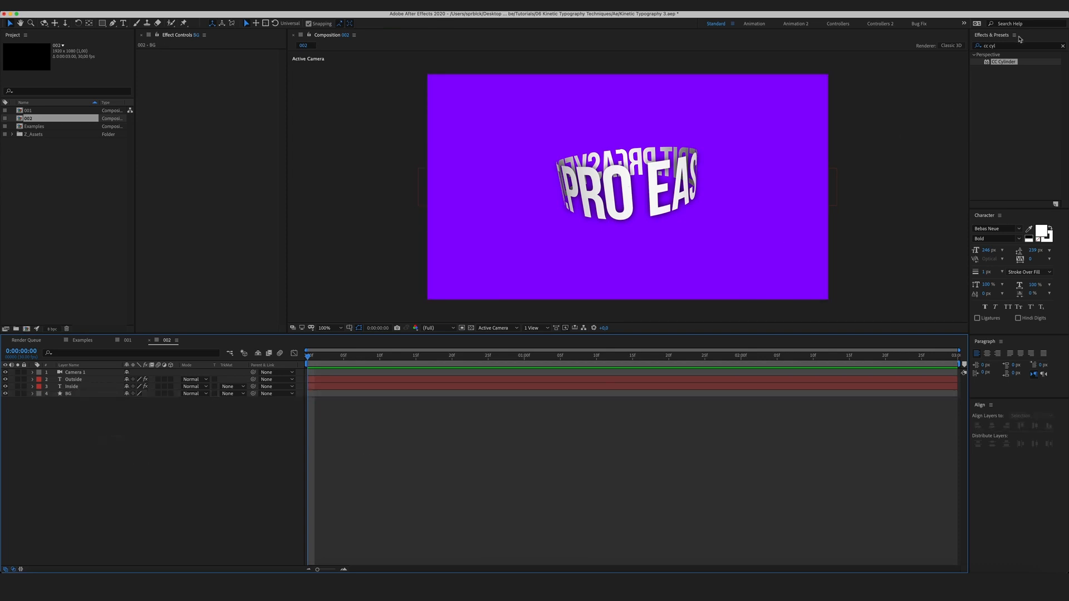
# Apply the Tint effect to the Outside layer and sample the purple background as its Map Black To color
pyautogui.moveTo(1012, 45); pyautogui.dragTo(898, 45)
pyautogui.write('tint')
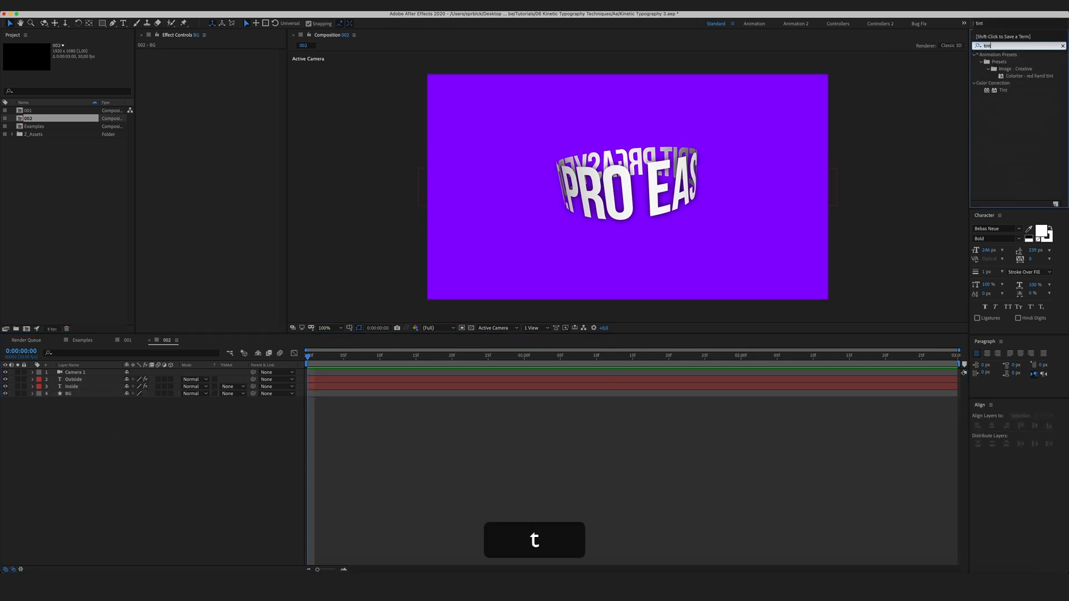
pyautogui.moveTo(1003, 90); pyautogui.dragTo(85, 380)
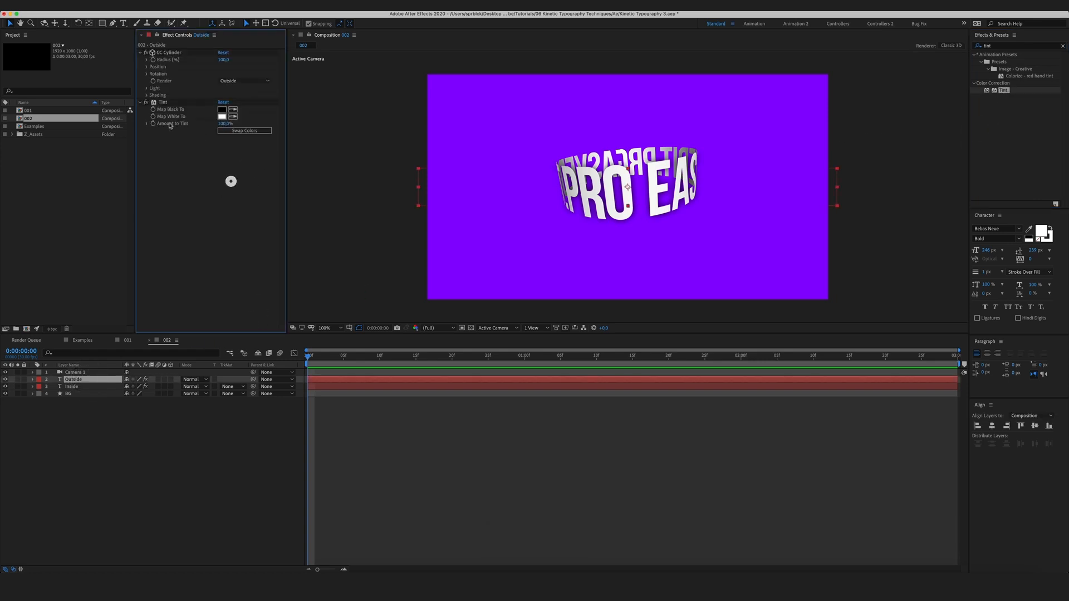
pyautogui.click(231, 181)
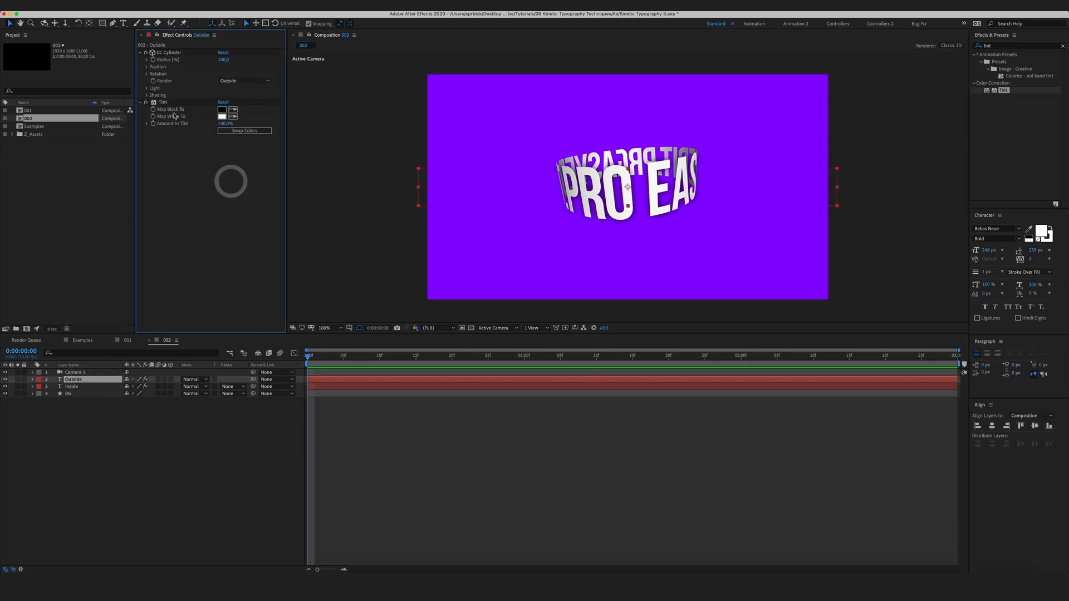
pyautogui.click(465, 130)
pyautogui.click(156, 444)
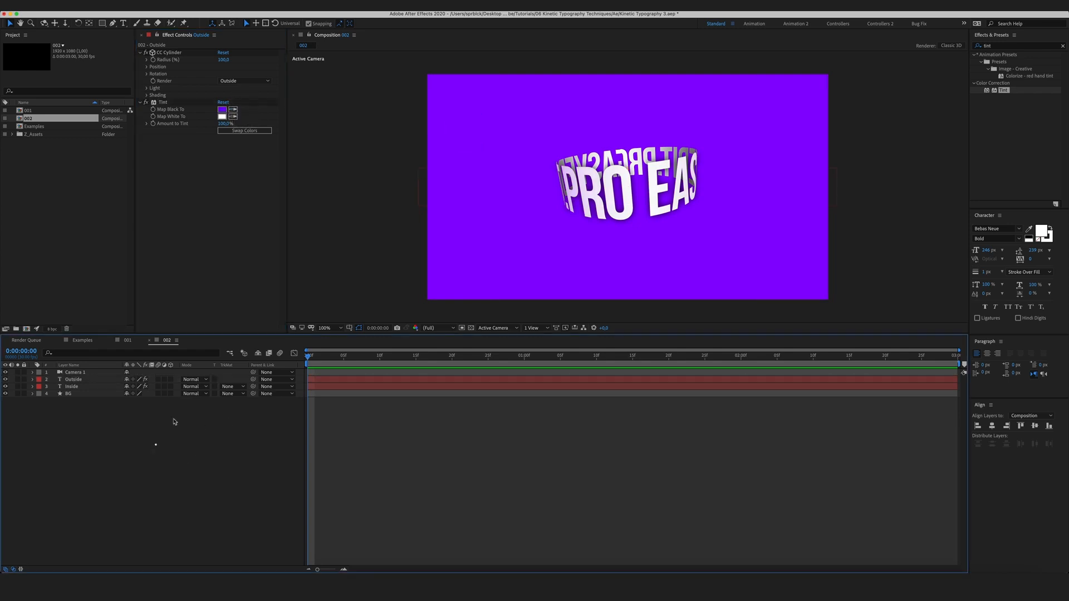
# Copy the Tint effect from the Outside layer to the Inside layer
pyautogui.click(163, 102)
pyautogui.press('super+c')
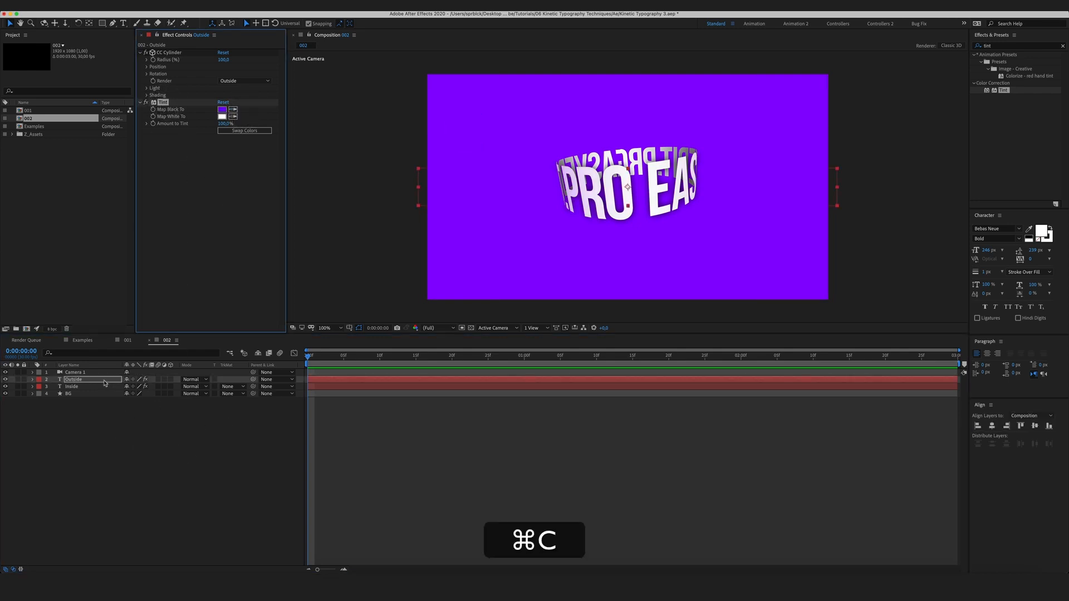
pyautogui.click(93, 388)
pyautogui.press('super+v')
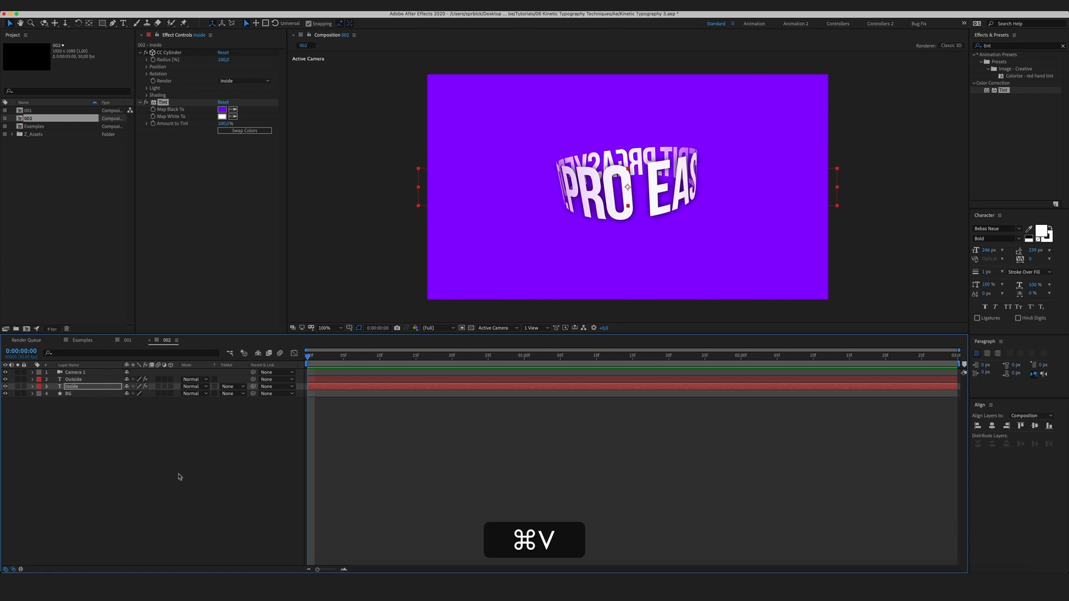
pyautogui.click(159, 470)
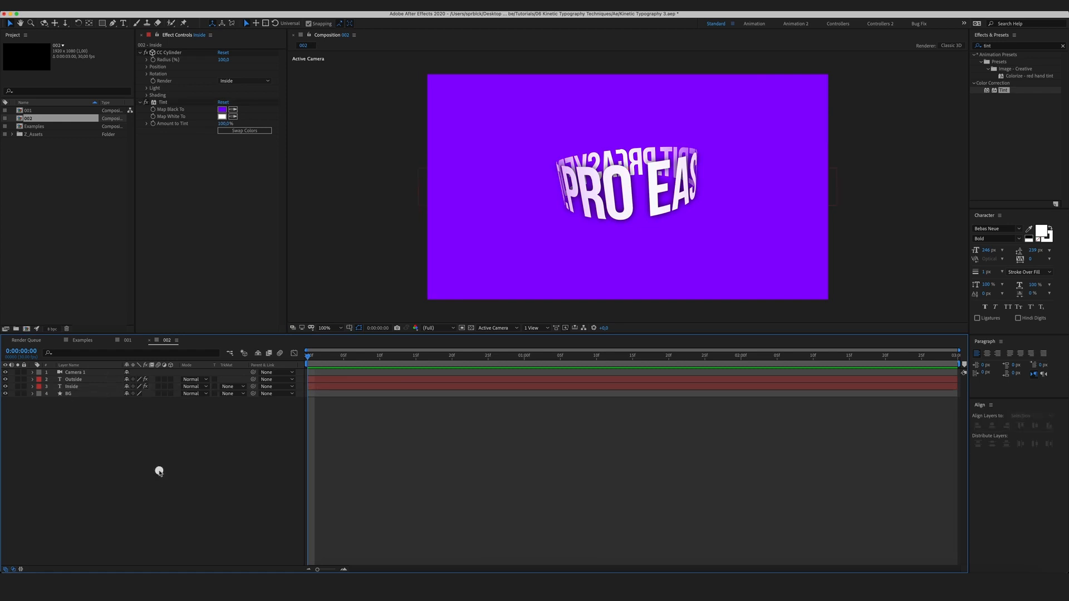
# Expand the Outside layer's Drop Shadow settings and sample the purple background as the shadow color
pyautogui.click(75, 390)
pyautogui.click(33, 379)
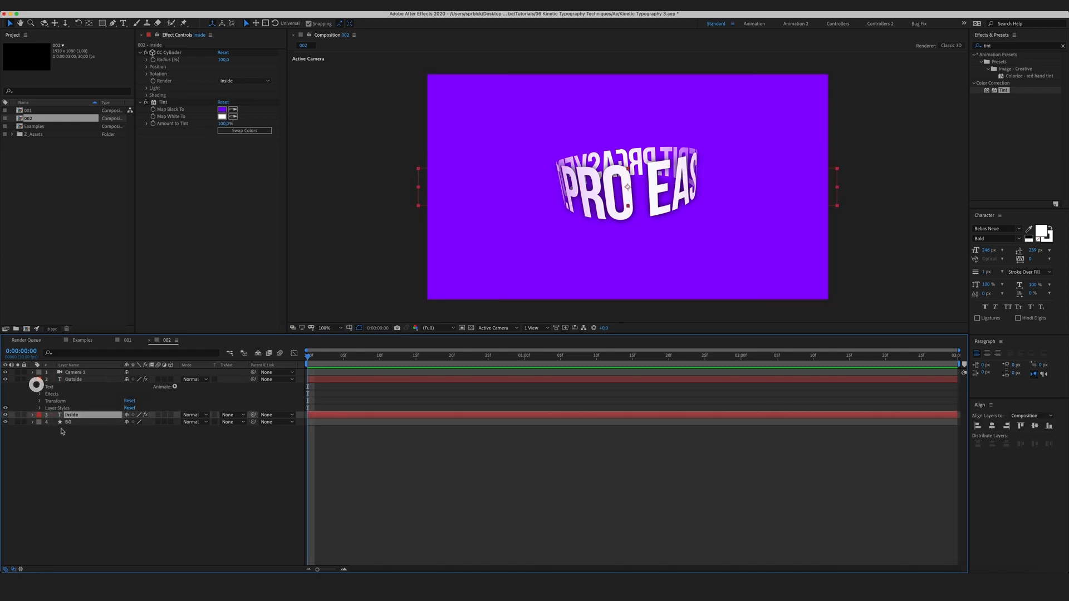
pyautogui.click(39, 408)
pyautogui.click(135, 539)
pyautogui.click(76, 435)
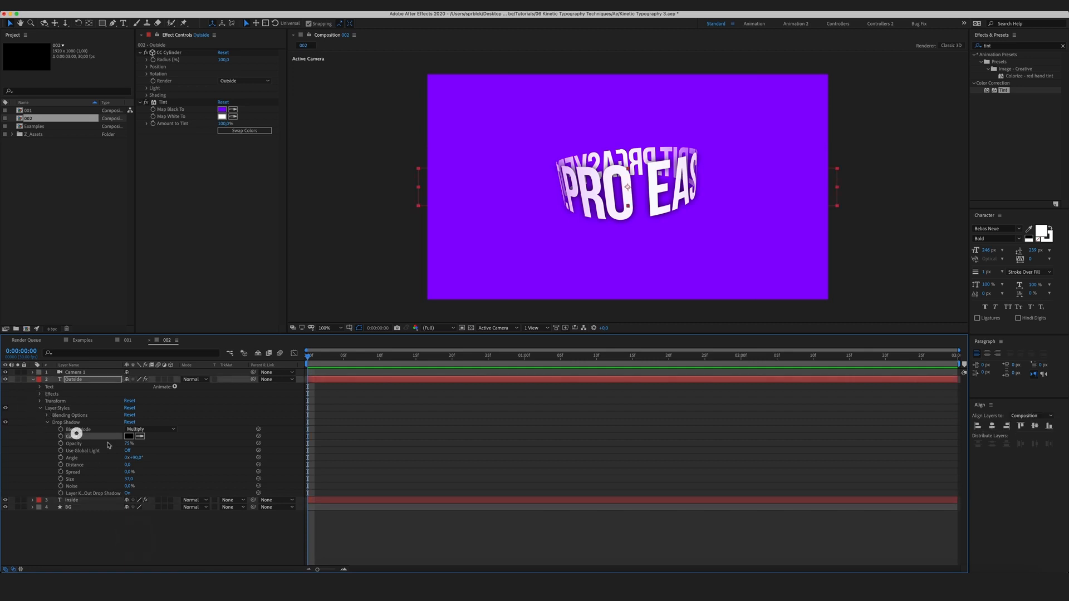
pyautogui.click(478, 239)
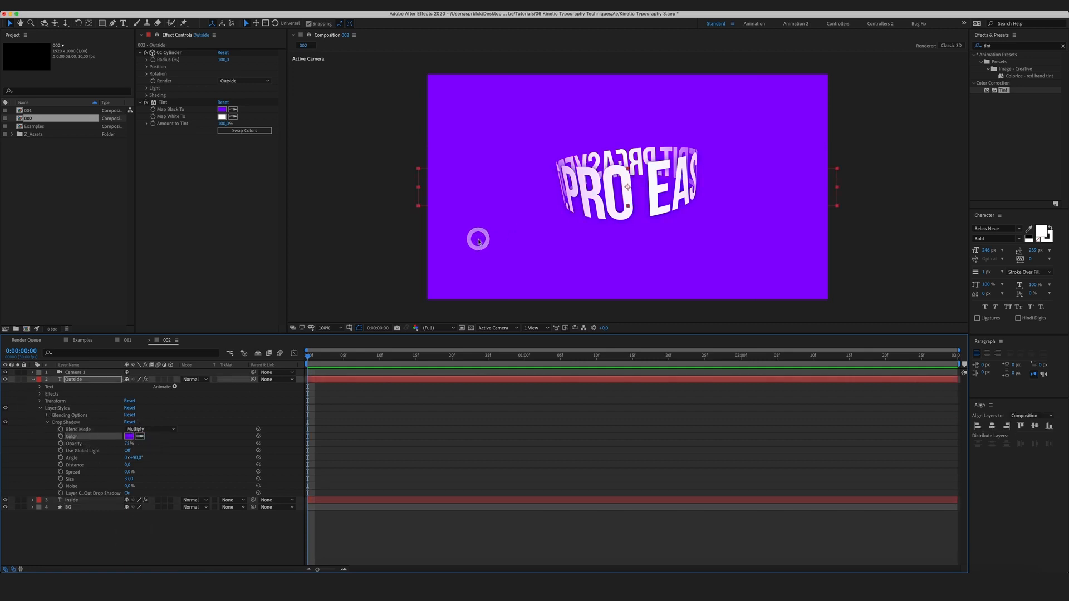
# Set the Outside layer's drop shadow Blend Mode to Normal and collapse the layer
pyautogui.click(156, 523)
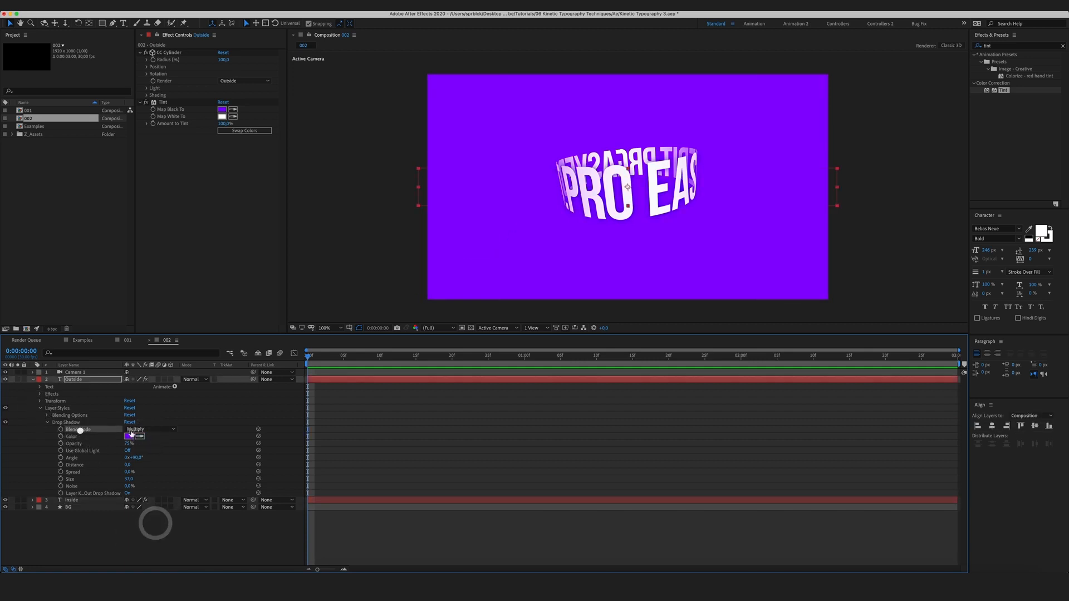
pyautogui.click(79, 430)
pyautogui.click(167, 429)
pyautogui.click(160, 301)
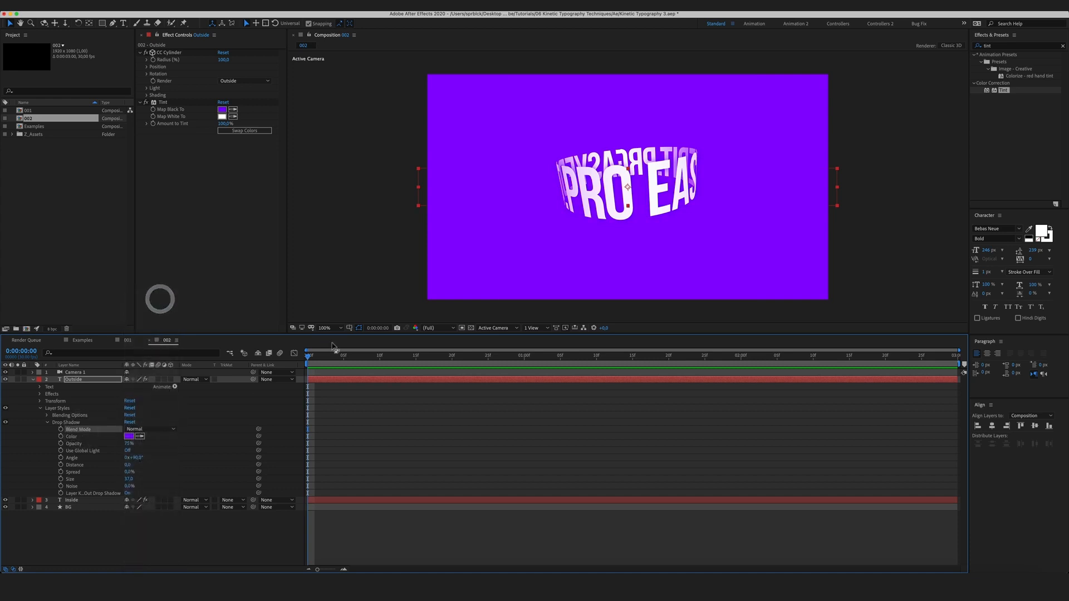
pyautogui.click(198, 544)
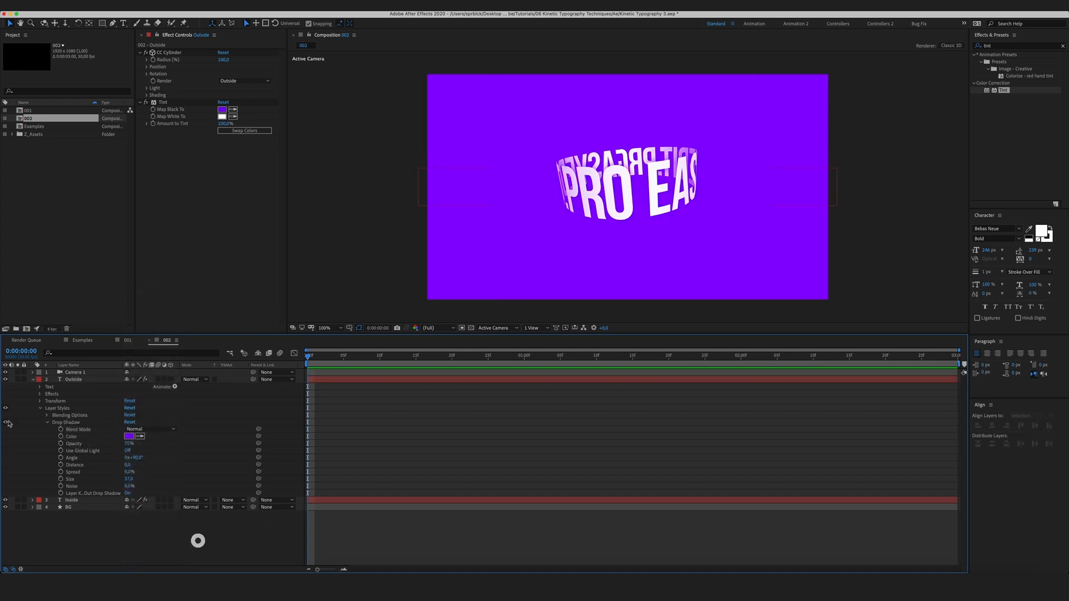
pyautogui.click(33, 379)
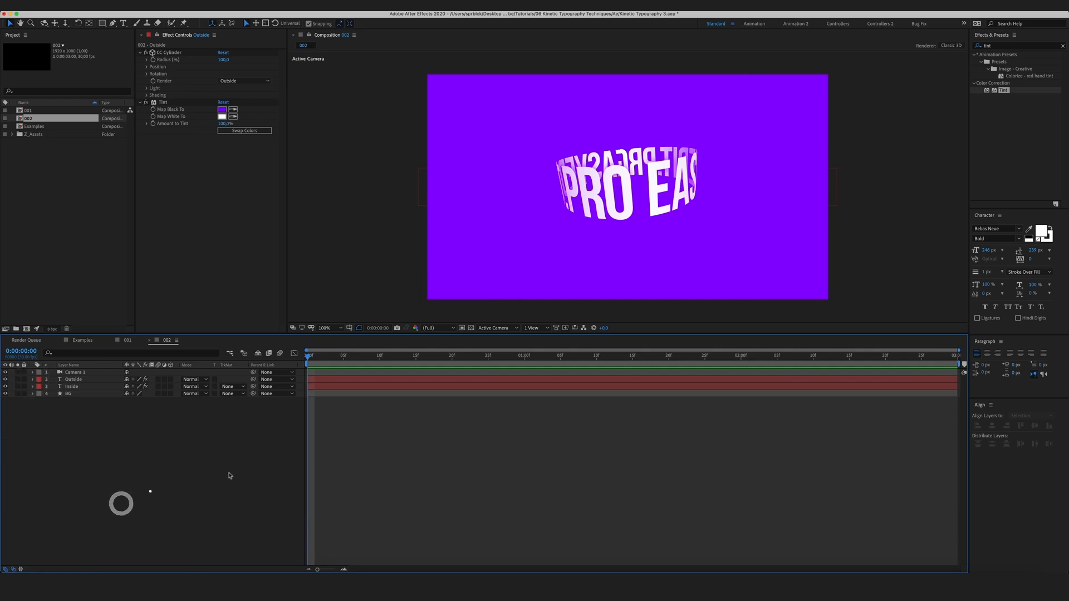
pyautogui.click(153, 483)
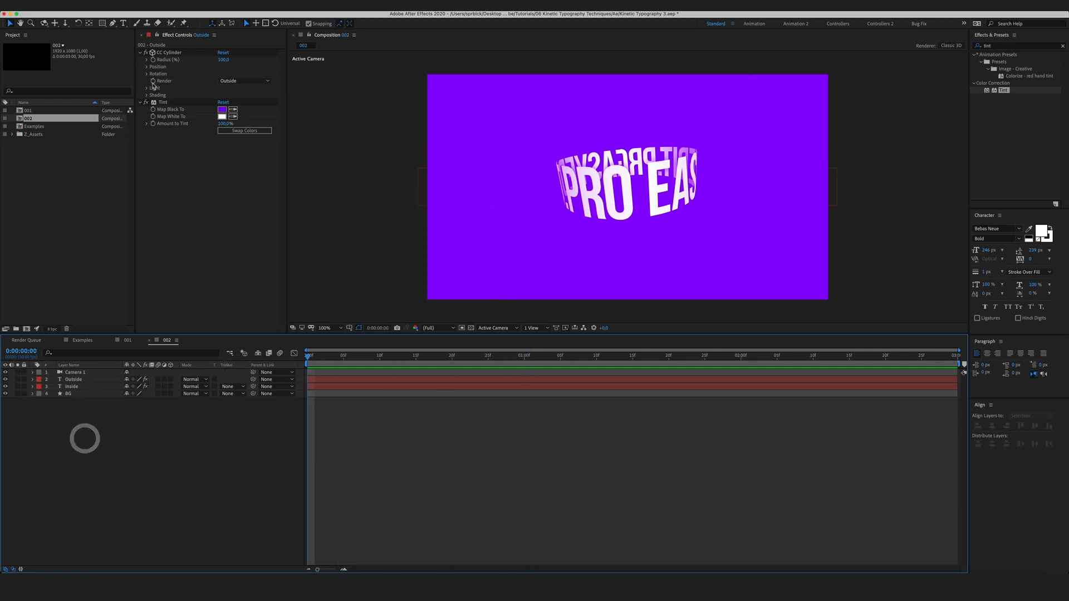
# Add the expression time*30 to the CC Cylinder Rotation Y of the Inside layer
pyautogui.click(155, 109)
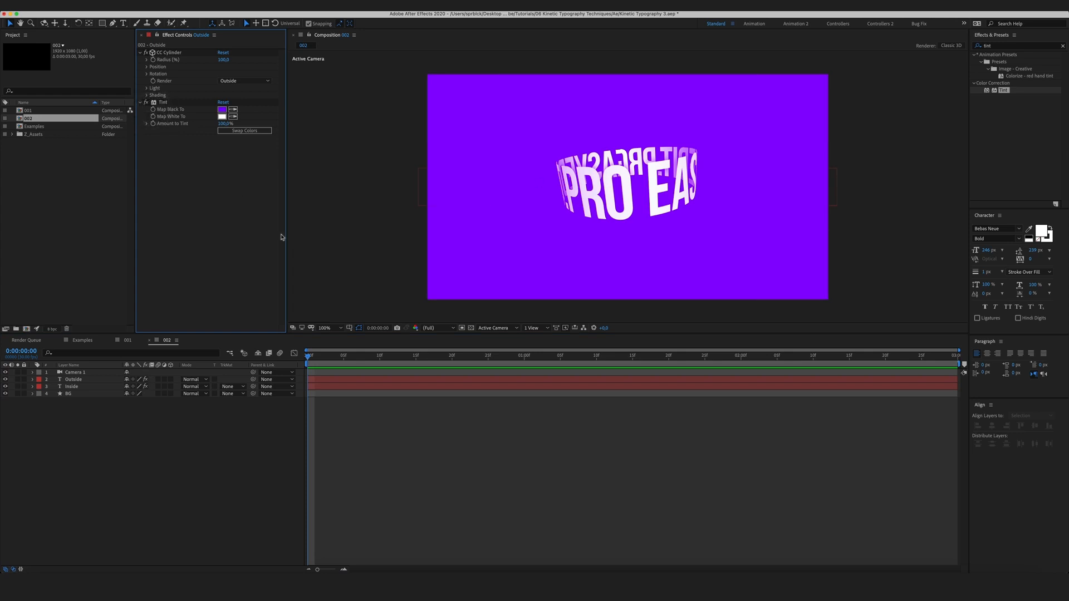
pyautogui.click(147, 74)
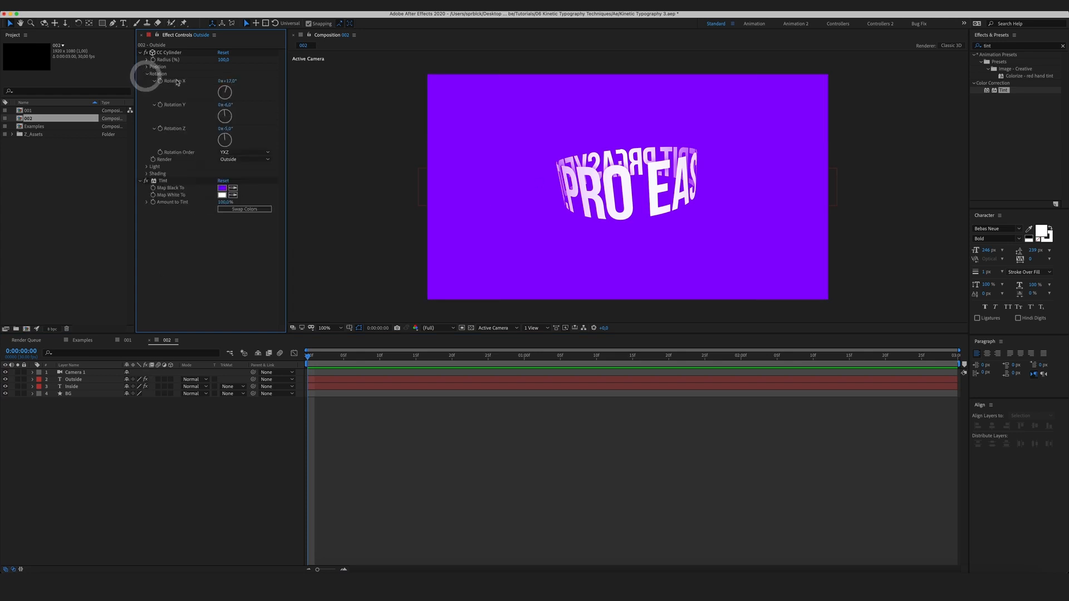
pyautogui.click(80, 387)
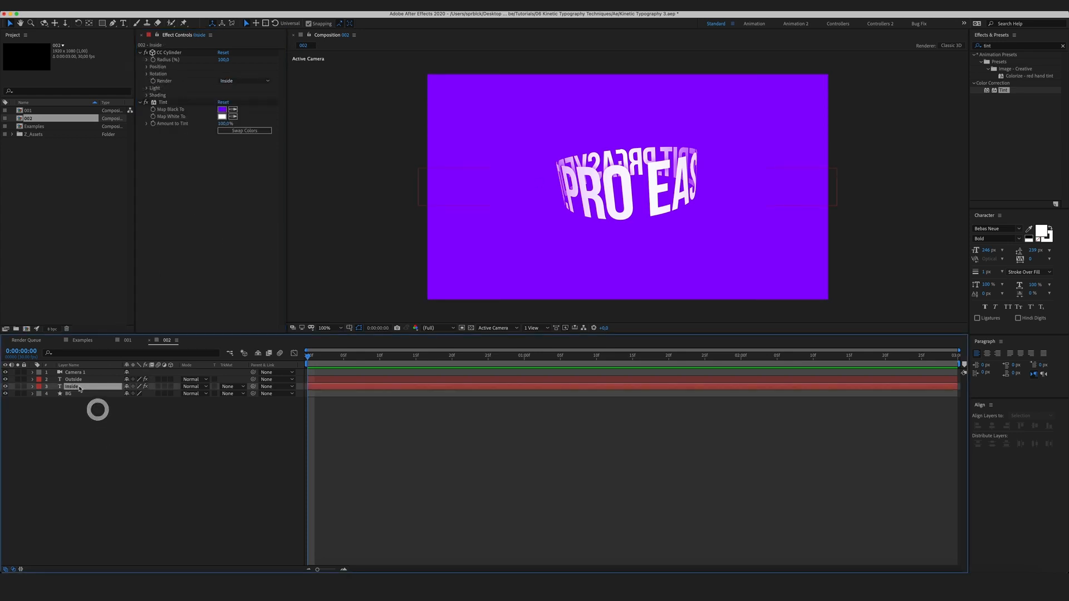
pyautogui.click(147, 73)
pyautogui.click(210, 267)
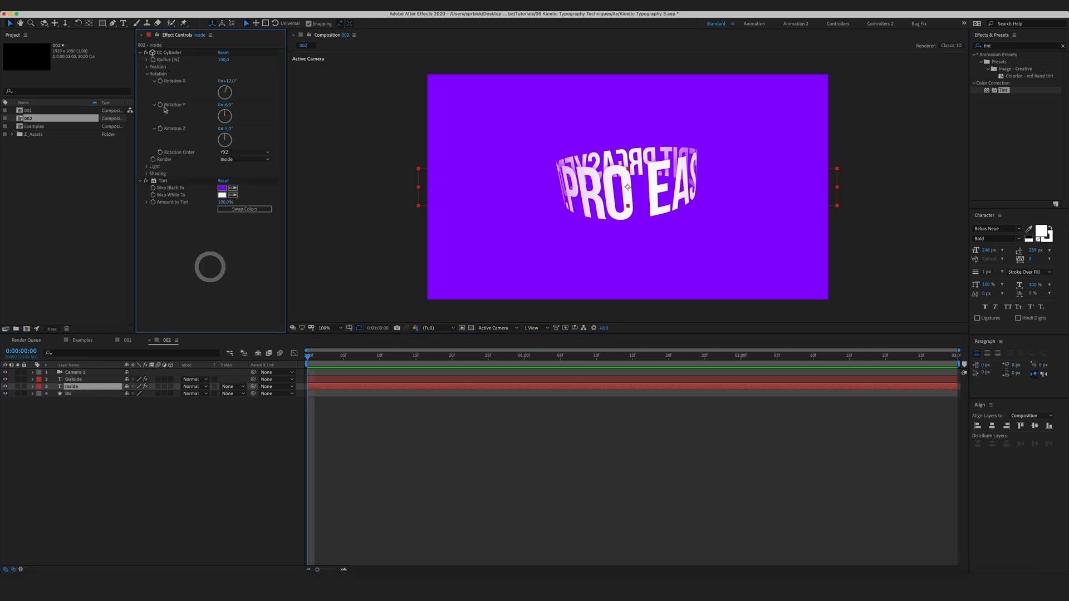
pyautogui.press('alt')
pyautogui.keyDown('alt'); pyautogui.click(160, 104); pyautogui.keyUp('alt')
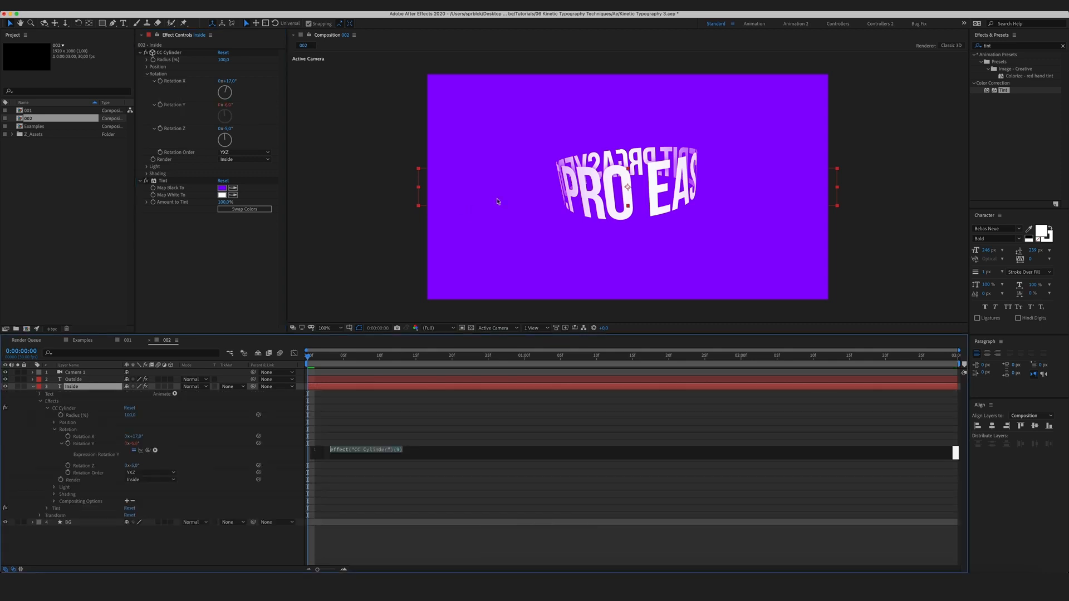
pyautogui.write('time*30')
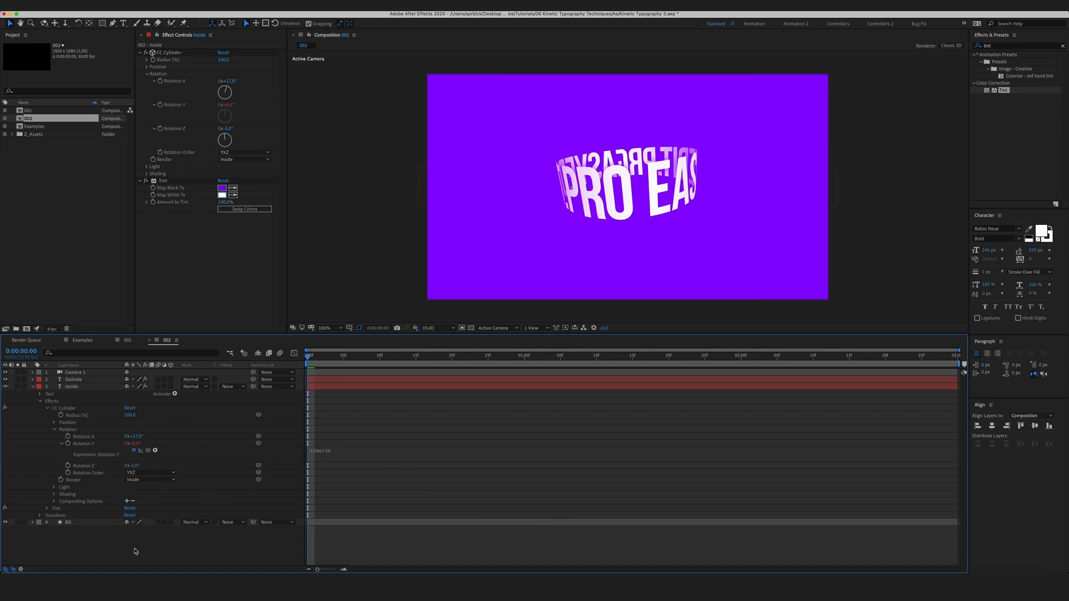
pyautogui.click(133, 549)
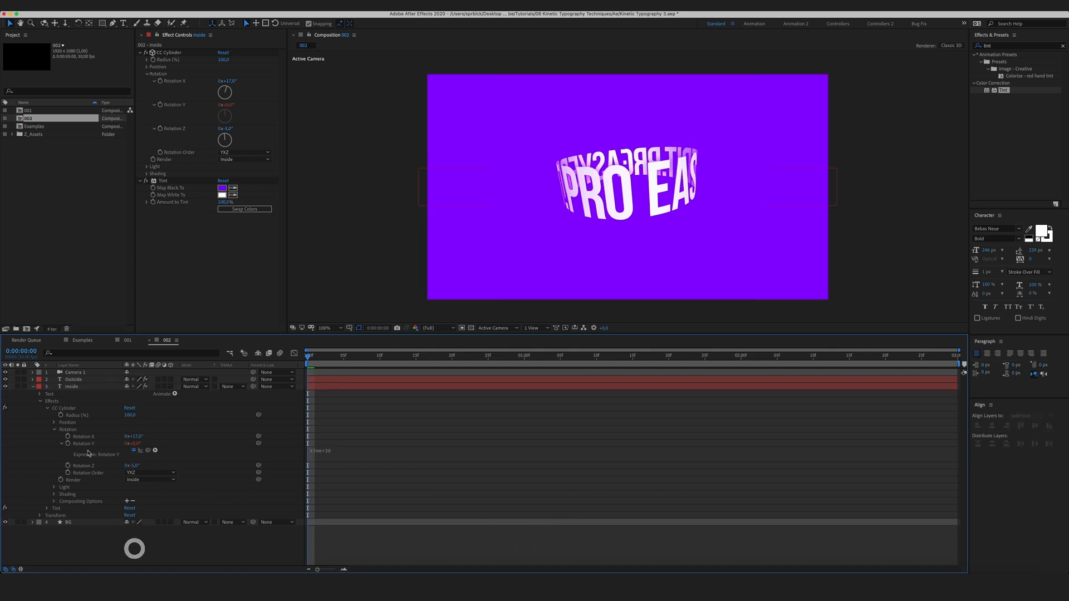
# Copy the time*30 expression from the Inside layer's Rotation Y to the Outside layer's Rotation Y and preview the spin
pyautogui.click(341, 450)
pyautogui.press('super+c')
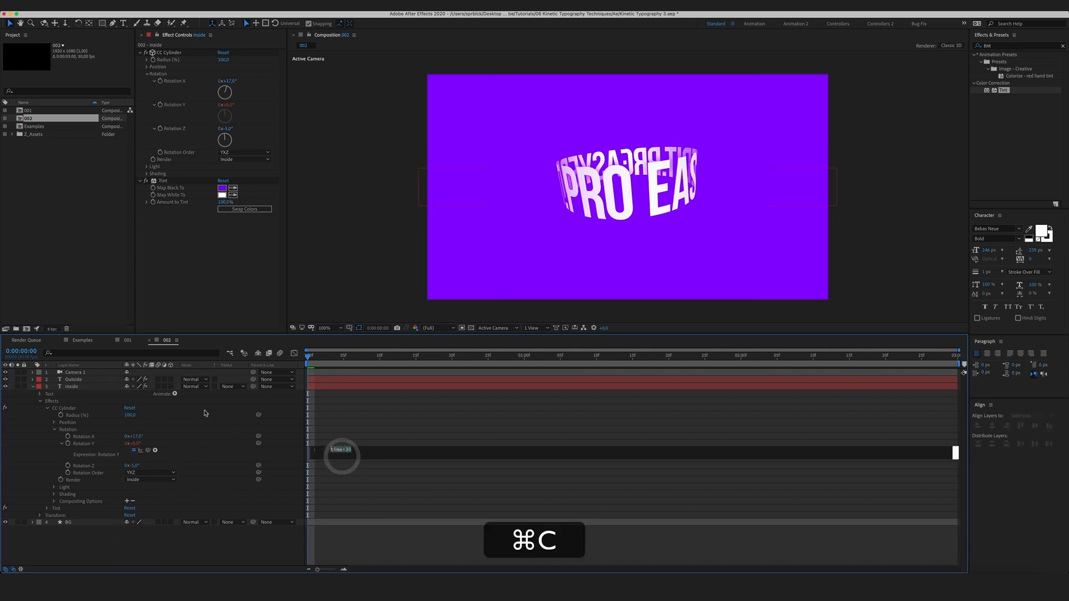
pyautogui.click(77, 380)
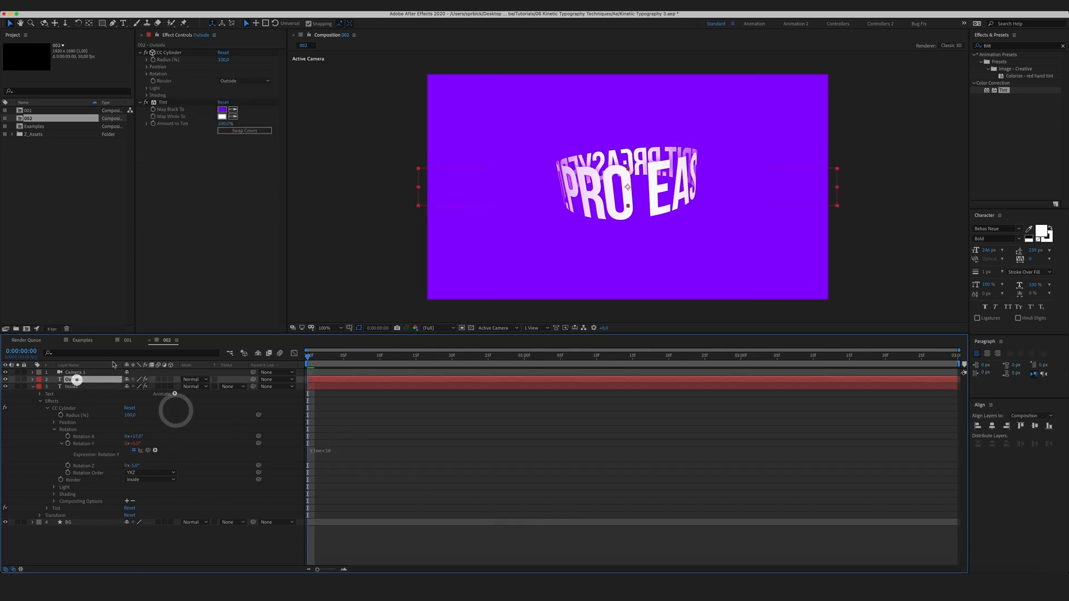
pyautogui.click(146, 73)
pyautogui.keyDown('alt'); pyautogui.click(160, 105); pyautogui.keyUp('alt')
pyautogui.press('alt+super+v')
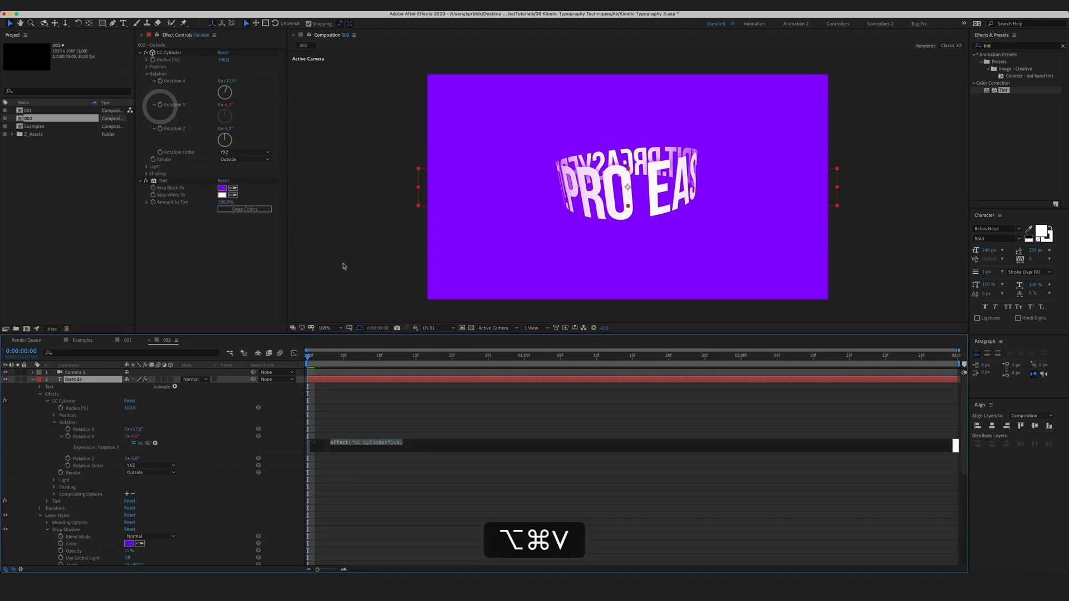
pyautogui.press('super+v')
pyautogui.click(341, 393)
pyautogui.click(329, 359)
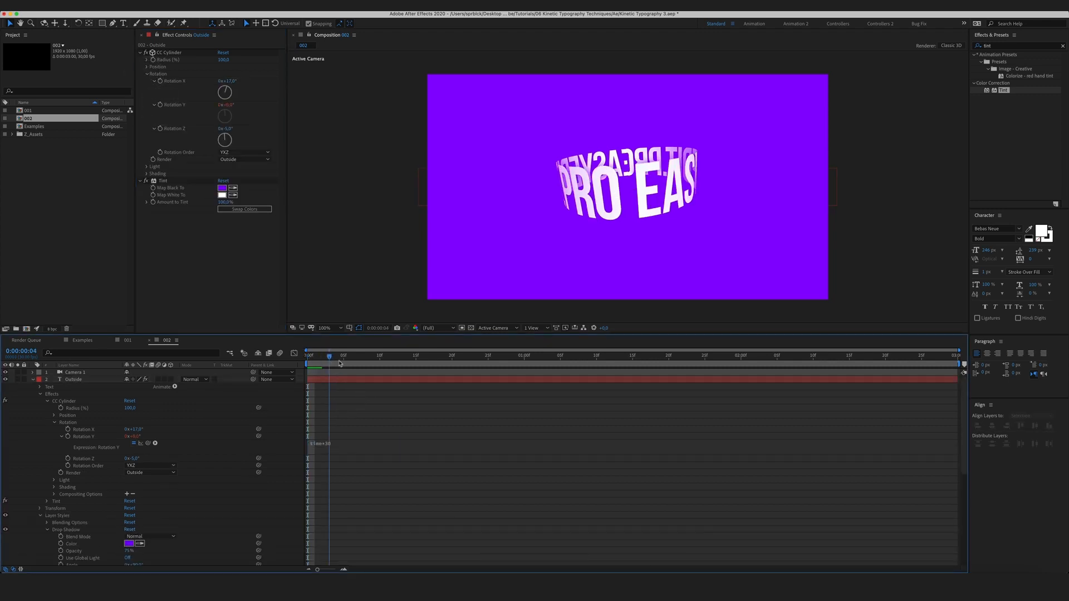
pyautogui.press('space')
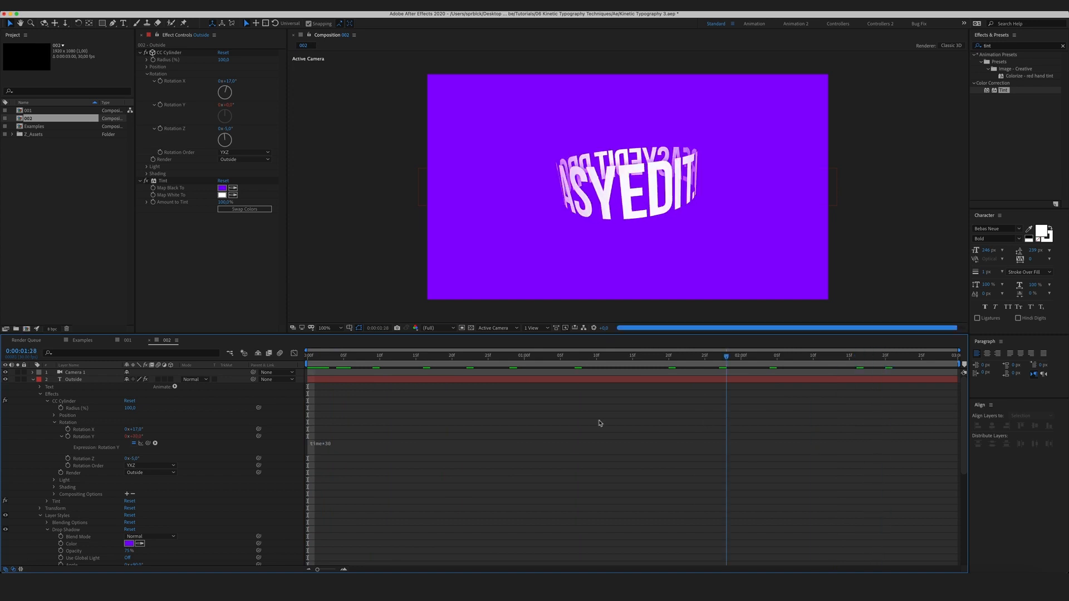
# Replace the Inside layer's Rotation Y expression with a link to the Outside layer's CC Cylinder Rotation Y
pyautogui.scroll(-6, 442, 427)
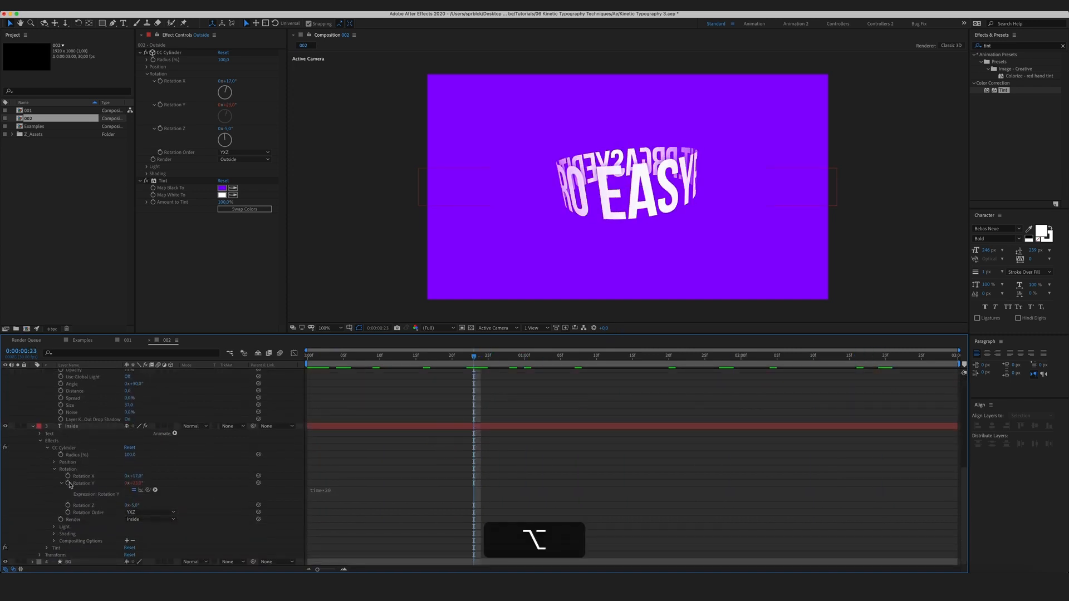
pyautogui.keyDown('alt'); pyautogui.click(68, 484); pyautogui.keyUp('alt')
pyautogui.keyDown('alt'); pyautogui.click(68, 499); pyautogui.keyUp('alt')
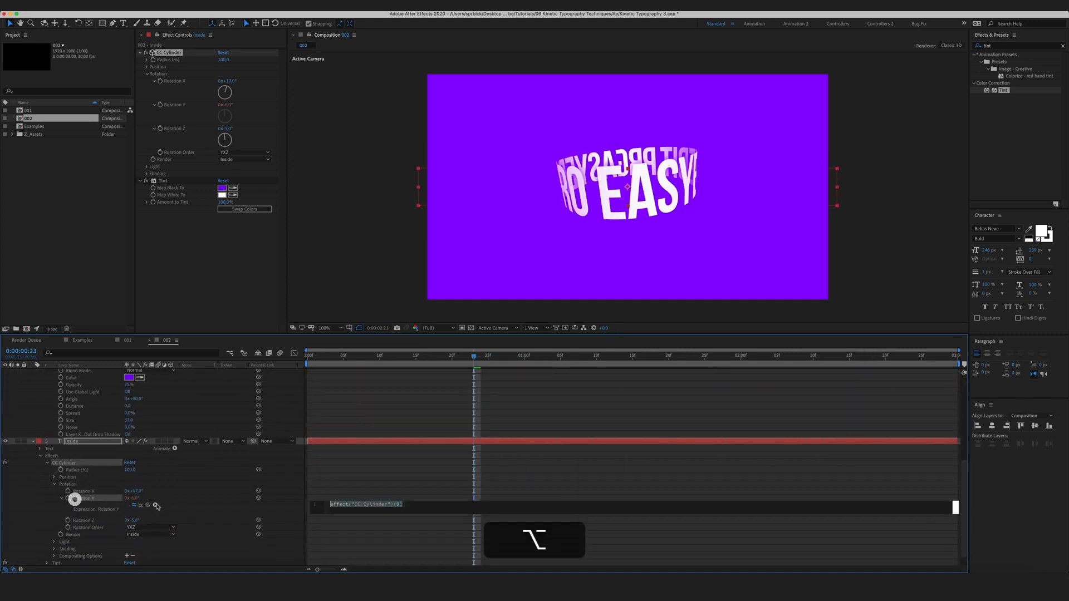
pyautogui.moveTo(148, 504); pyautogui.dragTo(92, 439)
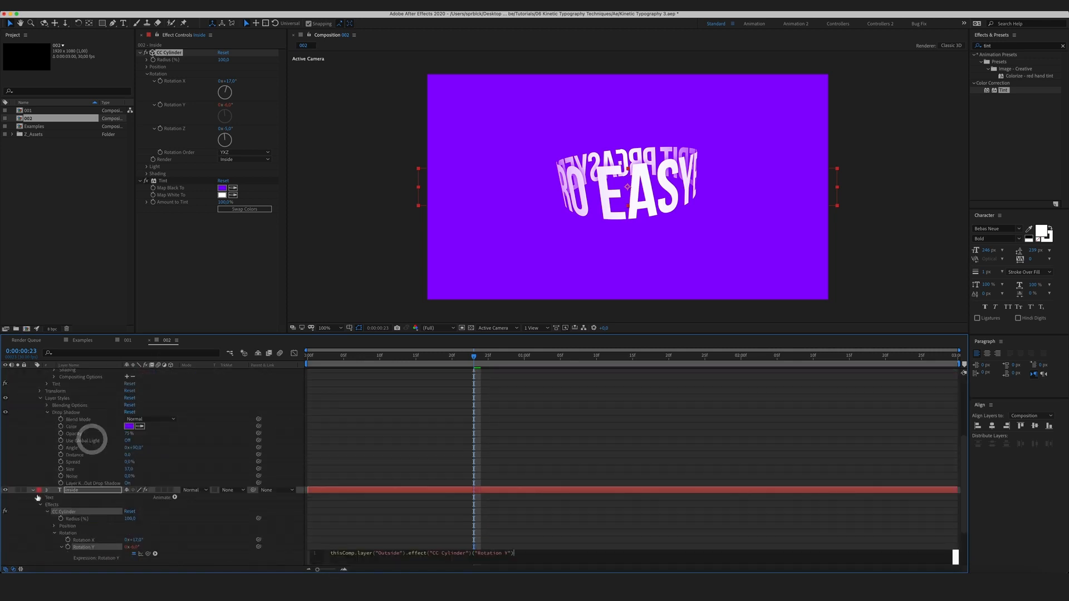
pyautogui.click(40, 400)
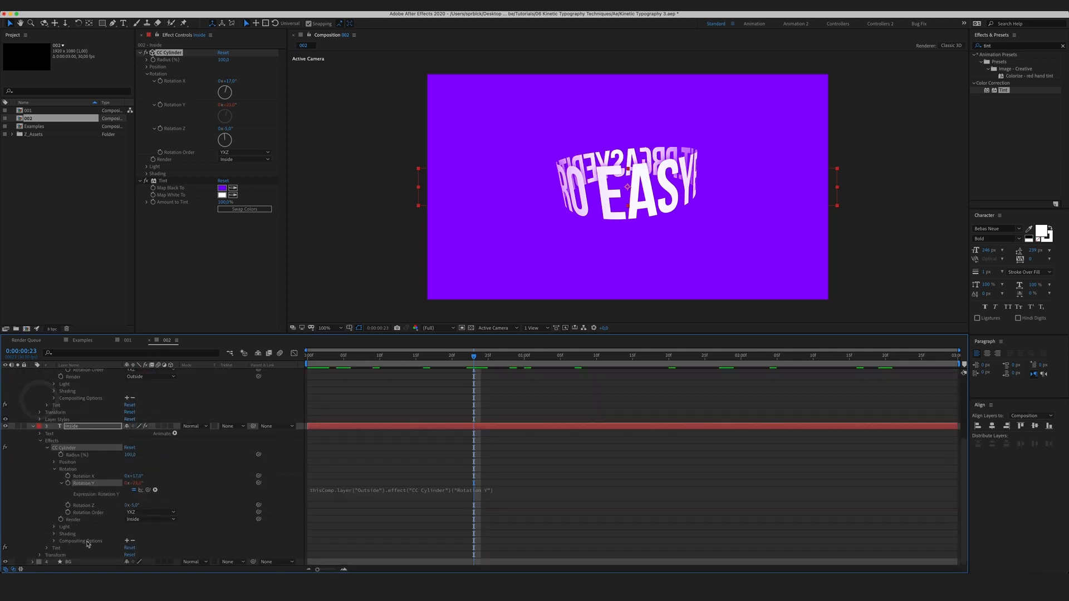
# Link the Inside layer's Rotation X and Rotation Z to the matching CC Cylinder rotations of the Outside layer
pyautogui.keyDown('alt'); pyautogui.click(68, 476); pyautogui.keyUp('alt')
pyautogui.moveTo(148, 483); pyautogui.dragTo(108, 429)
pyautogui.scroll(-3, 192, 451)
pyautogui.keyDown('alt'); pyautogui.click(67, 505); pyautogui.keyUp('alt')
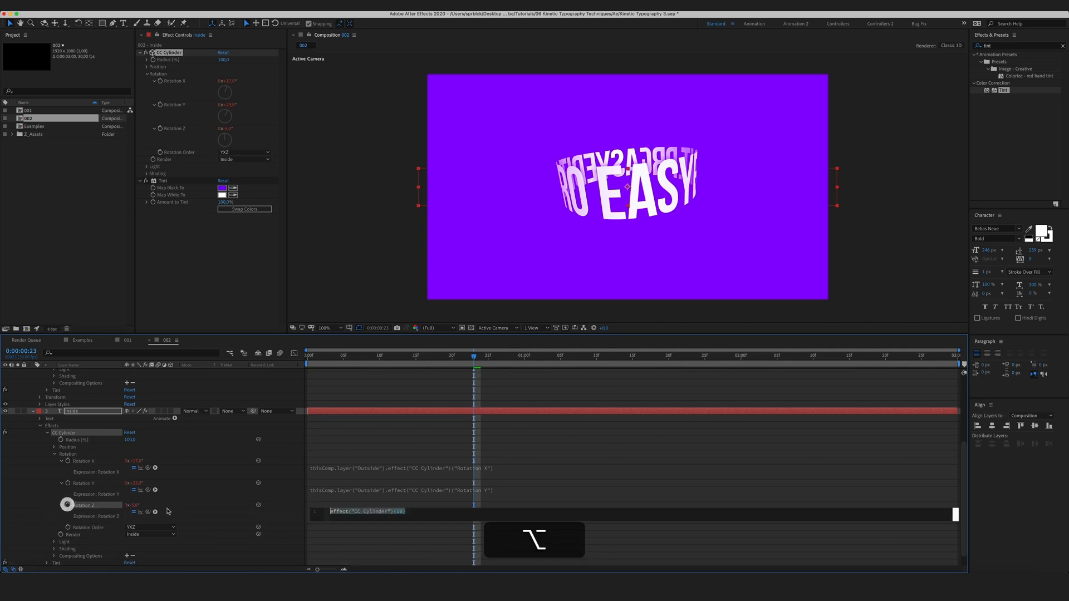
pyautogui.moveTo(148, 512); pyautogui.dragTo(92, 406)
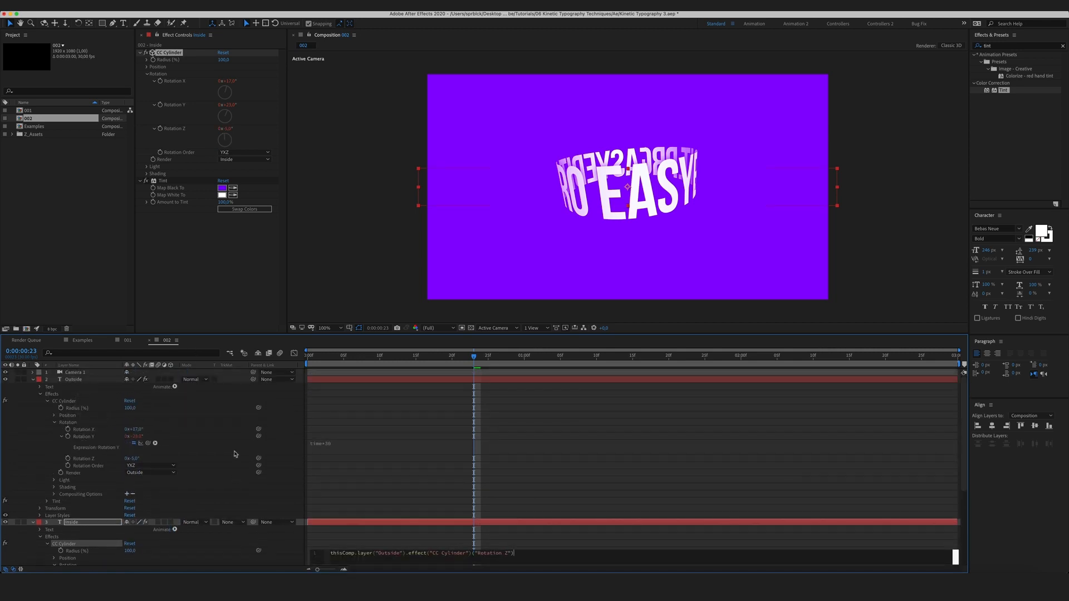
pyautogui.click(215, 457)
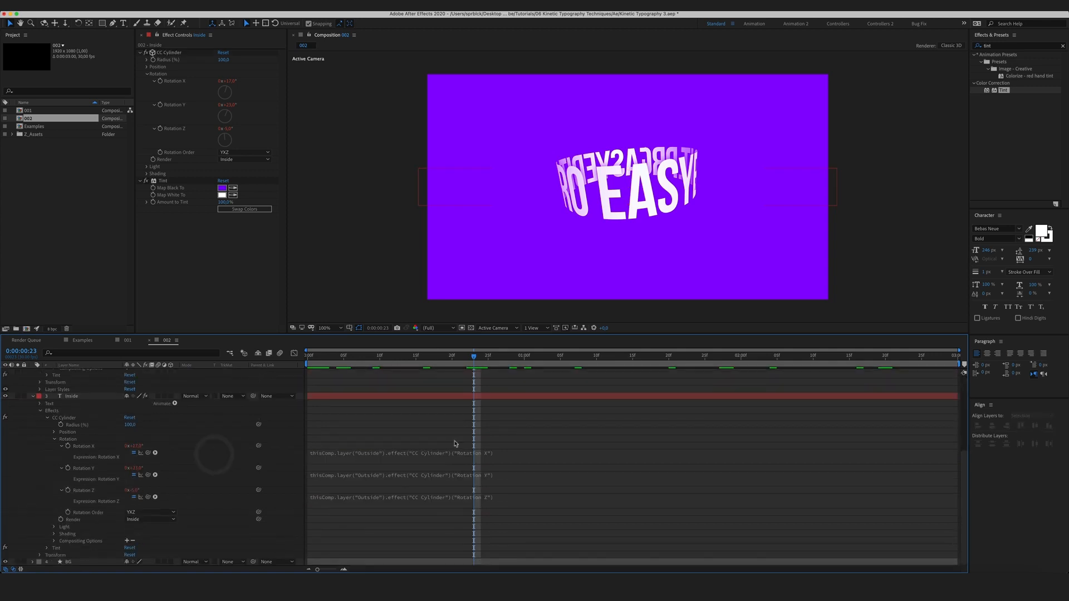
# Test the rotation link by raising the Outside layer's Rotation X, and undo that change
pyautogui.scroll(5, 234, 397)
pyautogui.moveTo(136, 430); pyautogui.dragTo(162, 425)
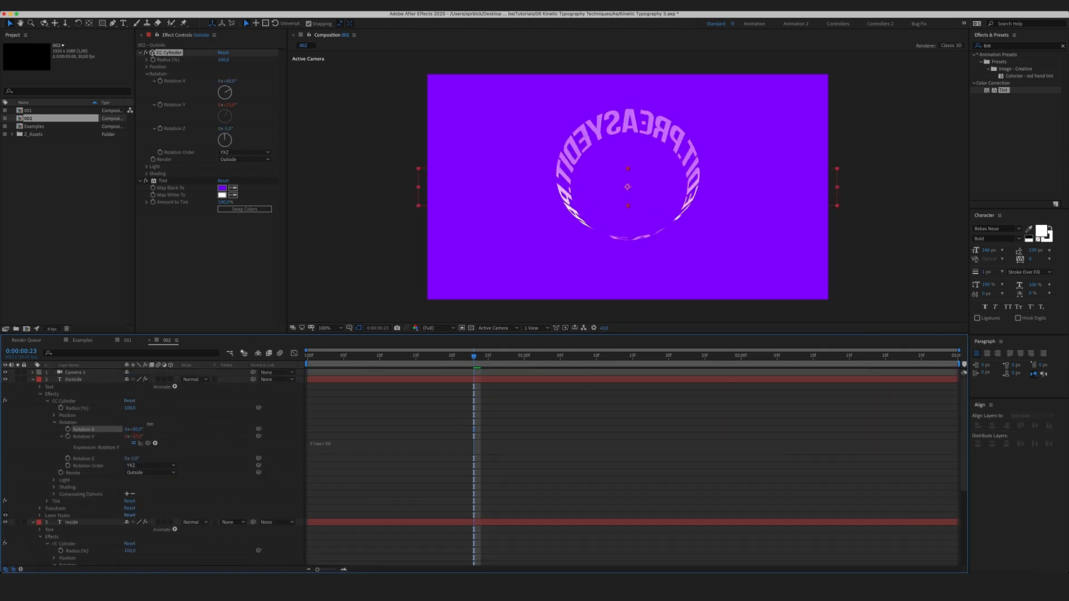
pyautogui.press('super+z')
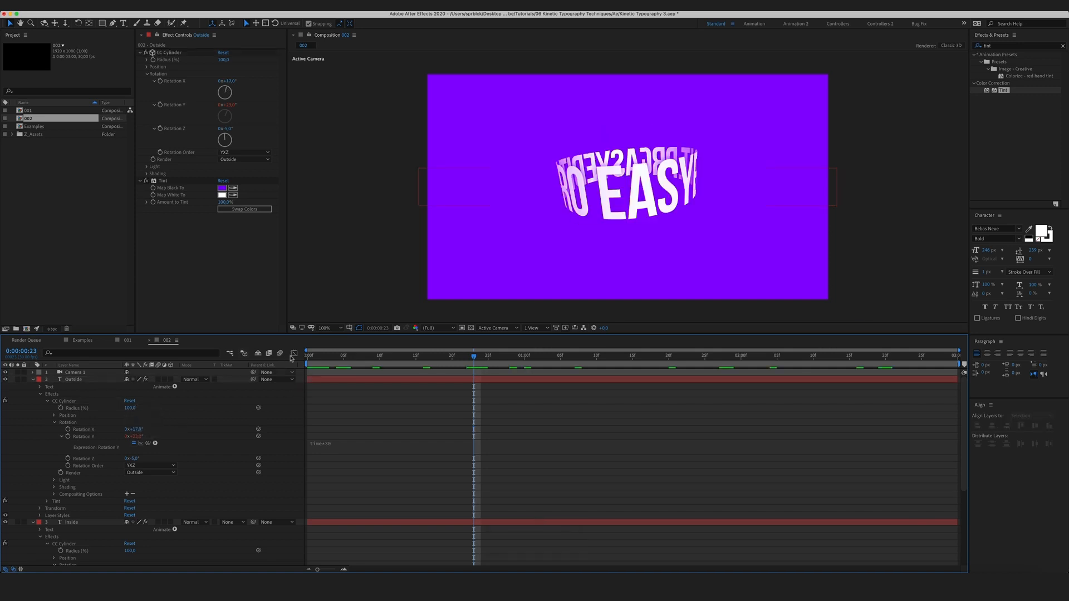
# Collapse both text layers, add a 3D null object and parent Camera 1 to it
pyautogui.click(33, 379)
pyautogui.click(32, 386)
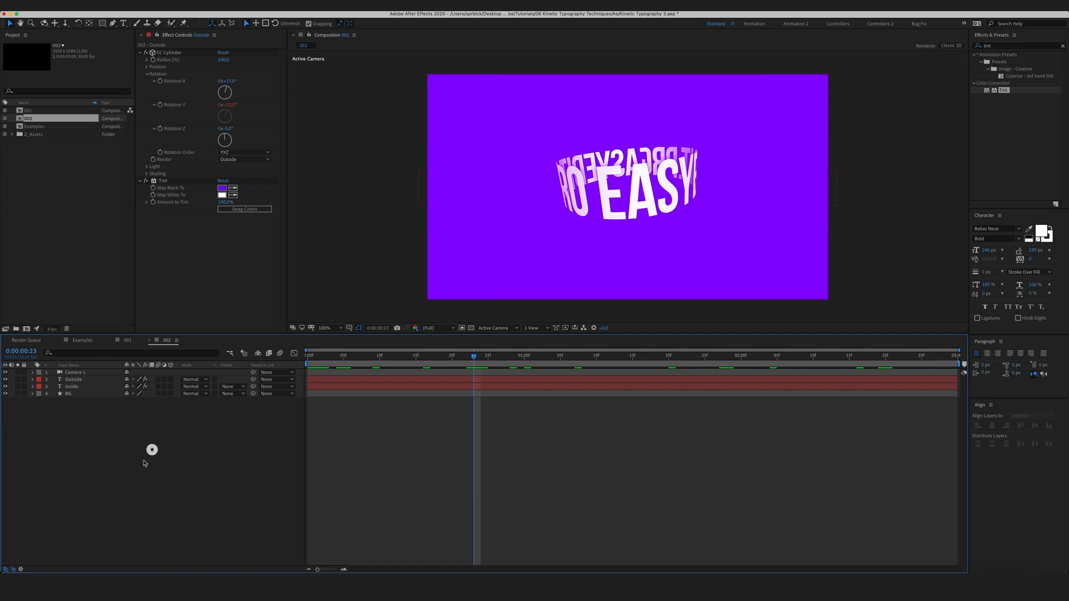
pyautogui.click(84, 372)
pyautogui.rightClick(171, 432)
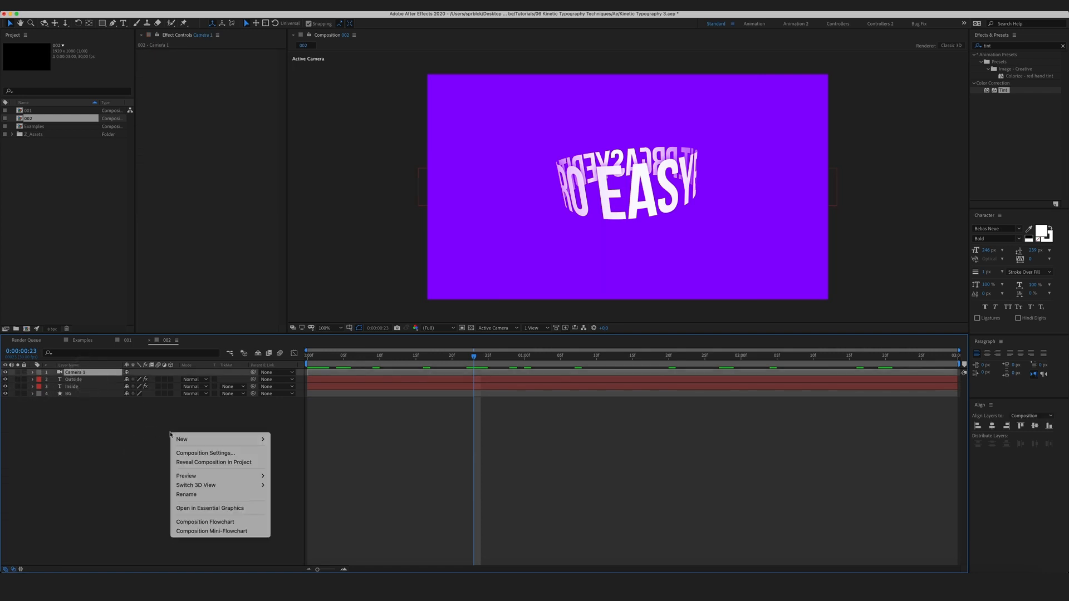
pyautogui.moveTo(197, 438)
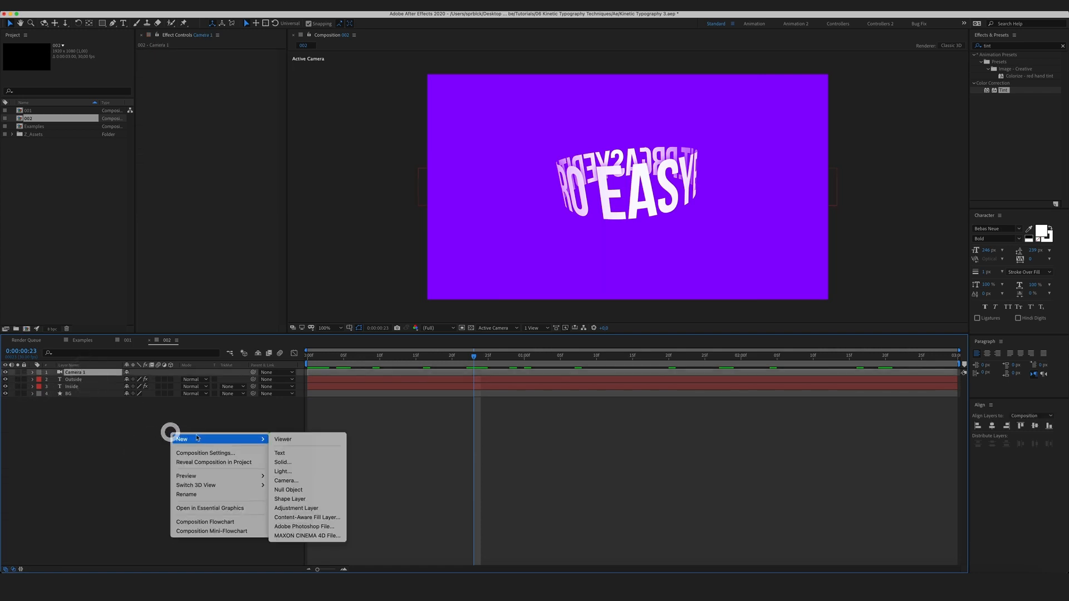
pyautogui.click(292, 490)
pyautogui.click(170, 373)
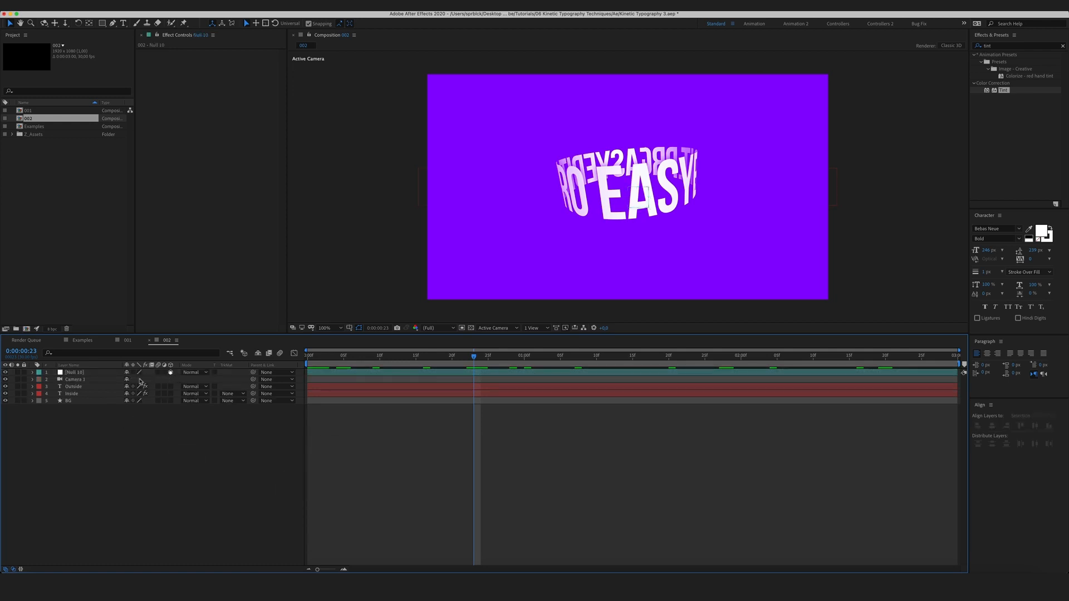
pyautogui.click(98, 380)
pyautogui.moveTo(253, 380); pyautogui.dragTo(90, 375)
# Keyframe the null's Position at the start of the timeline with a higher Z value that brings the camera closer to the ring
pyautogui.click(86, 375)
pyautogui.press('p')
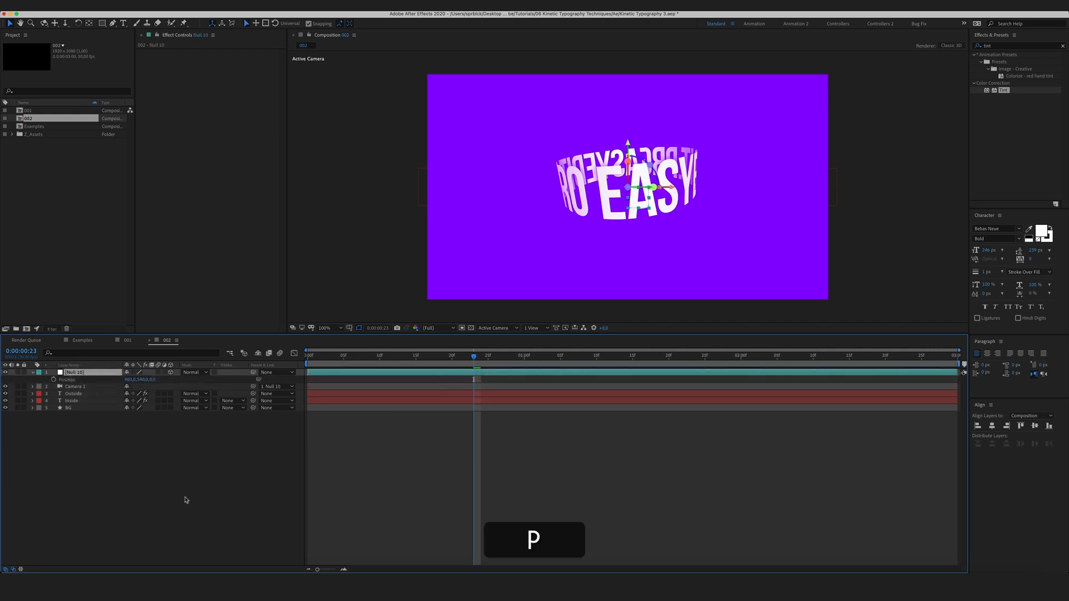
pyautogui.click(220, 471)
pyautogui.press('Home')
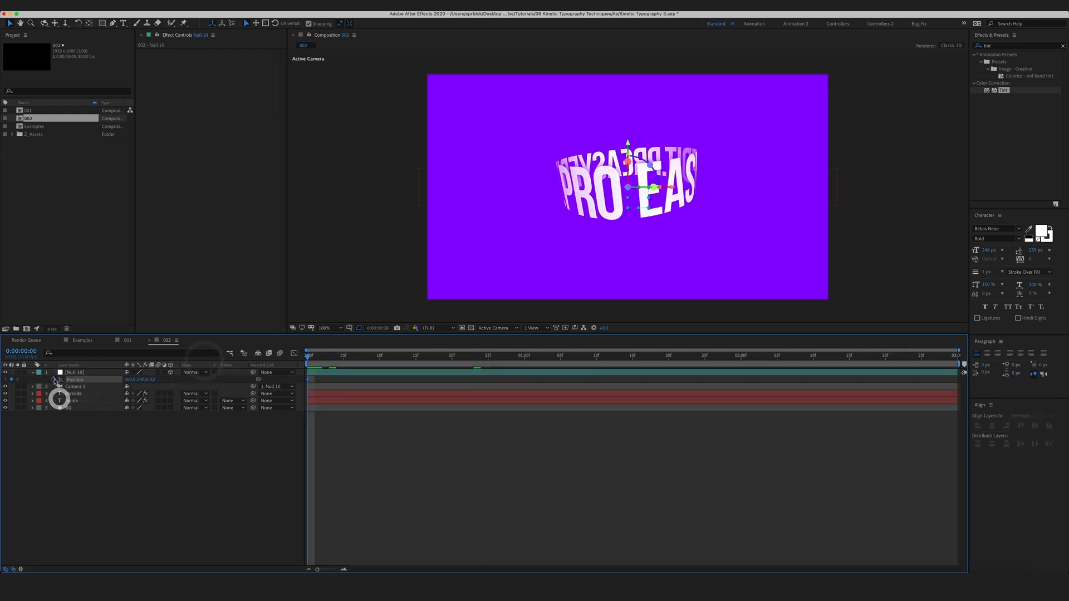
pyautogui.click(61, 380)
pyautogui.moveTo(152, 380); pyautogui.dragTo(243, 374)
pyautogui.click(182, 465)
# Keyframe the null's Position at 0:00:02:00 with a lower Z value that pulls the camera back from the ring
pyautogui.press('space')
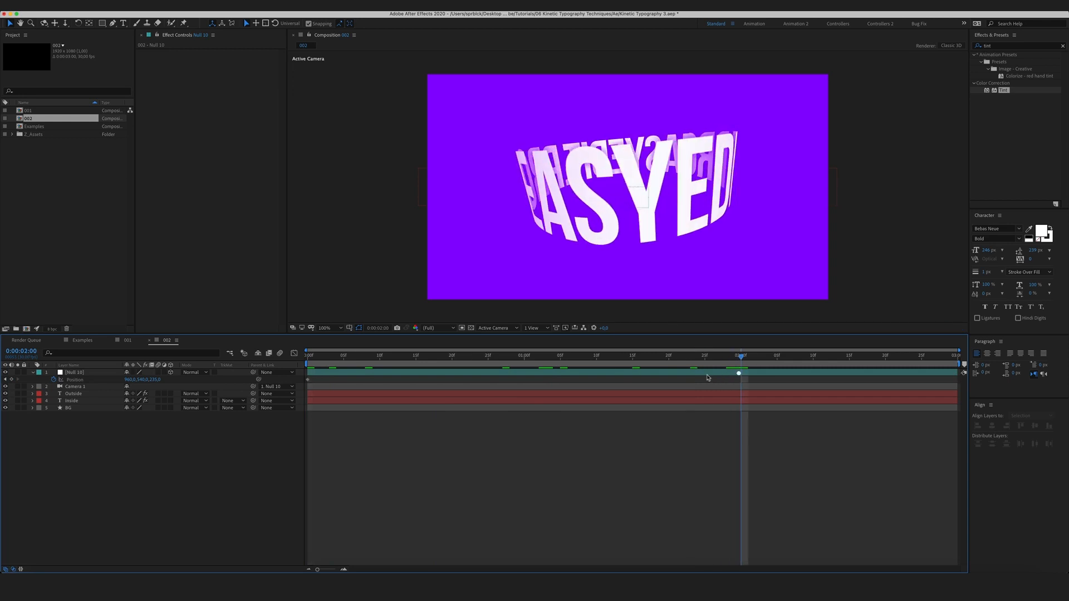
pyautogui.moveTo(143, 379); pyautogui.dragTo(89, 386)
pyautogui.click(145, 472)
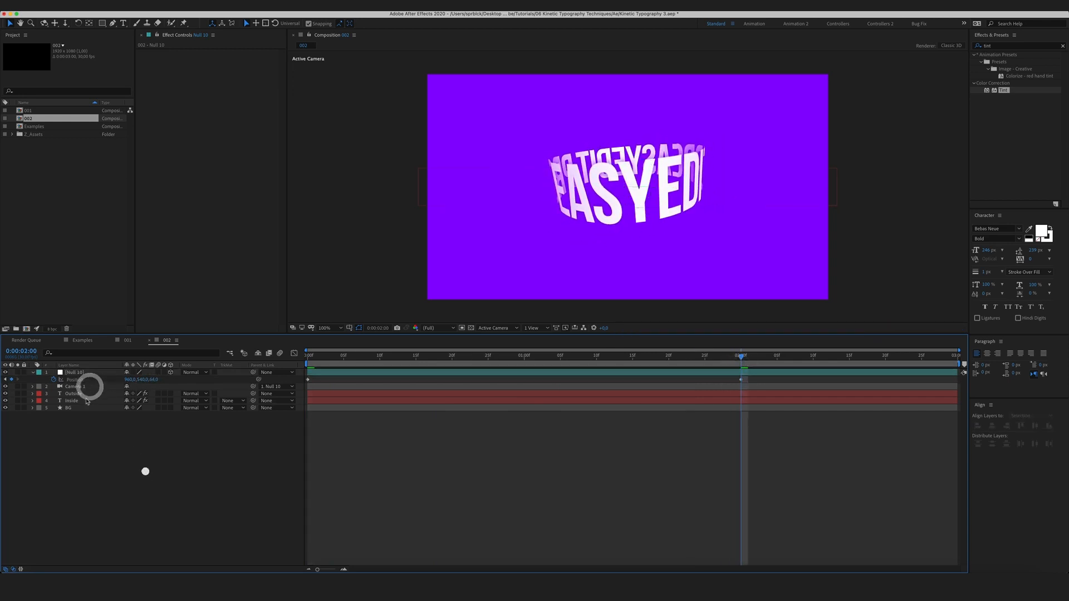
# Enable keyframing for the Outside layer's CC Cylinder Rotation X and Rotation Z at 0:00:02:00
pyautogui.click(80, 394)
pyautogui.click(161, 84)
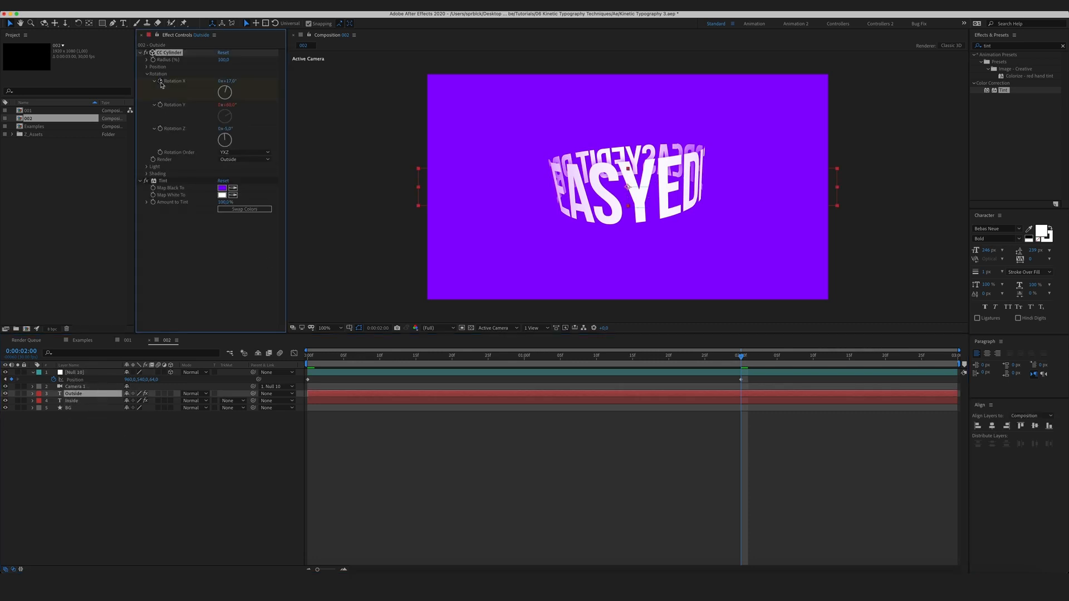
pyautogui.click(161, 130)
# Show the Outside layer's keyframed properties and add Rotation X and Rotation Z keyframes at the start of the timeline
pyautogui.moveTo(337, 357); pyautogui.dragTo(234, 340)
pyautogui.click(89, 394)
pyautogui.press('u')
pyautogui.press('u')
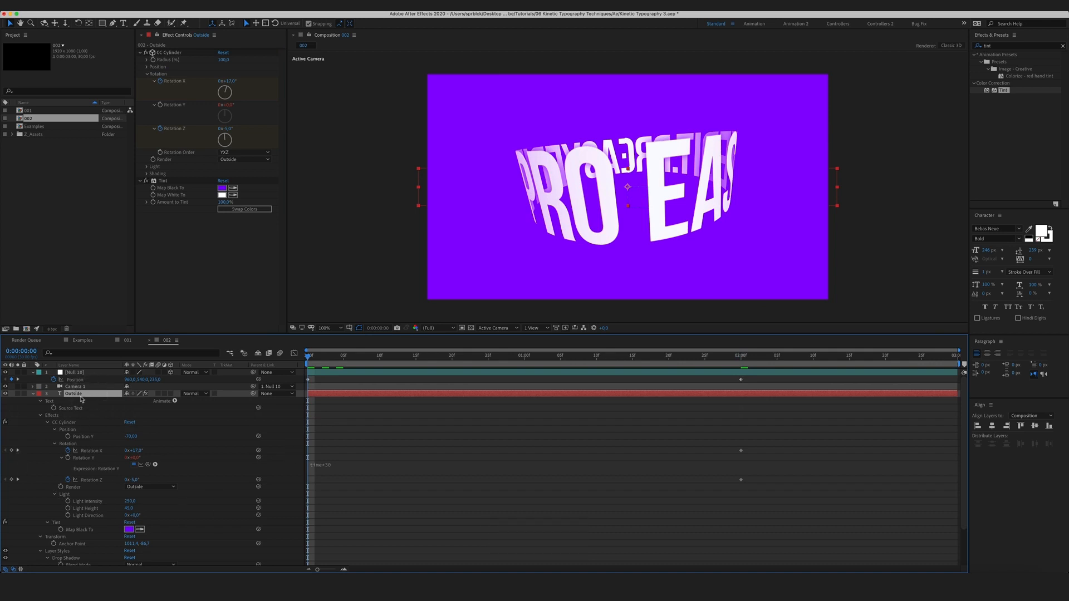
pyautogui.press('u')
pyautogui.click(11, 416)
pyautogui.click(11, 408)
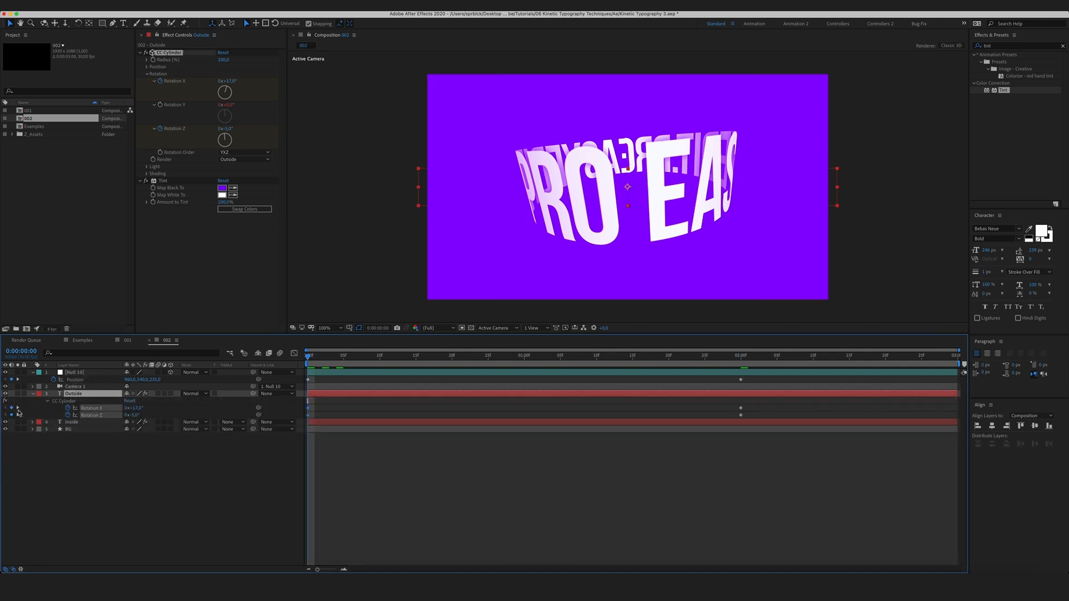
# At 0:00:02:00, set the Outside layer's Rotation X to 20° and fine-tune its Rotation Z
pyautogui.moveTo(351, 361); pyautogui.dragTo(741, 361)
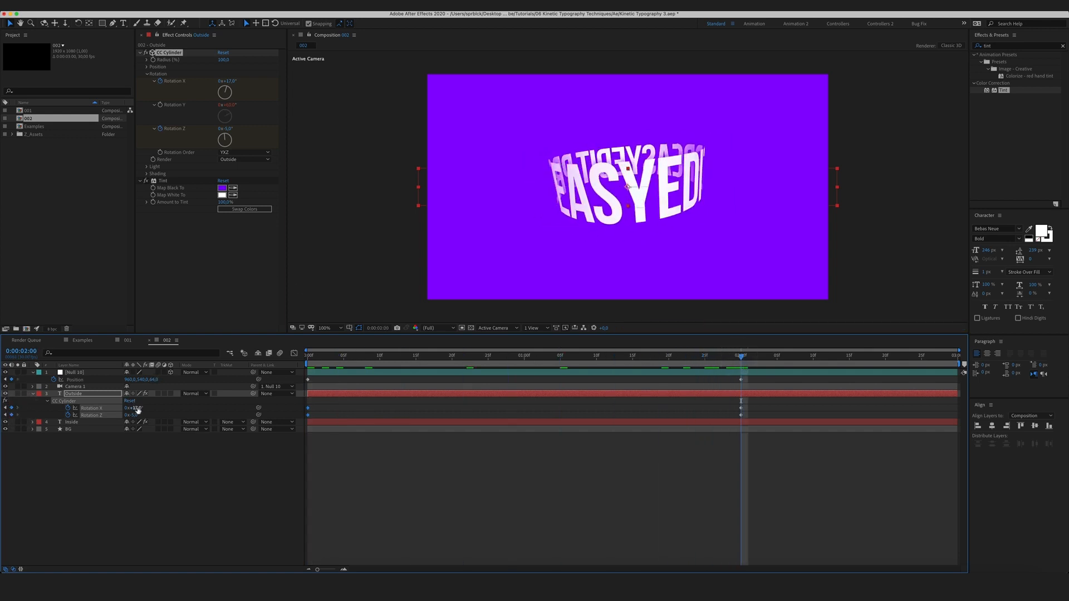
pyautogui.moveTo(135, 408); pyautogui.dragTo(135, 416)
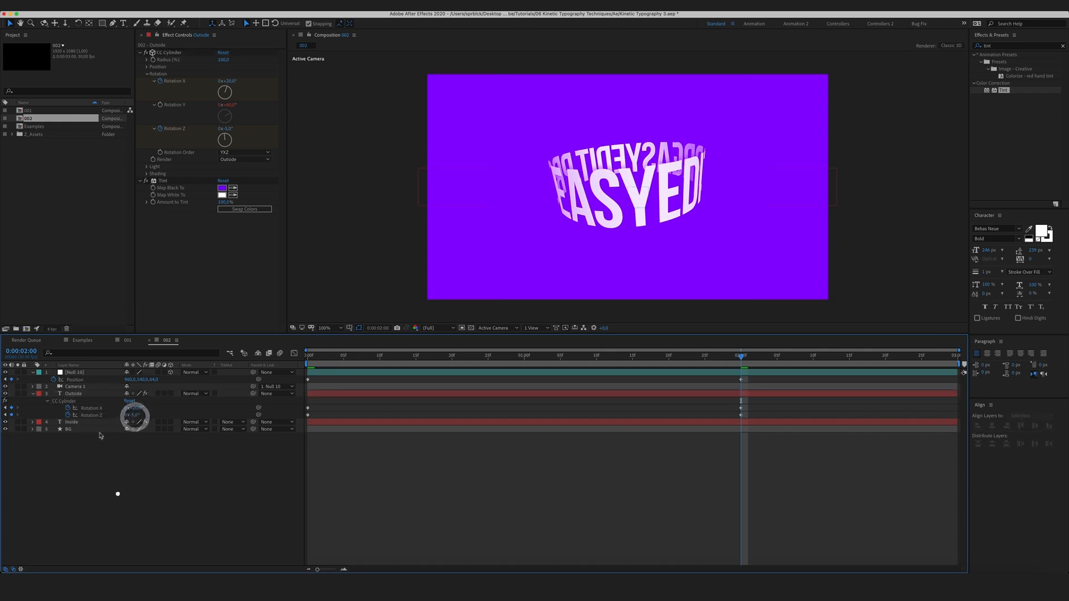
pyautogui.click(114, 494)
# In the Outside layer's Drop Shadow layer style, set the Angle to 0° and lower the Opacity to 36%
pyautogui.click(88, 394)
pyautogui.press('u')
pyautogui.press('u')
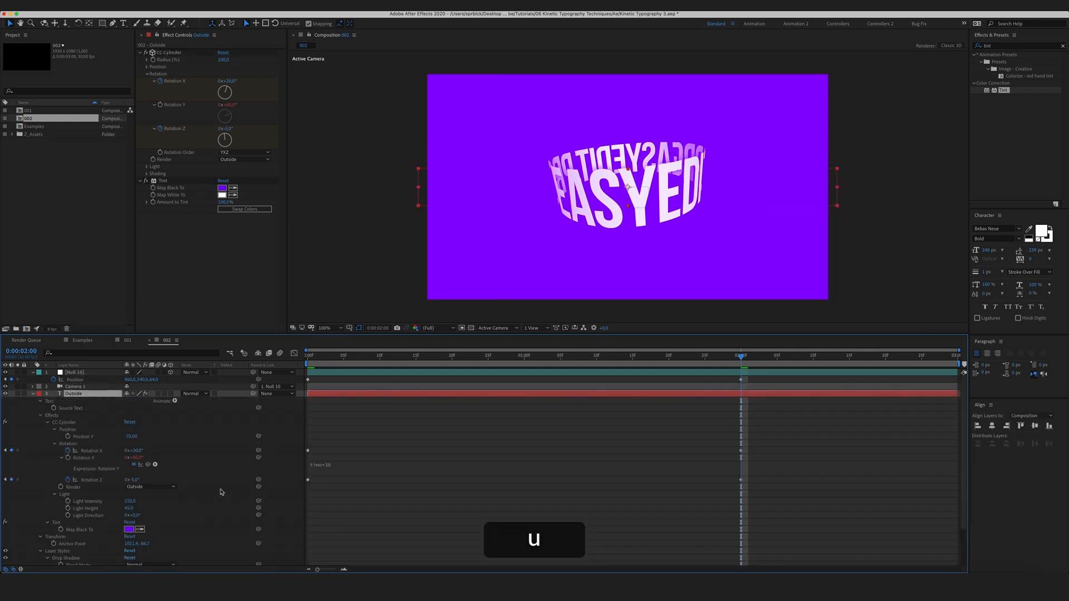
pyautogui.scroll(-3, 221, 490)
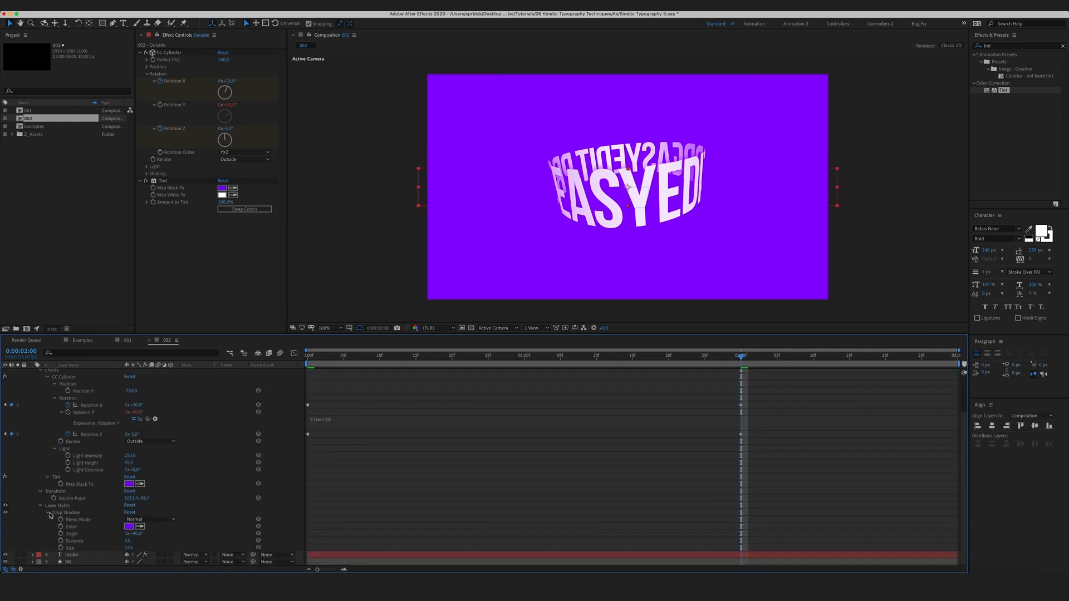
pyautogui.scroll(3, 46, 415)
pyautogui.click(41, 415)
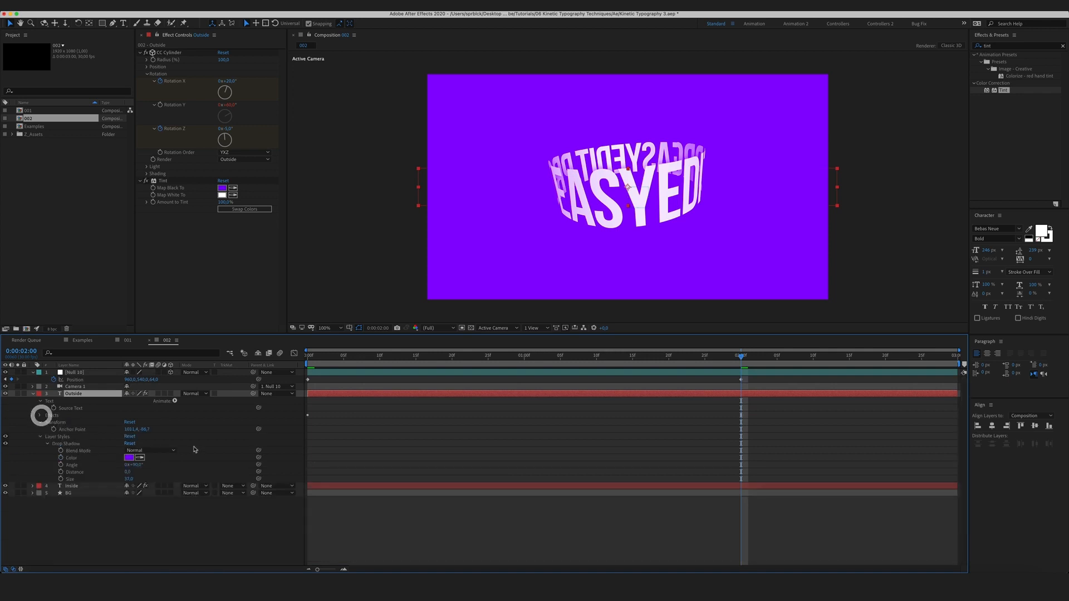
pyautogui.click(48, 444)
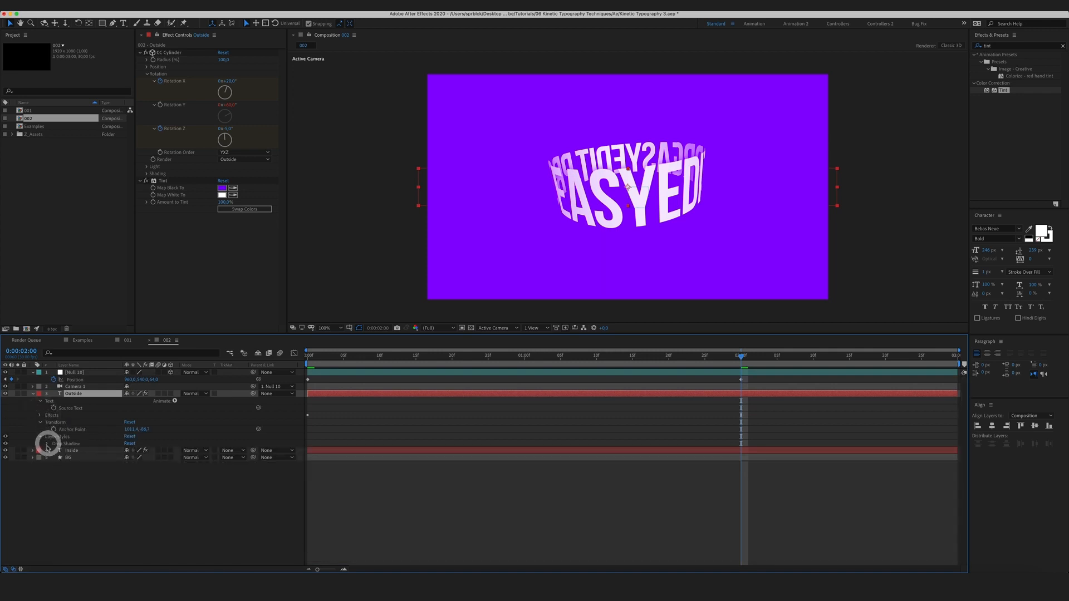
pyautogui.click(48, 444)
pyautogui.click(147, 548)
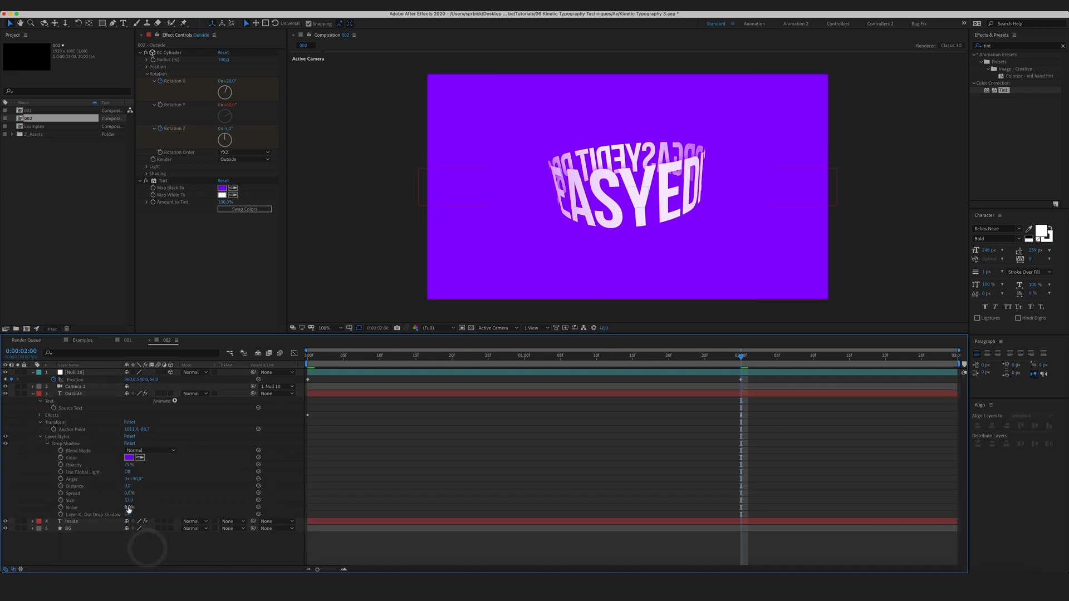
pyautogui.write('0')
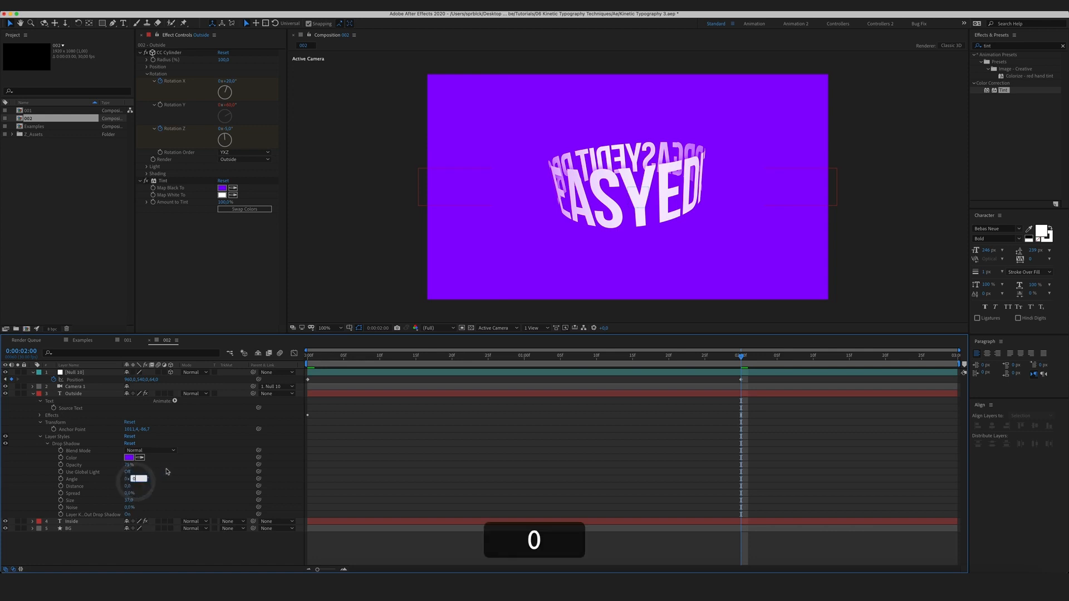
pyautogui.moveTo(169, 473); pyautogui.dragTo(160, 462)
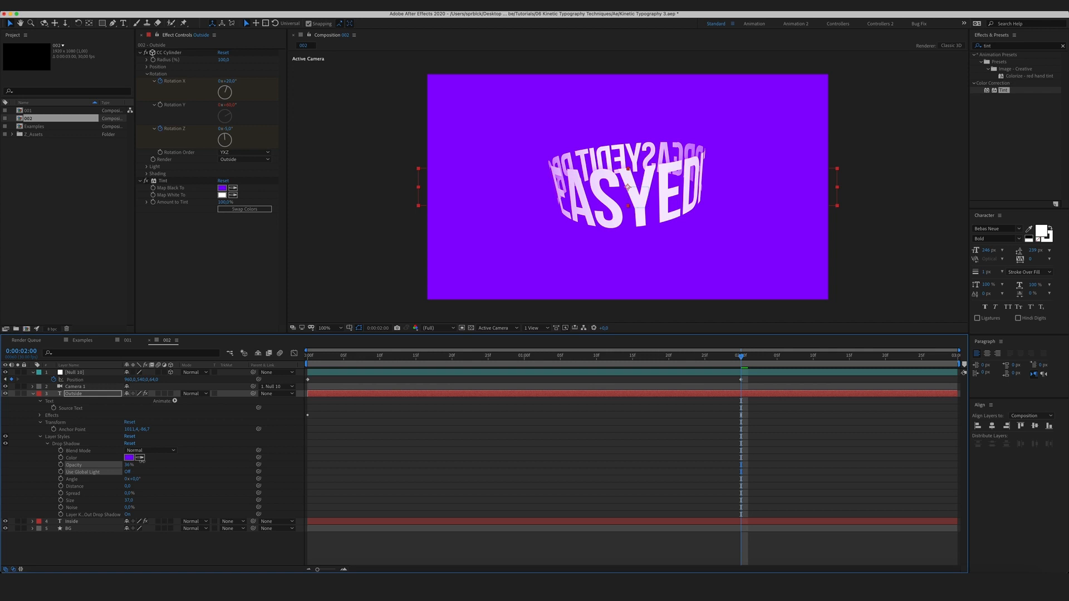
pyautogui.click(241, 540)
# Reduce the Scale of the Outside and Inside text layers to 95% and preview the ring animation
pyautogui.moveTo(324, 359); pyautogui.dragTo(489, 432)
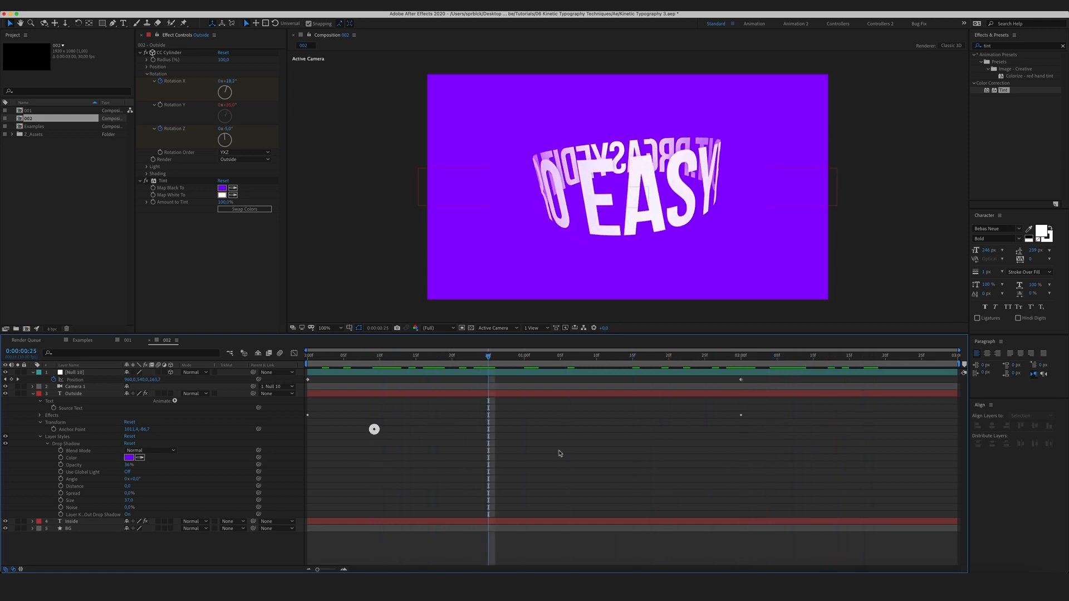
pyautogui.click(824, 178)
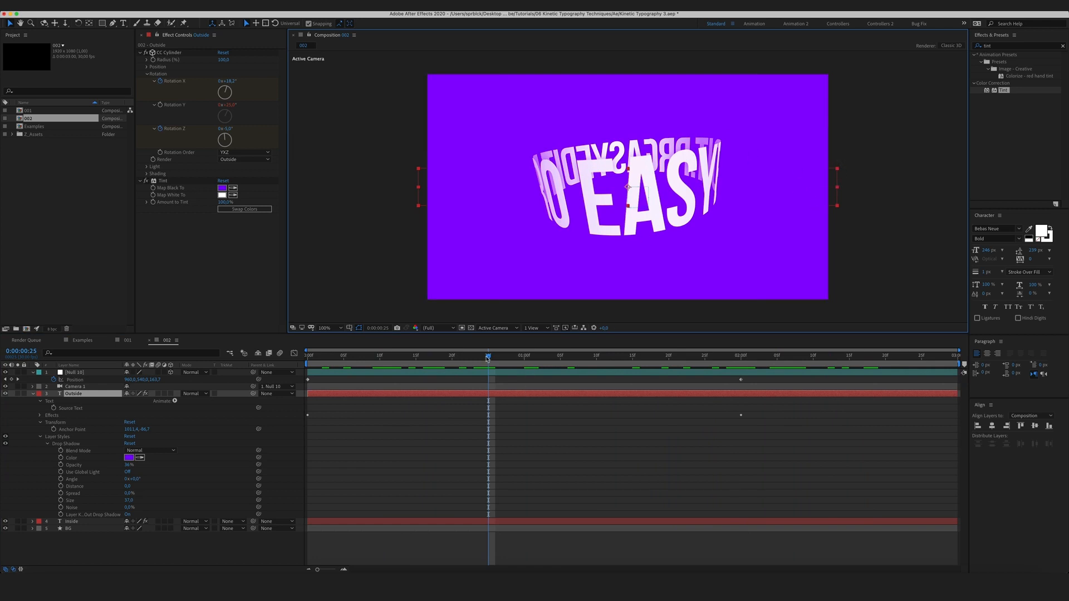
pyautogui.moveTo(487, 358); pyautogui.dragTo(626, 358)
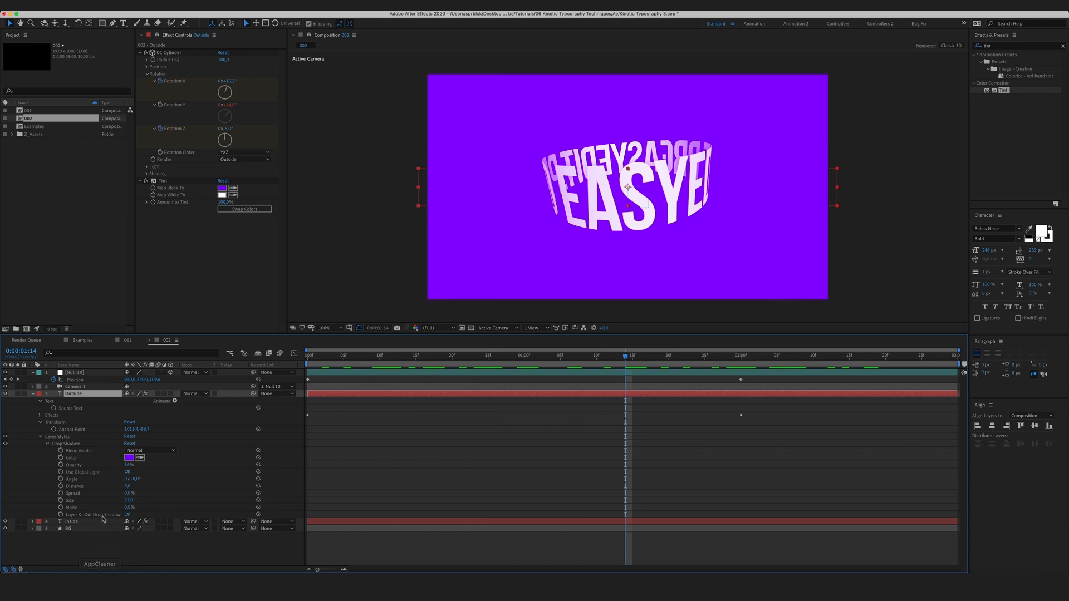
pyautogui.keyDown('super'); pyautogui.click(71, 522); pyautogui.keyUp('super')
pyautogui.press('s')
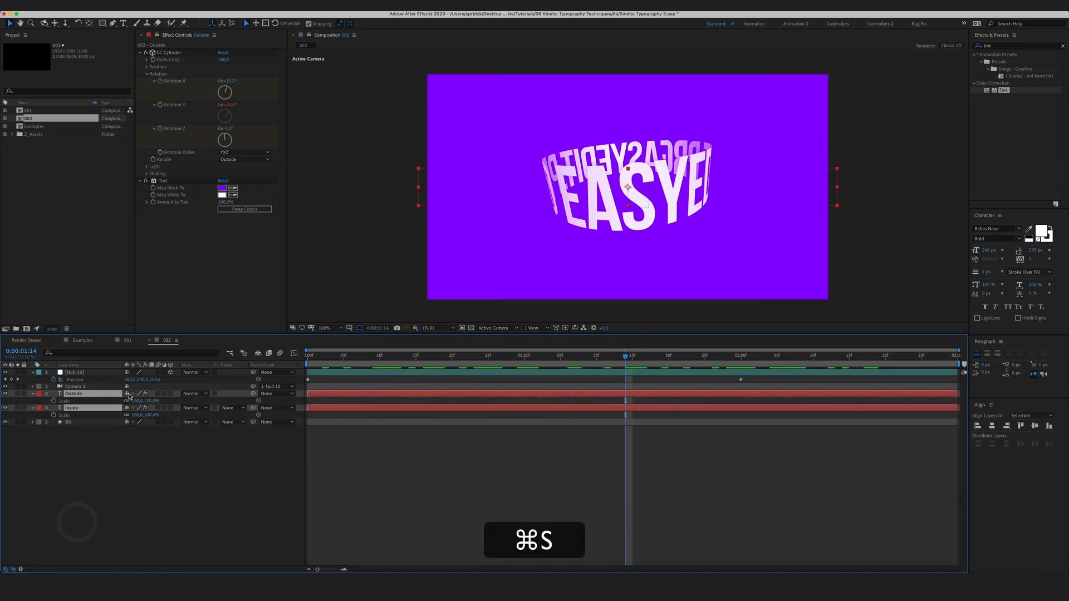
pyautogui.moveTo(137, 401); pyautogui.dragTo(137, 401)
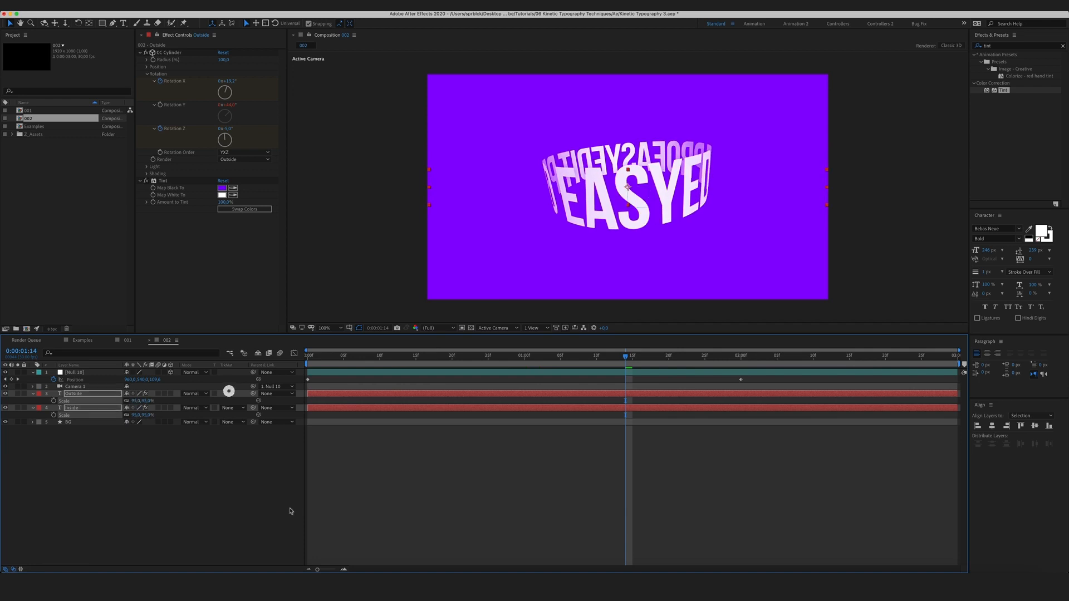
pyautogui.click(200, 473)
pyautogui.press('space')
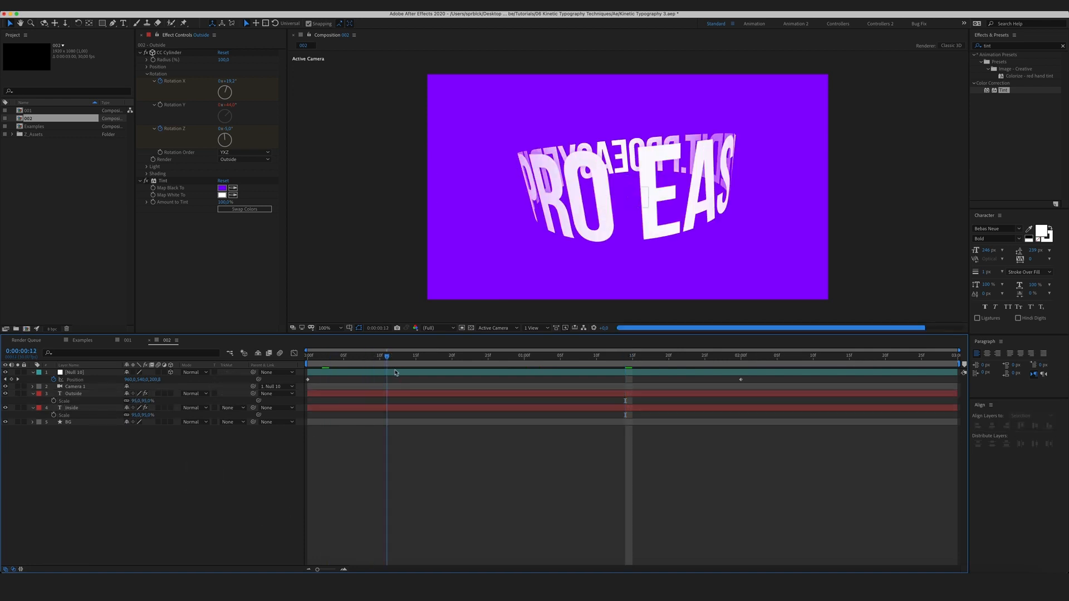
pyautogui.click(686, 391)
pyautogui.click(365, 475)
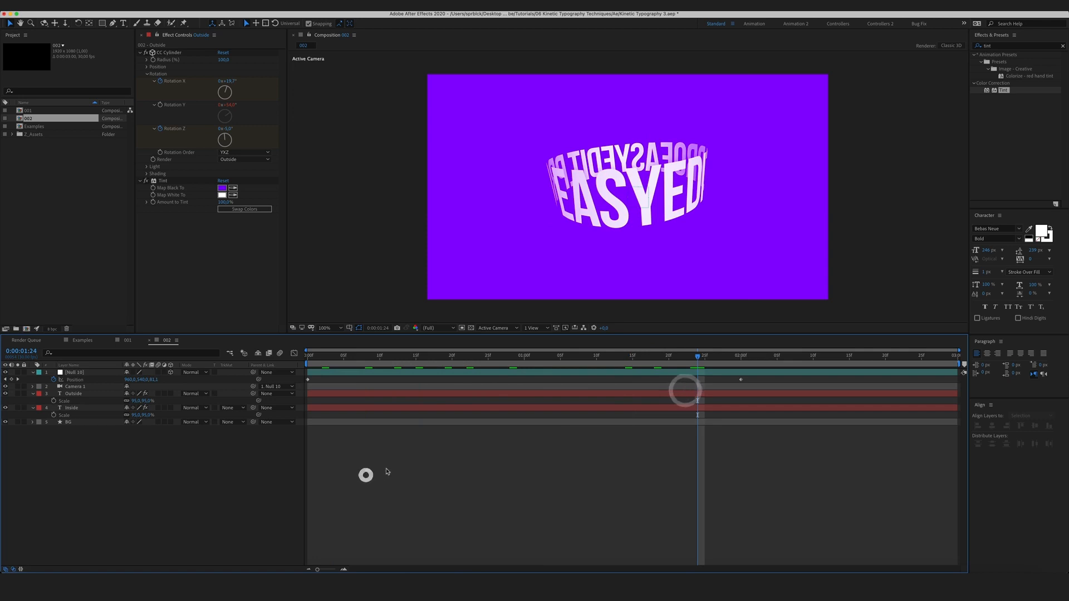
# Apply Easy Ease to all keyframes of the null's Position and the Outside layer's Rotation X and Rotation Z
pyautogui.press('u')
pyautogui.moveTo(807, 457); pyautogui.dragTo(283, 362)
pyautogui.press('F9')
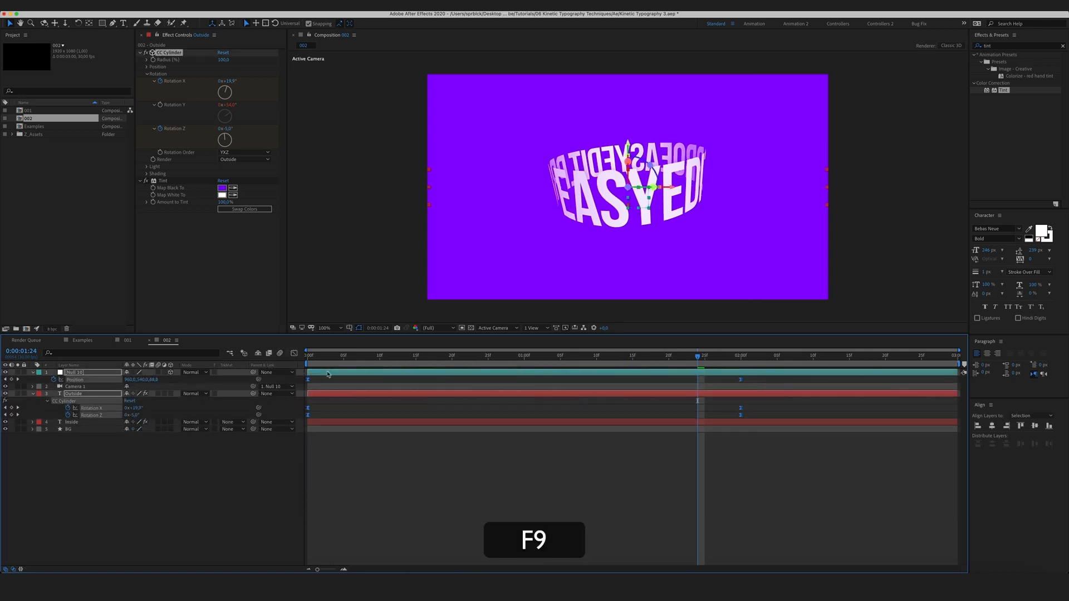
# Reshape the keyframes' speed curves in the Graph Editor for a fast start and long slow-down, then preview the animation
pyautogui.click(295, 353)
pyautogui.moveTo(828, 471); pyautogui.dragTo(452, 538)
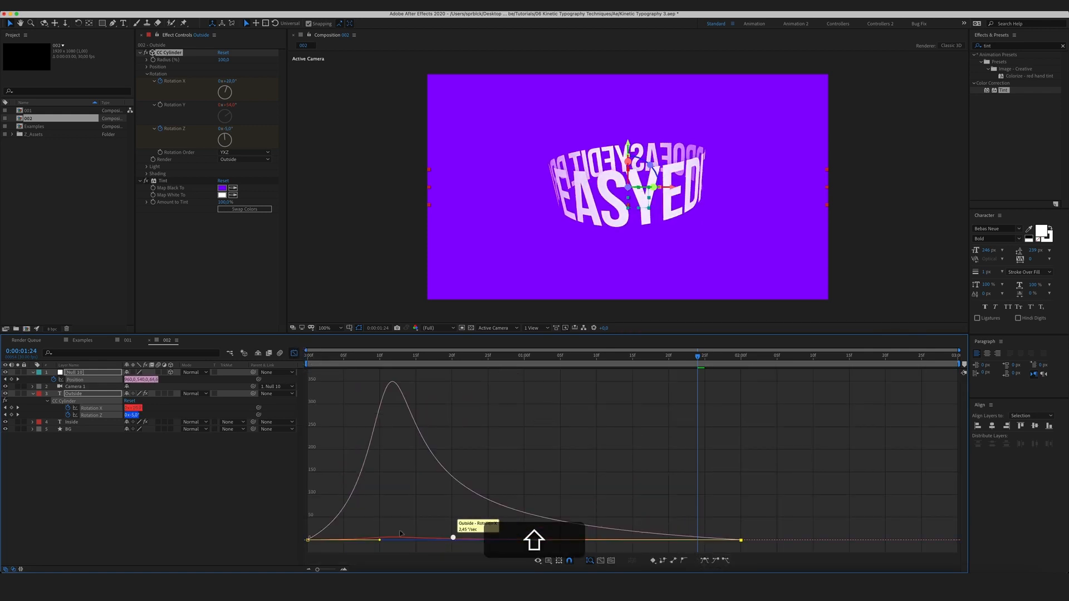
pyautogui.moveTo(374, 513); pyautogui.dragTo(301, 544)
pyautogui.moveTo(397, 538); pyautogui.dragTo(349, 537)
pyautogui.click(227, 501)
pyautogui.press('KP_0')
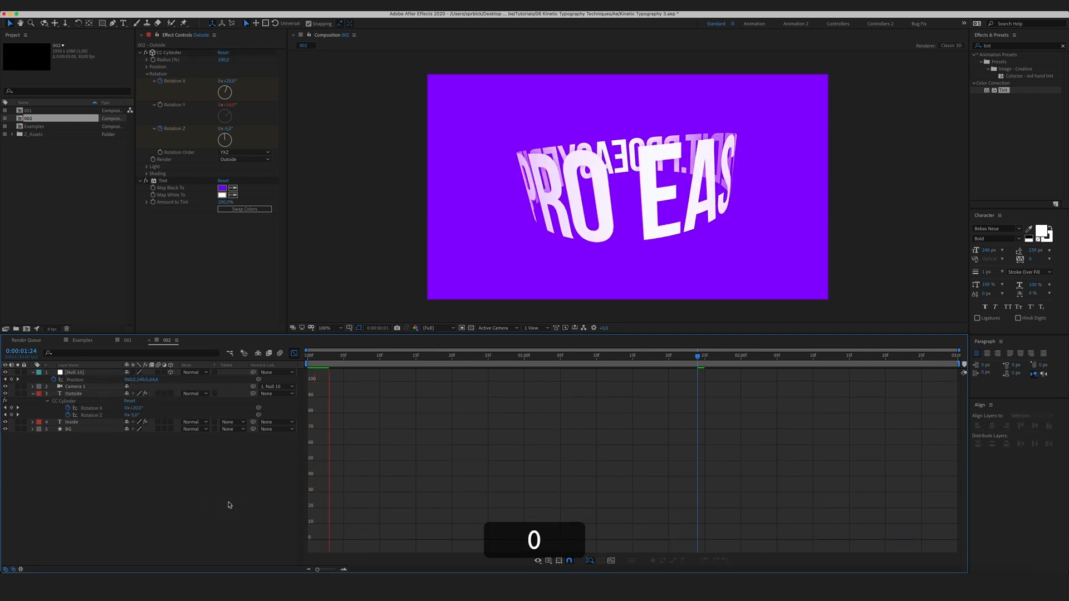
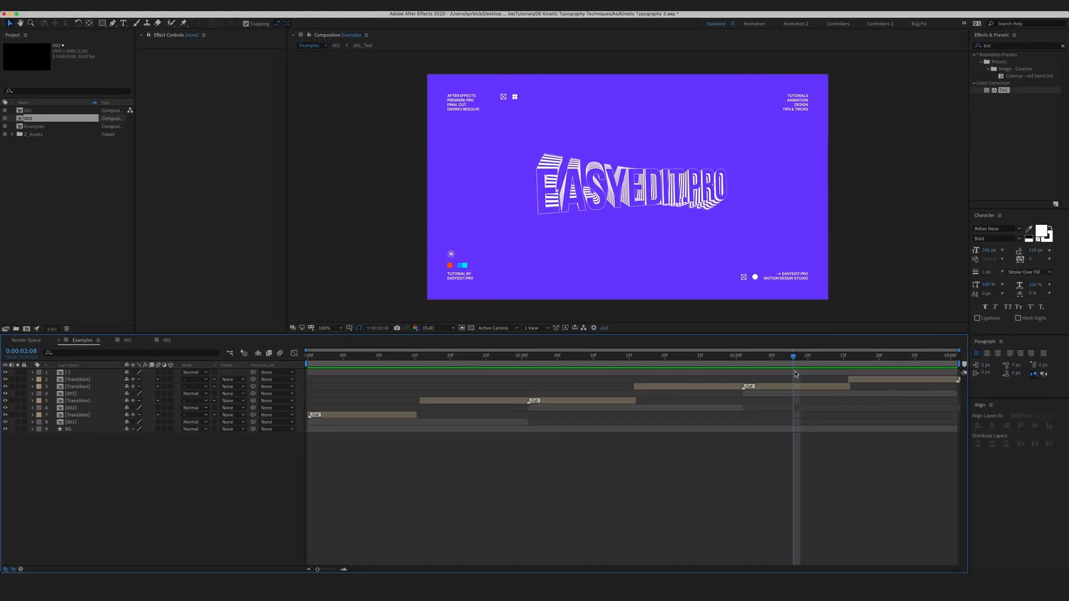
# Review the extruded text example in the Examples composition and create a new composition named 003
pyautogui.moveTo(808, 360); pyautogui.dragTo(850, 386)
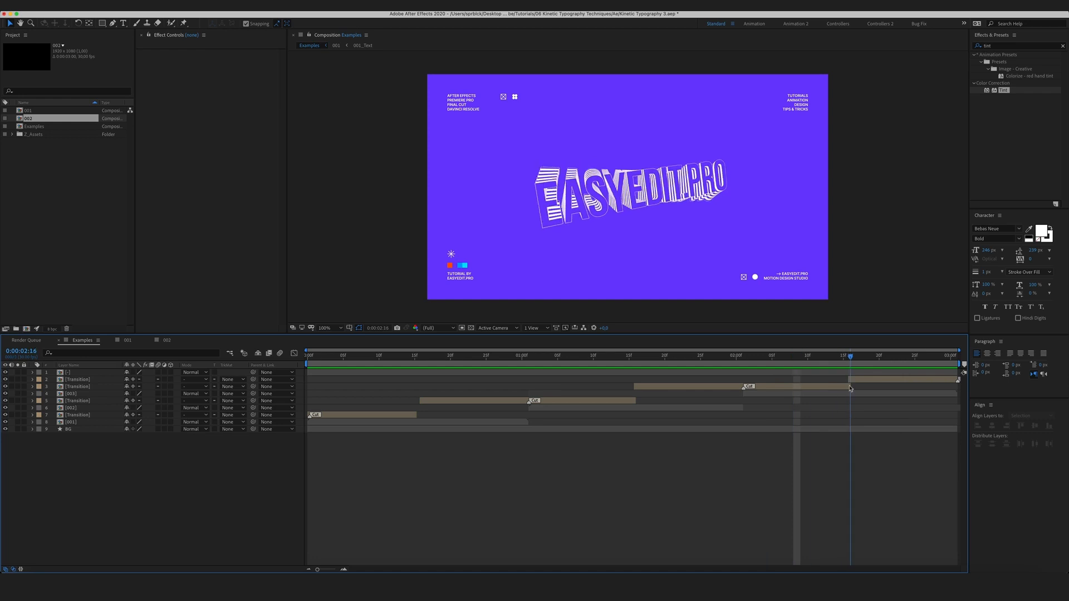
pyautogui.click(265, 491)
pyautogui.press('super+n')
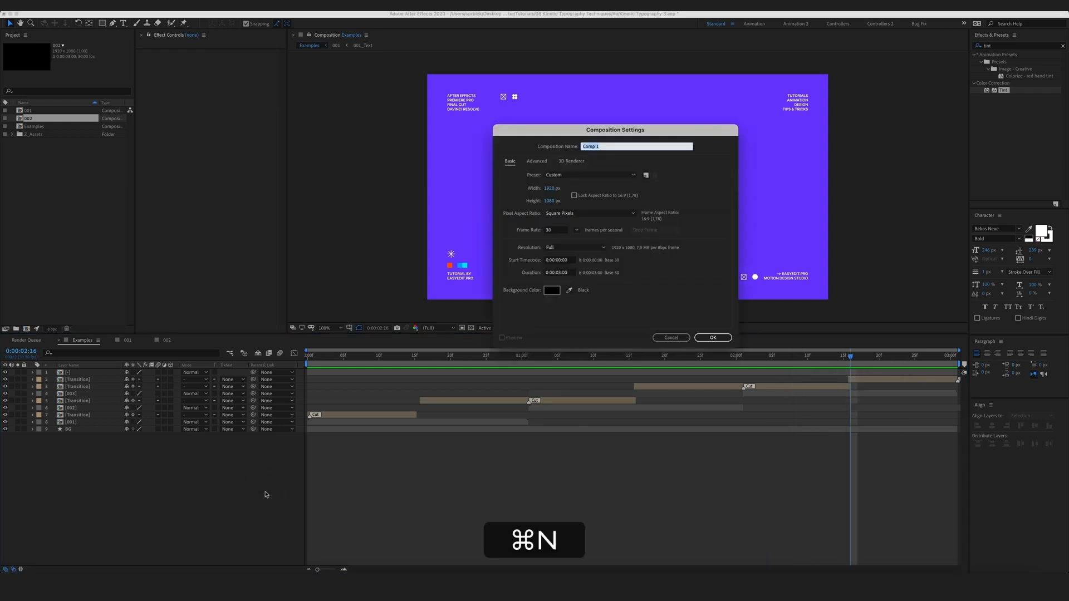
pyautogui.write('003')
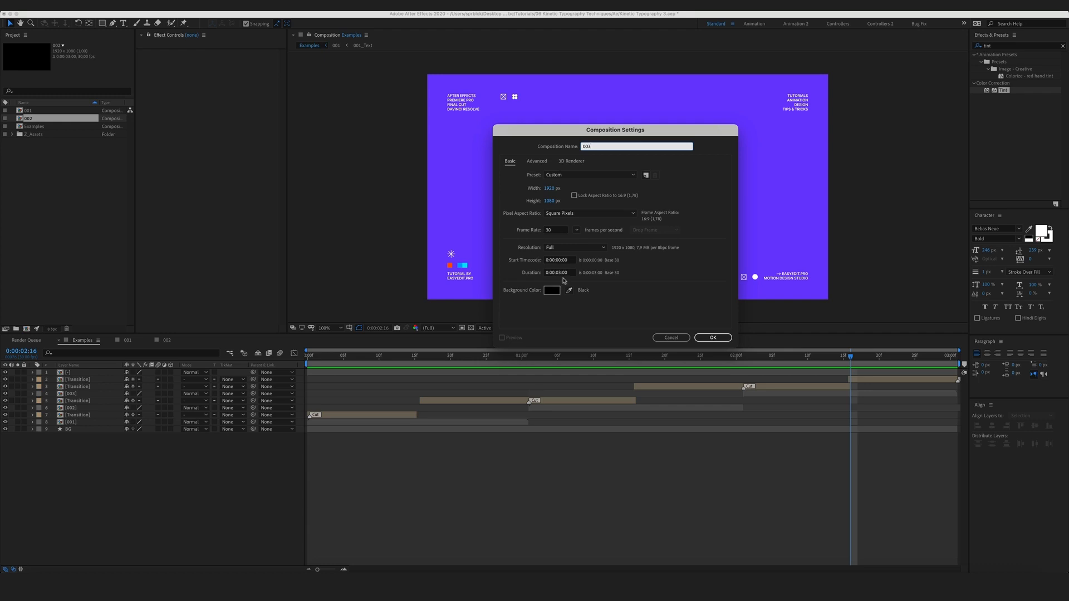
pyautogui.click(713, 338)
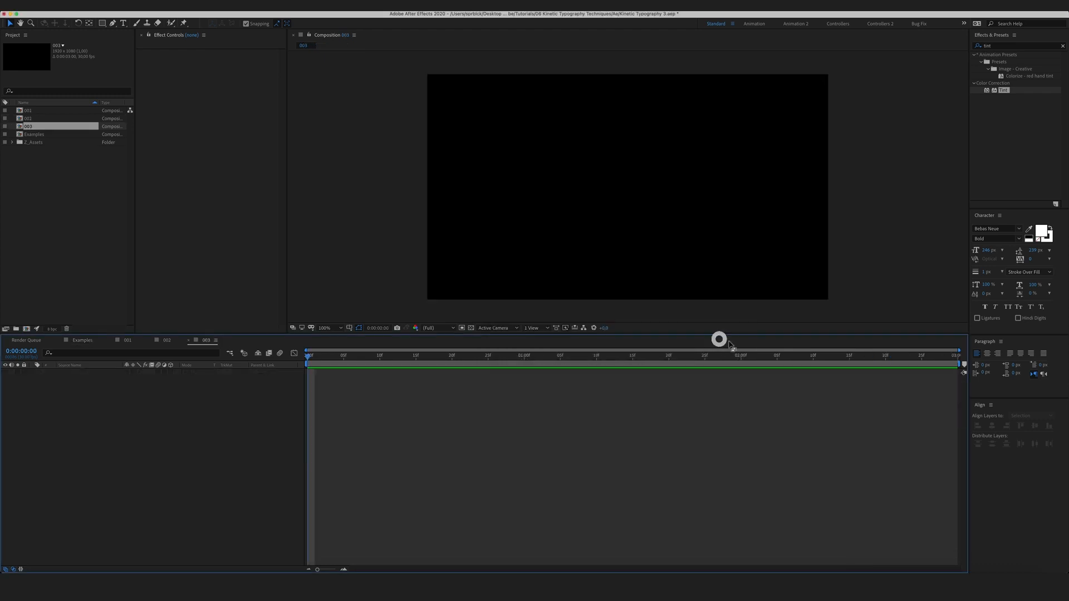
# Add a text layer reading EASYEDIT.PRO to the 003 composition
pyautogui.click(123, 23)
pyautogui.click(541, 178)
pyautogui.write('EASYR')
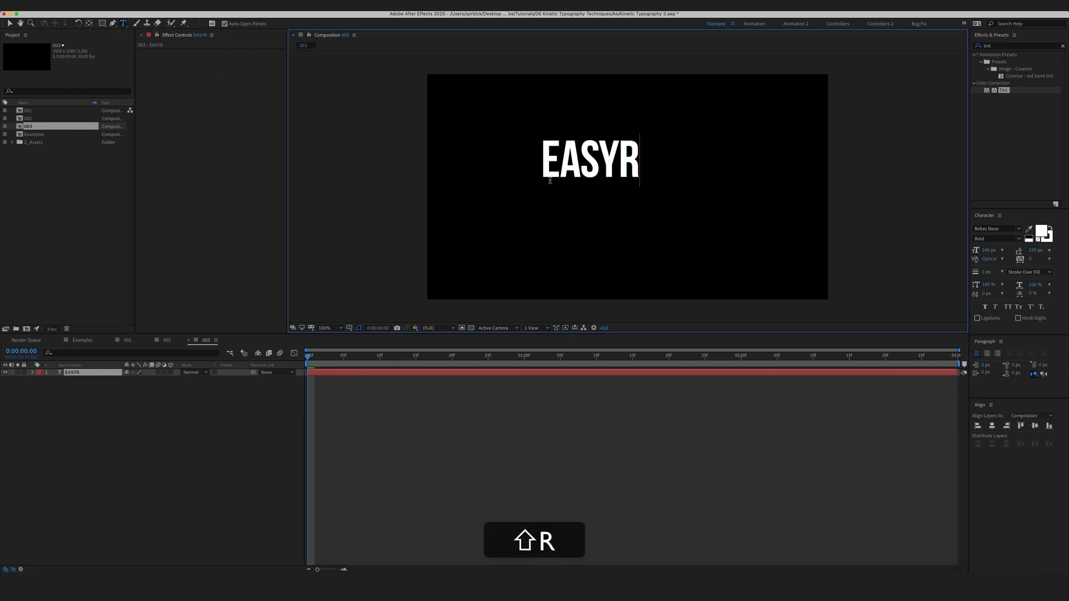
pyautogui.press('BackSpace')
pyautogui.write('ED')
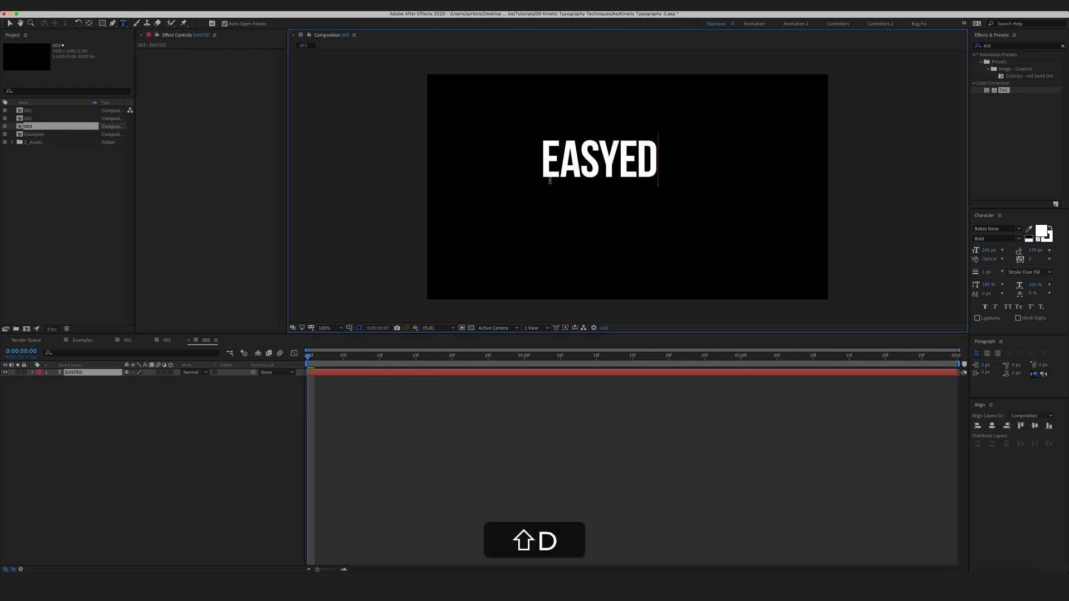
pyautogui.write('IT.PRO')
pyautogui.press('KP_Enter')
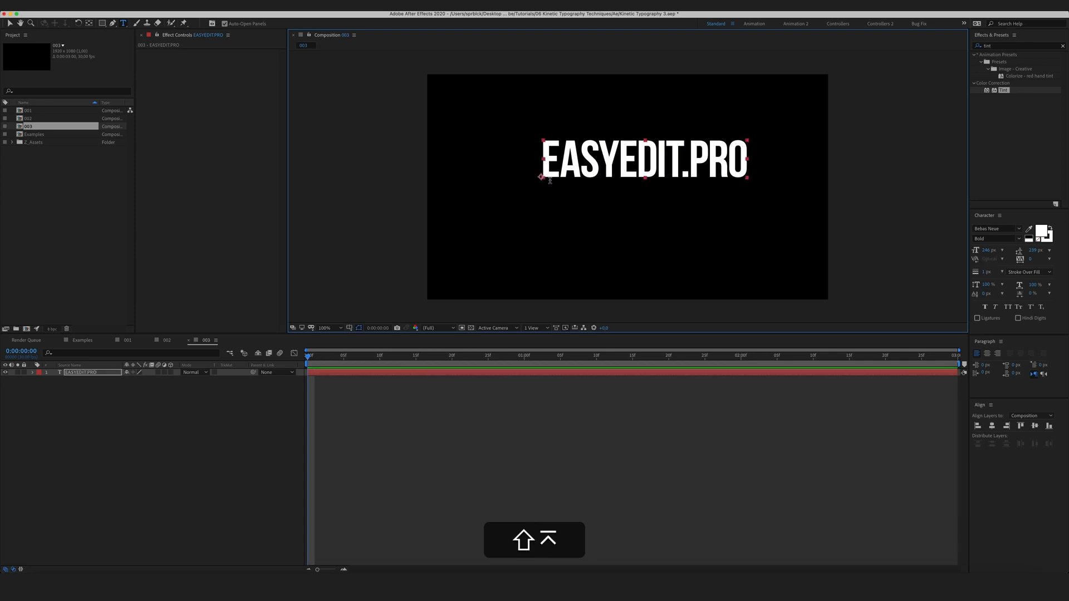
# Centre the text layer's anchor point on its content and centre the layer in the composition
pyautogui.press('alt+super+Home')
pyautogui.press('super+Home')
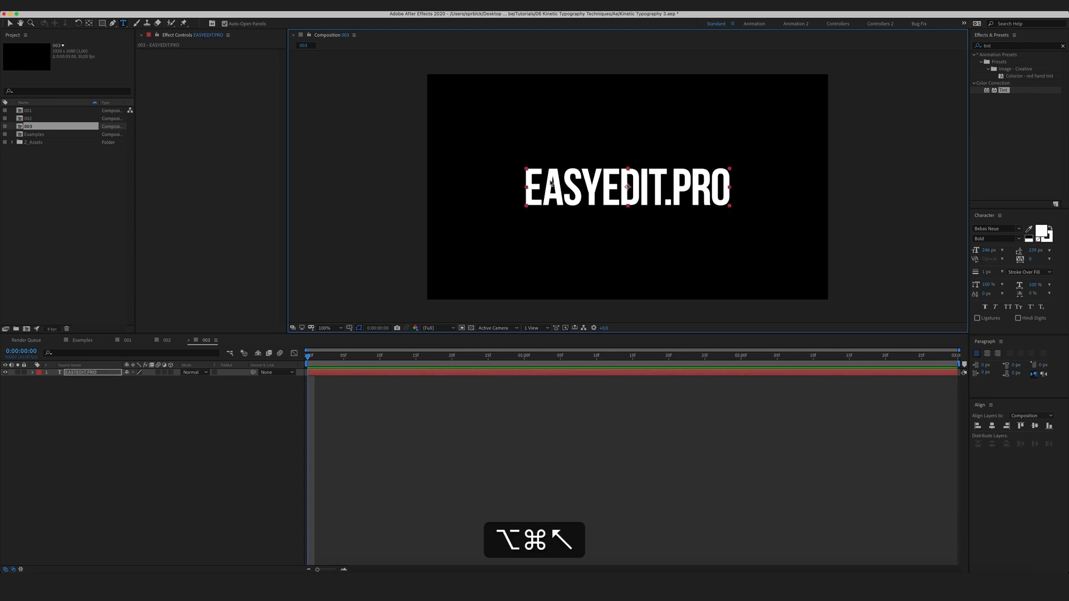
pyautogui.press('super+v')
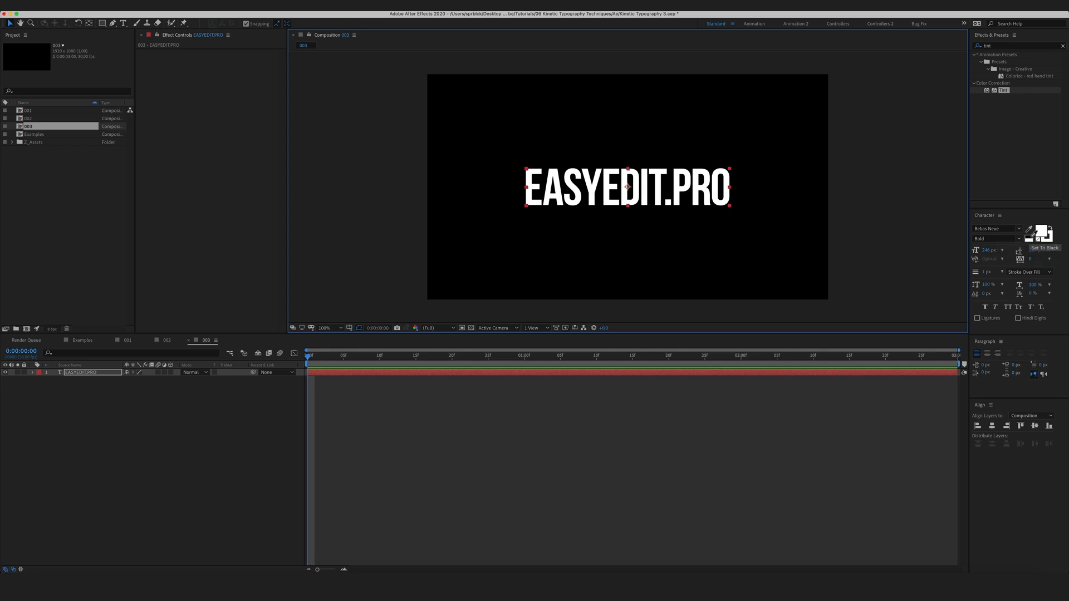
# Give the EASYEDIT.PRO text a black fill and a white stroke 1 px wide
pyautogui.click(1029, 239)
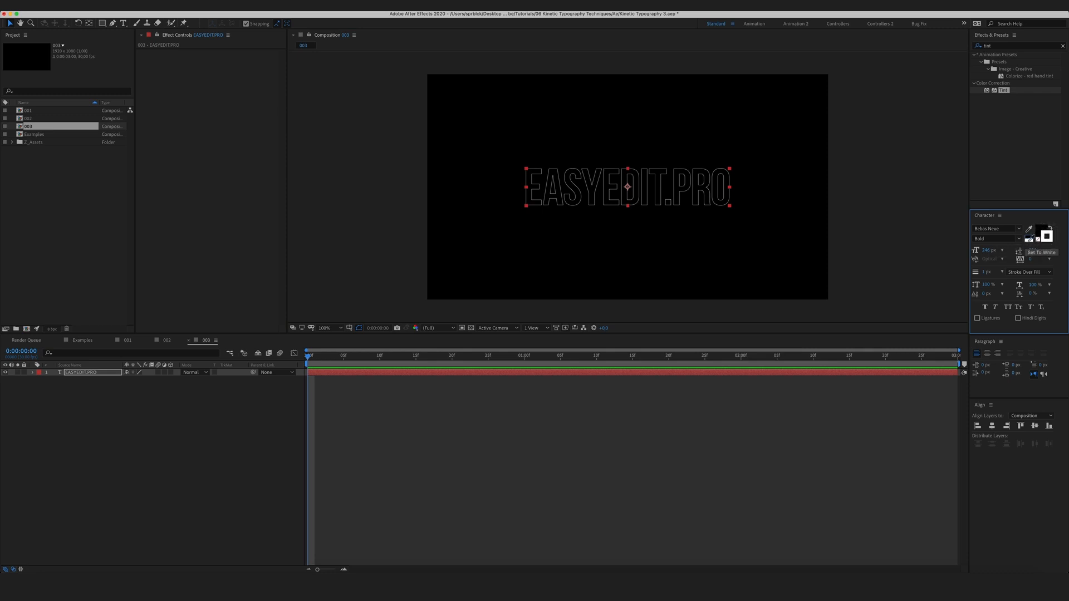
pyautogui.click(1027, 240)
pyautogui.click(985, 273)
pyautogui.write('1')
pyautogui.click(196, 437)
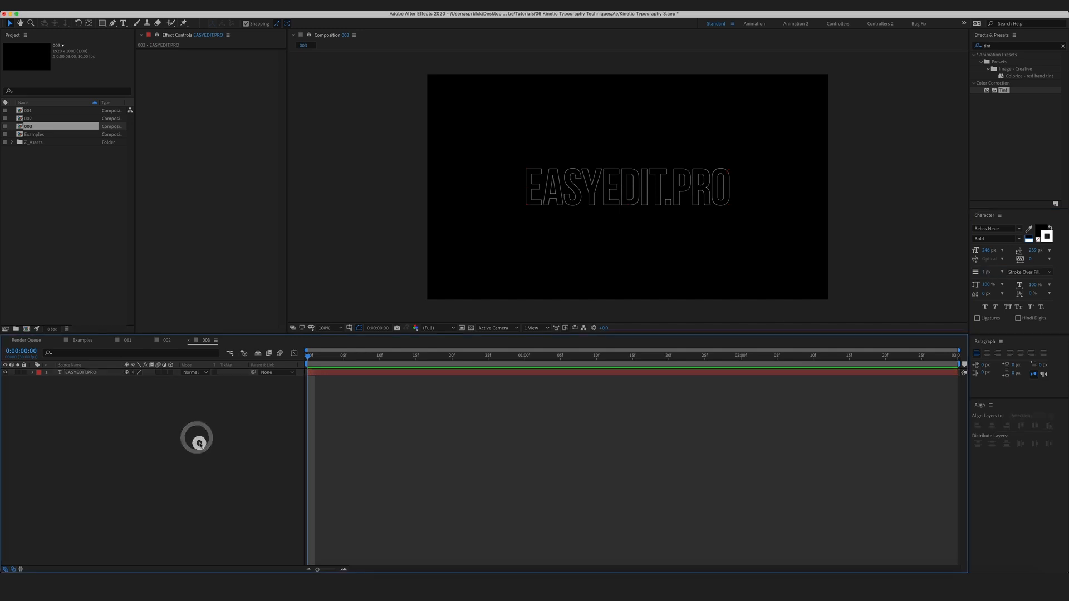
# Make the EASYEDIT.PRO text layer 3D and duplicate it
pyautogui.click(101, 373)
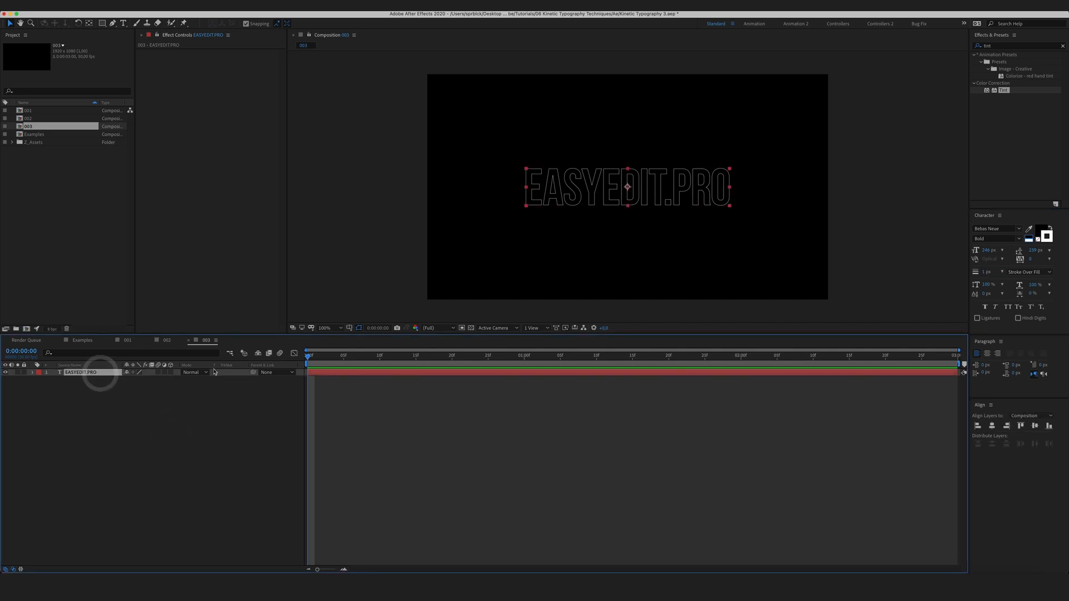
pyautogui.click(171, 373)
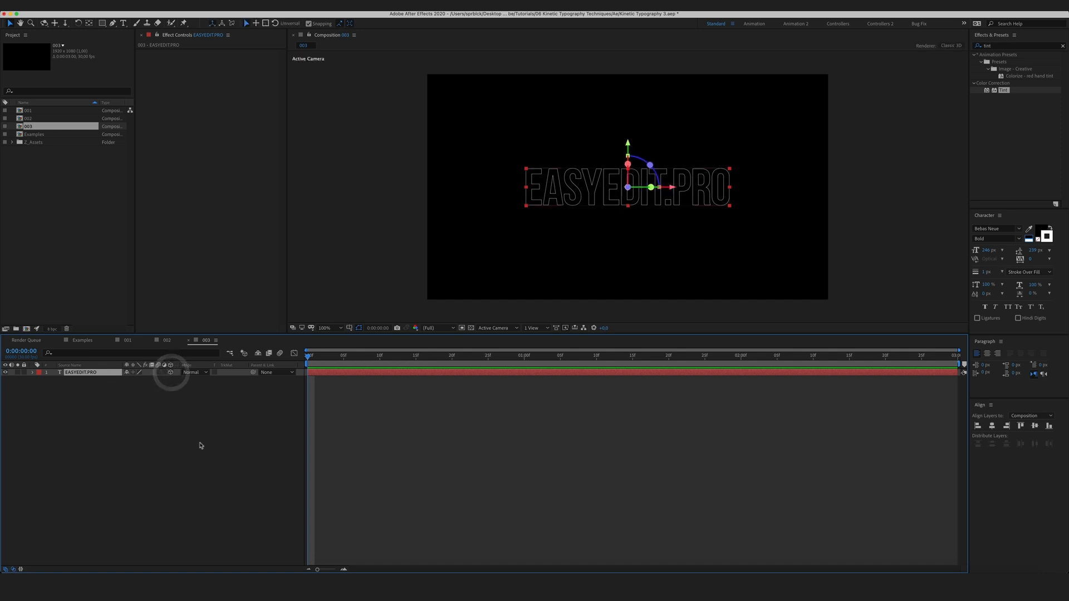
pyautogui.click(199, 436)
pyautogui.click(83, 373)
pyautogui.press('super+d')
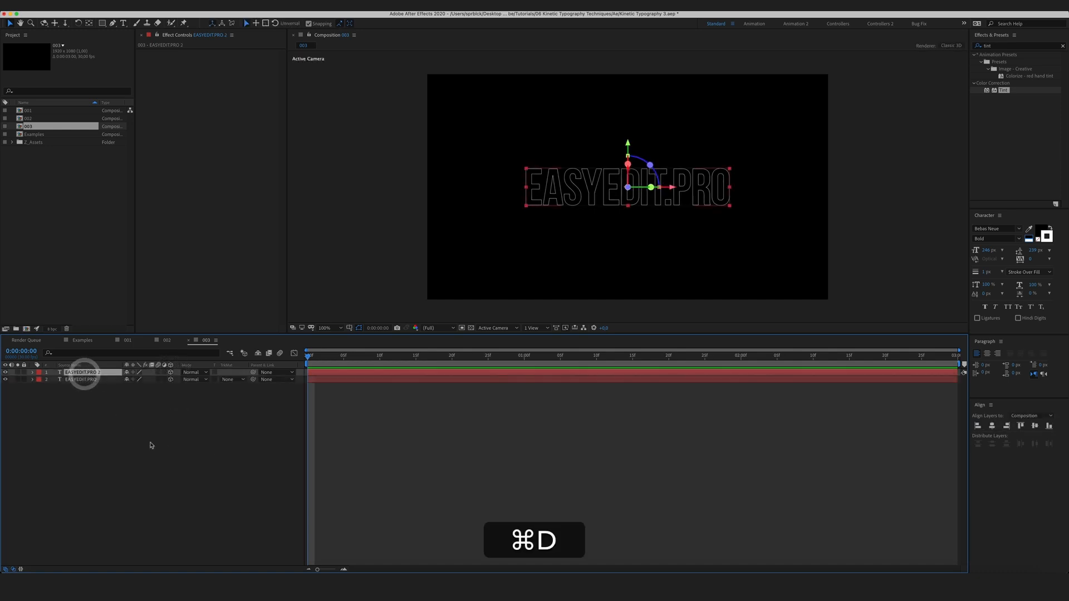
pyautogui.click(175, 453)
# Switch the composition view to Custom View 1 and set the EASYEDIT.PRO 2 layer's Z position to 10
pyautogui.click(499, 328)
pyautogui.click(500, 404)
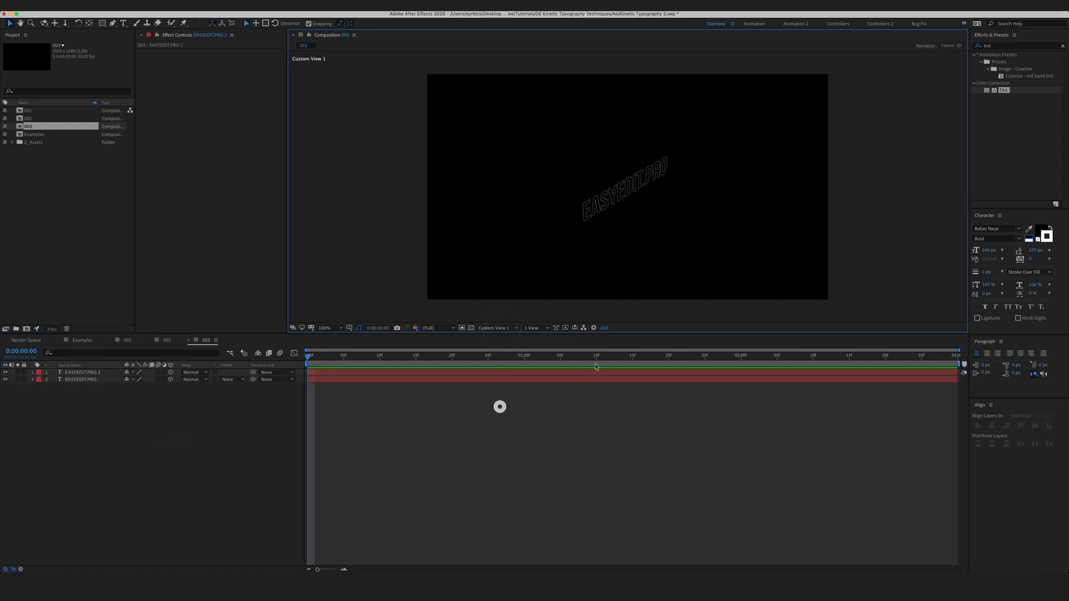
pyautogui.scroll(4, 596, 234)
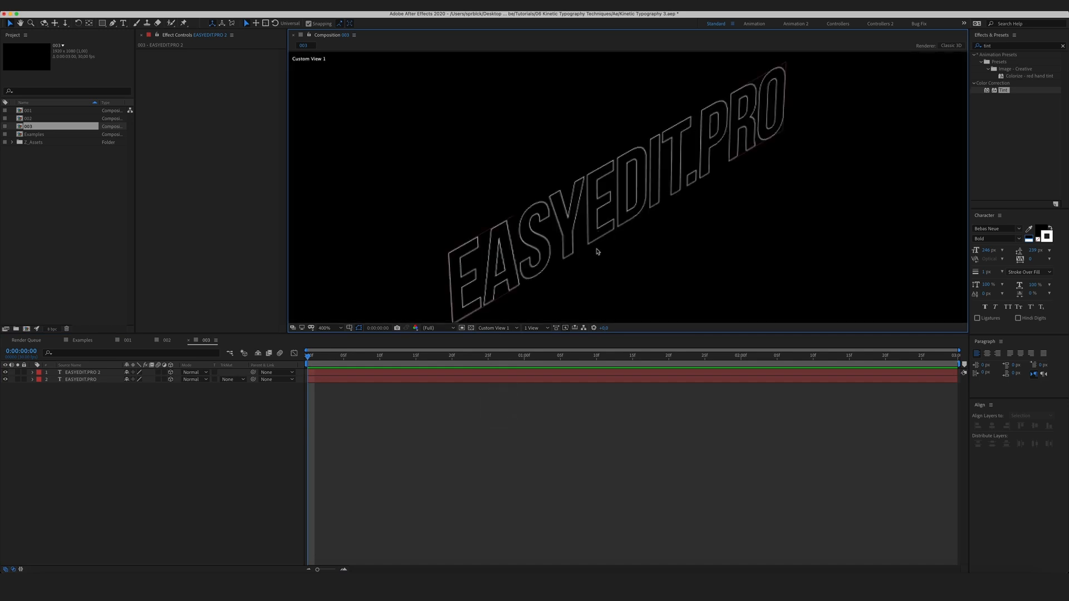
pyautogui.click(97, 372)
pyautogui.press('p')
pyautogui.click(168, 435)
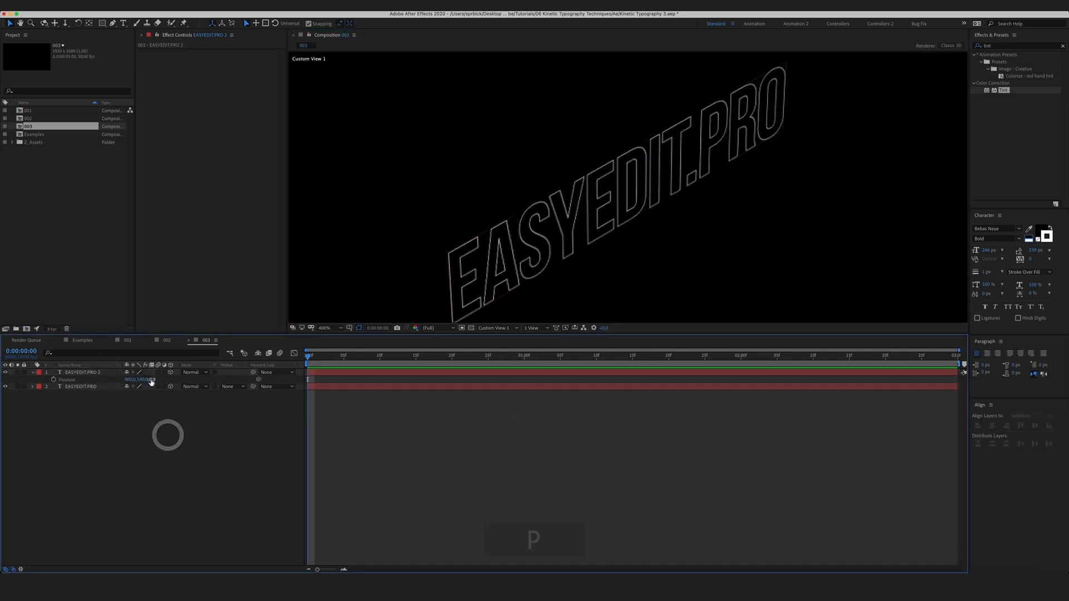
pyautogui.write('10')
pyautogui.press('Return')
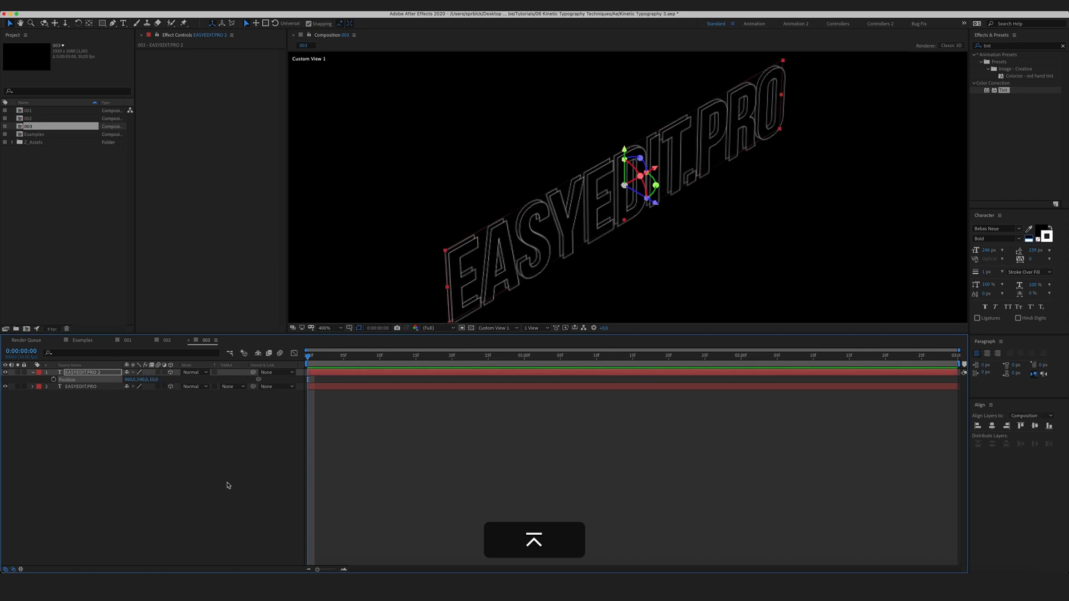
pyautogui.click(205, 446)
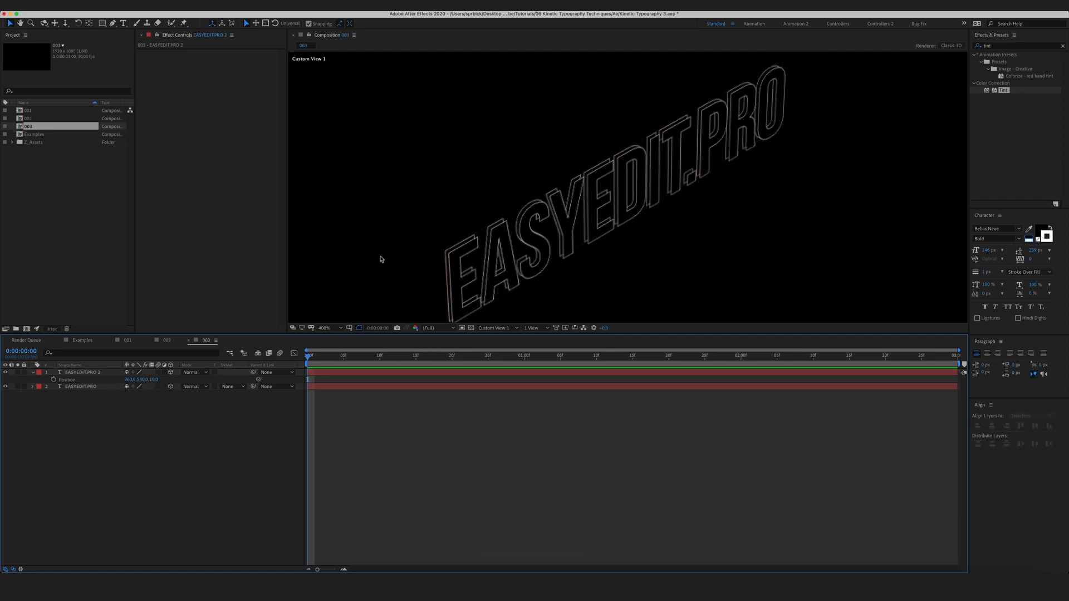
# Give the EASYEDIT.PRO 2 text layer a white fill
pyautogui.click(97, 375)
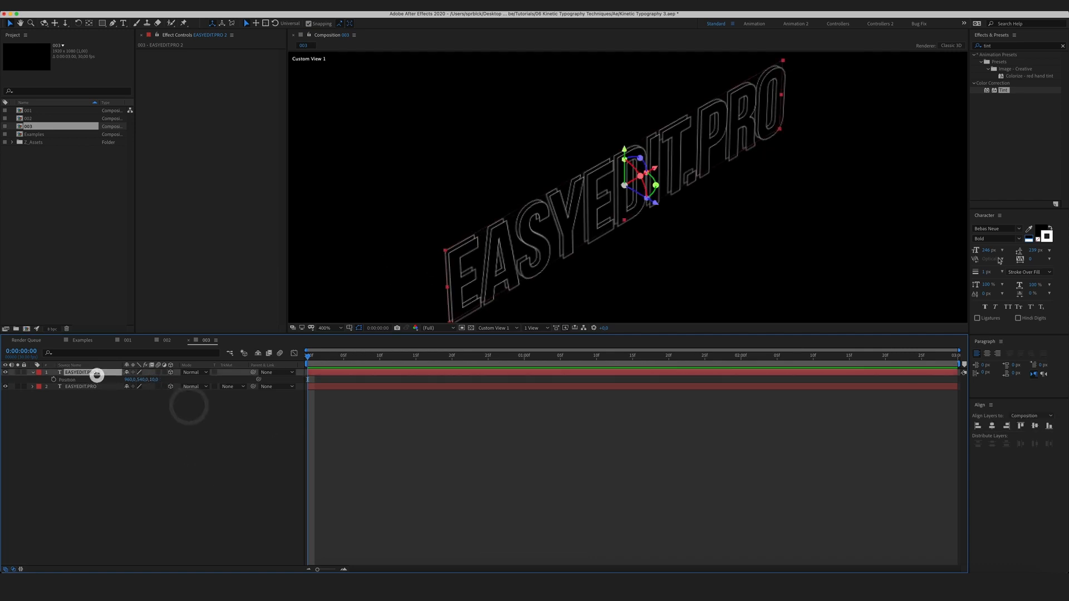
pyautogui.click(1030, 238)
pyautogui.click(275, 439)
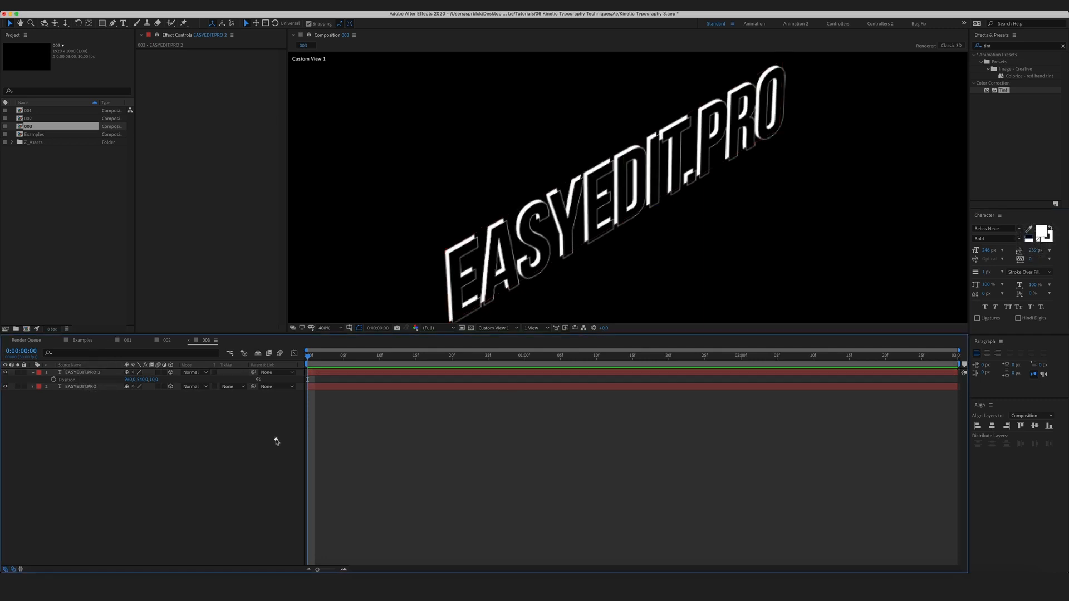
pyautogui.click(198, 440)
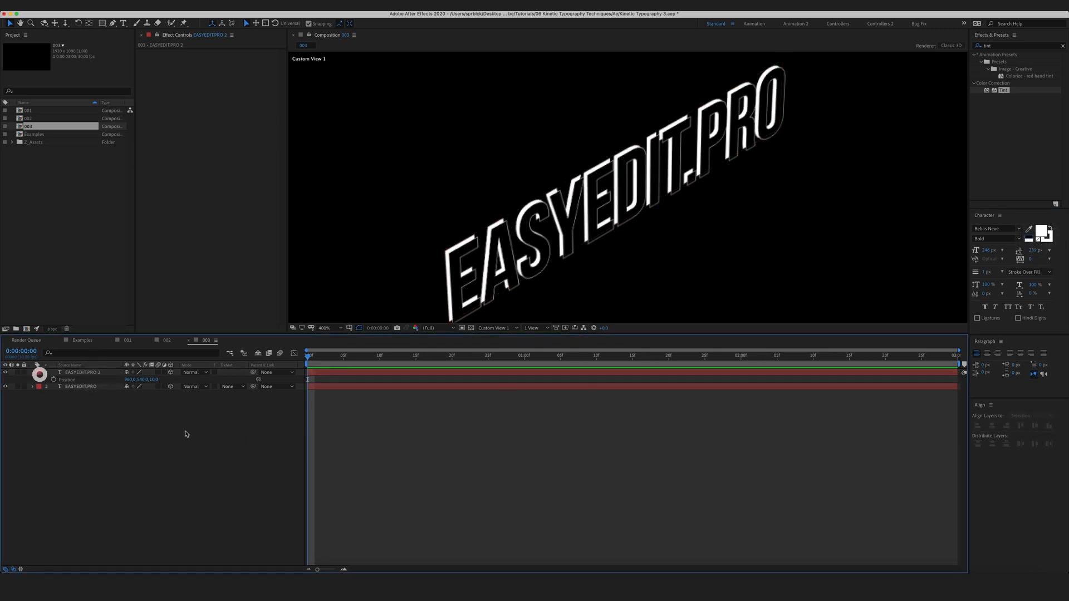
# Duplicate both text layers and set the EASYEDIT.PRO 3 copy's Z position to 20
pyautogui.click(83, 372)
pyautogui.keyDown('shift'); pyautogui.click(87, 388); pyautogui.keyUp('shift')
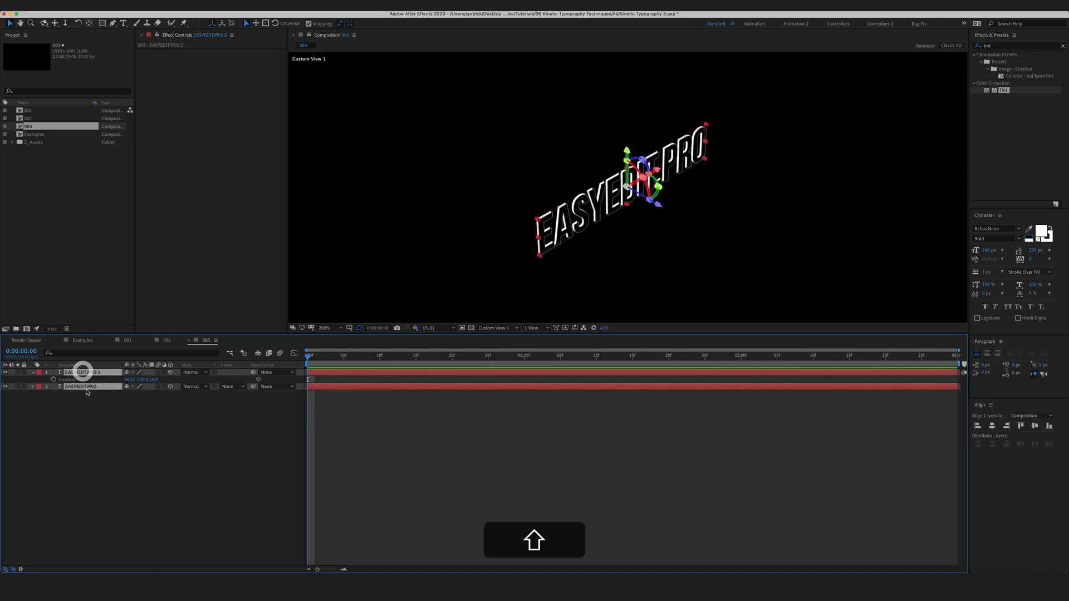
pyautogui.press('super+d')
pyautogui.press('p')
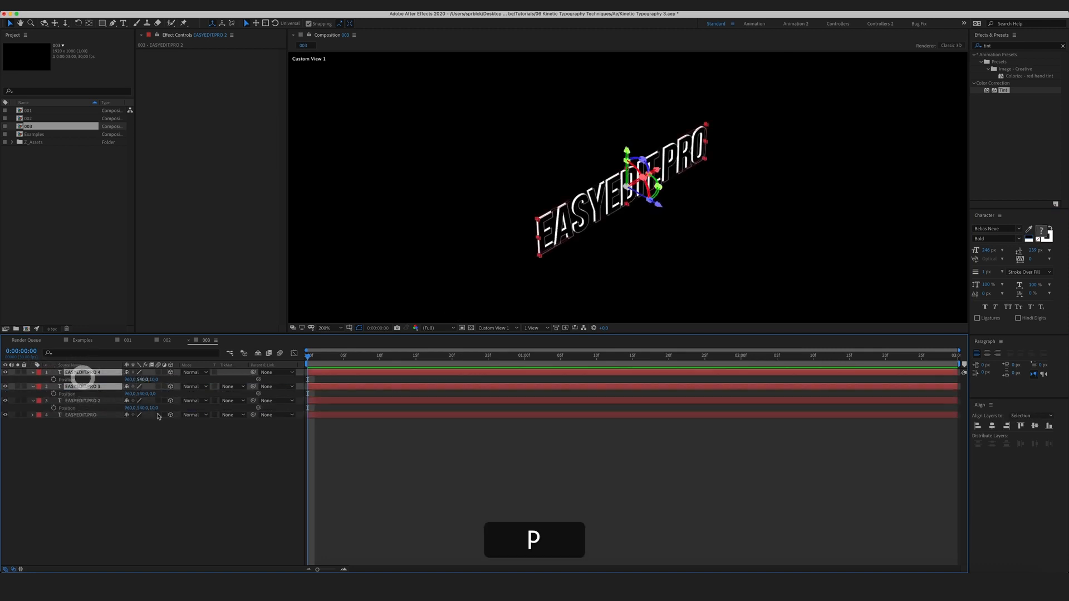
pyautogui.click(156, 439)
pyautogui.click(155, 394)
pyautogui.write('20')
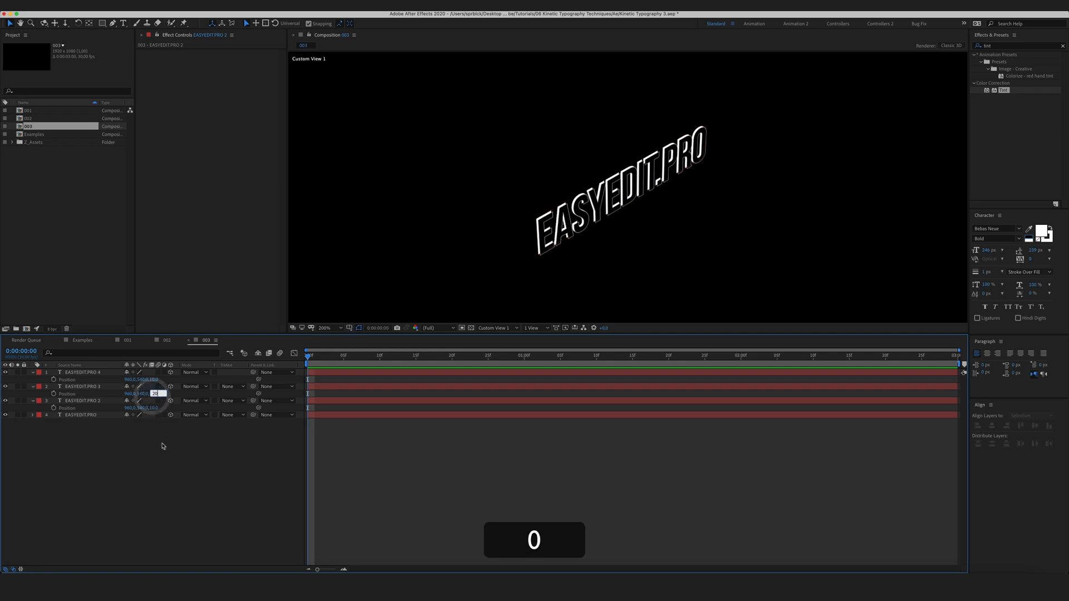
# Set the EASYEDIT.PRO 4 layer's Z position to 40
pyautogui.click(154, 380)
pyautogui.write('40')
pyautogui.click(185, 499)
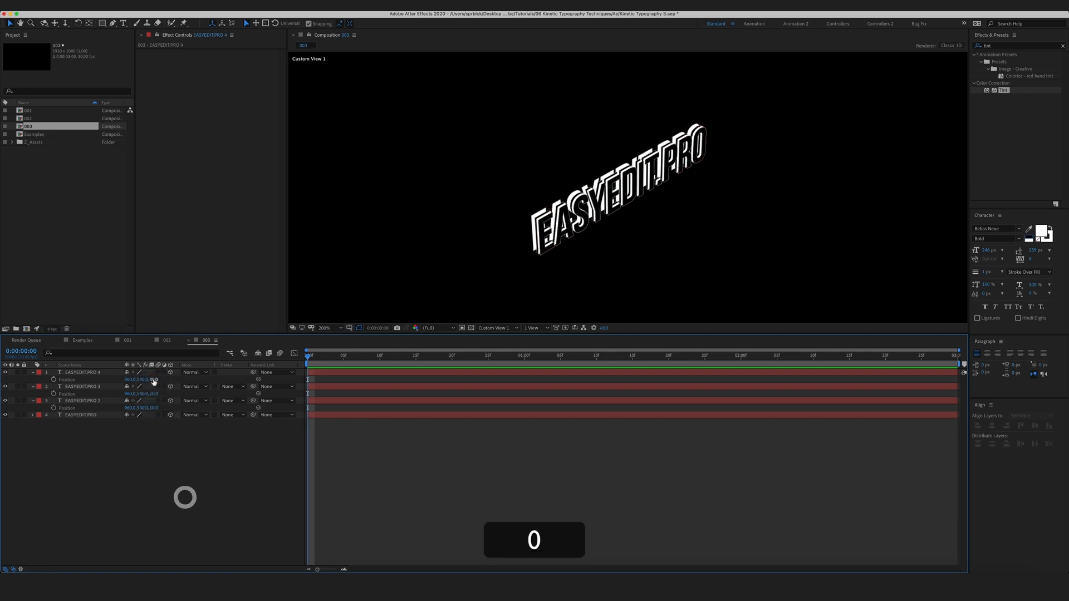
# Set the EASYEDIT.PRO 4 layer's Z position to 30
pyautogui.click(154, 379)
pyautogui.write('30')
pyautogui.click(179, 487)
pyautogui.click(157, 451)
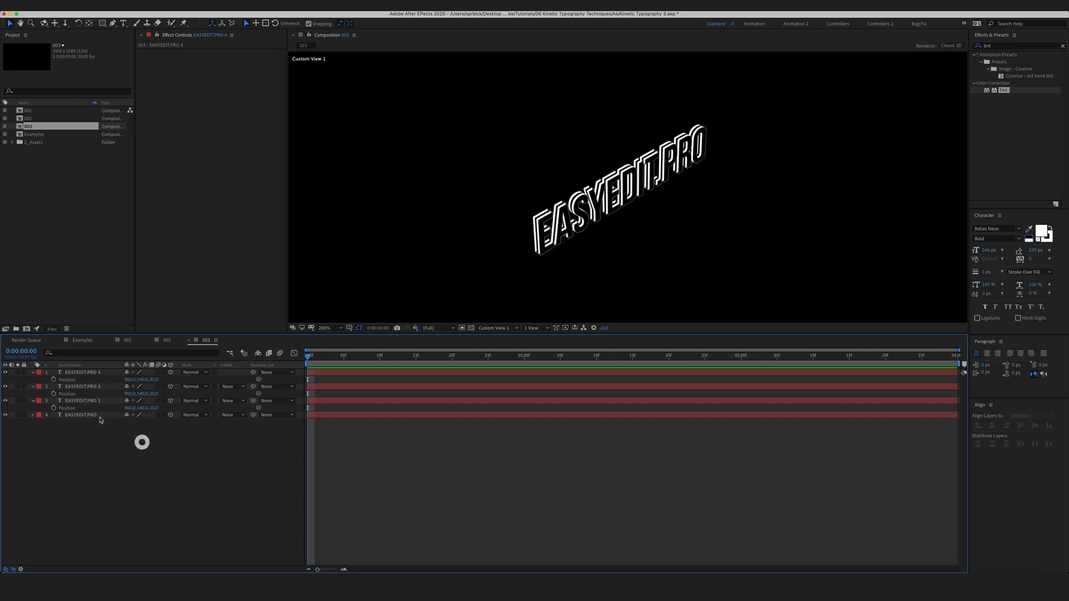
# Duplicate all four text layers, move the copies to the top of the layer stack and show their Position properties
pyautogui.click(100, 417)
pyautogui.keyDown('shift'); pyautogui.click(90, 372); pyautogui.keyUp('shift')
pyautogui.press('super+d')
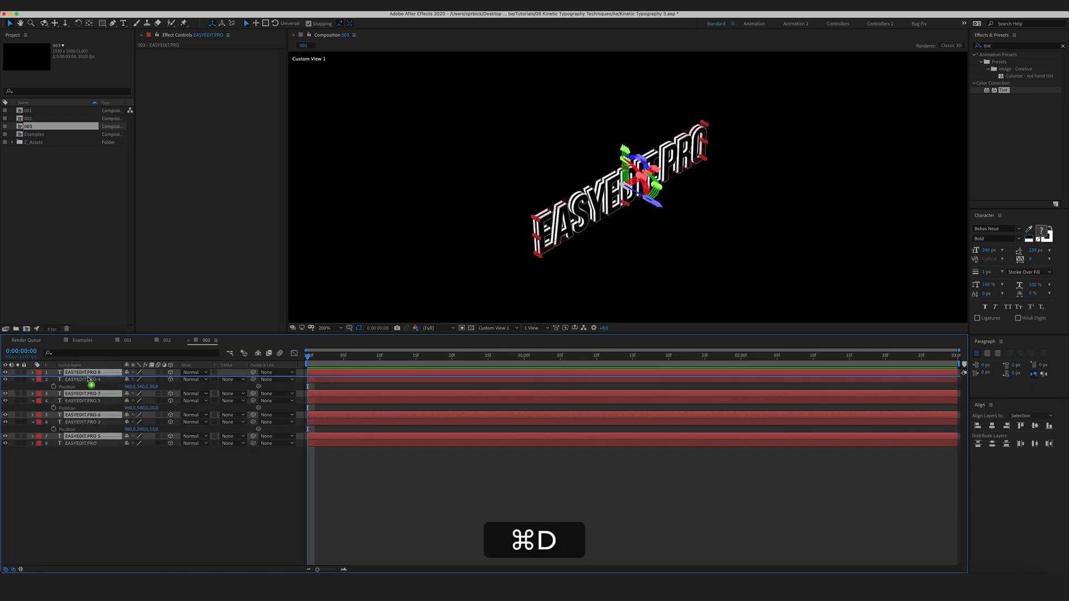
pyautogui.moveTo(88, 378); pyautogui.dragTo(90, 375)
pyautogui.press('p')
pyautogui.click(200, 510)
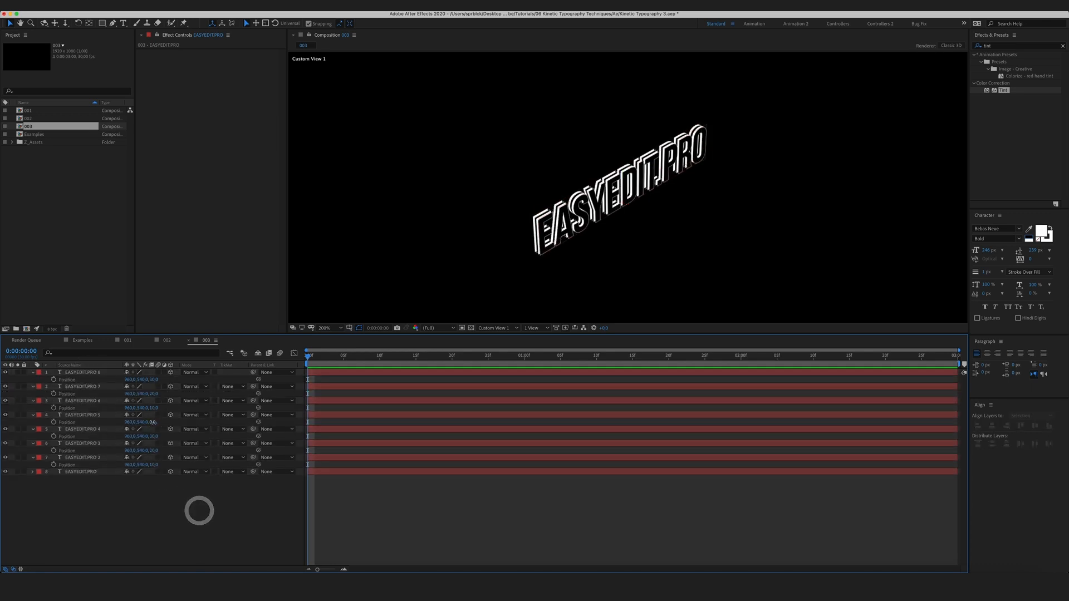
# Set the Z positions of EASYEDIT.PRO 5, 6, 7 and 8 to 40, 50, 60 and 70 respectively
pyautogui.click(150, 422)
pyautogui.write('40')
pyautogui.click(168, 463)
pyautogui.click(156, 408)
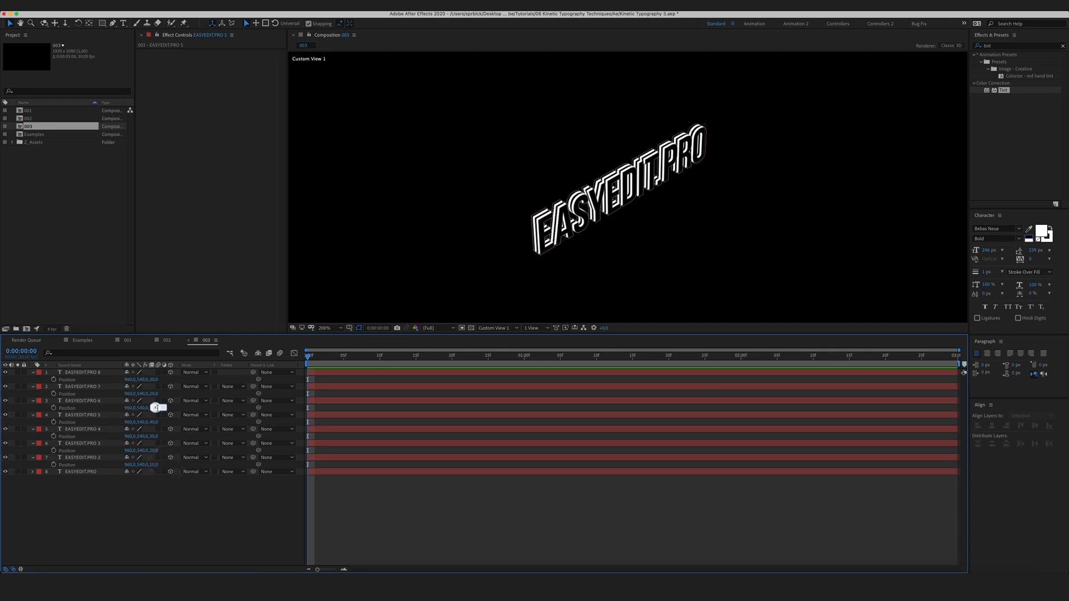
pyautogui.write('50')
pyautogui.click(181, 465)
pyautogui.click(156, 393)
pyautogui.write('60')
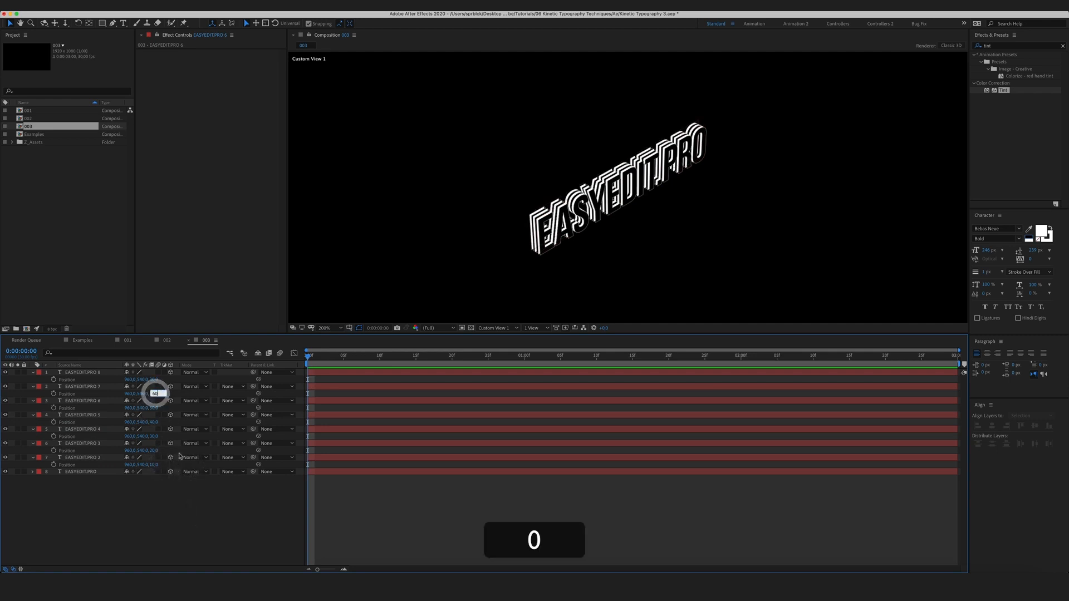
pyautogui.click(175, 459)
pyautogui.click(156, 380)
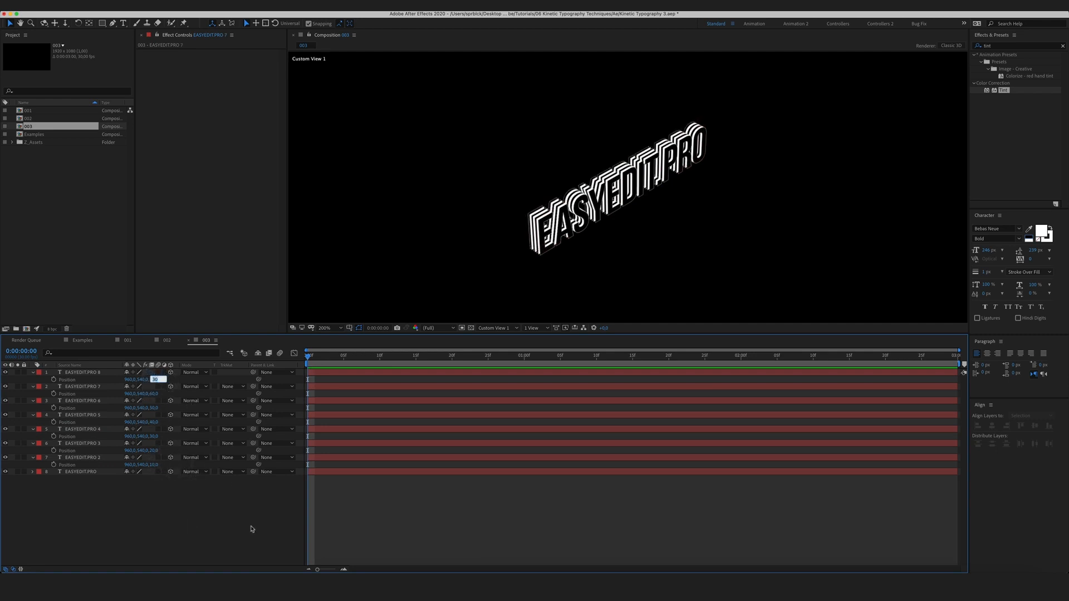
pyautogui.write('70')
pyautogui.click(215, 496)
# Duplicate EASYEDIT.PRO 7 and 8, move the copies to the top of the layer stack and show their Position properties
pyautogui.click(98, 473)
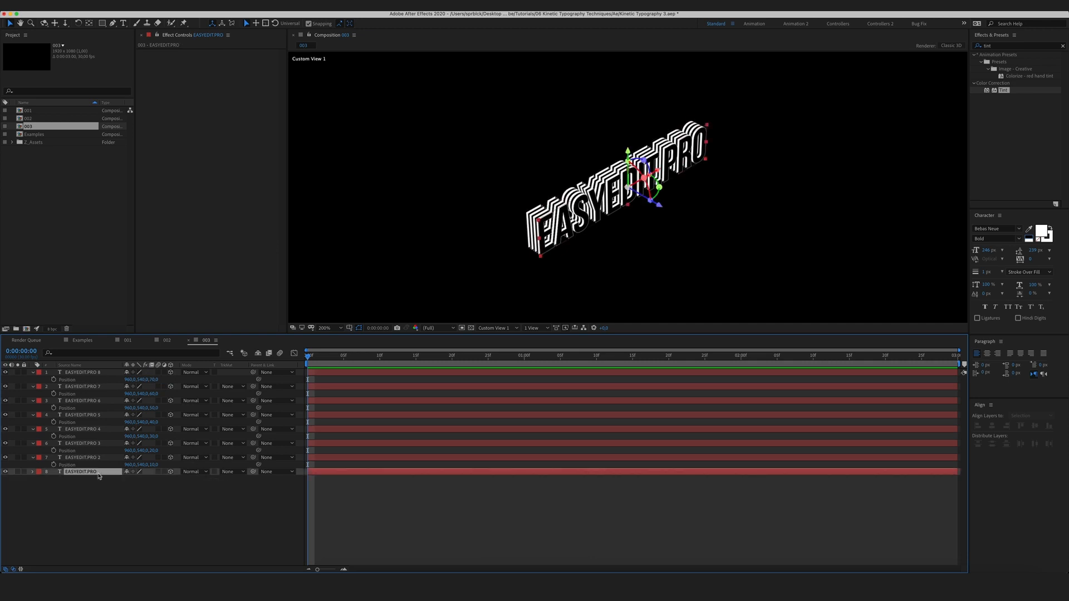
pyautogui.keyDown('shift'); pyautogui.click(84, 372); pyautogui.keyUp('shift')
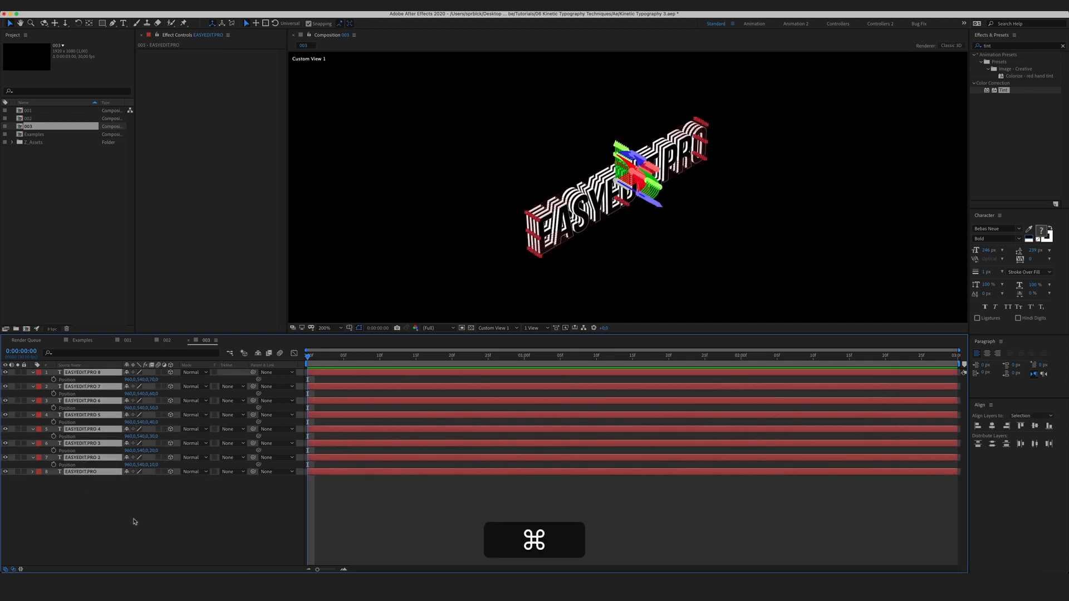
pyautogui.click(133, 524)
pyautogui.click(103, 373)
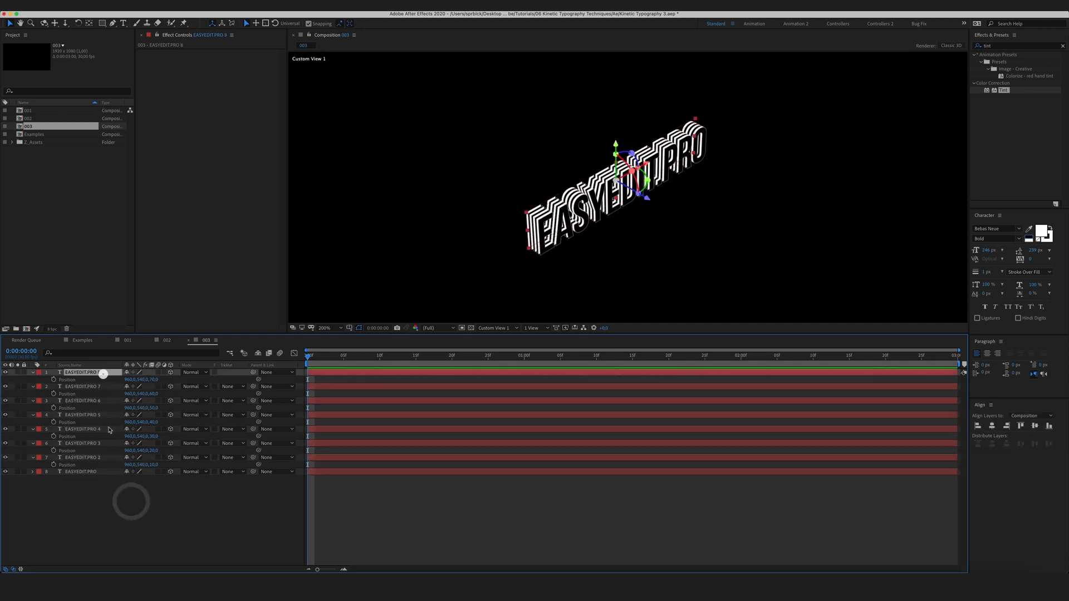
pyautogui.press('super+shift+d')
pyautogui.press('super+d')
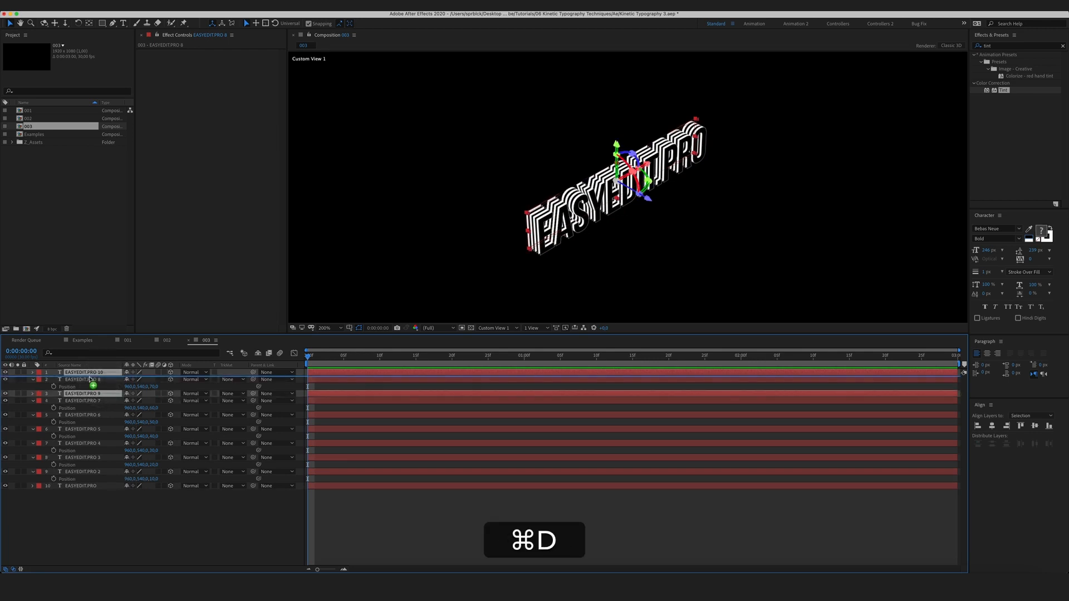
pyautogui.moveTo(89, 378); pyautogui.dragTo(89, 378)
pyautogui.press('p')
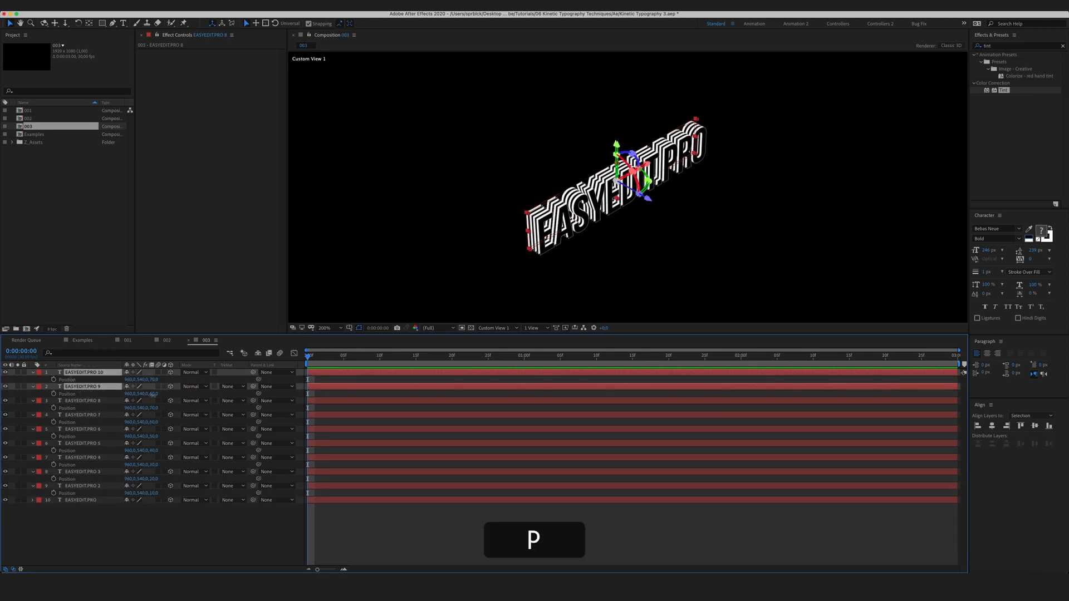
# Set the Z position of EASYEDIT.PRO 9 to 80 and of EASYEDIT.PRO 10 to 90
pyautogui.click(152, 395)
pyautogui.write('80')
pyautogui.click(178, 382)
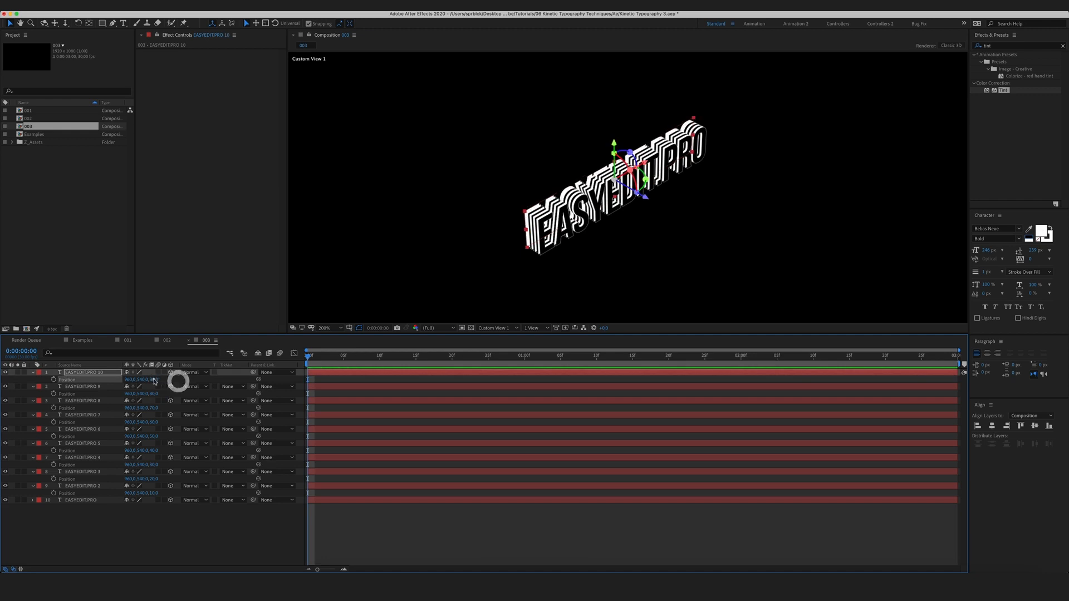
pyautogui.click(154, 380)
pyautogui.write('90')
pyautogui.click(184, 533)
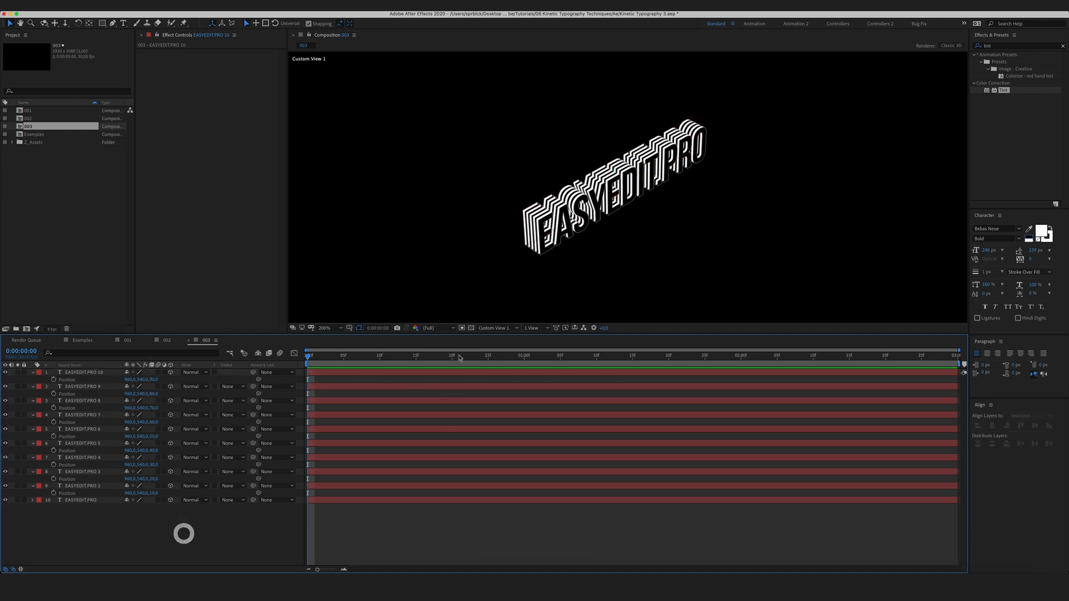
# Return the composition view to Active Camera and collapse the properties of all the text layers
pyautogui.click(494, 328)
pyautogui.click(505, 334)
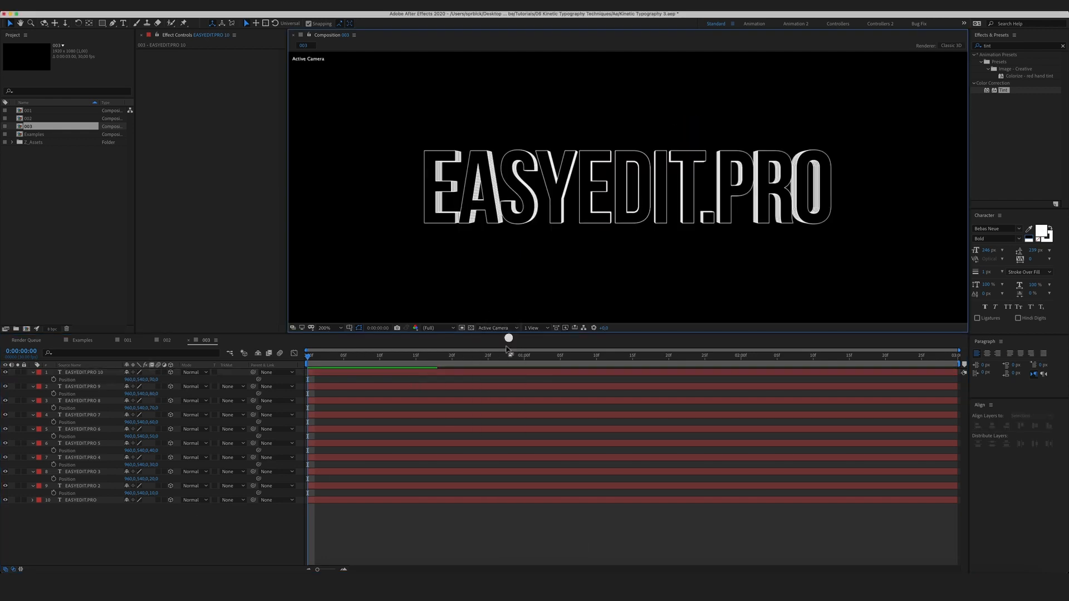
pyautogui.click(80, 501)
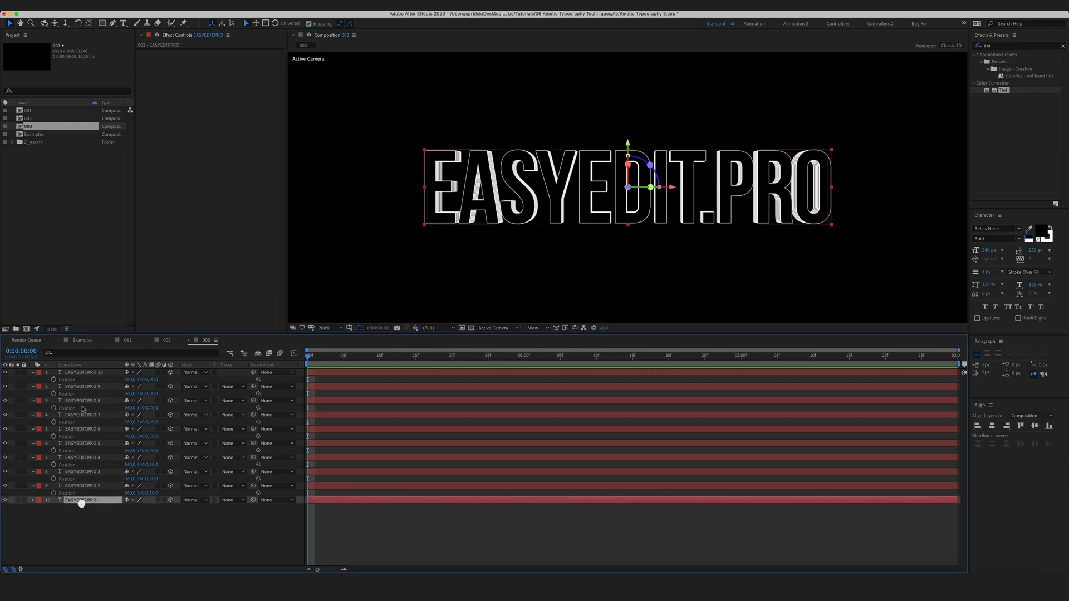
pyautogui.keyDown('shift'); pyautogui.click(78, 372); pyautogui.keyUp('shift')
pyautogui.click(33, 372)
pyautogui.click(147, 511)
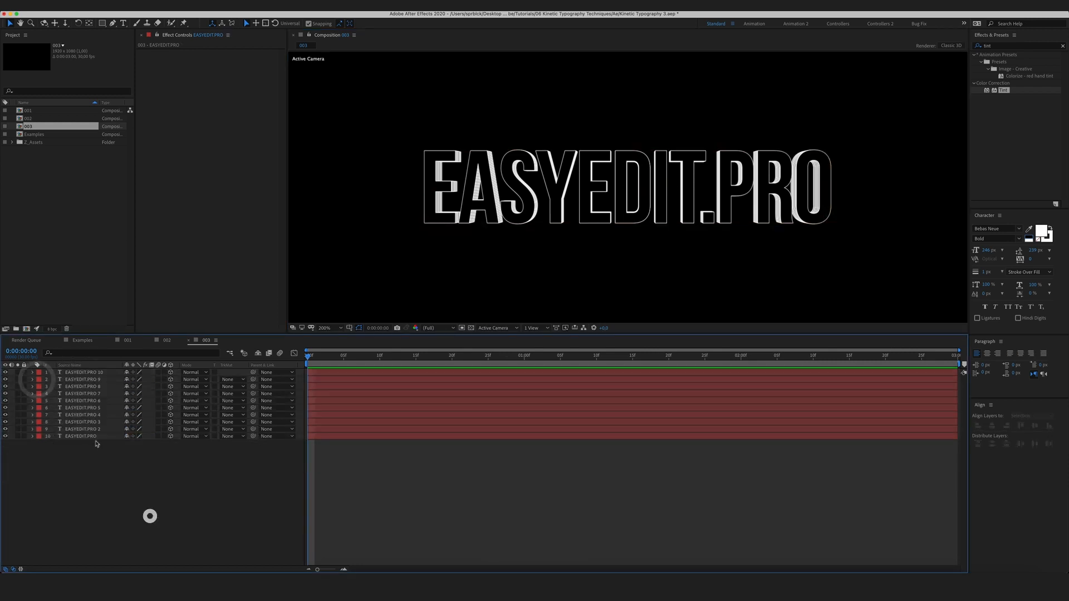
# Add a Z Rotation keyframe of 15° at the composition's start on the original EASYEDIT.PRO layer
pyautogui.click(94, 438)
pyautogui.press('r')
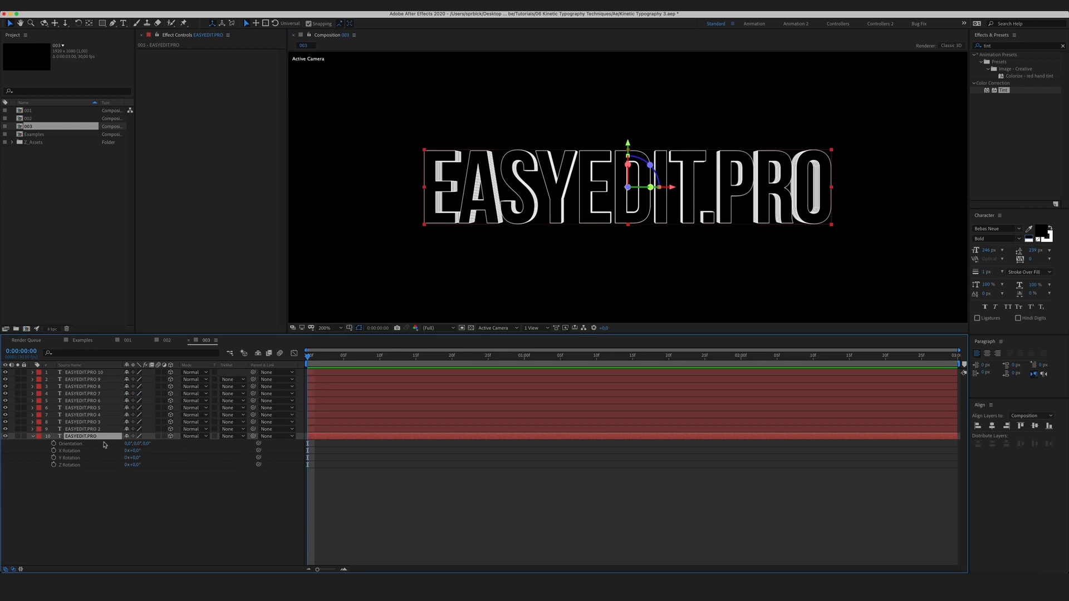
pyautogui.click(141, 517)
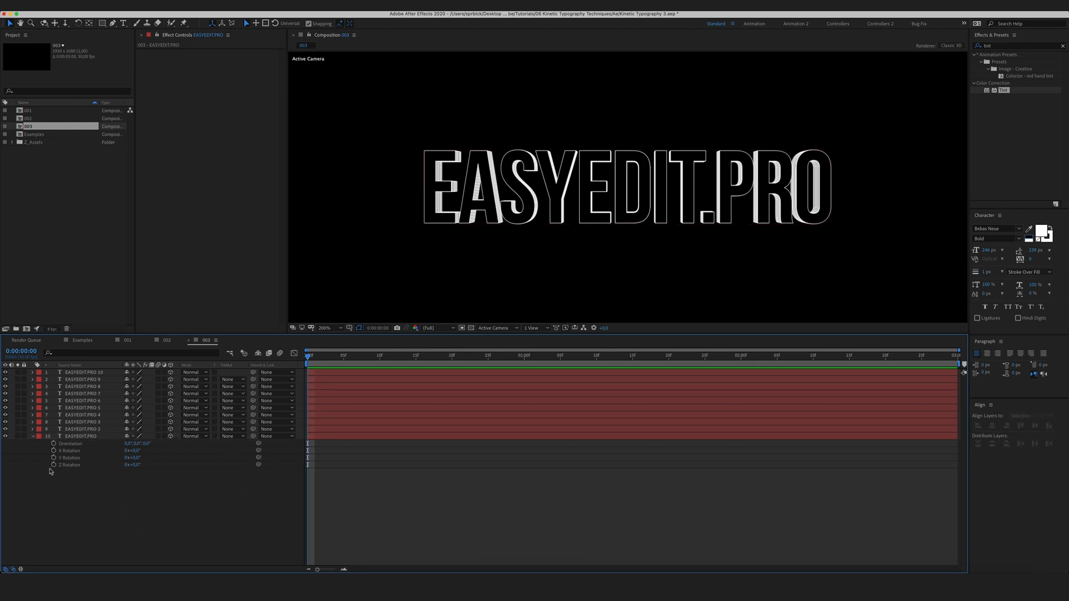
pyautogui.click(53, 465)
pyautogui.click(133, 465)
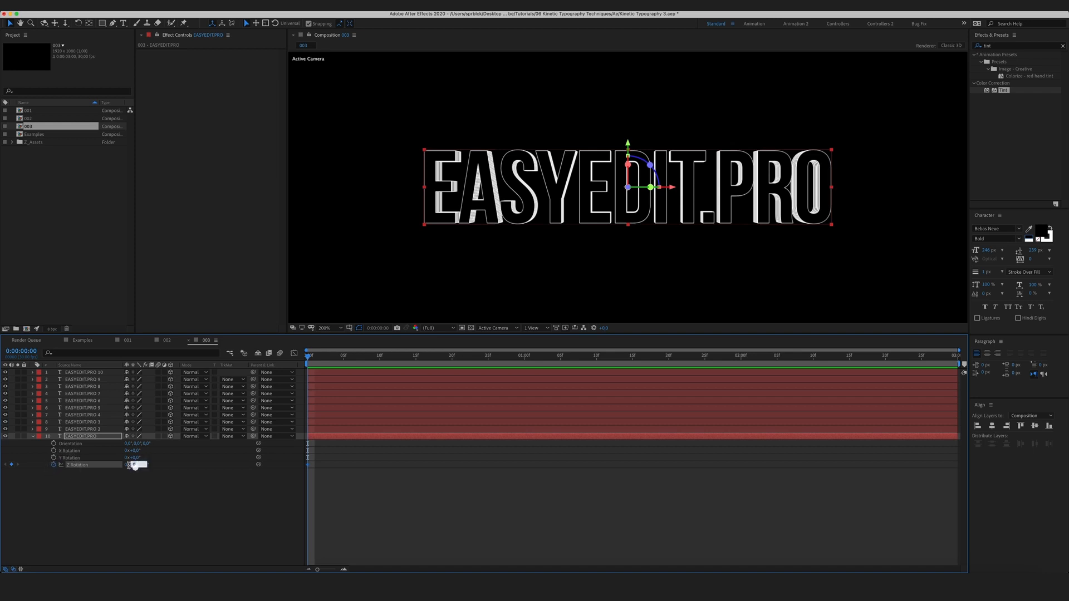
pyautogui.write('15')
pyautogui.press('Return')
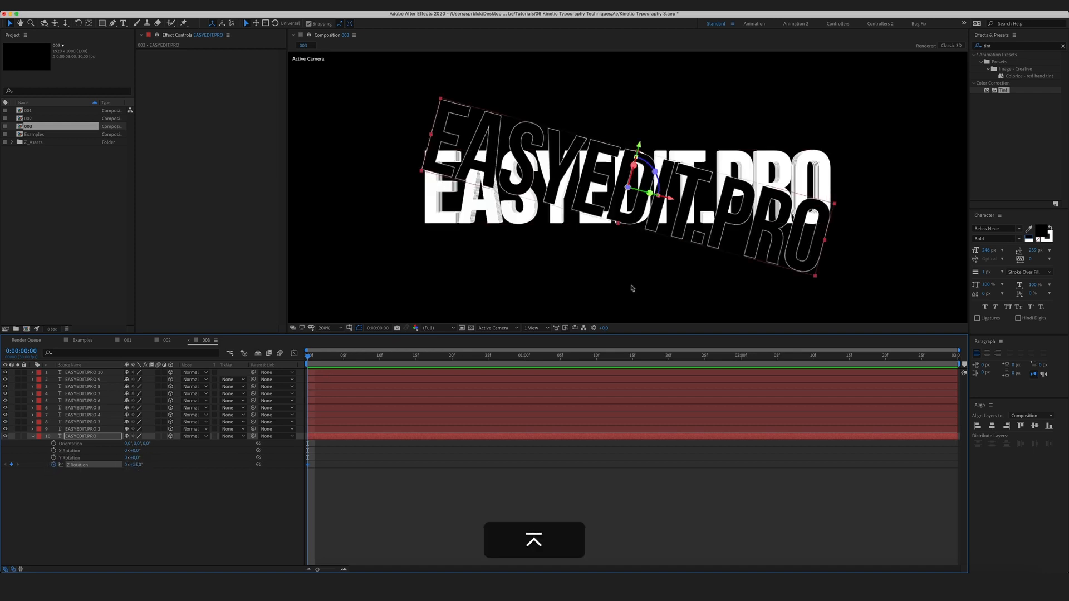
pyautogui.click(365, 461)
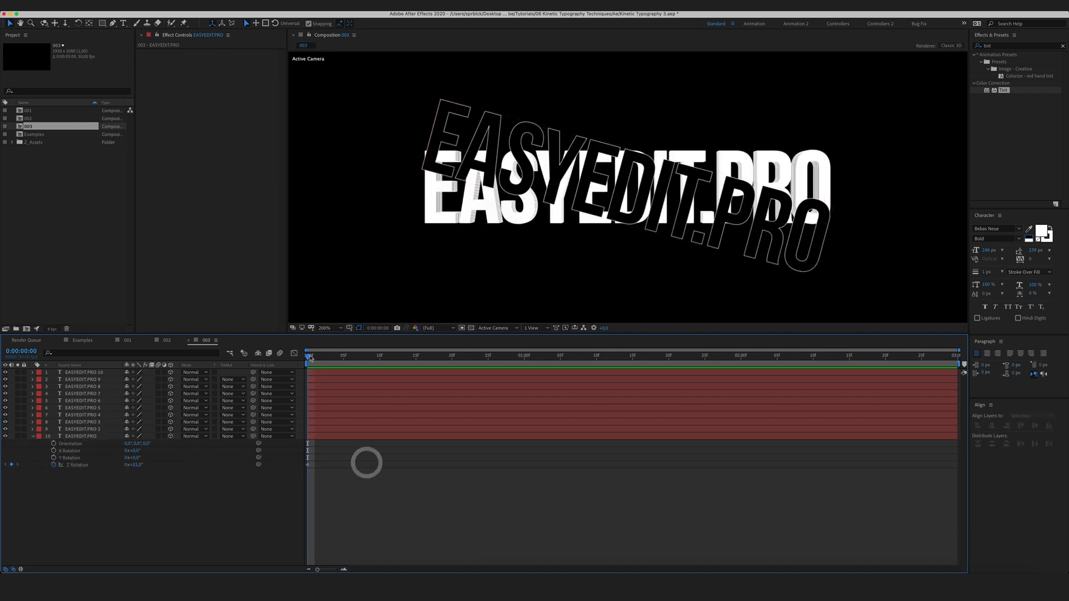
# Add a Z Rotation keyframe of -15° at 0:00:01:00 on the original EASYEDIT.PRO layer
pyautogui.press('space')
pyautogui.moveTo(392, 372); pyautogui.dragTo(523, 381)
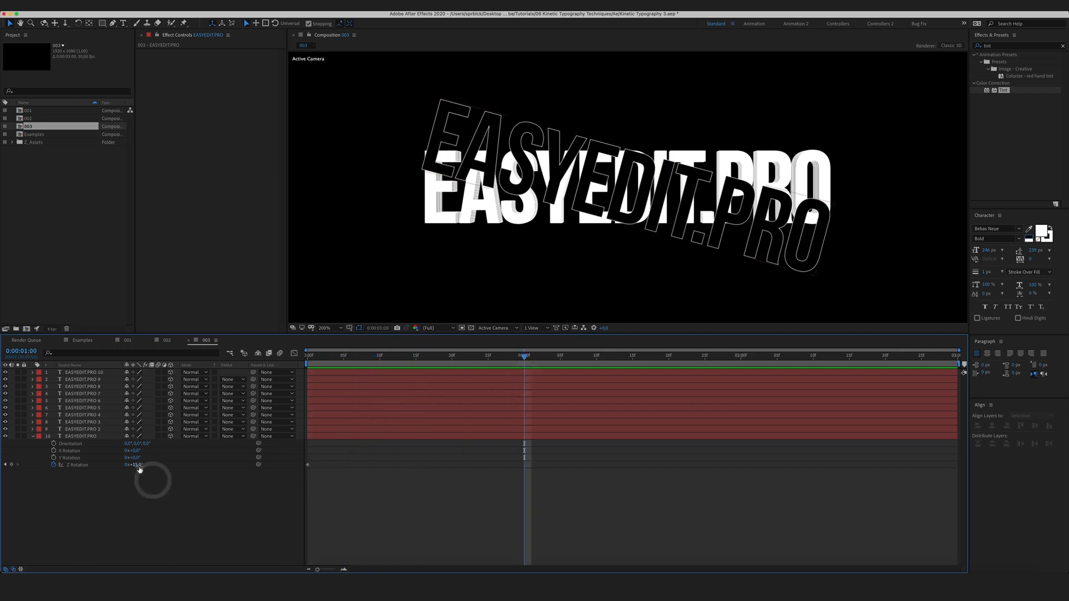
pyautogui.write('-')
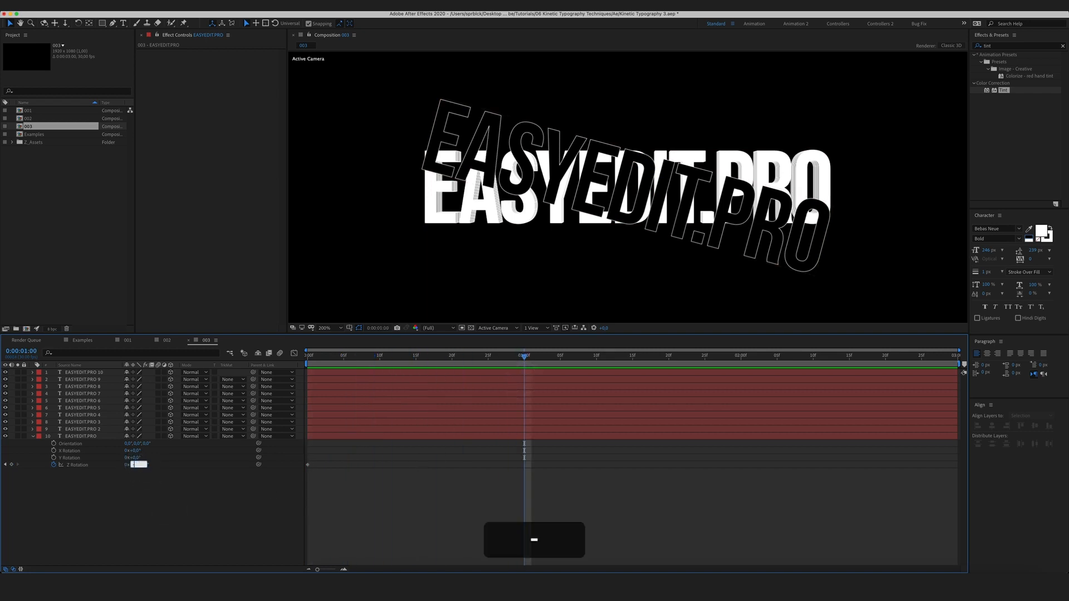
pyautogui.write('15')
pyautogui.press('Return')
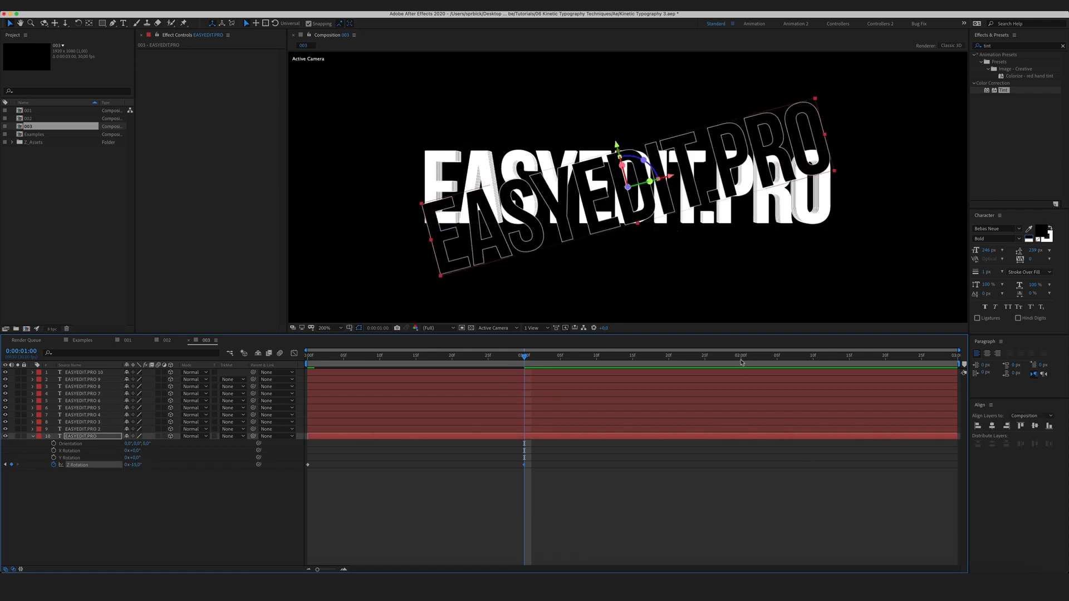
# Copy the two Z Rotation keyframes, paste them at 0:00:02:00 and preview the rotation
pyautogui.moveTo(620, 484); pyautogui.dragTo(298, 458)
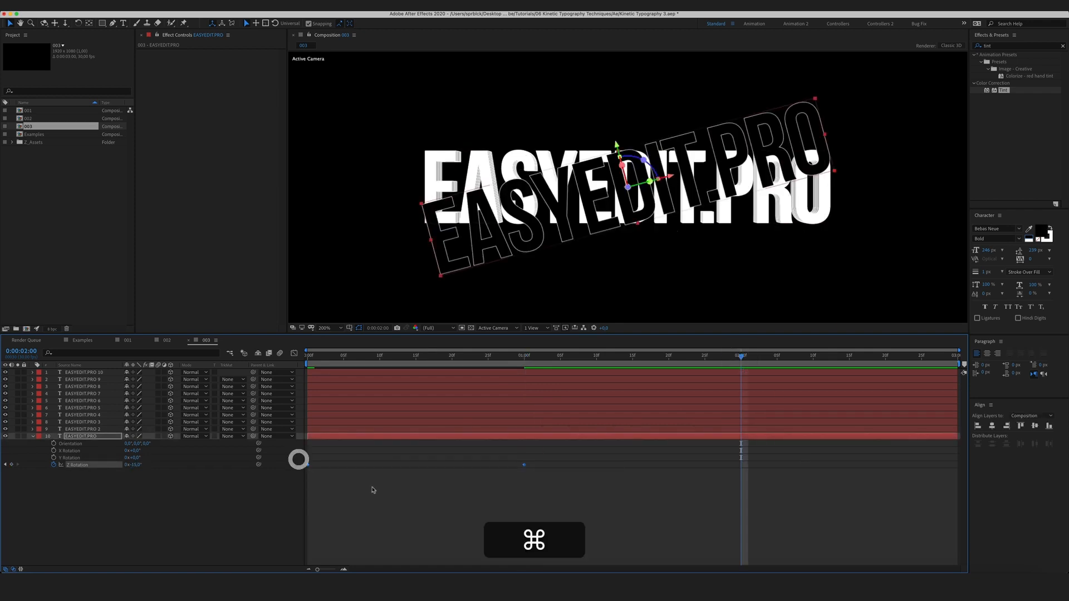
pyautogui.press('super+c')
pyautogui.press('super+v')
pyautogui.click(713, 500)
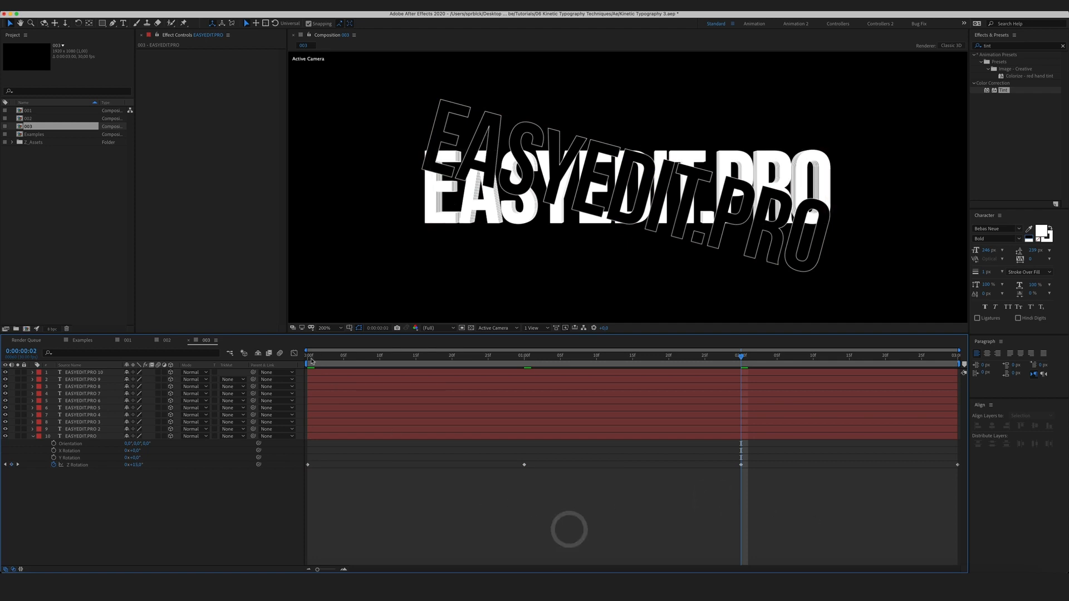
pyautogui.press('space')
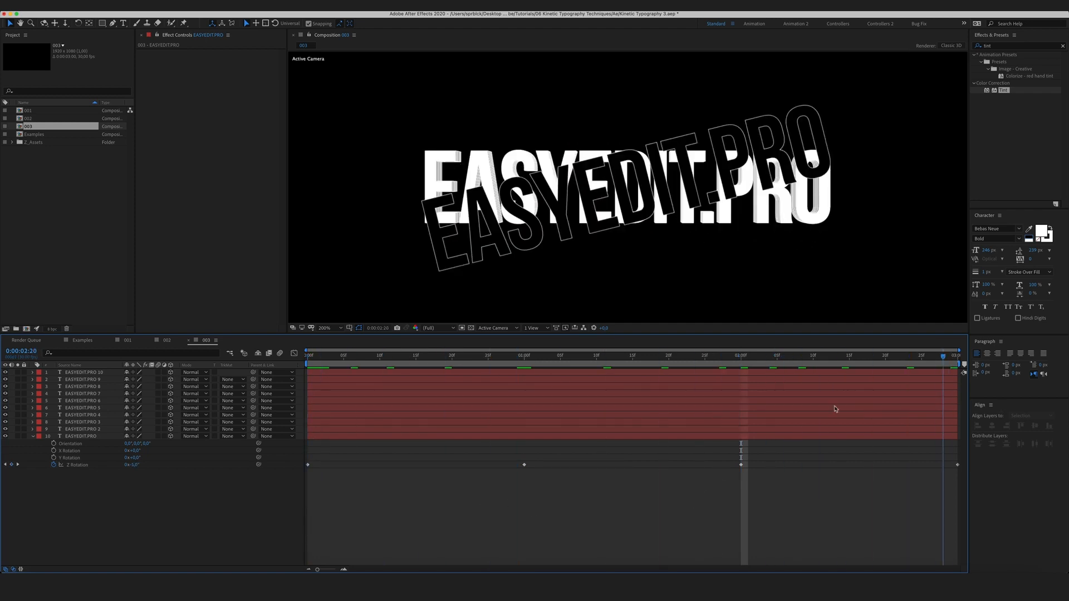
pyautogui.press('space')
# Apply Easy Ease to all of the layer's Z Rotation keyframes, check their curve in the Graph Editor and collapse the layer
pyautogui.click(174, 416)
pyautogui.press('Home')
pyautogui.click(178, 522)
pyautogui.click(101, 467)
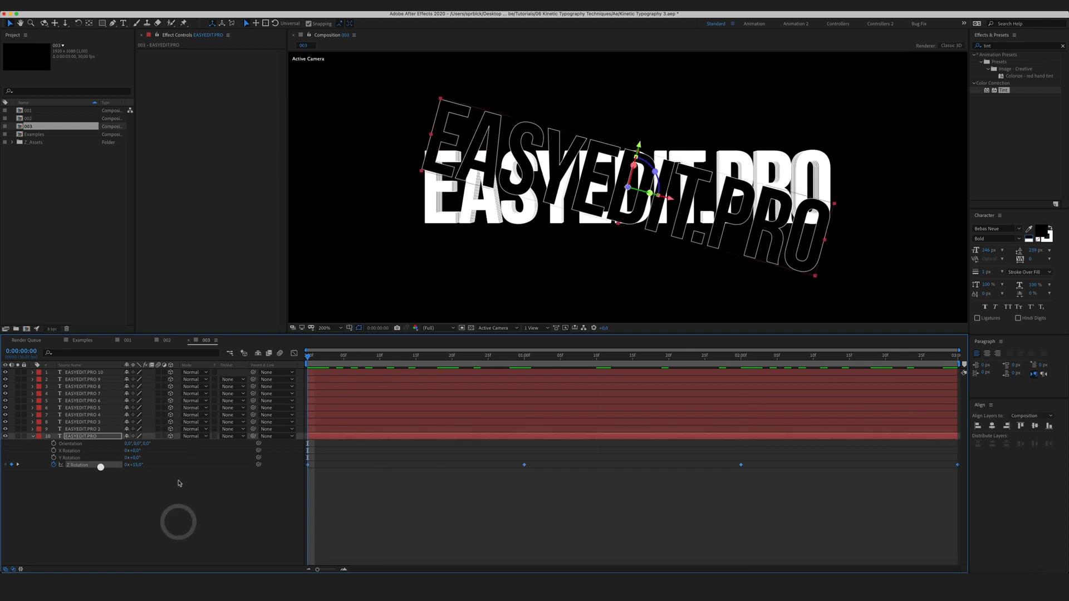
pyautogui.press('F9')
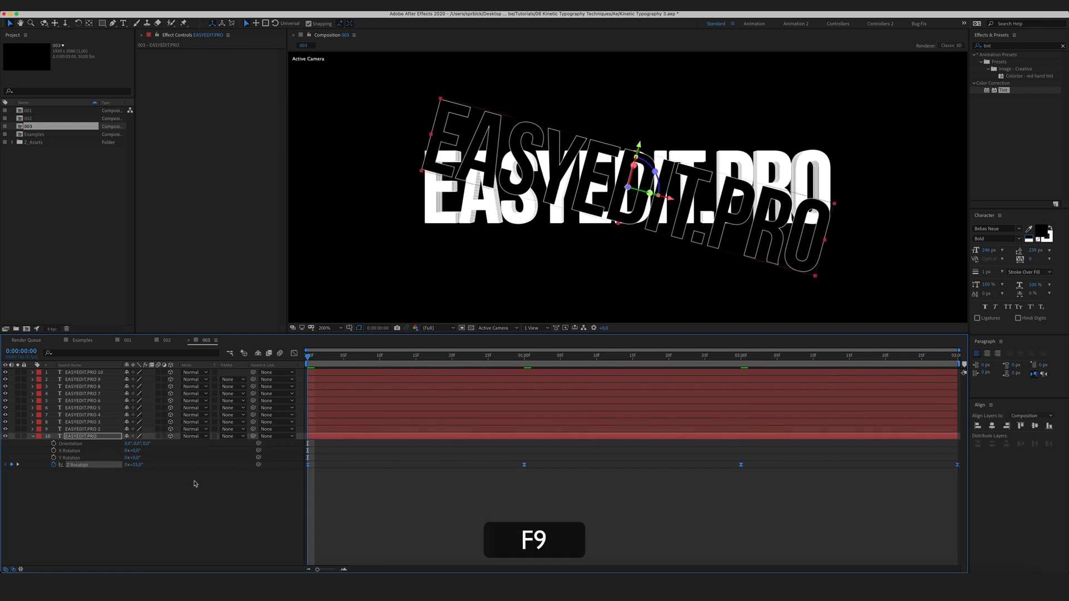
pyautogui.click(294, 354)
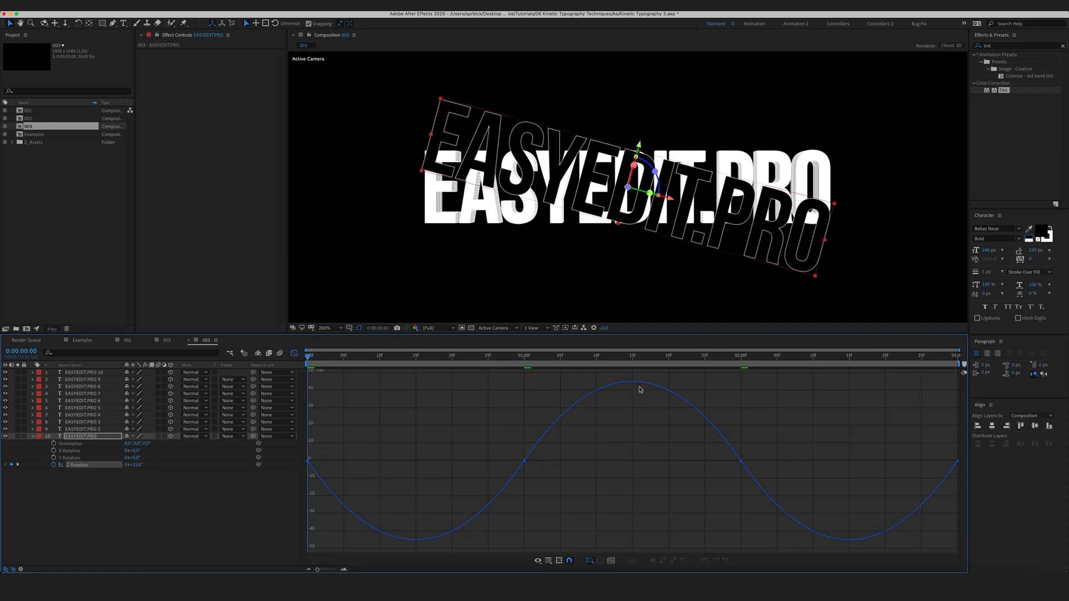
pyautogui.click(99, 480)
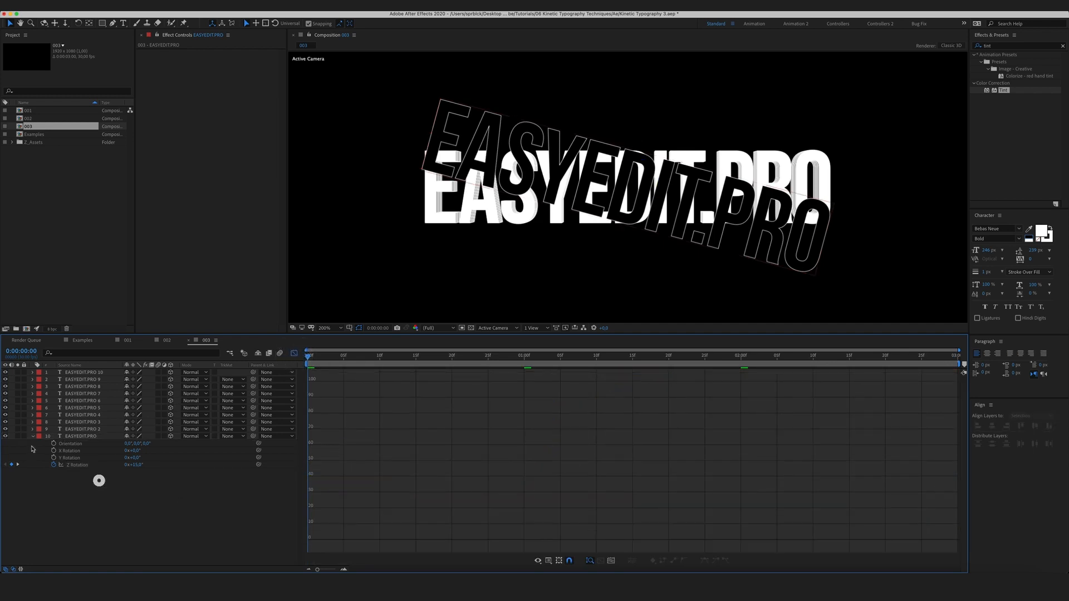
pyautogui.click(33, 436)
pyautogui.click(299, 354)
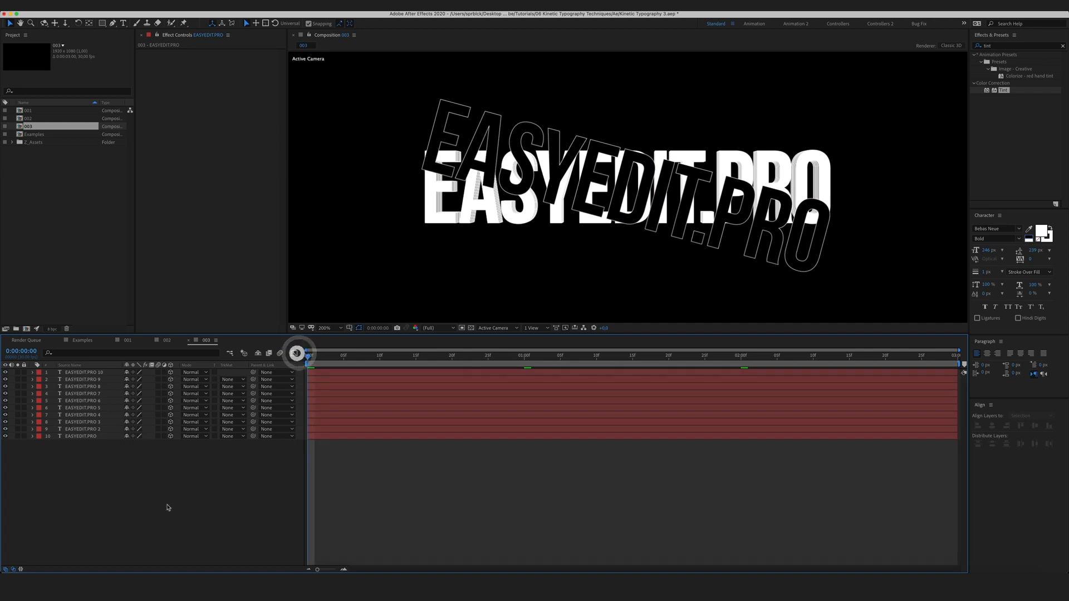
# Copy the original layer's Z Rotation keyframes onto EASYEDIT.PRO 2 through 10 at the composition's start and show every layer's keyframed properties
pyautogui.click(97, 437)
pyautogui.press('u')
pyautogui.click(90, 457)
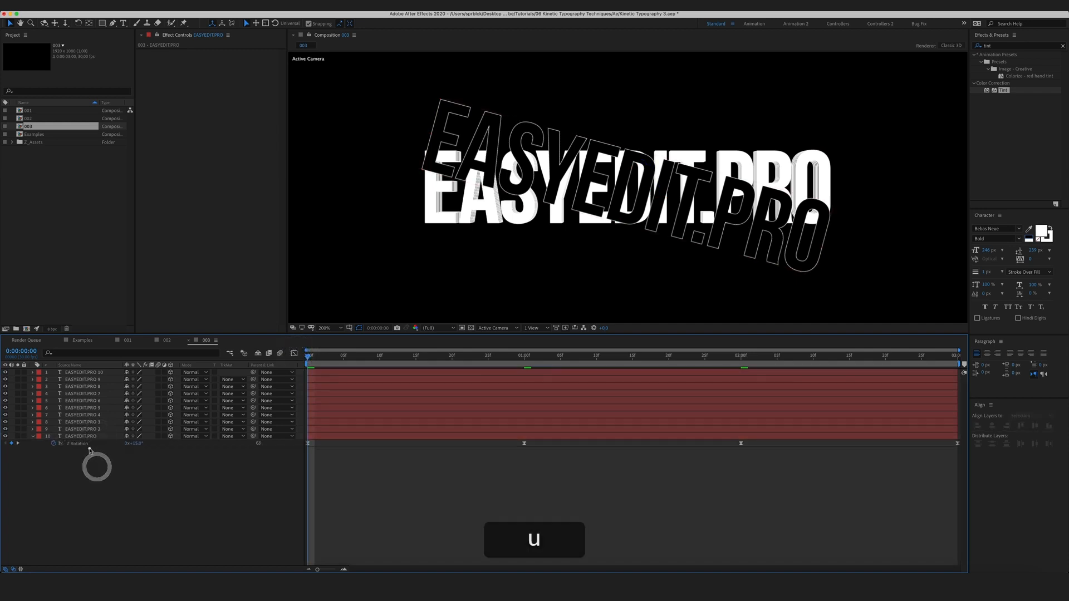
pyautogui.click(81, 444)
pyautogui.press('super+c')
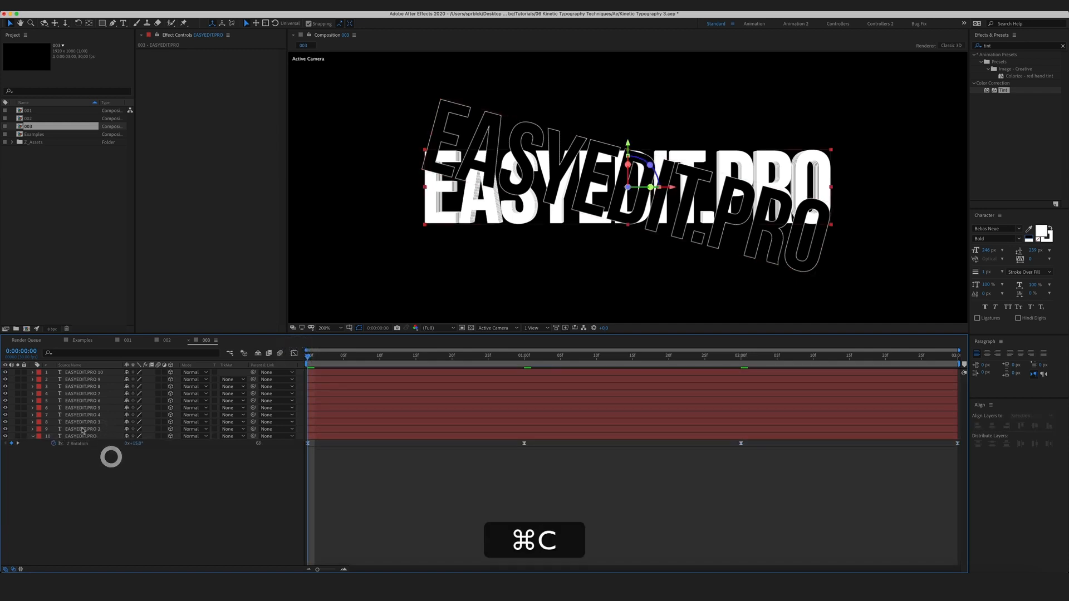
pyautogui.click(82, 429)
pyautogui.keyDown('shift'); pyautogui.click(87, 373); pyautogui.keyUp('shift')
pyautogui.press('super+v')
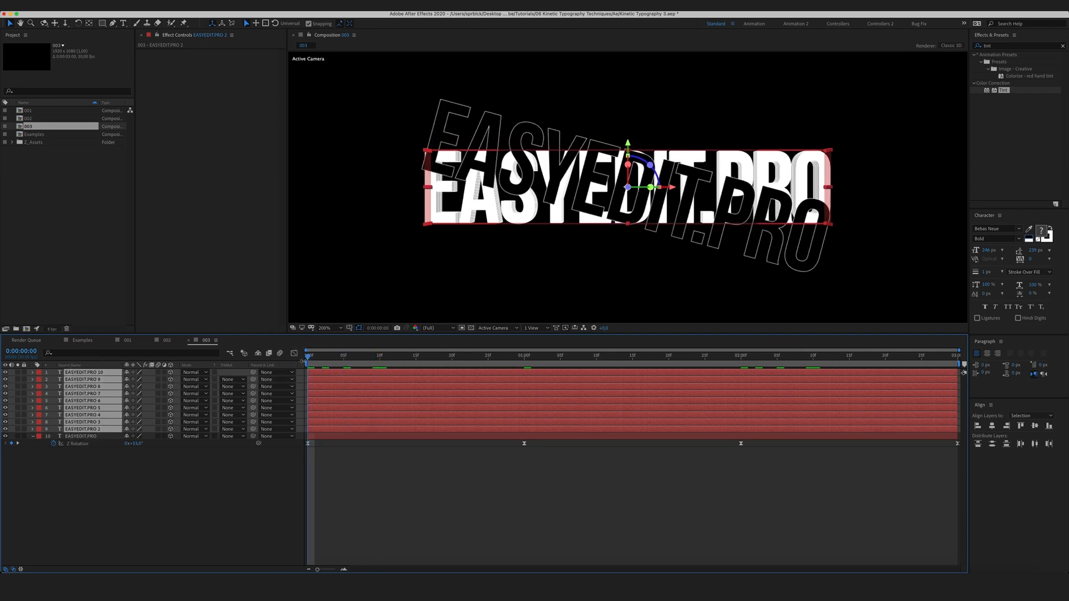
pyautogui.press('super+v')
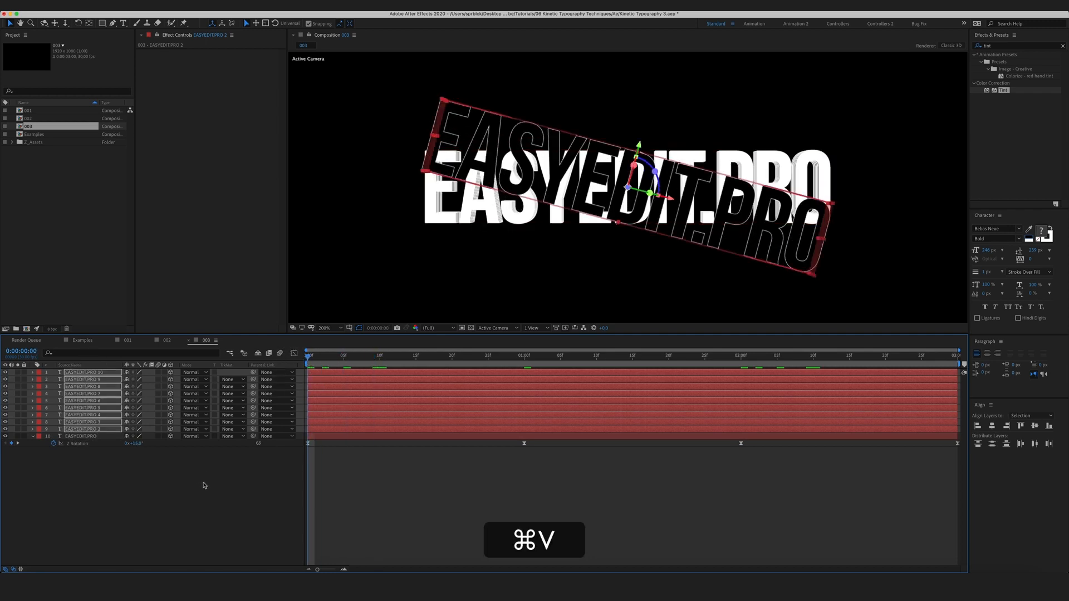
pyautogui.click(210, 496)
pyautogui.press('u')
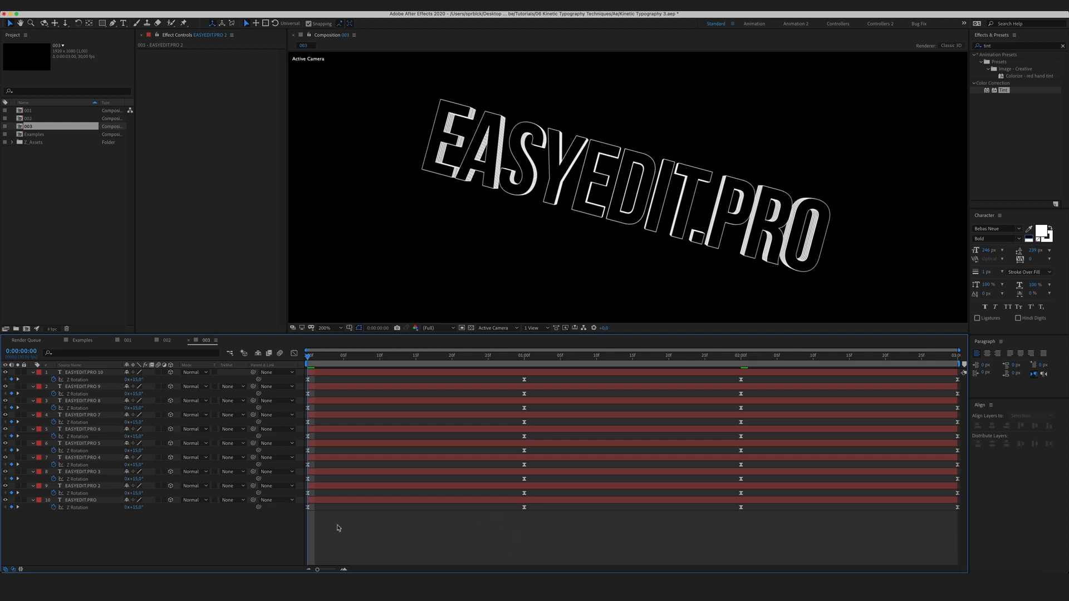
# Stagger the text layers one frame apart from bottom to top and shift them all earlier so EASYEDIT.PRO 10 begins at the composition's start
pyautogui.moveTo(315, 487)
pyautogui.mouseDown()
pyautogui.moveTo(365, 432)
pyautogui.moveTo(332, 415)
pyautogui.moveTo(372, 418)
pyautogui.moveTo(393, 403)
pyautogui.moveTo(341, 388)
pyautogui.moveTo(402, 380)
pyautogui.mouseUp()
pyautogui.click(386, 525)
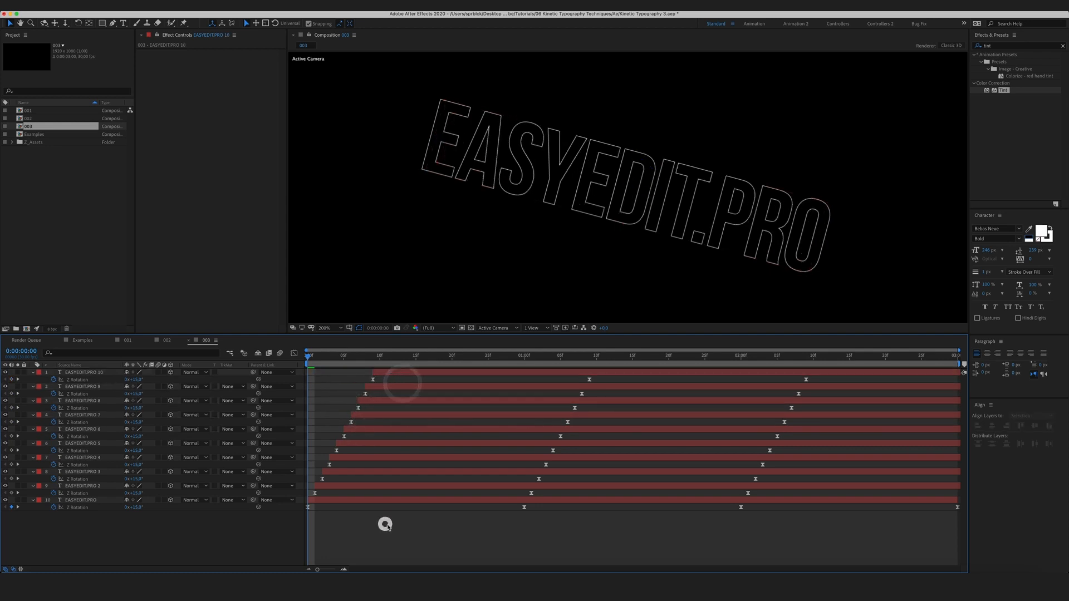
pyautogui.click(380, 358)
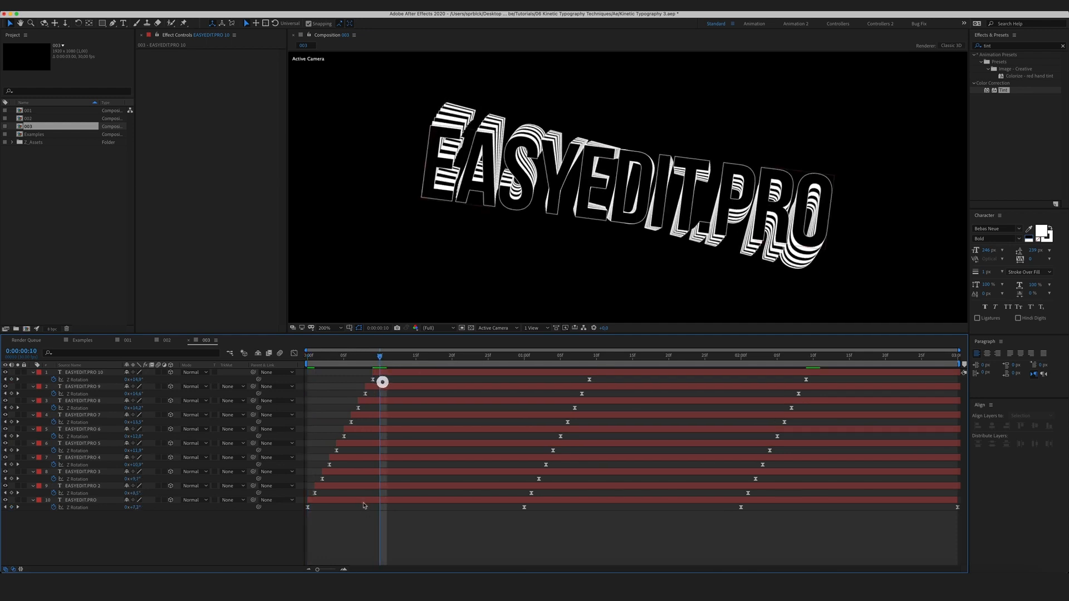
pyautogui.click(366, 497)
pyautogui.keyDown('shift'); pyautogui.click(387, 373); pyautogui.keyUp('shift')
pyautogui.moveTo(387, 373); pyautogui.dragTo(301, 362)
pyautogui.click(273, 528)
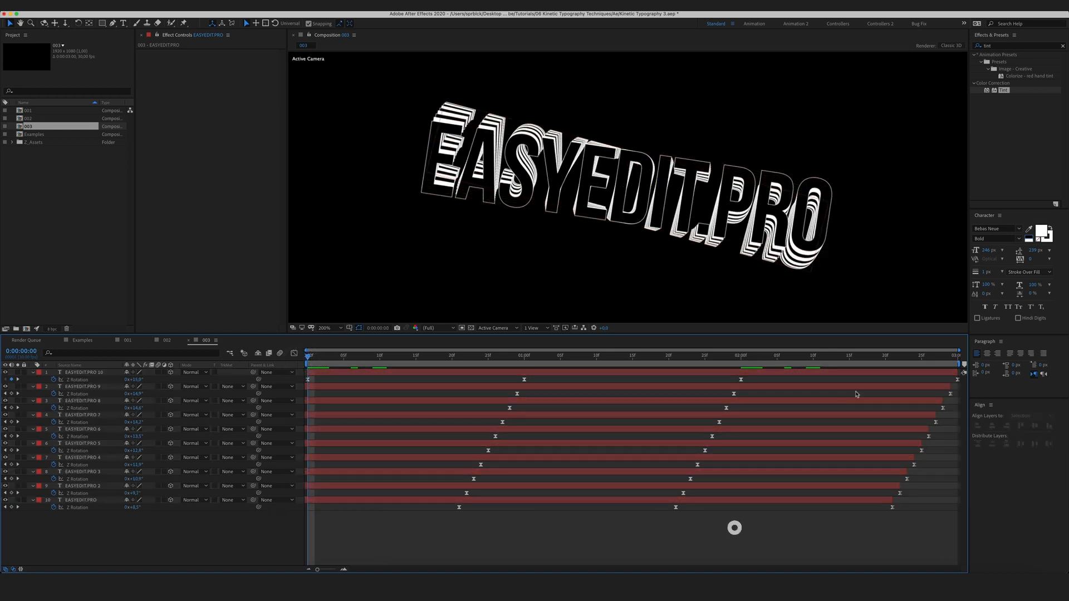
# End the work area at 0:00:02:20 and preview the staggered rotation
pyautogui.moveTo(907, 356); pyautogui.dragTo(887, 356)
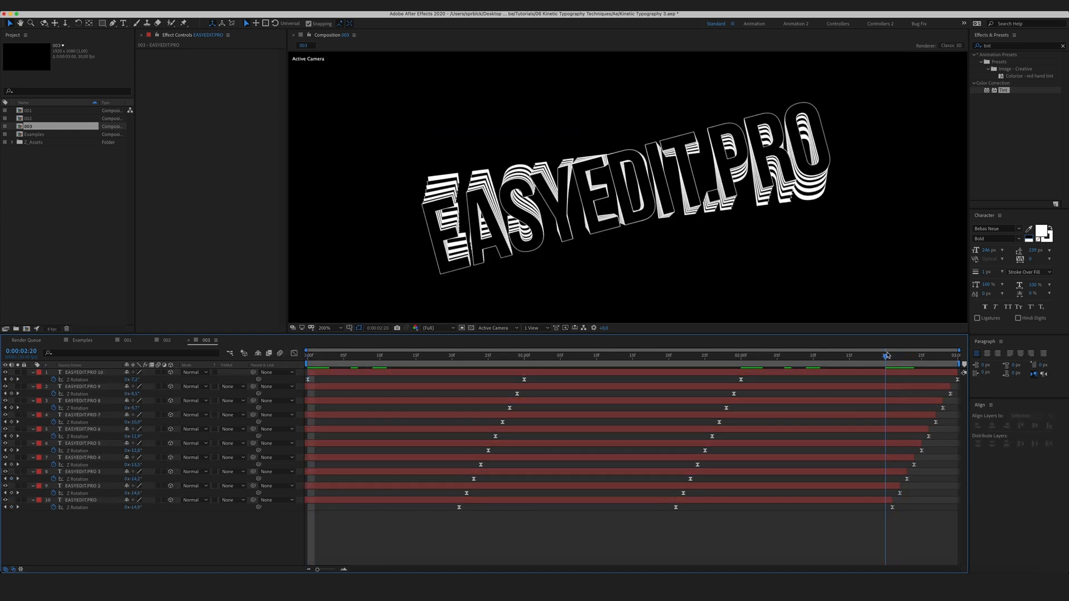
pyautogui.press('n')
pyautogui.click(776, 544)
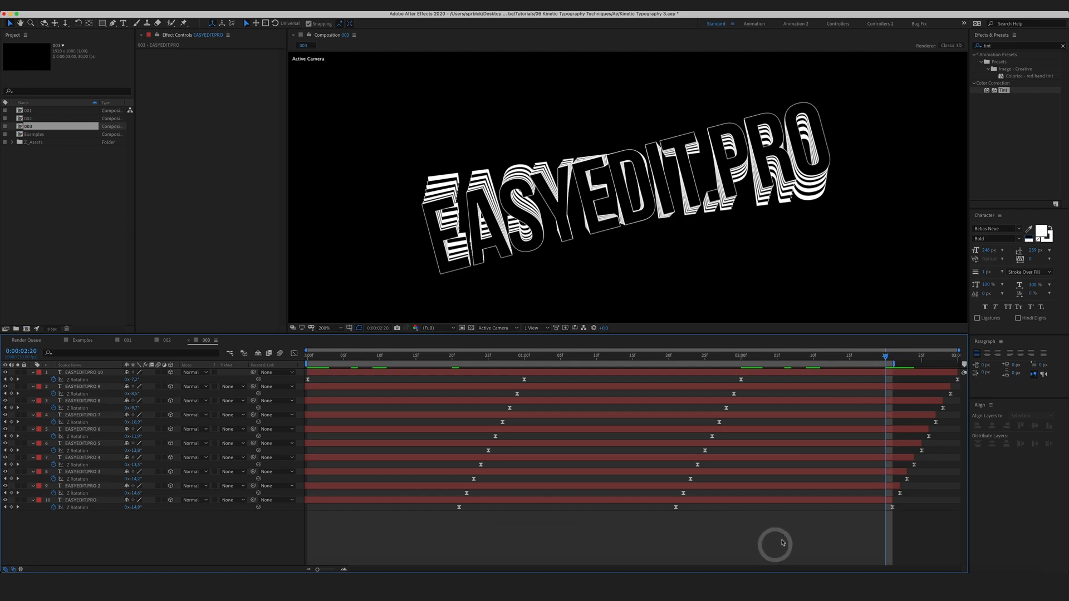
pyautogui.press('0')
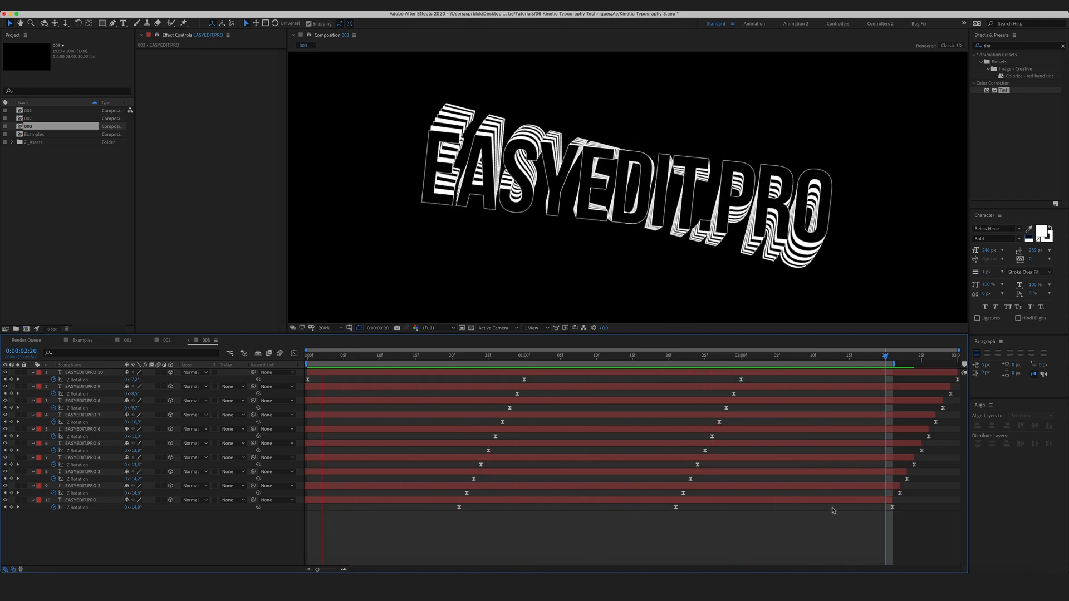
pyautogui.press('space')
# End the work area at 0:00:02:00, preview the loop and trim the composition to the work area
pyautogui.moveTo(338, 361); pyautogui.dragTo(741, 371)
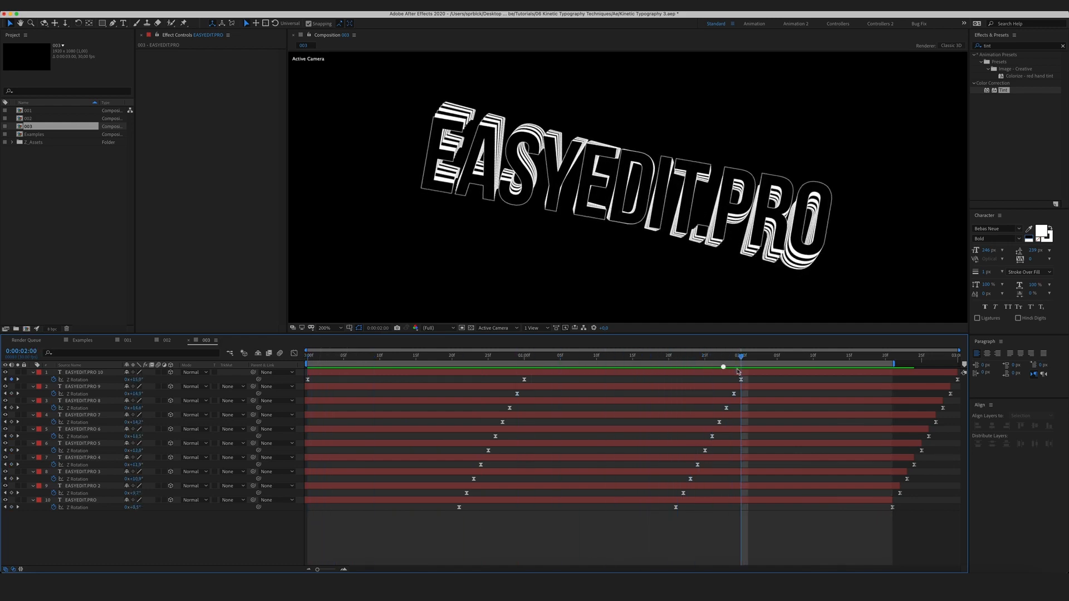
pyautogui.press('n')
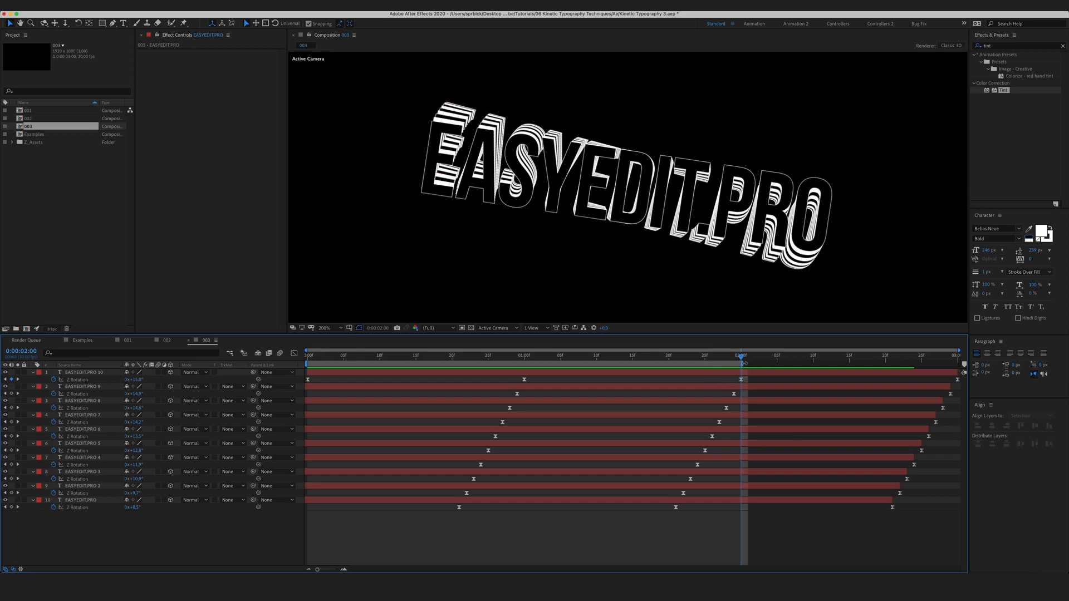
pyautogui.click(677, 523)
pyautogui.press('0')
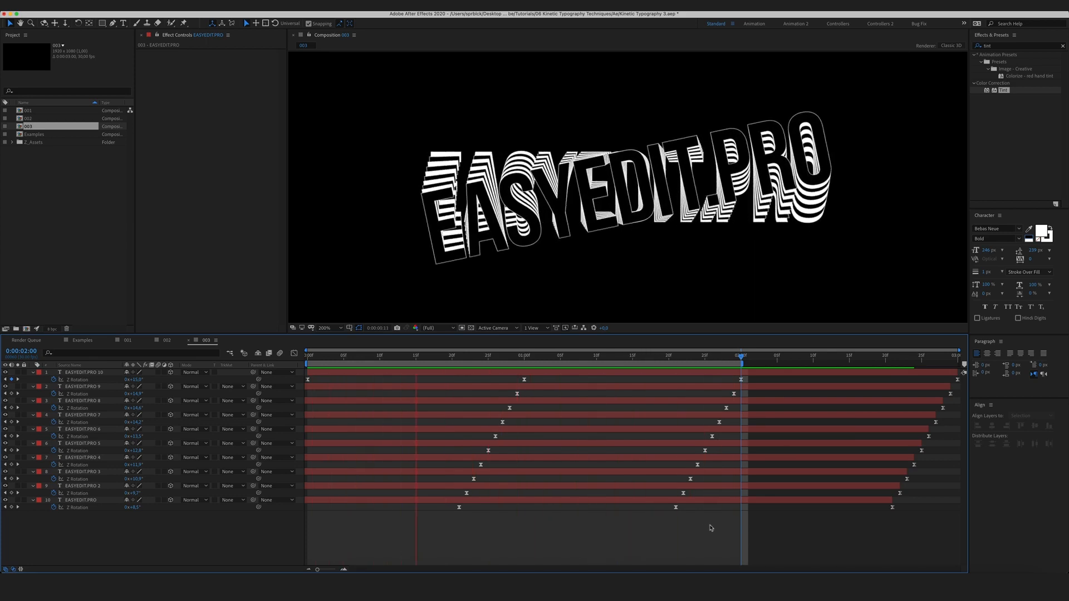
pyautogui.press('space')
pyautogui.rightClick(674, 370)
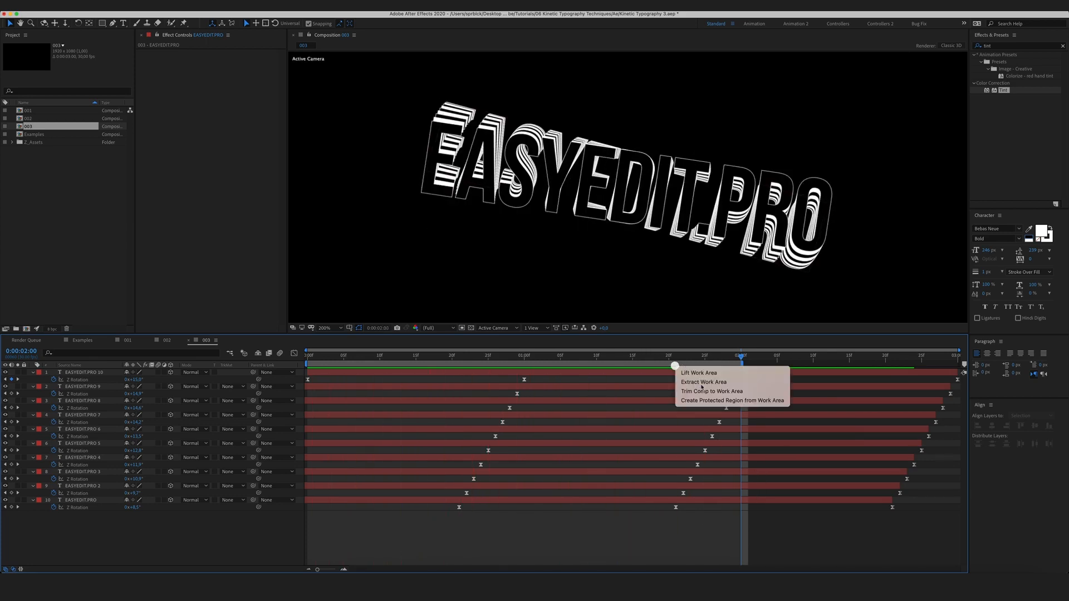
pyautogui.click(708, 390)
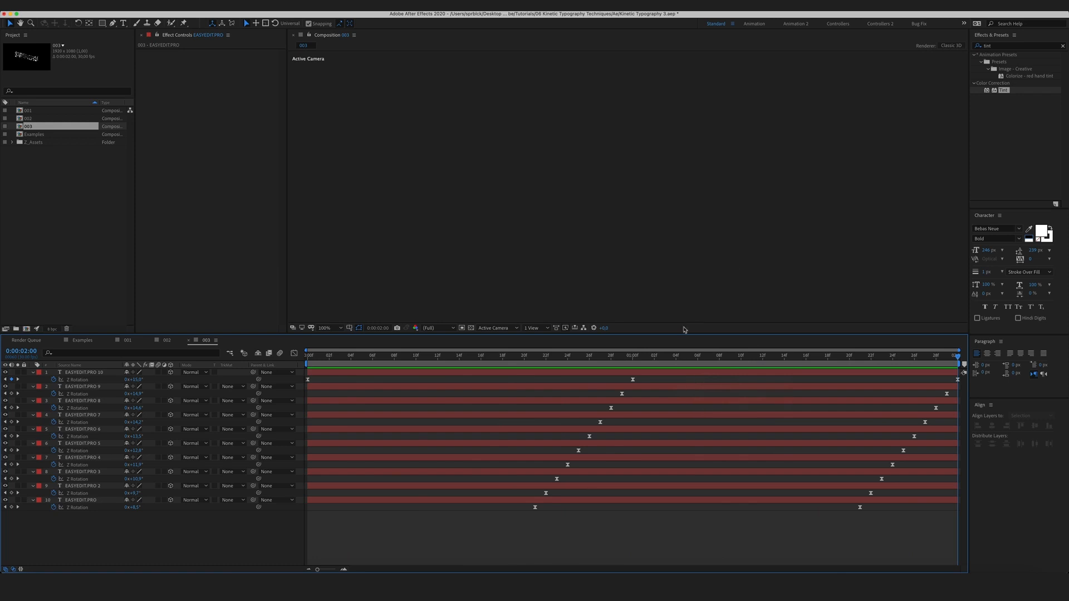
# Go to 0:00:01:00 and collapse the properties of all the text layers
pyautogui.click(633, 356)
pyautogui.press('super+a')
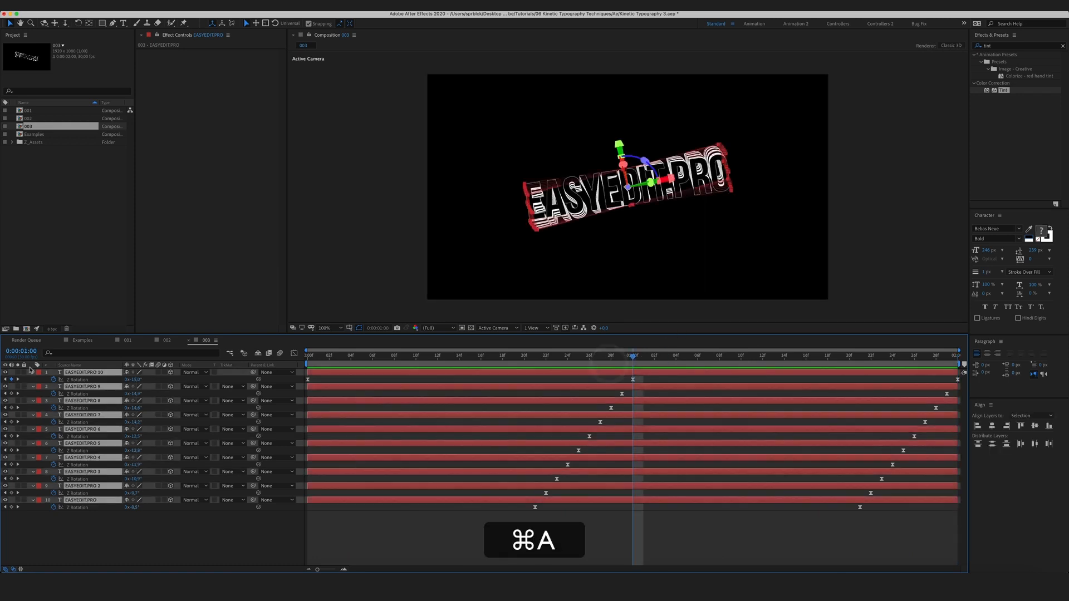
pyautogui.click(34, 372)
pyautogui.click(148, 475)
# Add a one-node camera with a 100° angle of view to composition 003
pyautogui.rightClick(112, 456)
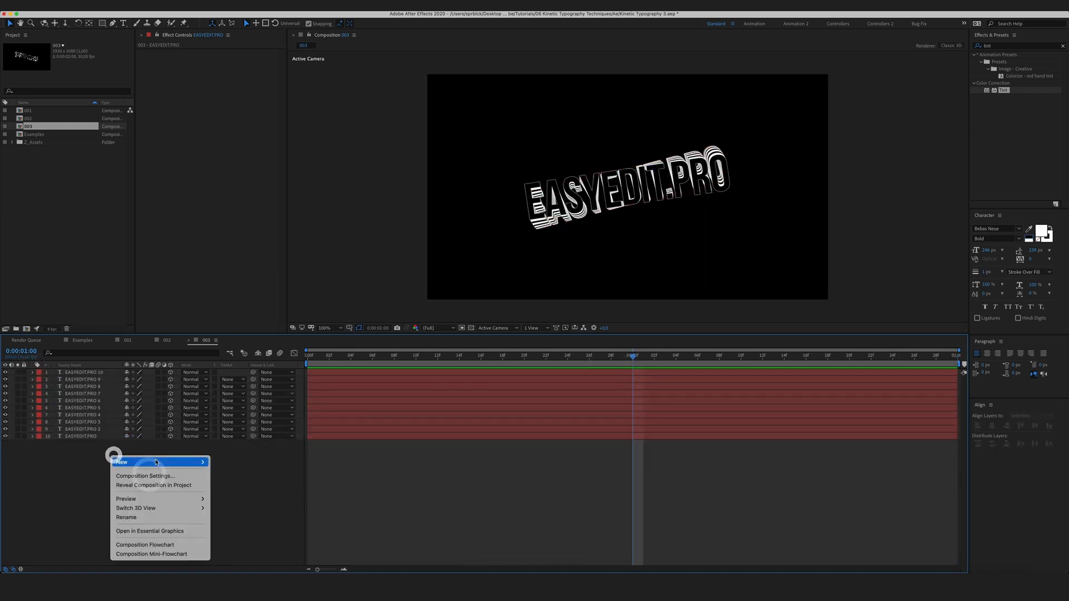
pyautogui.moveTo(128, 462)
pyautogui.click(225, 504)
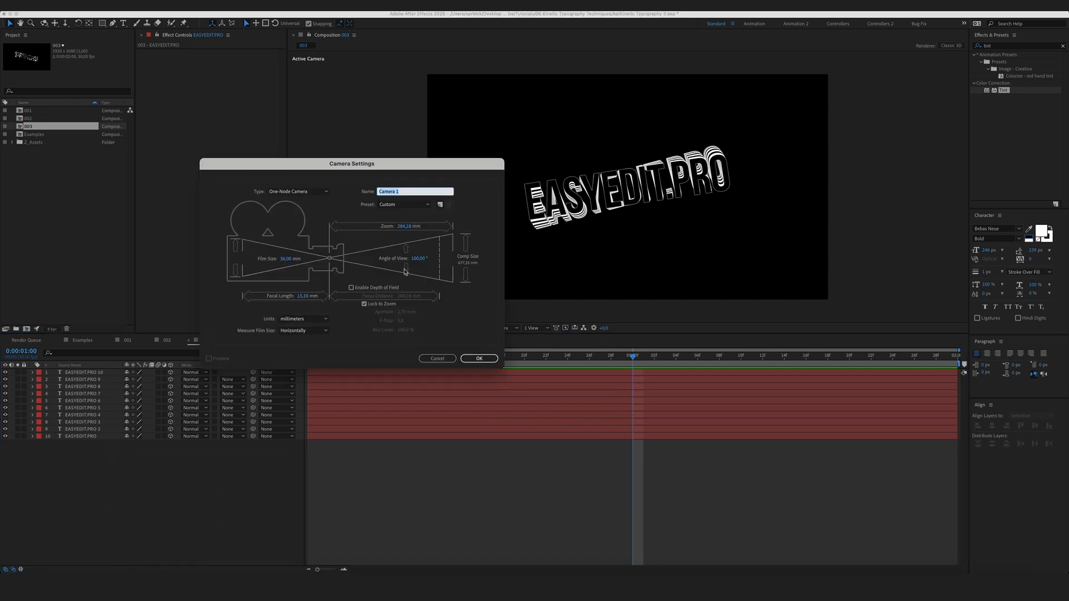
pyautogui.click(477, 357)
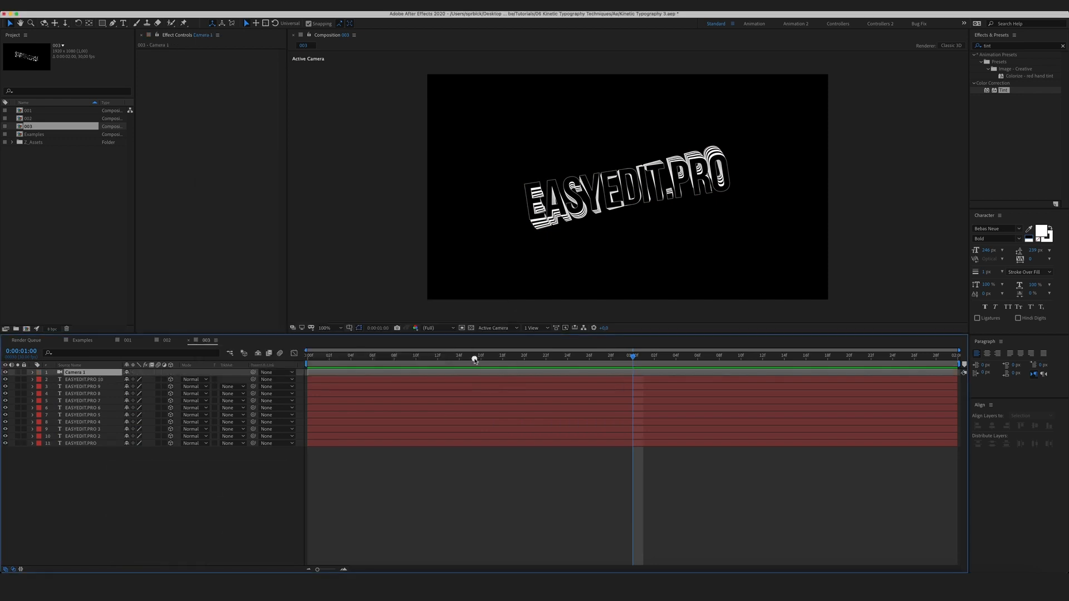
pyautogui.click(160, 502)
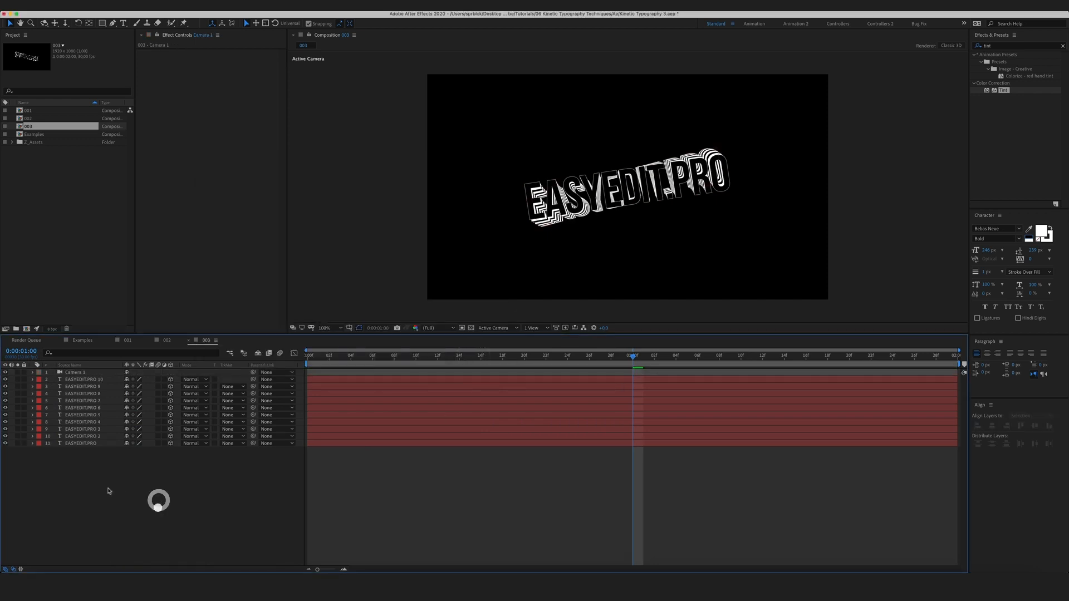
# Add a null object, make it a 3D layer and place it directly below the camera in the layer stack
pyautogui.rightClick(110, 465)
pyautogui.moveTo(120, 471)
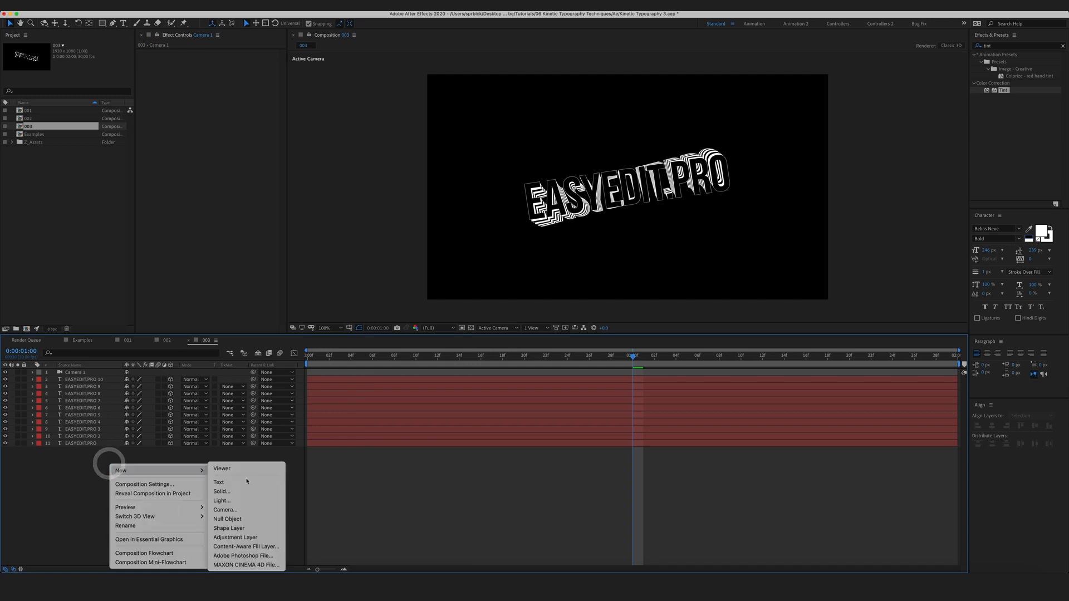
pyautogui.click(233, 522)
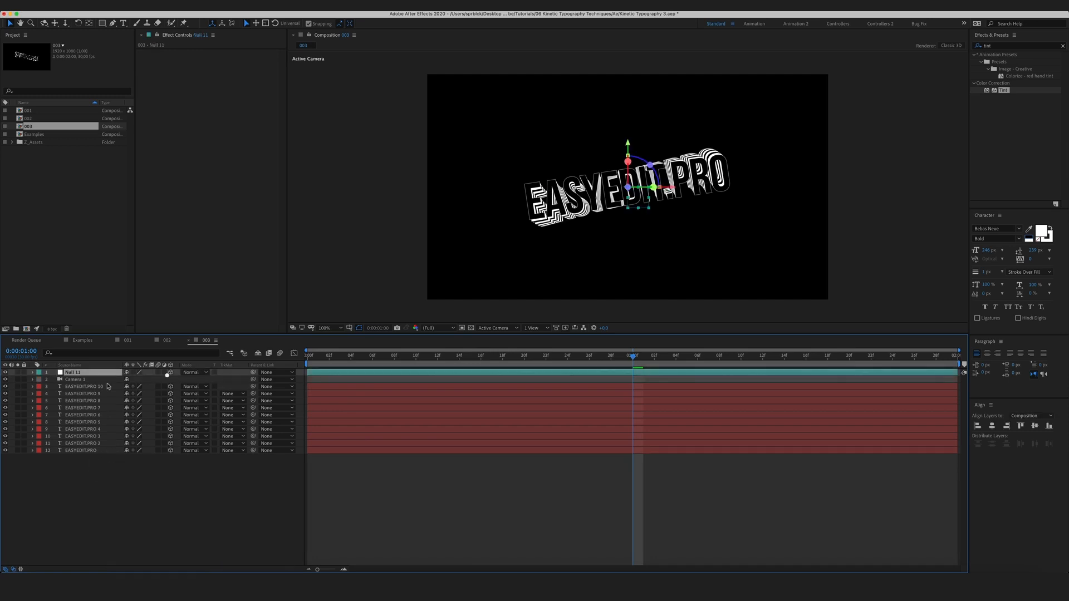
pyautogui.moveTo(93, 373); pyautogui.dragTo(98, 388)
# Parent all ten EASYEDIT.PRO text layers to the null object
pyautogui.moveTo(75, 486); pyautogui.dragTo(99, 387)
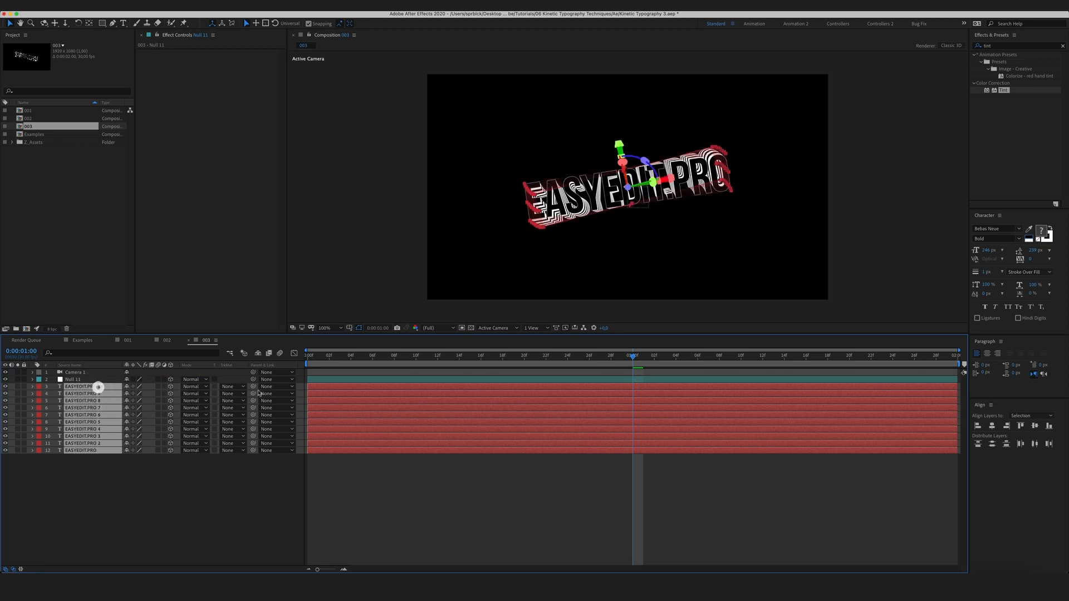
pyautogui.moveTo(254, 387); pyautogui.dragTo(76, 379)
pyautogui.click(123, 457)
# Set the null's Y Rotation to about -22° so the text stack turns in perspective
pyautogui.click(85, 379)
pyautogui.press('r')
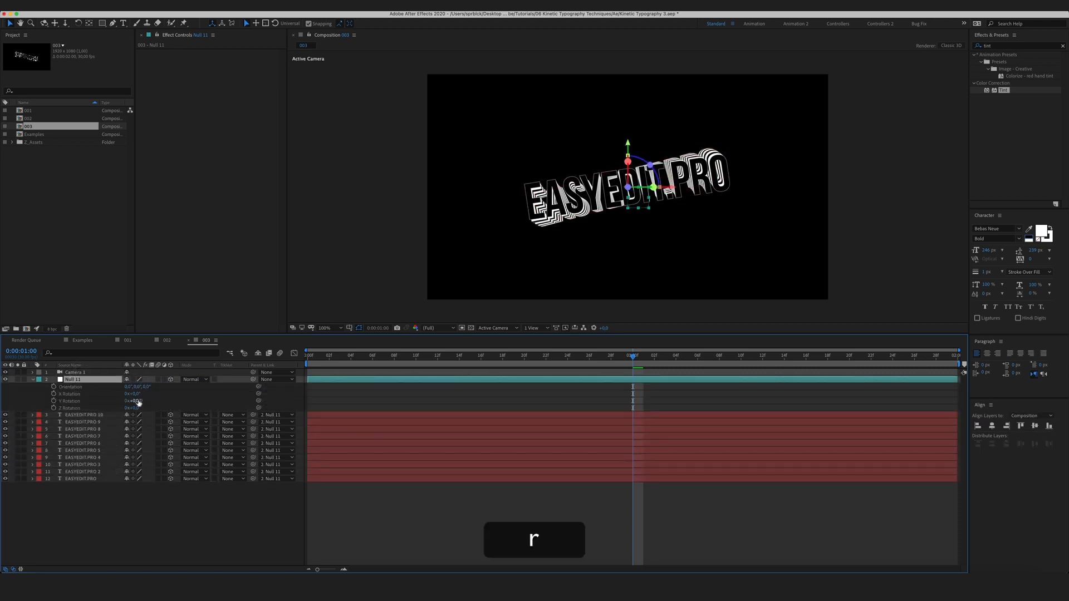
pyautogui.moveTo(139, 402); pyautogui.dragTo(126, 397)
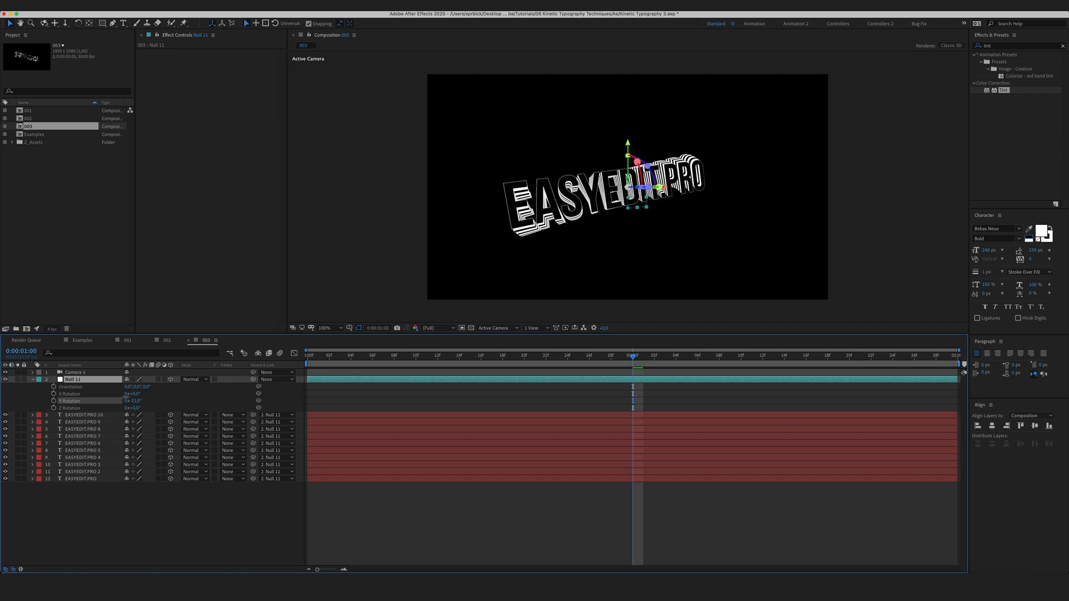
pyautogui.press('v')
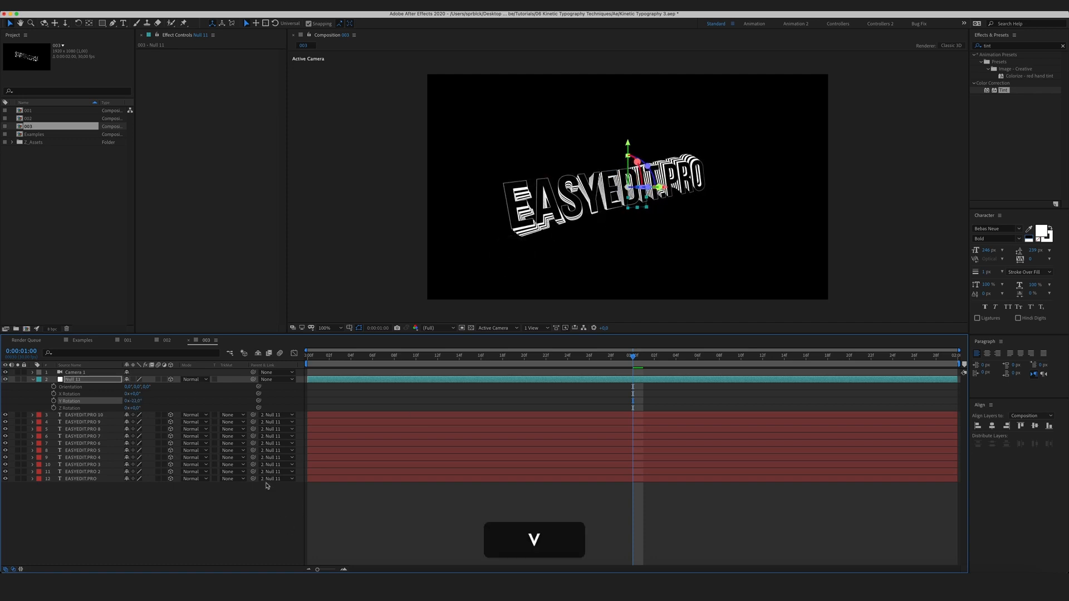
pyautogui.click(184, 520)
# Duplicate the null, with the upper copy's Y Rotation reset to 0°, and parent the lower null to it
pyautogui.click(78, 380)
pyautogui.press('super+d')
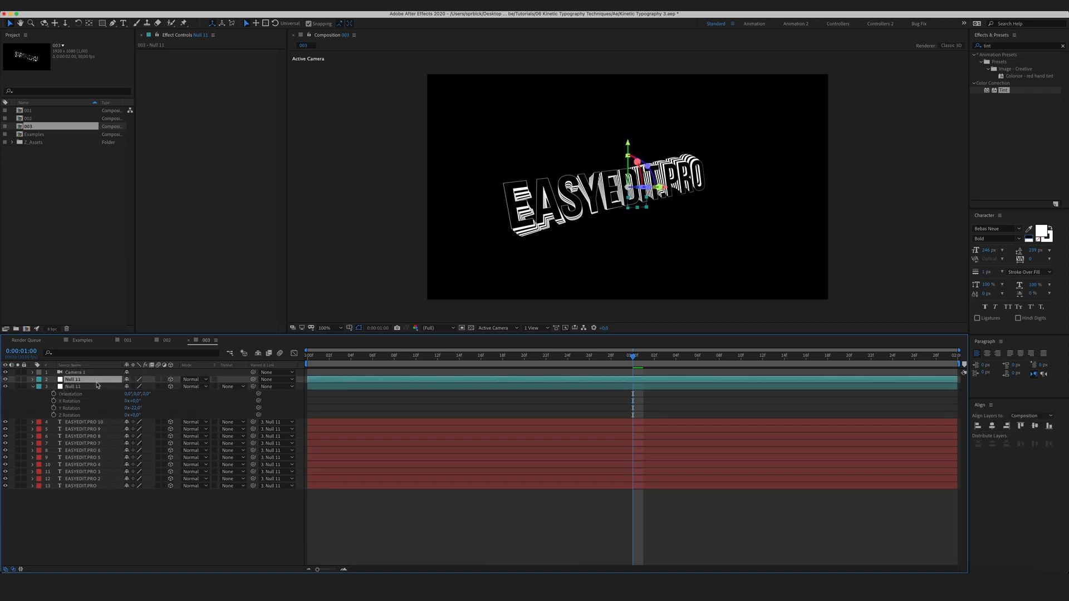
pyautogui.press('r')
pyautogui.click(127, 401)
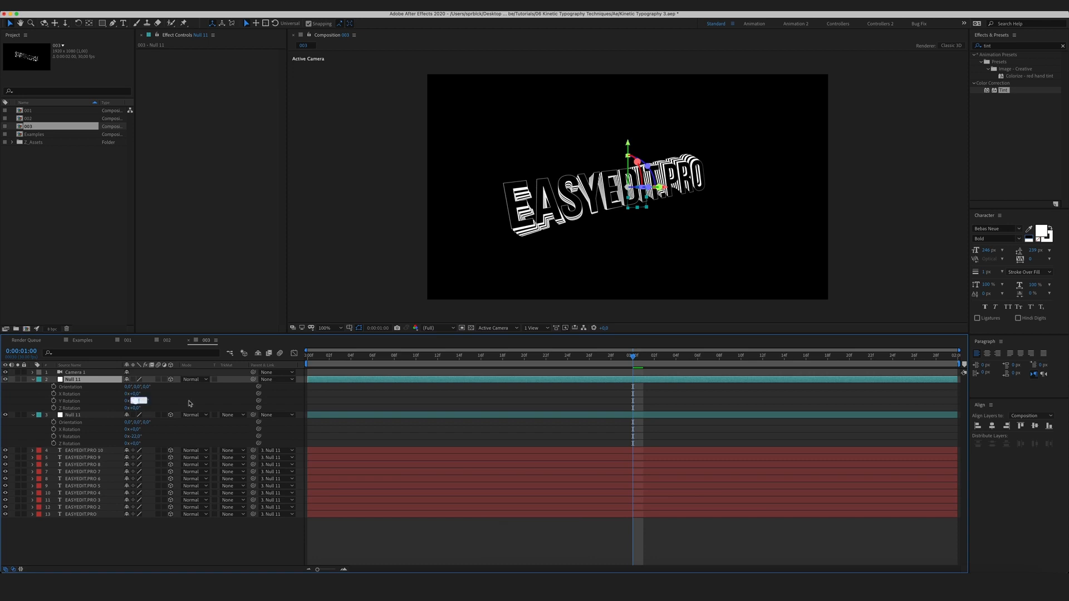
pyautogui.write('0')
pyautogui.click(193, 397)
pyautogui.click(86, 415)
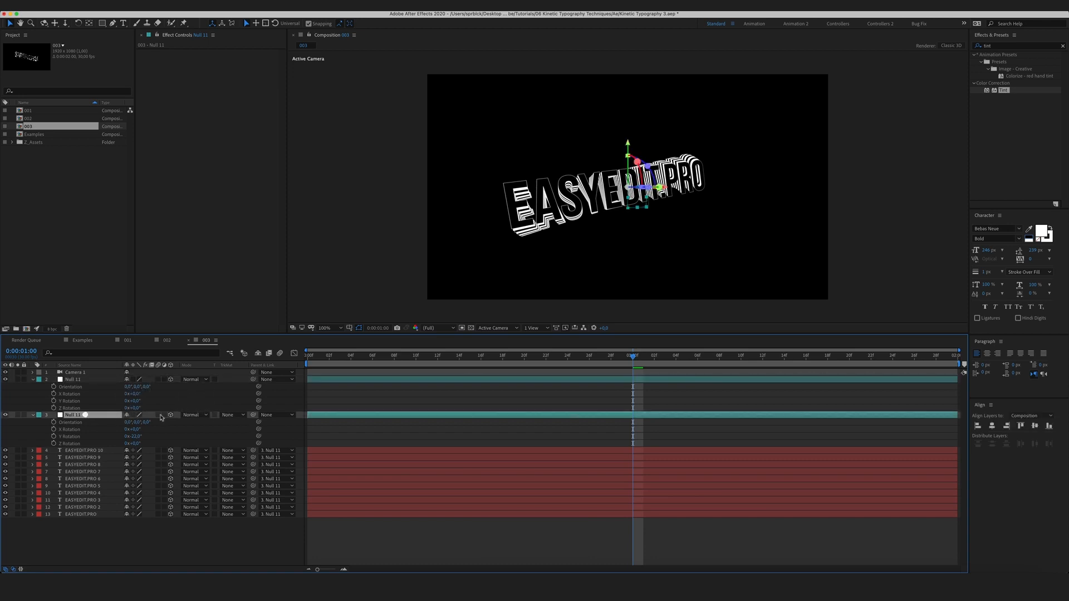
pyautogui.moveTo(102, 397); pyautogui.dragTo(81, 381)
# Rename the lower null Rotation and the upper null Position
pyautogui.click(91, 417)
pyautogui.press('Return')
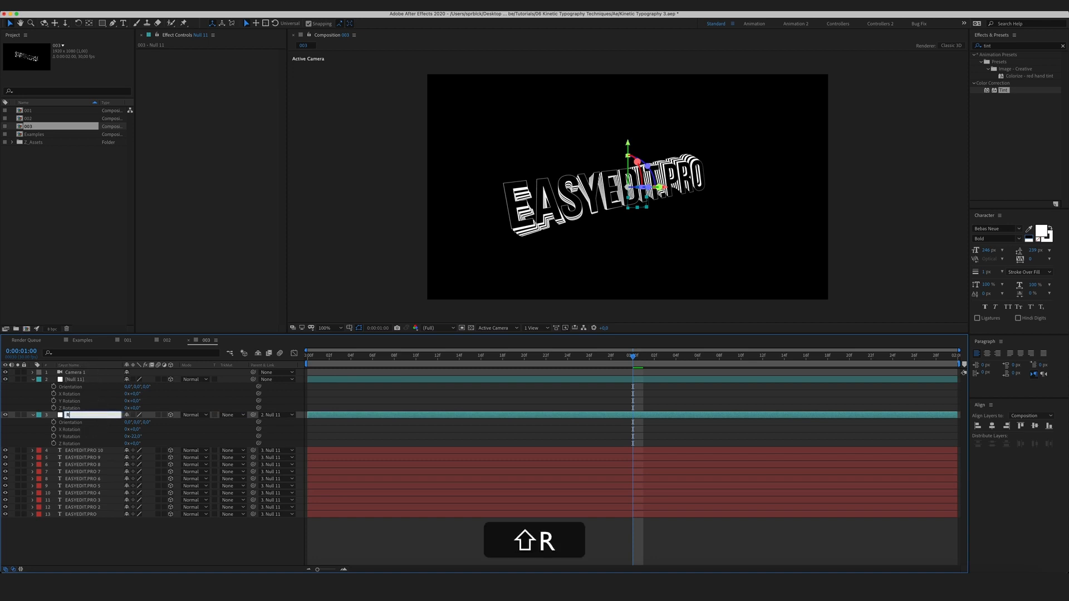
pyautogui.press('Return')
pyautogui.click(79, 380)
pyautogui.press('Return')
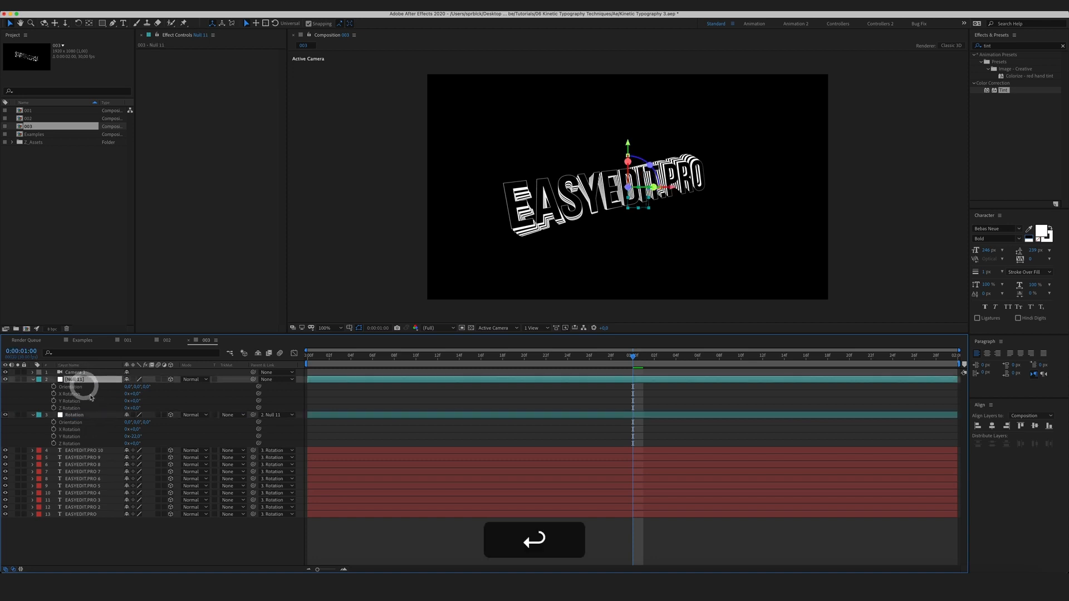
pyautogui.write('Position')
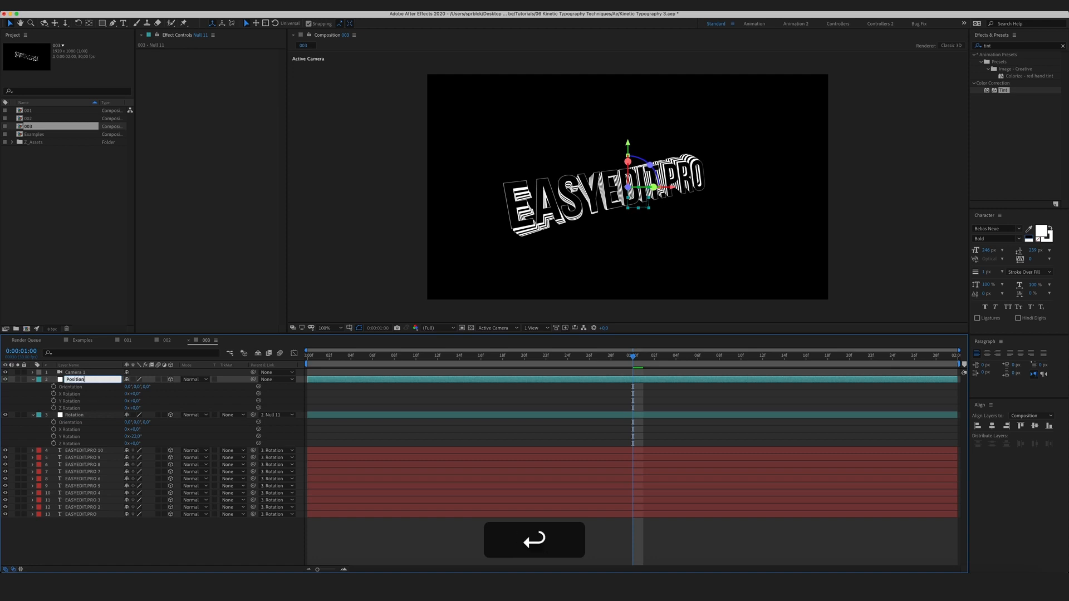
pyautogui.click(226, 547)
# Center the text against the temporarily shown title/action-safe guides by moving the Position null to about 1060, 525, 0
pyautogui.press("'")
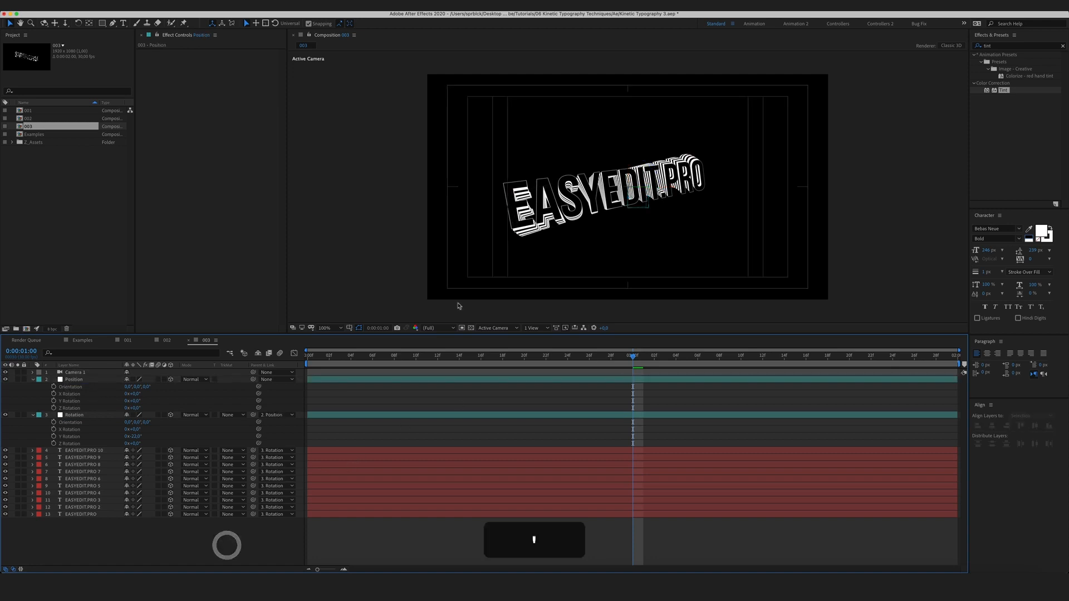
pyautogui.click(92, 380)
pyautogui.press('p')
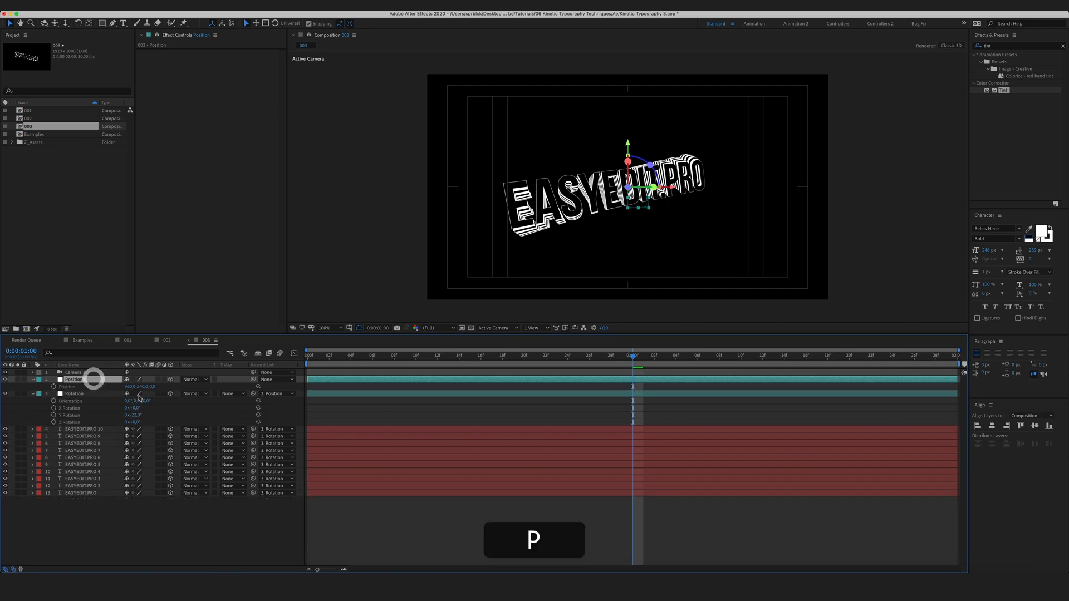
pyautogui.moveTo(190, 388); pyautogui.dragTo(138, 389)
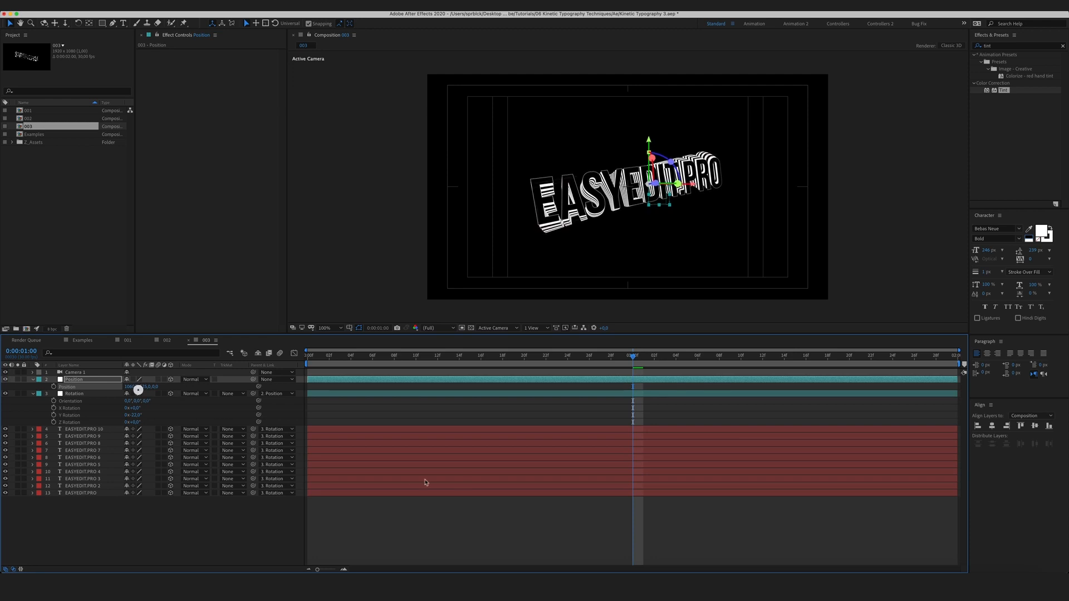
pyautogui.click(177, 528)
pyautogui.click(32, 393)
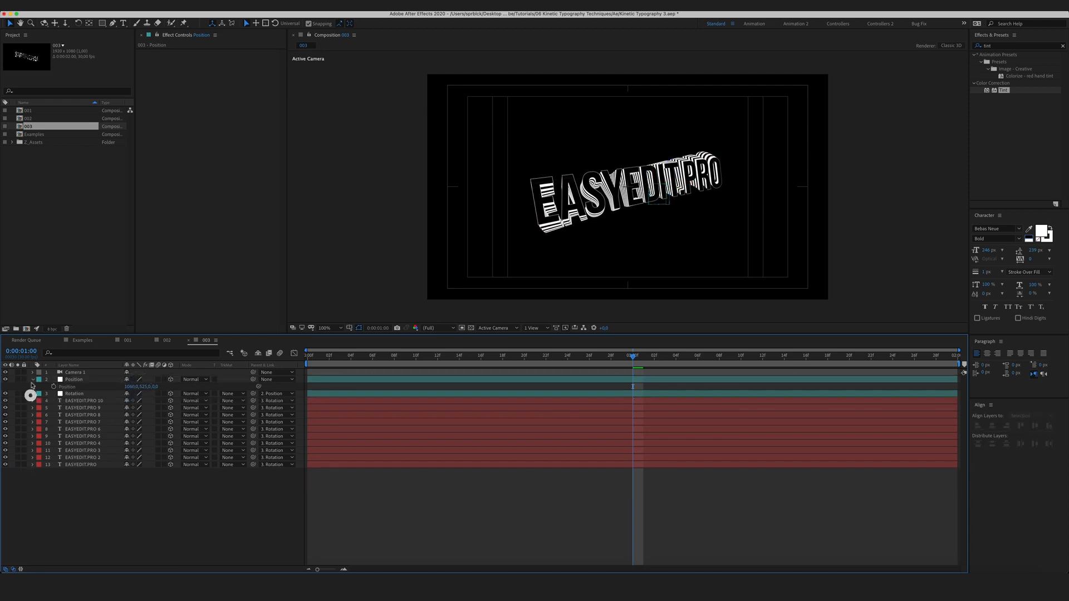
pyautogui.click(33, 379)
pyautogui.press("'")
pyautogui.click(186, 501)
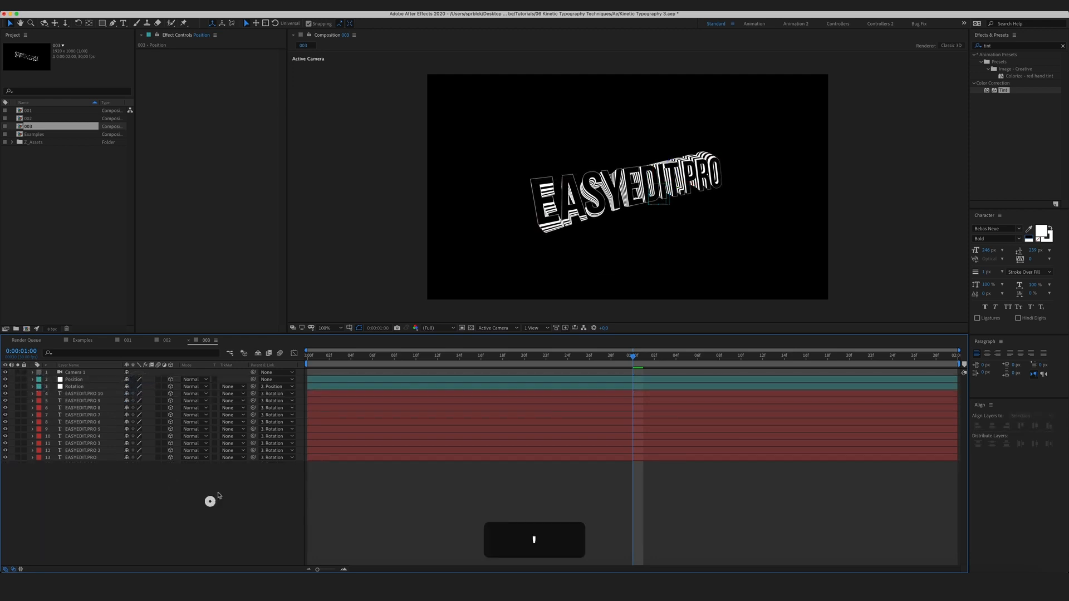
pyautogui.click(210, 501)
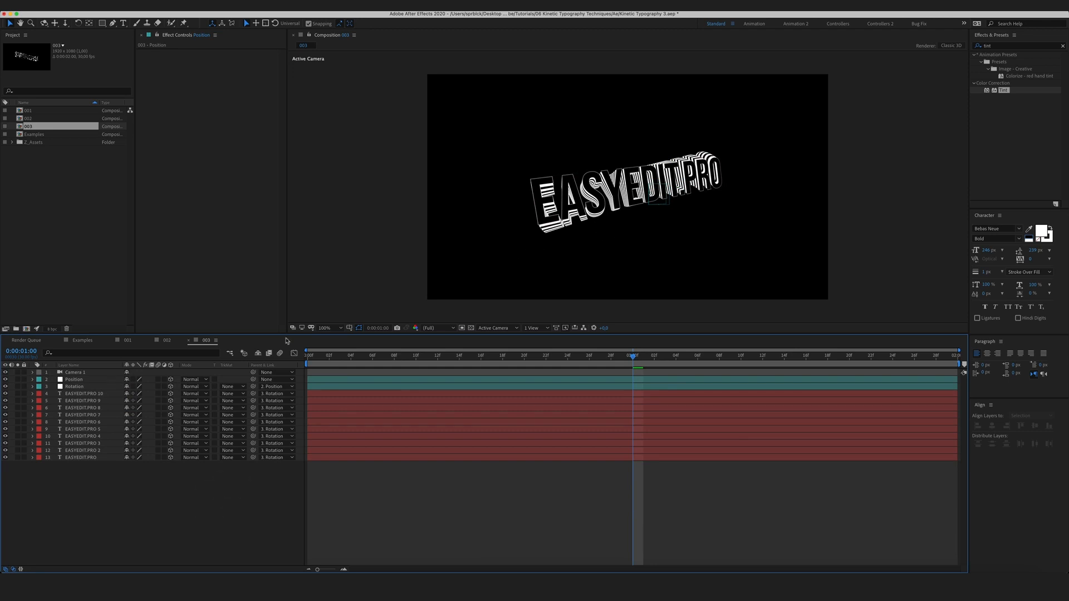
# Copy the BG layer from composition 002 into composition 003 and place it at the bottom of the layer stack
pyautogui.click(166, 340)
pyautogui.click(89, 428)
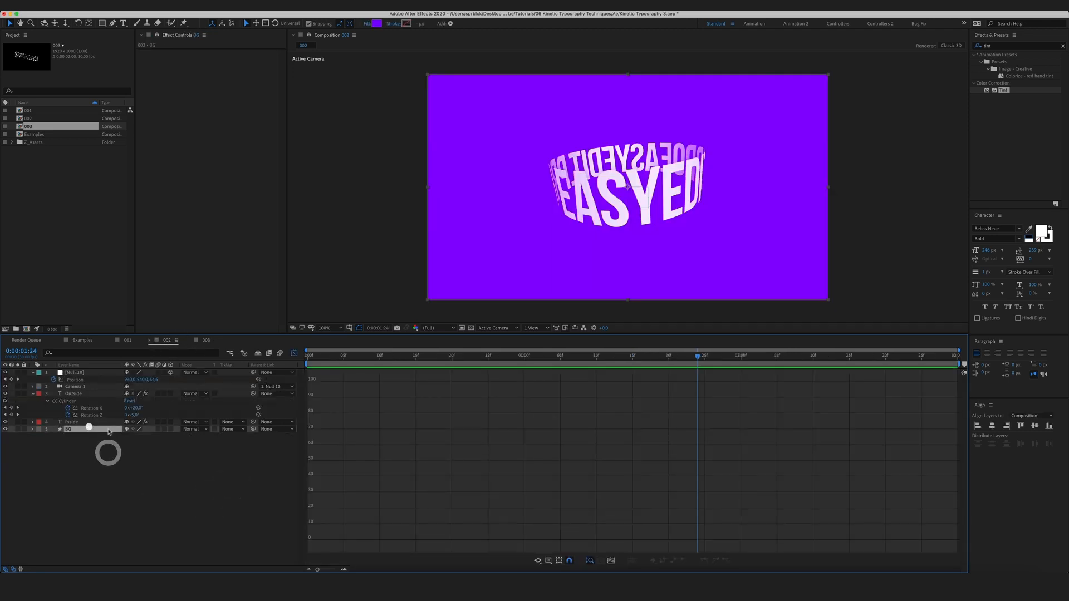
pyautogui.press('super+c')
pyautogui.click(204, 346)
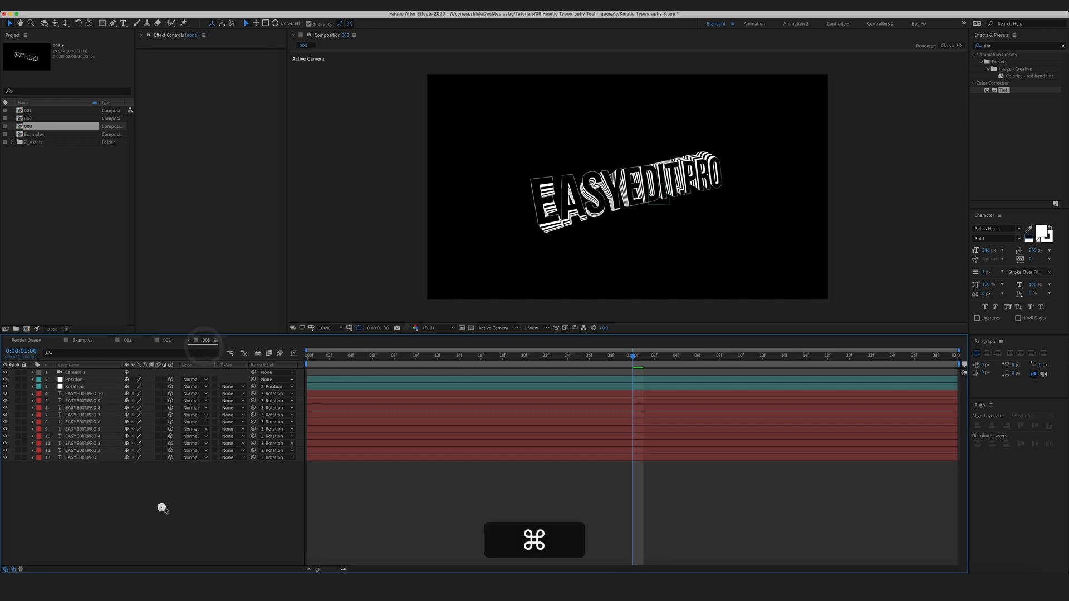
pyautogui.click(162, 507)
pyautogui.press('super+v')
pyautogui.moveTo(76, 374); pyautogui.dragTo(87, 497)
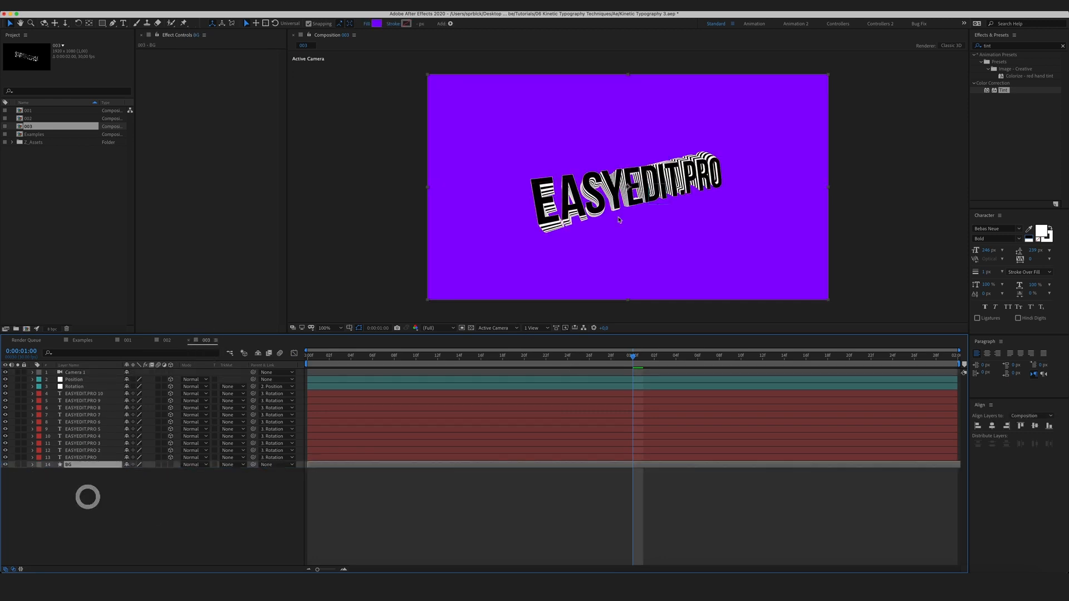
pyautogui.click(149, 518)
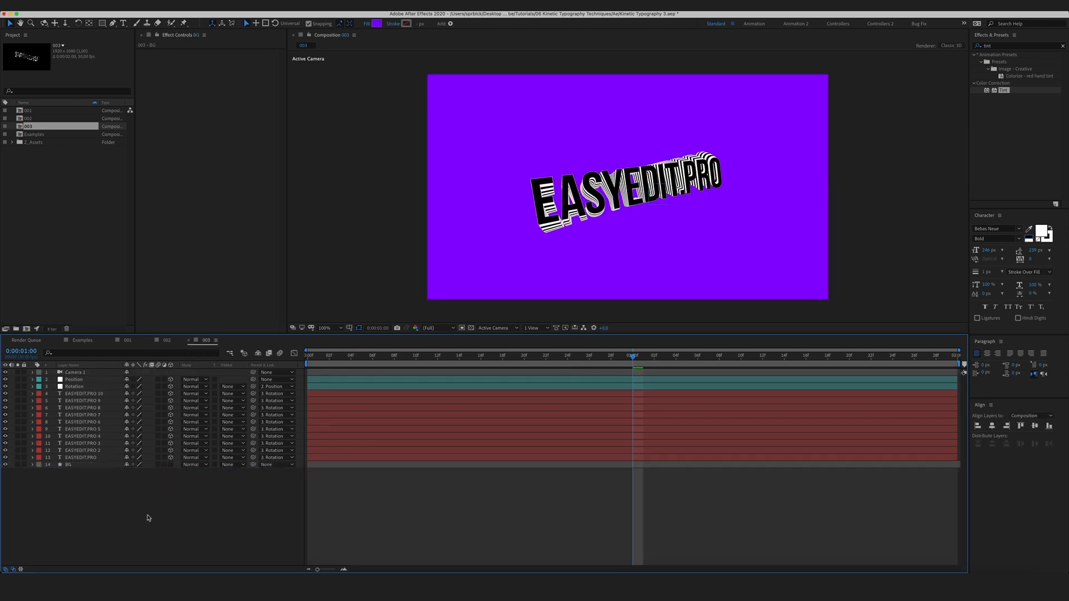
# Try the Tint effect on a new adjustment layer placed directly above the text layers, and delete that adjustment layer
pyautogui.click(76, 457)
pyautogui.click(85, 484)
pyautogui.rightClick(70, 470)
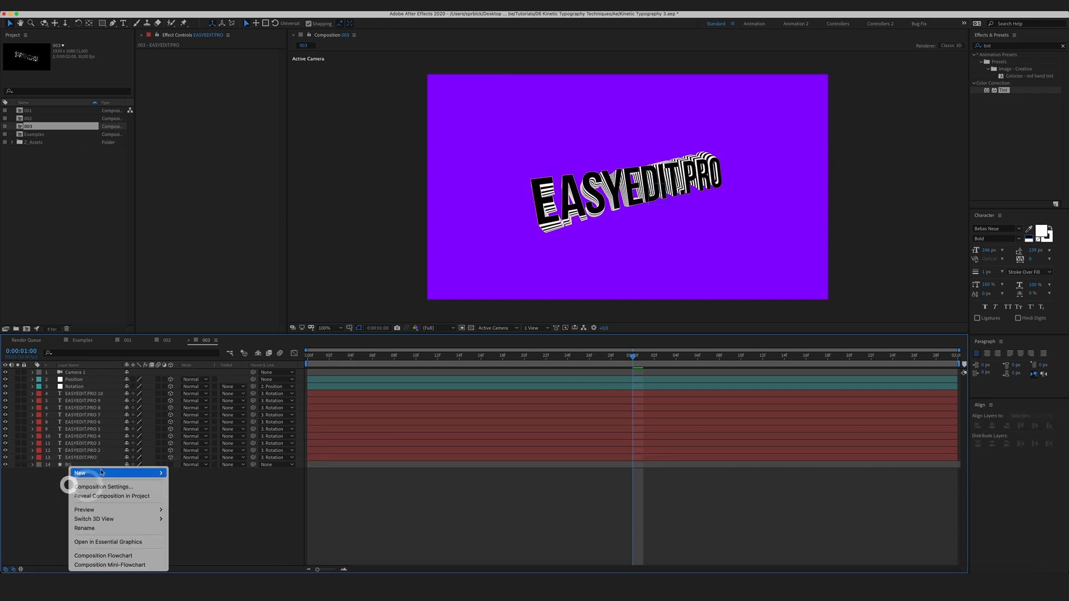
pyautogui.moveTo(102, 473)
pyautogui.click(228, 541)
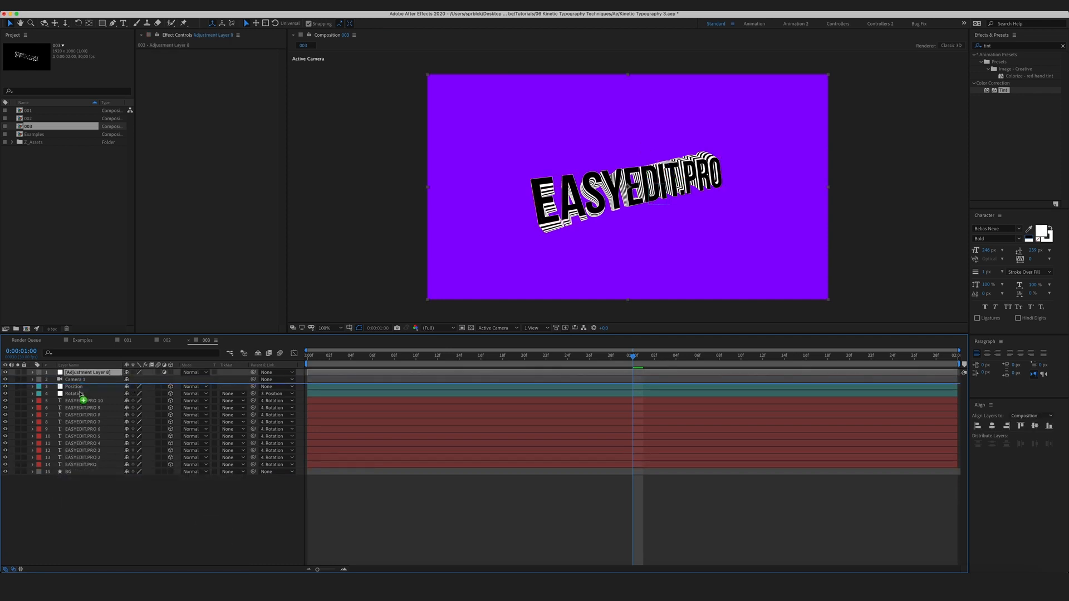
pyautogui.moveTo(1003, 90); pyautogui.dragTo(84, 394)
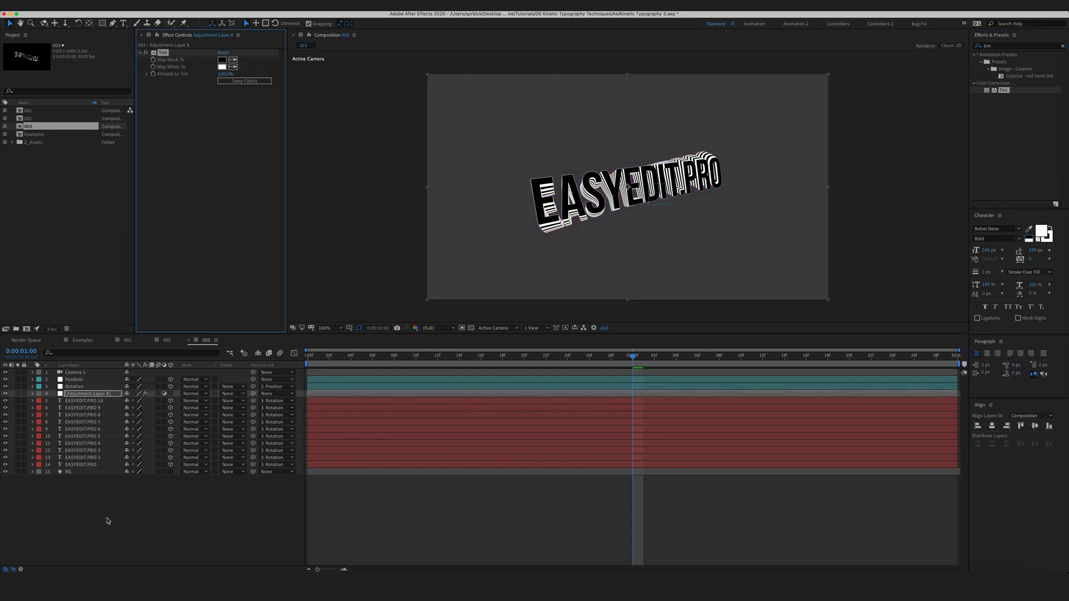
pyautogui.click(92, 508)
pyautogui.click(84, 393)
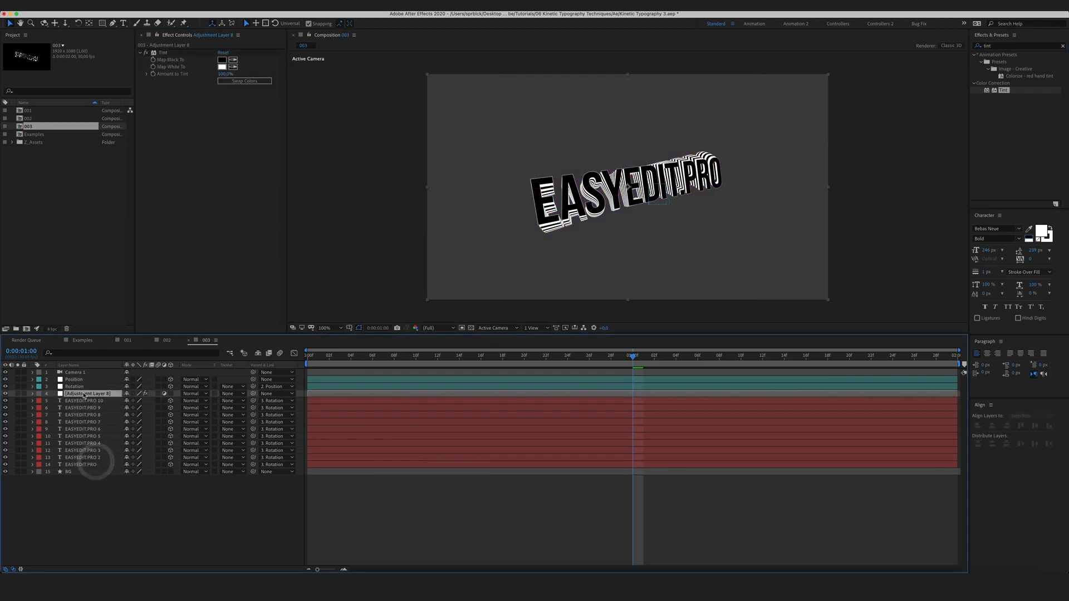
pyautogui.press('Delete')
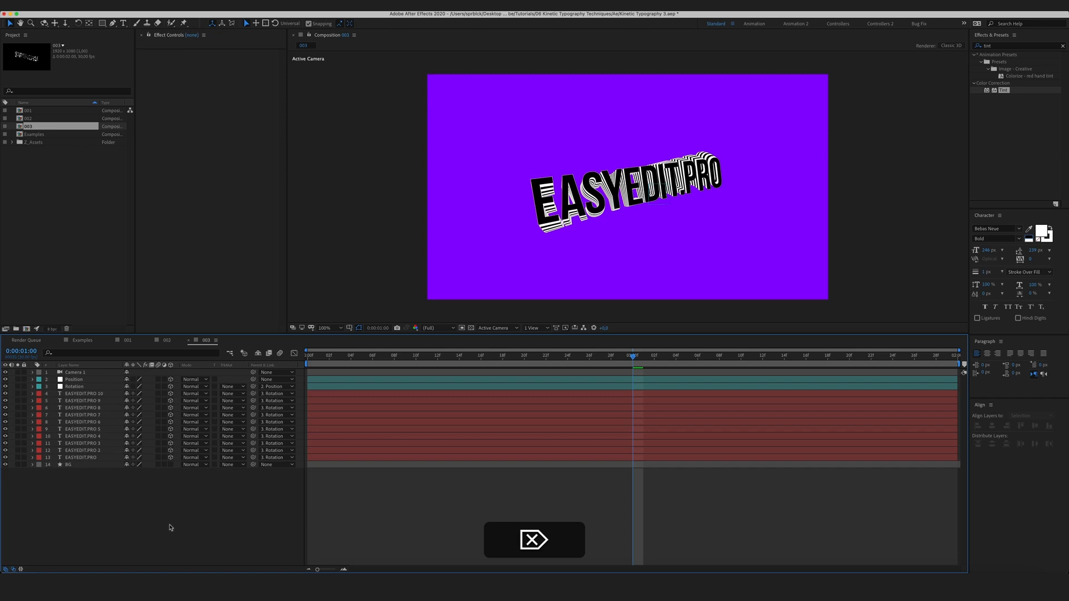
pyautogui.click(171, 526)
pyautogui.click(87, 457)
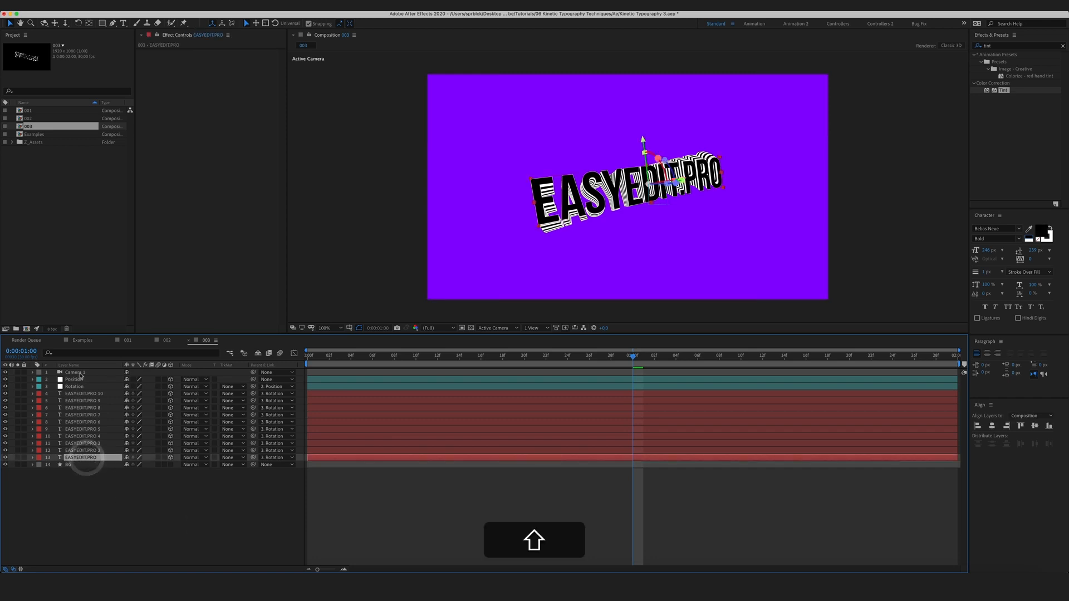
pyautogui.keyDown('shift'); pyautogui.click(79, 373); pyautogui.keyUp('shift')
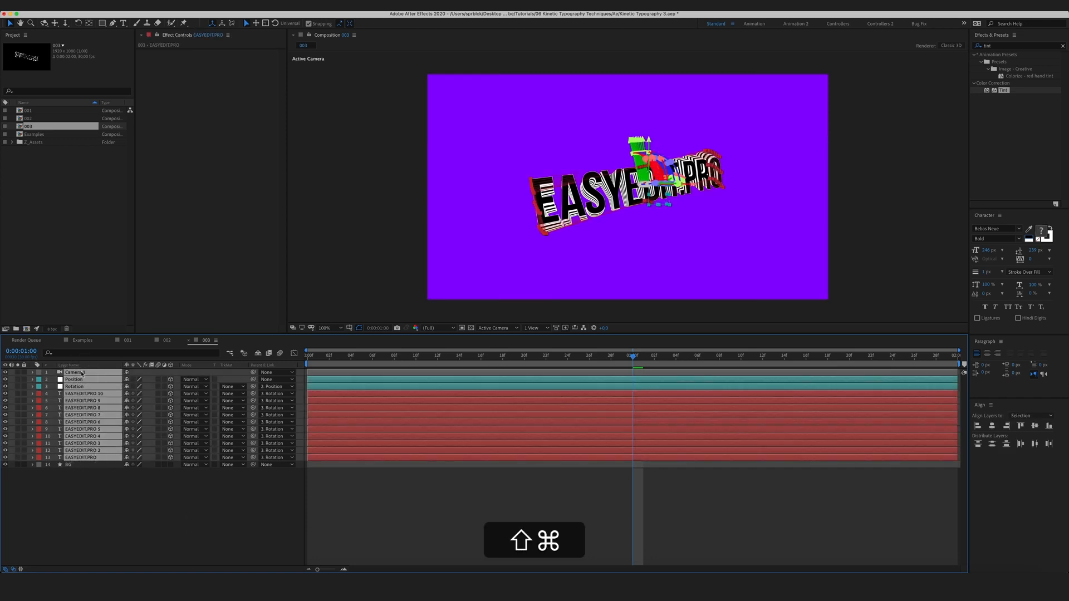
pyautogui.keyDown('super'); pyautogui.click(82, 373); pyautogui.keyUp('super')
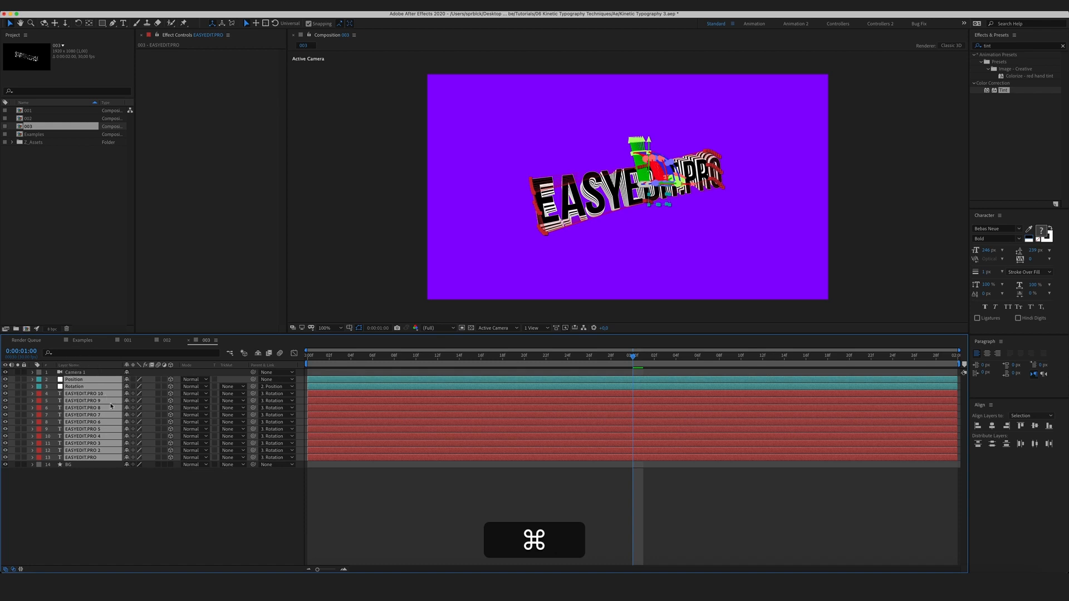
pyautogui.click(100, 525)
# Pre-compose the ten EASYEDIT.PRO text layers as 003_Text, moving all attributes into the new composition
pyautogui.click(83, 458)
pyautogui.keyDown('shift'); pyautogui.click(89, 394); pyautogui.keyUp('shift')
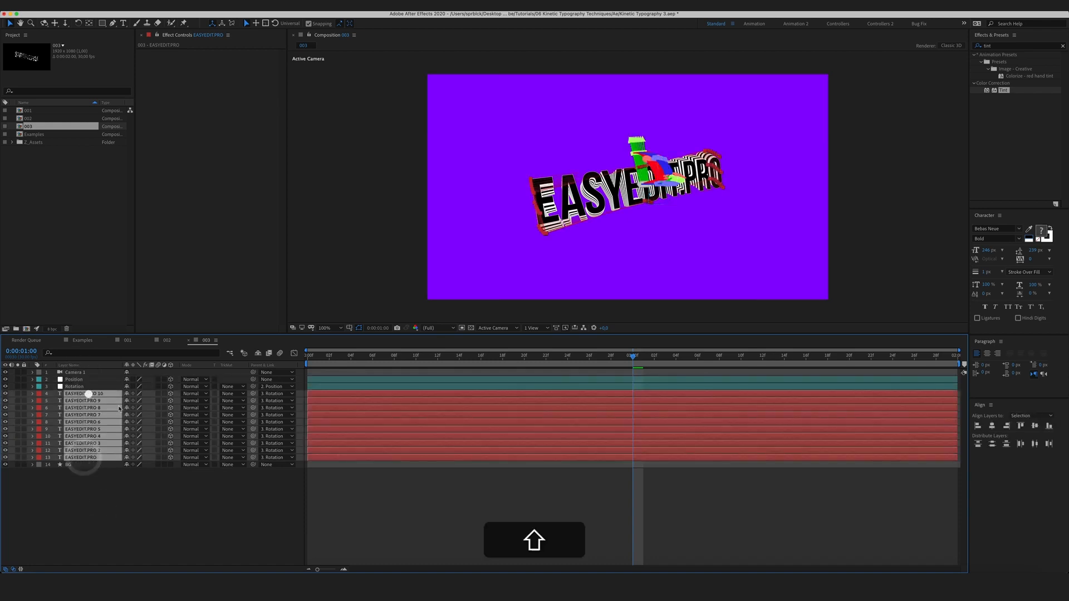
pyautogui.press('shift+super+c')
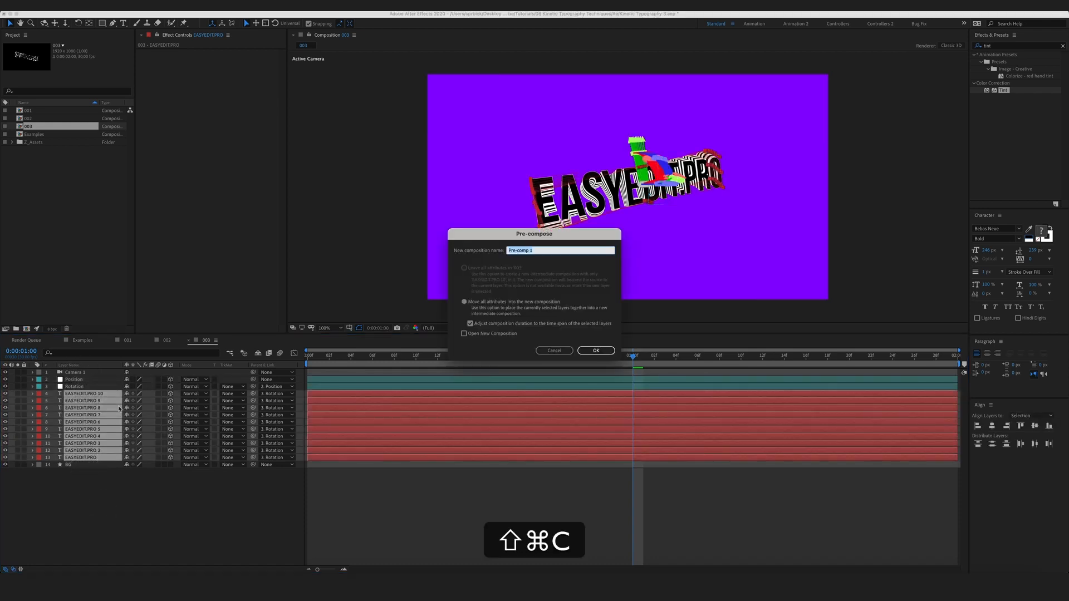
pyautogui.write('003_Text')
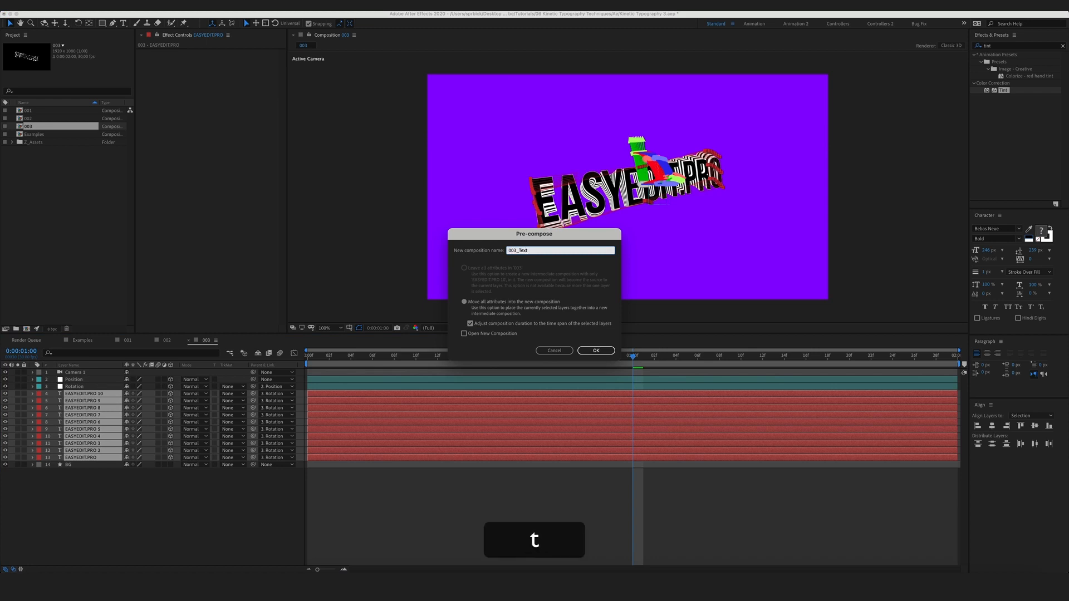
pyautogui.press('Return')
pyautogui.click(211, 464)
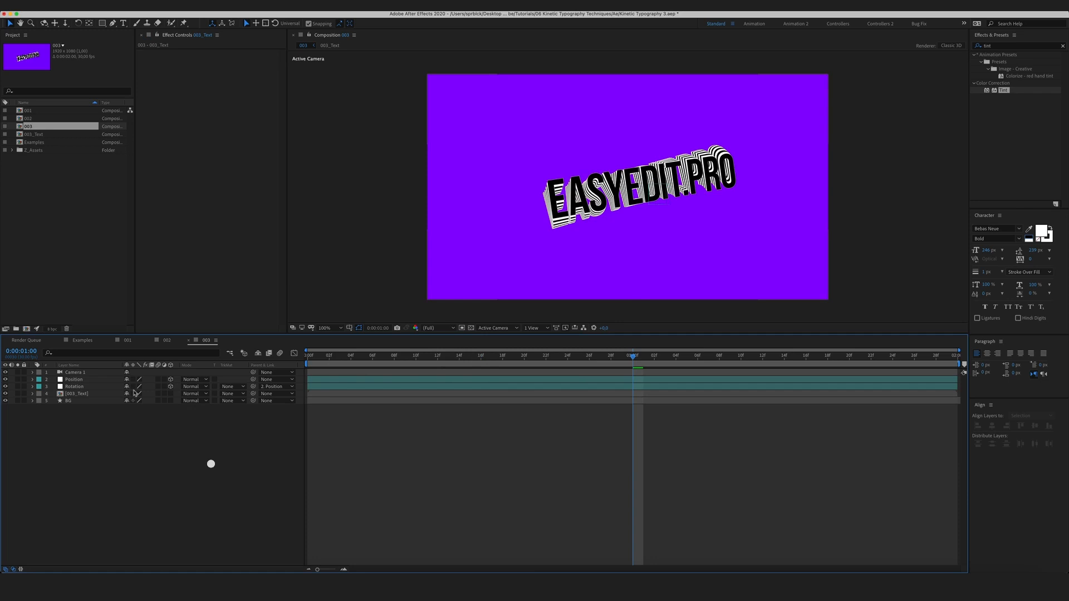
# Collapse transformations on the 003_Text layer and parent it to the Rotation null
pyautogui.click(96, 394)
pyautogui.click(134, 394)
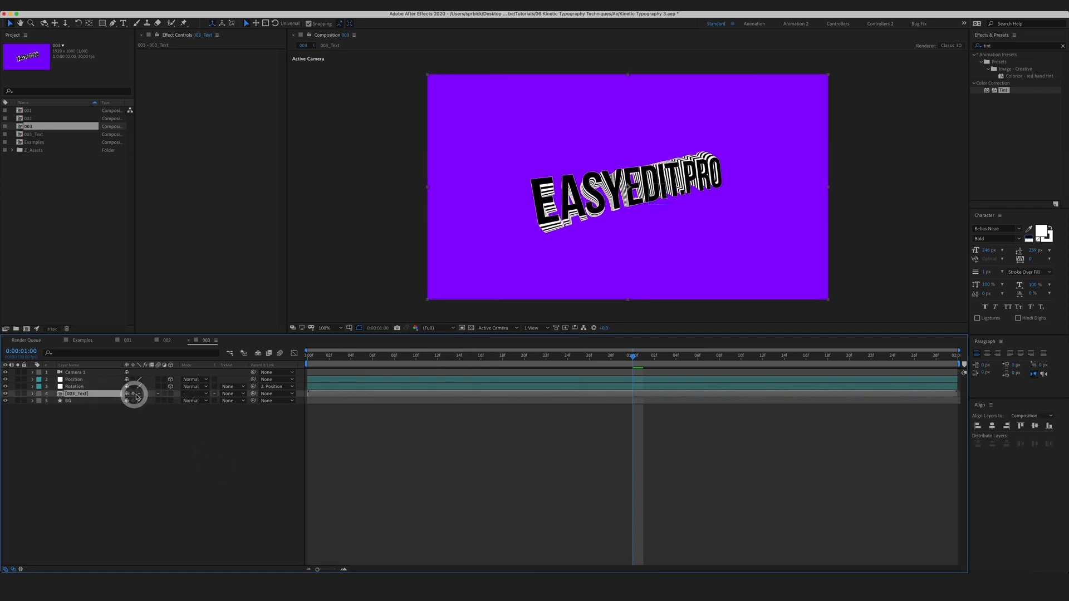
pyautogui.click(190, 472)
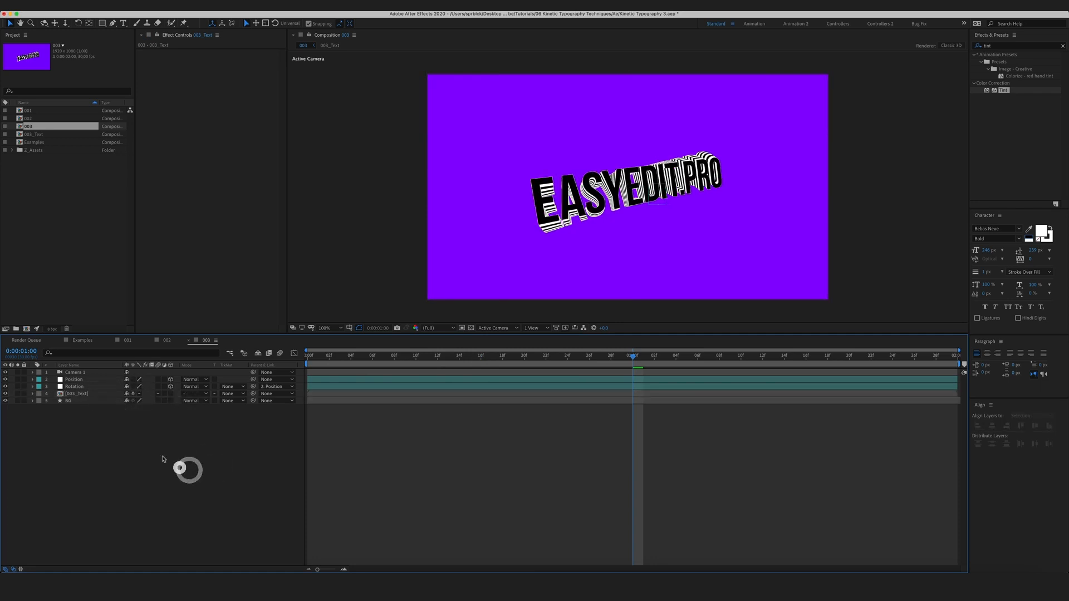
pyautogui.click(89, 393)
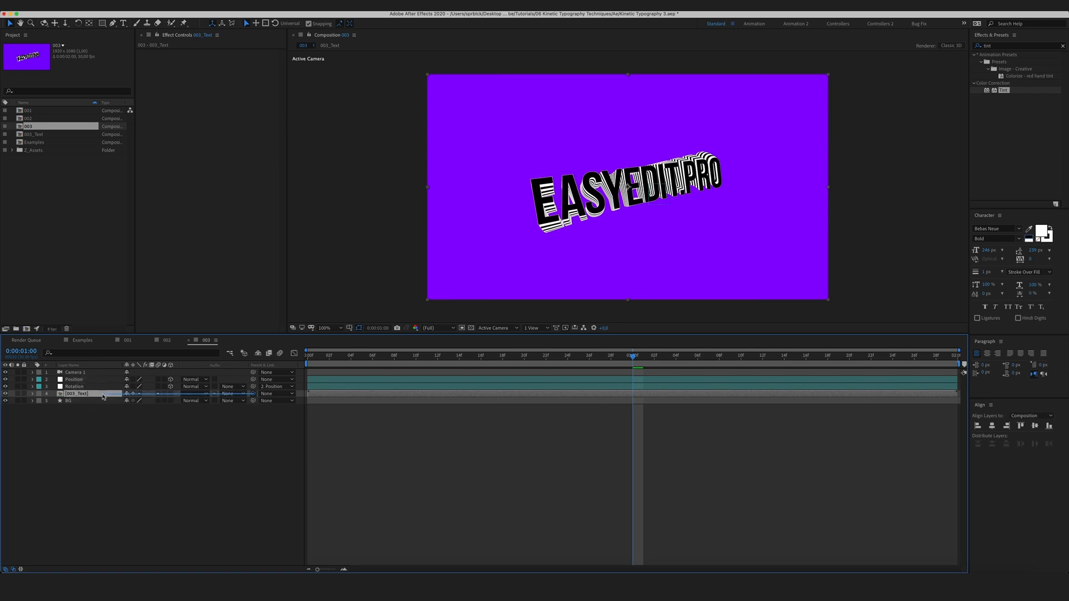
pyautogui.moveTo(103, 396); pyautogui.dragTo(86, 387)
pyautogui.click(196, 458)
# Preview the text animation over the background from the start of composition 003
pyautogui.moveTo(632, 357); pyautogui.dragTo(332, 367)
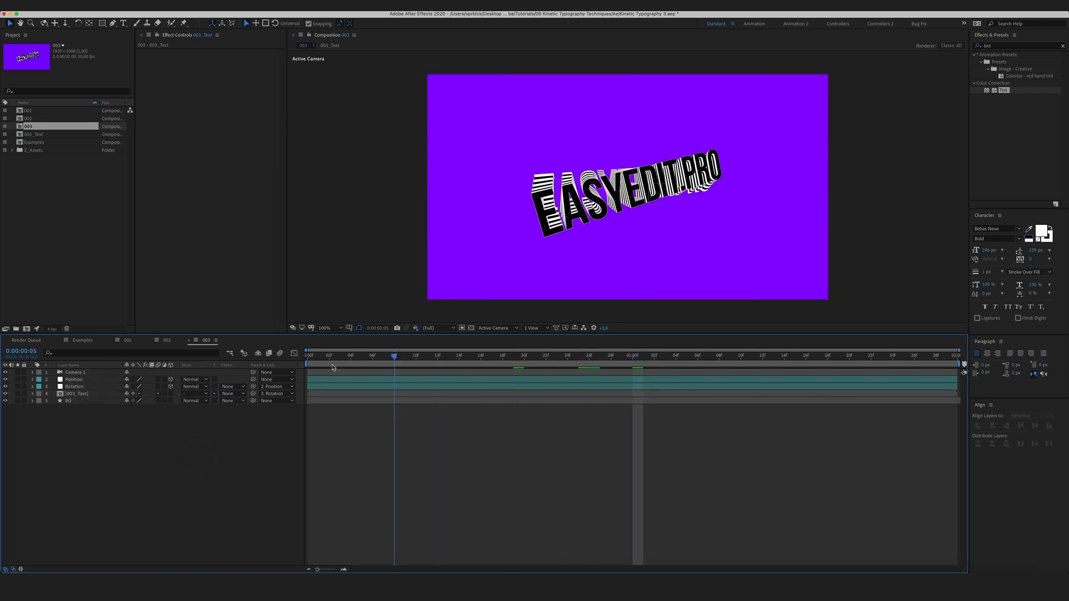
pyautogui.press('space')
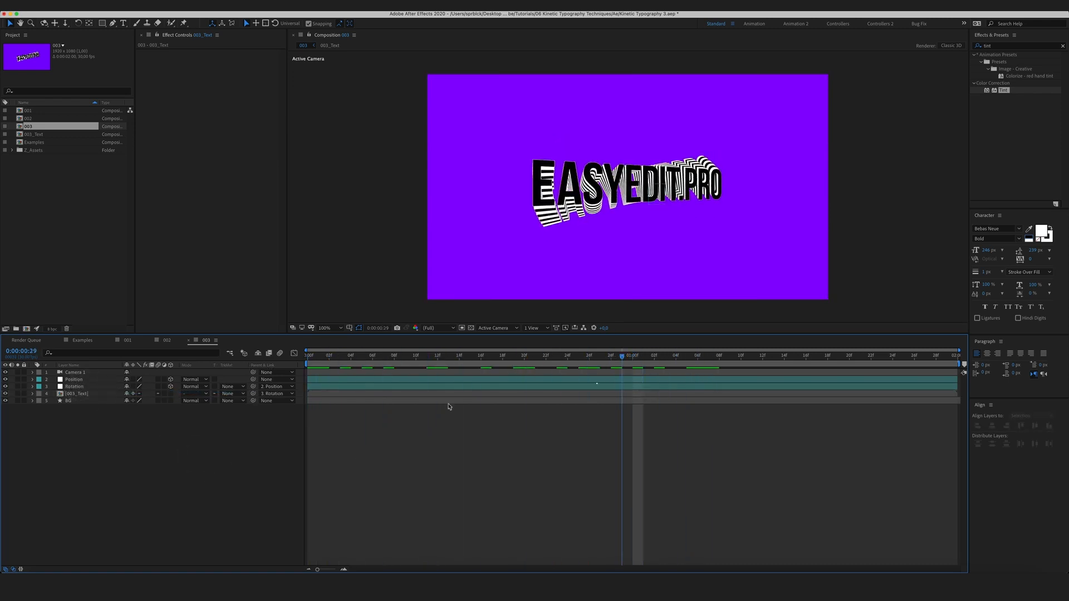
pyautogui.moveTo(597, 383); pyautogui.dragTo(586, 386)
# Apply the Tint effect to the 003_Text layer and map black to the purple sampled from the background
pyautogui.click(94, 392)
pyautogui.moveTo(1004, 90); pyautogui.dragTo(81, 393)
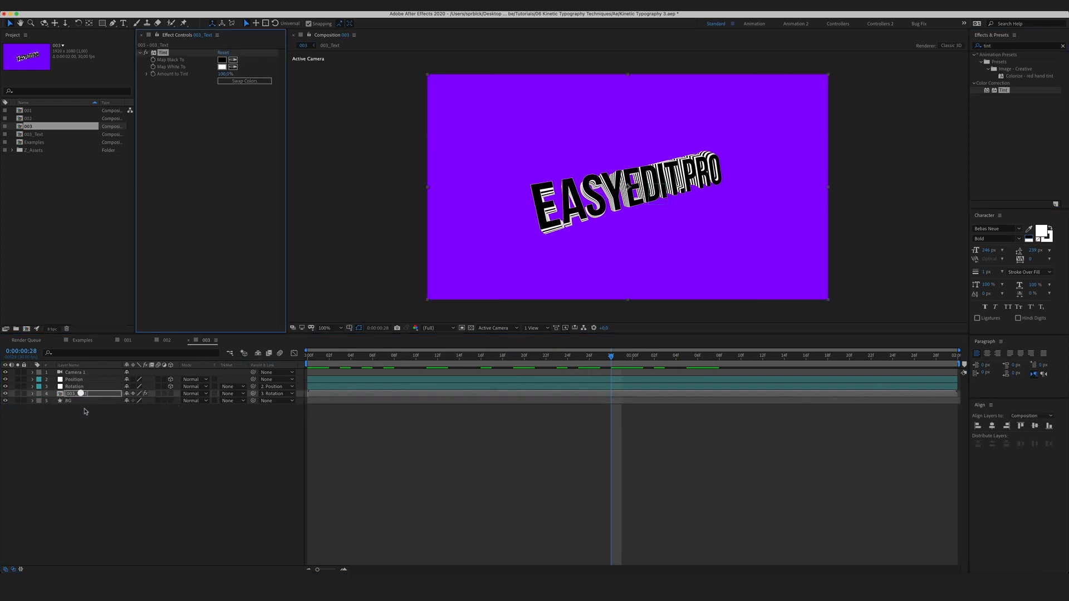
pyautogui.click(255, 69)
pyautogui.click(452, 113)
pyautogui.click(233, 60)
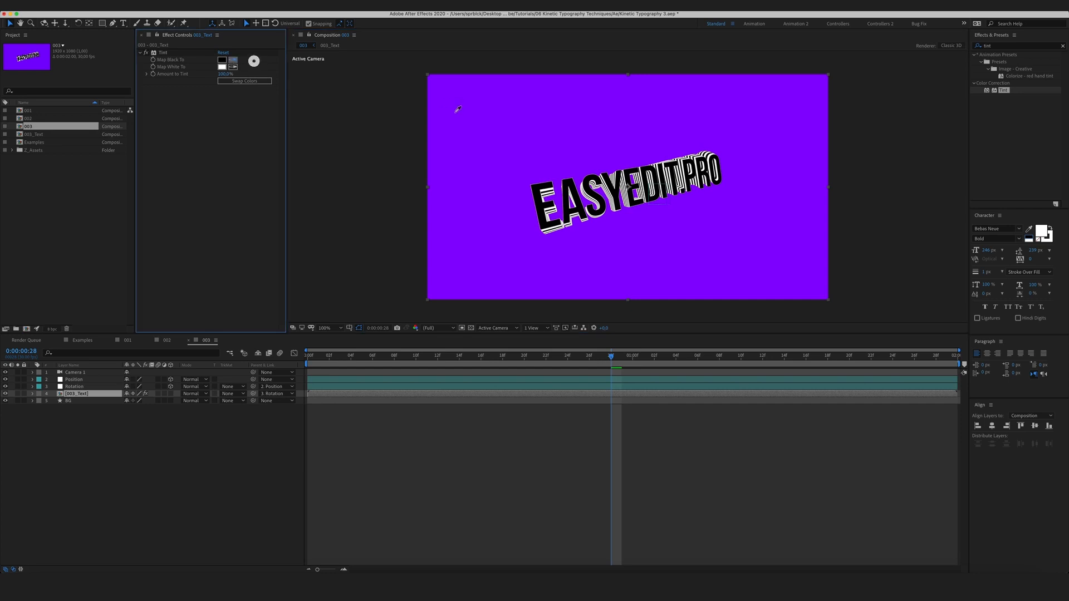
pyautogui.click(511, 128)
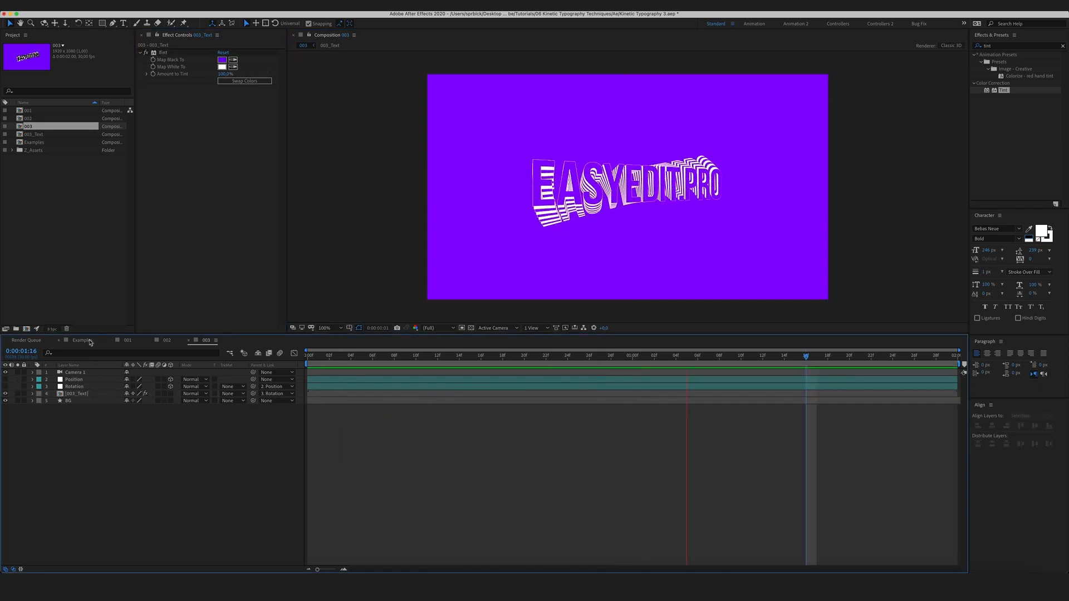